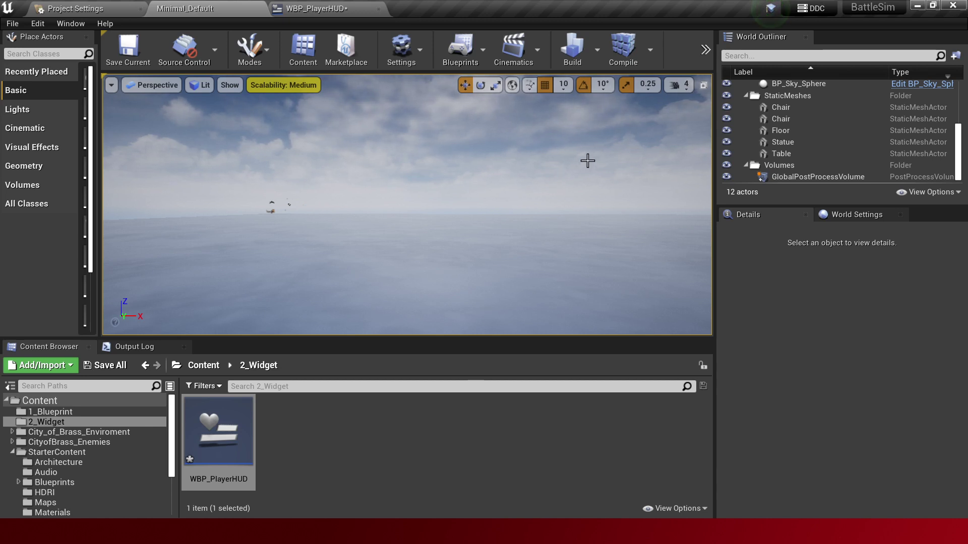
Step: Test-play the level briefly, then switch to the WBP_PlayerHUD widget designer
{"action": "key", "text": "alt+p"}
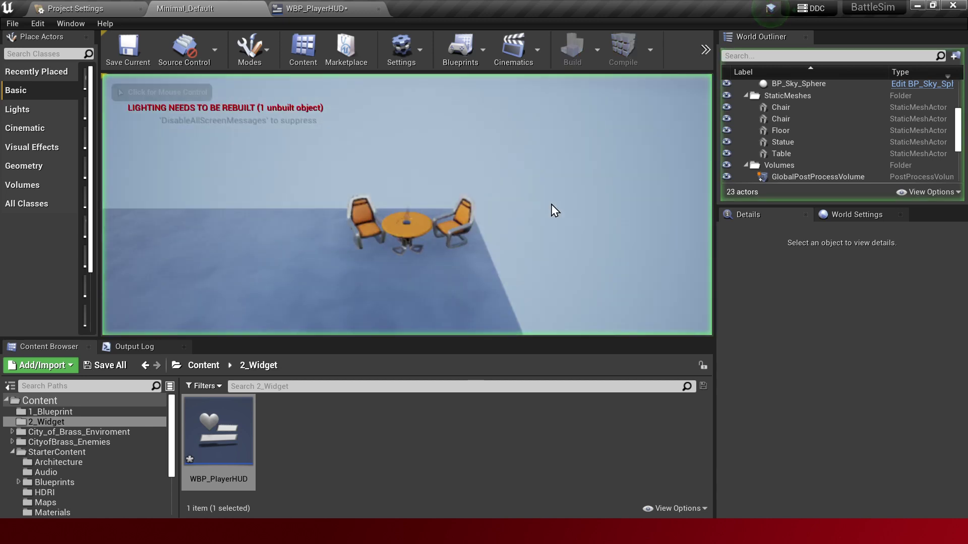
{"action": "left_click", "coordinate": [553, 209]}
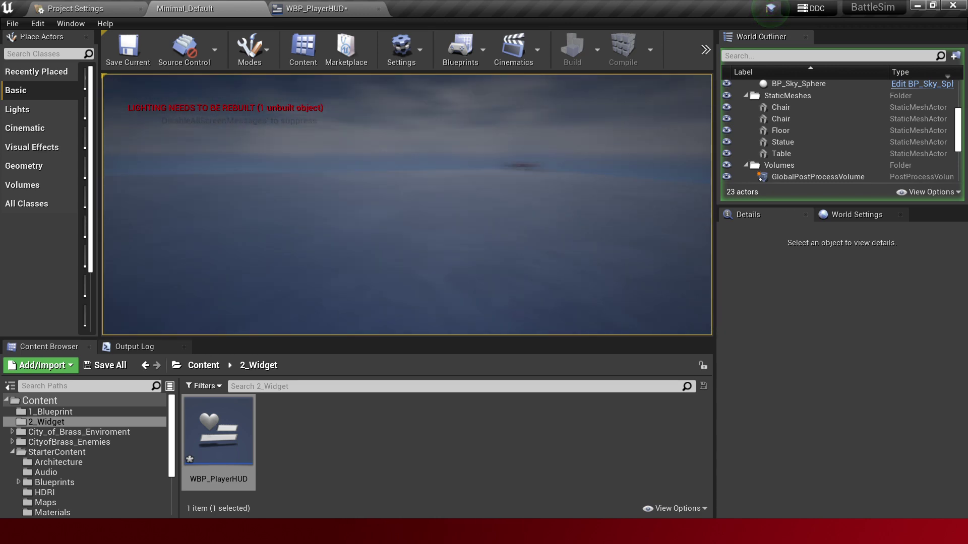
{"action": "key", "text": "Escape"}
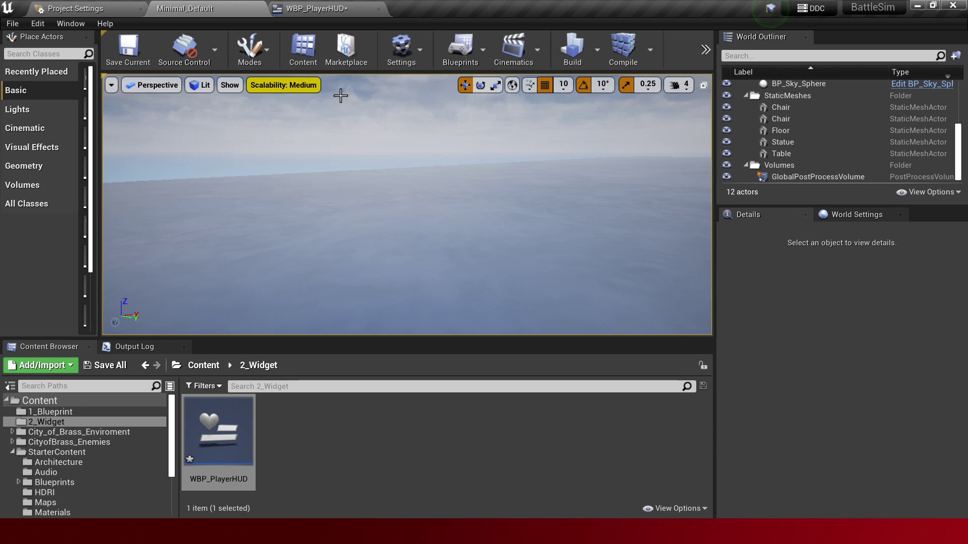
{"action": "left_click", "coordinate": [293, 12]}
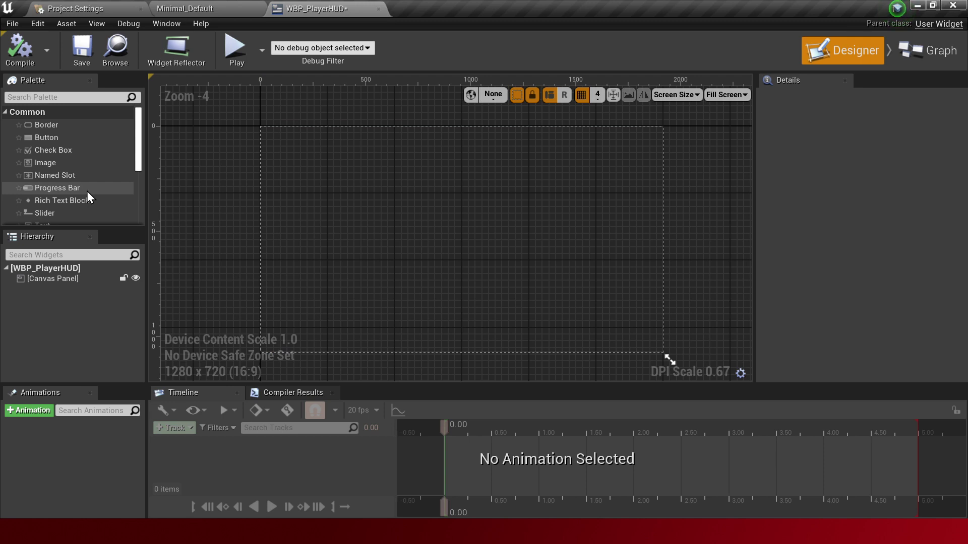
Step: Add a Progress Bar anchored bottom-left and stretch it into a long bar near the bottom
{"action": "left_click_drag", "start_coordinate": [85, 192], "coordinate": [290, 323]}
{"action": "scroll", "coordinate": [492, 261], "scroll_direction": "up", "scroll_amount": 2}
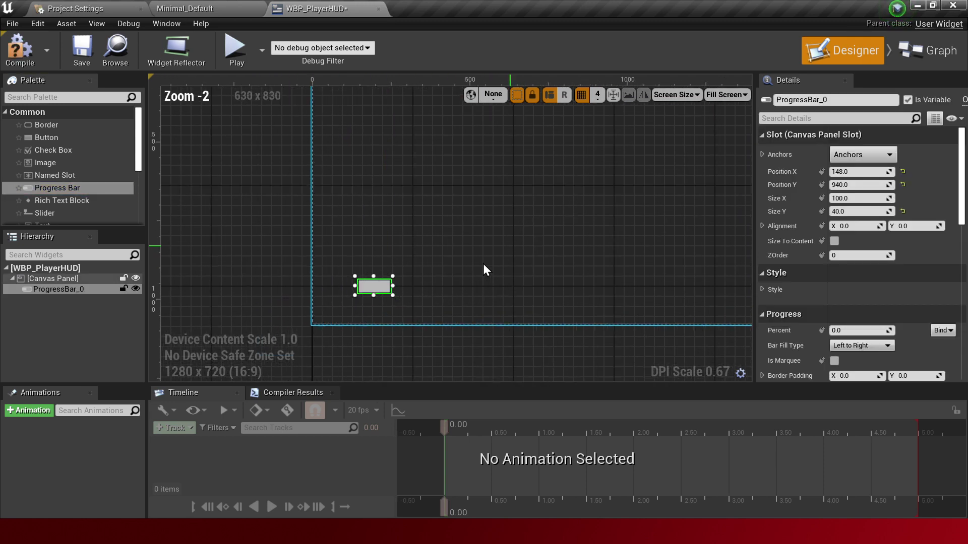
{"action": "right_click_drag", "start_coordinate": [521, 132], "coordinate": [493, 177]}
{"action": "left_click", "coordinate": [862, 156]}
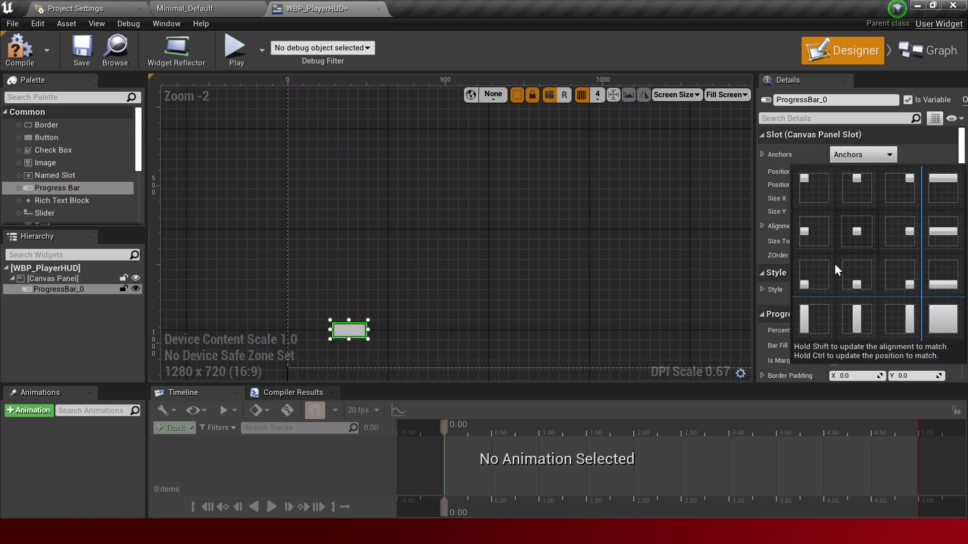
{"action": "left_click", "coordinate": [814, 281]}
{"action": "right_click_drag", "start_coordinate": [382, 287], "coordinate": [415, 231]}
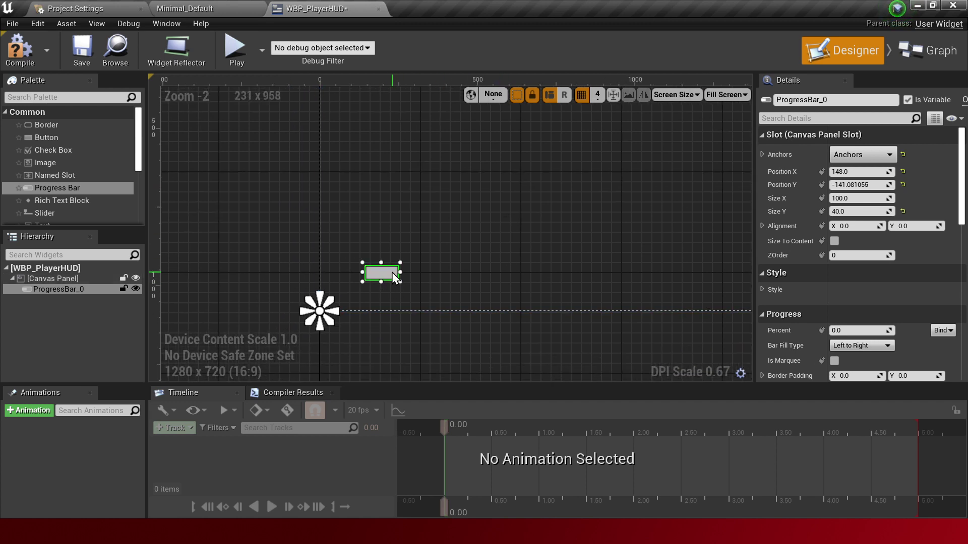
{"action": "mouse_move", "coordinate": [392, 273]}
{"action": "left_mouse_down"}
{"action": "mouse_move", "coordinate": [362, 286]}
{"action": "mouse_move", "coordinate": [468, 307]}
{"action": "mouse_move", "coordinate": [602, 295]}
{"action": "left_mouse_up"}
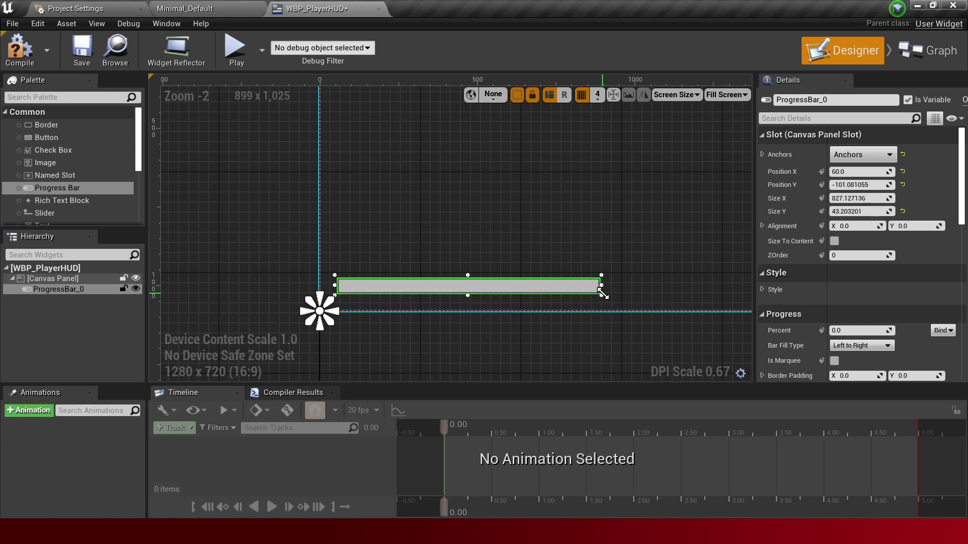
{"action": "left_click_drag", "start_coordinate": [539, 291], "coordinate": [539, 294]}
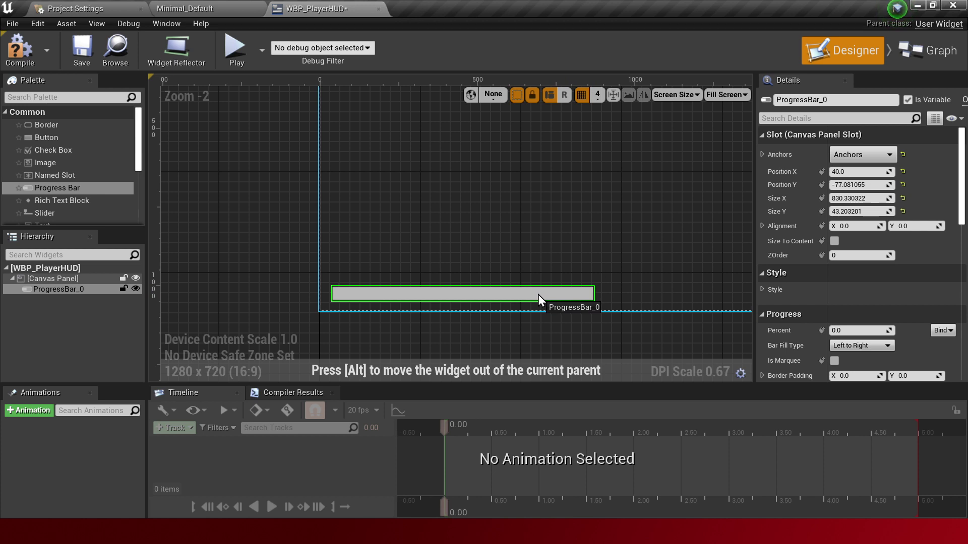
{"action": "left_click", "coordinate": [569, 324]}
Step: Rename the progress bar to Pb_Speed in the Hierarchy
{"action": "left_click", "coordinate": [573, 289]}
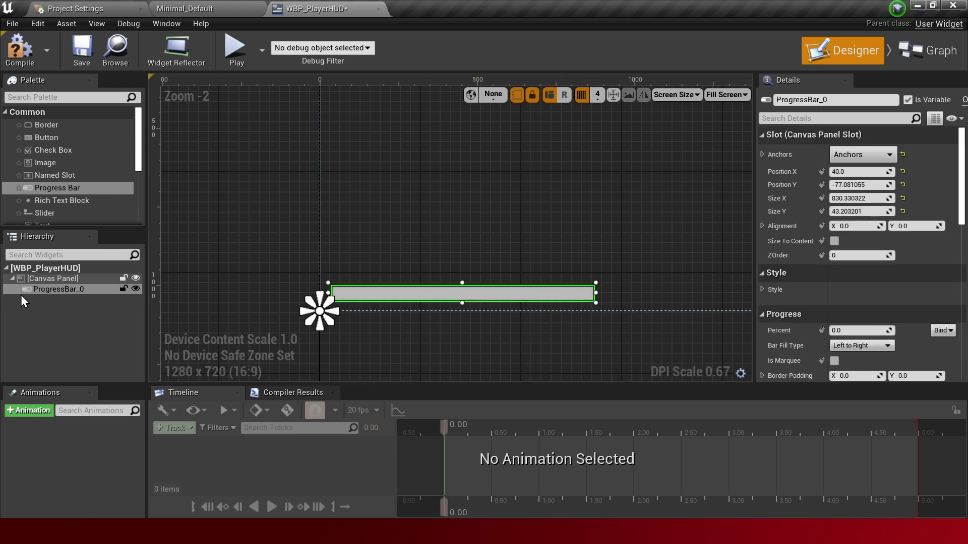
{"action": "left_click", "coordinate": [59, 291]}
{"action": "left_click", "coordinate": [59, 290]}
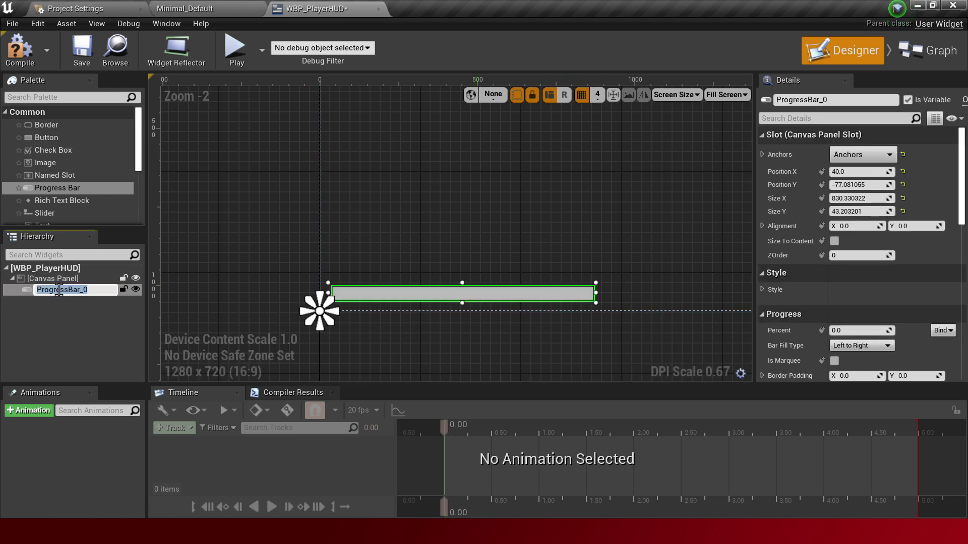
{"action": "type", "text": "Pb_S"}
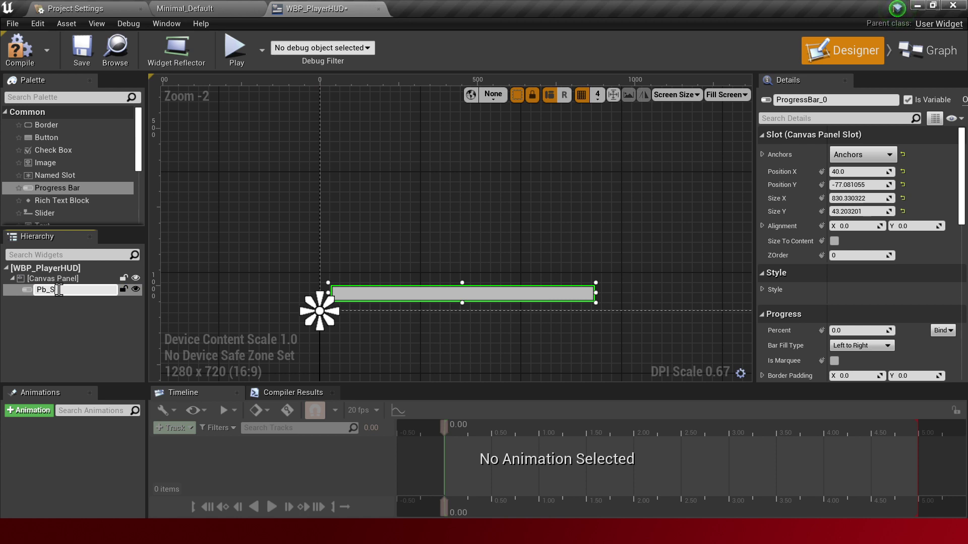
{"action": "type", "text": "peed"}
{"action": "key", "text": "Return"}
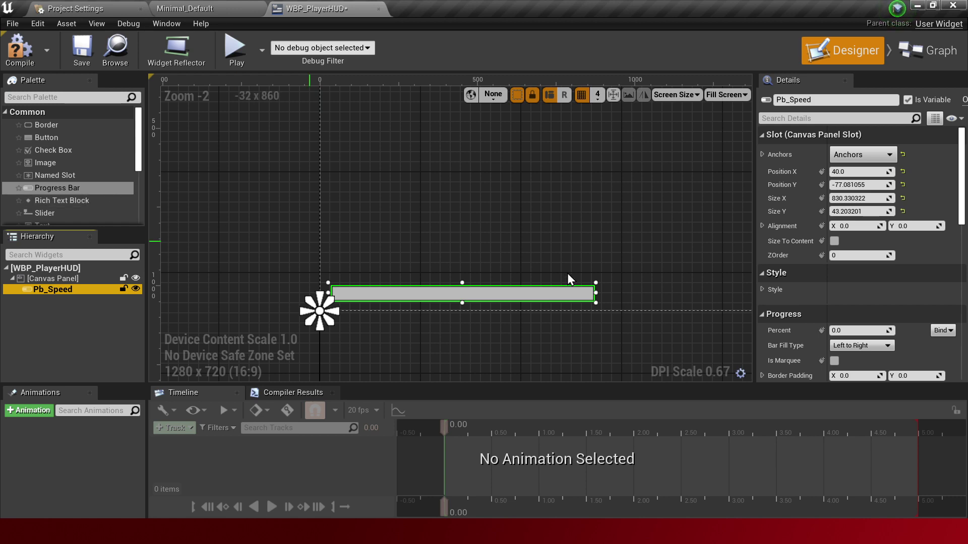
{"action": "scroll", "coordinate": [610, 269], "scroll_direction": "down", "scroll_amount": 5}
{"action": "scroll", "coordinate": [610, 270], "scroll_direction": "down", "scroll_amount": 1}
{"action": "scroll", "coordinate": [610, 269], "scroll_direction": "up", "scroll_amount": 5}
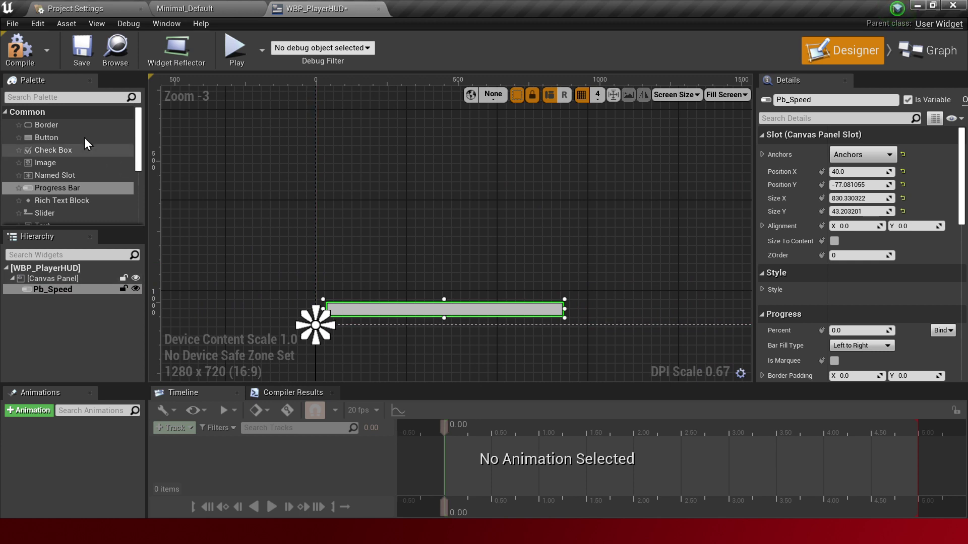
Step: Try adding a Text widget to the HUD and onto Pb_Speed
{"action": "left_click", "coordinate": [74, 96]}
{"action": "type", "text": "tex"}
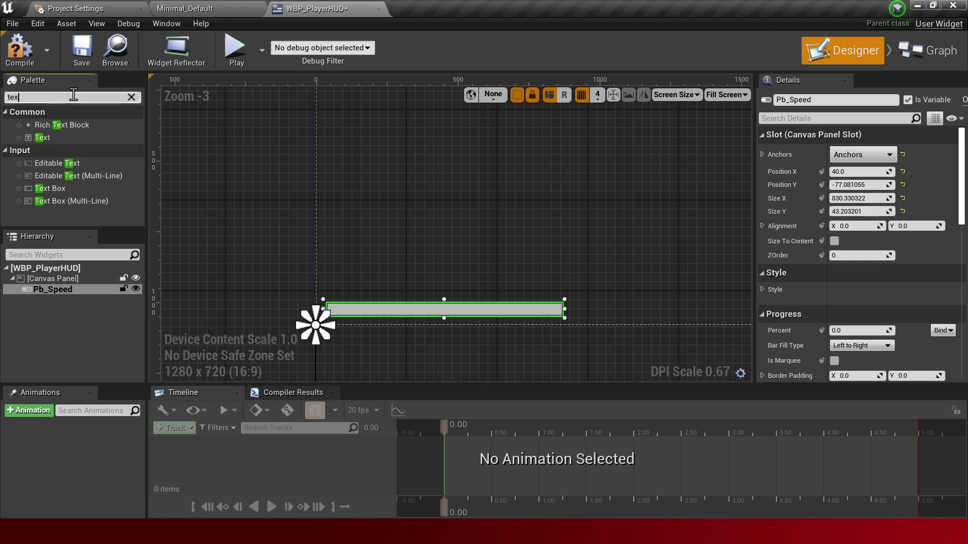
{"action": "mouse_move", "coordinate": [41, 137]}
{"action": "left_mouse_down"}
{"action": "mouse_move", "coordinate": [10, 272]}
{"action": "mouse_move", "coordinate": [46, 289]}
{"action": "left_mouse_up"}
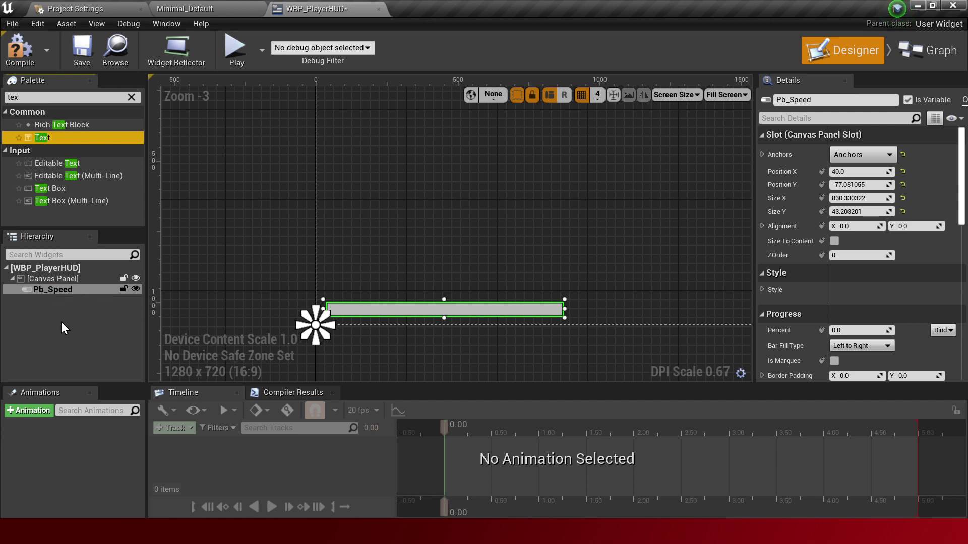
{"action": "left_click", "coordinate": [64, 291]}
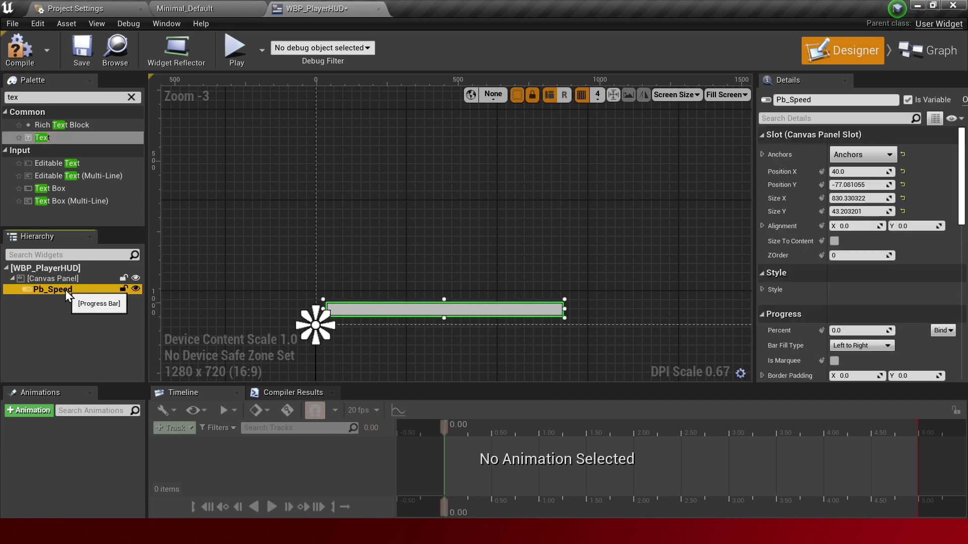
{"action": "right_click", "coordinate": [65, 290]}
{"action": "key", "text": "Escape"}
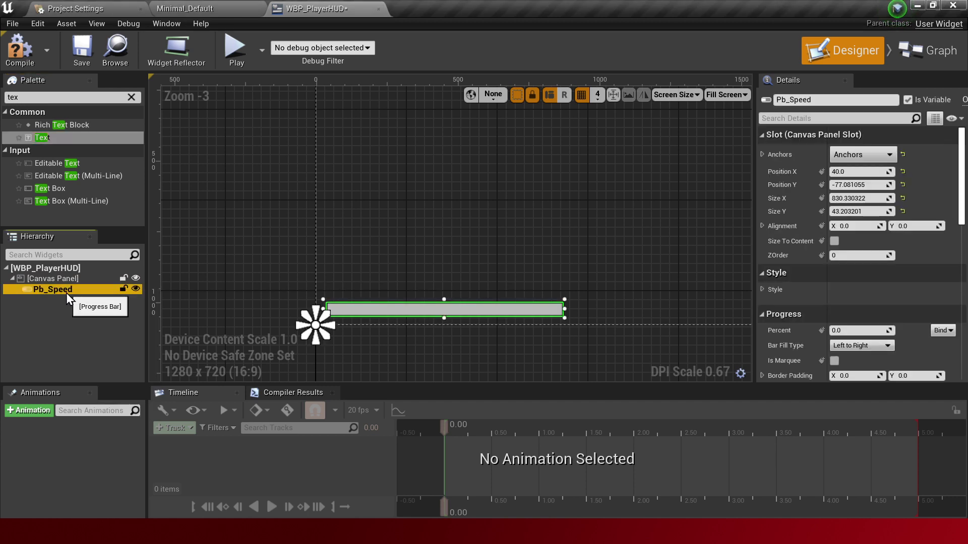
{"action": "mouse_move", "coordinate": [59, 138]}
{"action": "left_mouse_down"}
{"action": "mouse_move", "coordinate": [376, 309]}
{"action": "mouse_move", "coordinate": [412, 315]}
{"action": "left_mouse_up"}
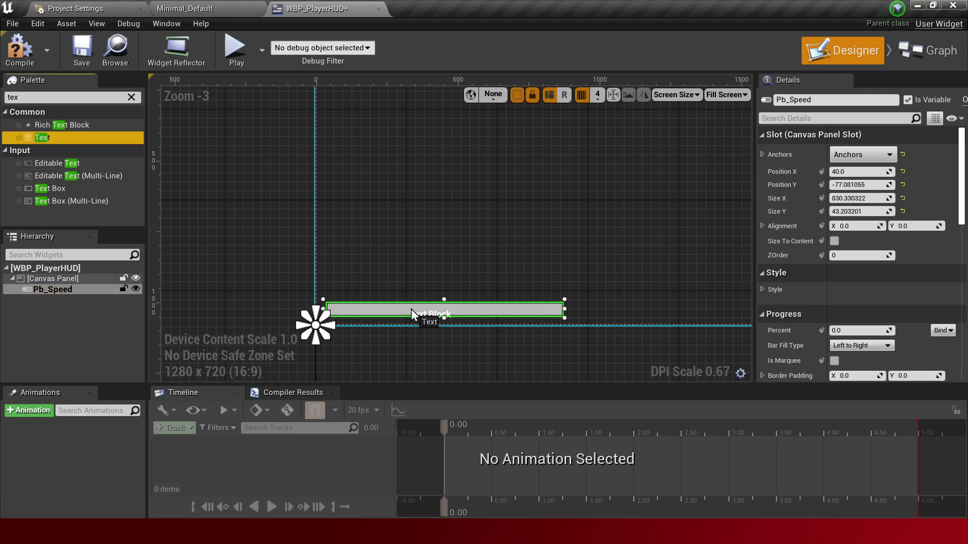
{"action": "mouse_move", "coordinate": [412, 315]}
{"action": "left_mouse_down"}
{"action": "mouse_move", "coordinate": [52, 292]}
{"action": "mouse_move", "coordinate": [66, 290]}
{"action": "left_mouse_up"}
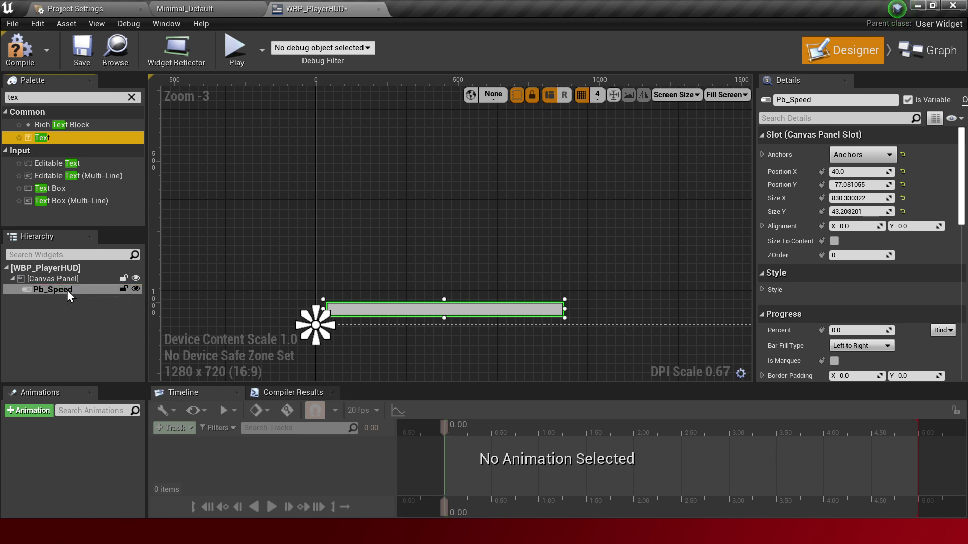
Step: Wrap Pb_Speed in an Overlay and set its horizontal and vertical alignment to Fill
{"action": "right_click", "coordinate": [77, 292]}
{"action": "mouse_move", "coordinate": [119, 395]}
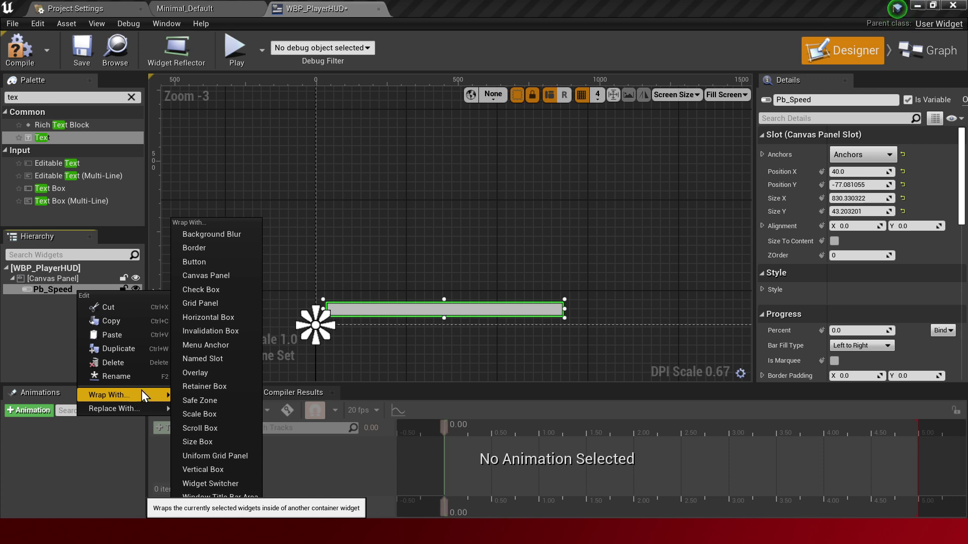
{"action": "left_click", "coordinate": [214, 377]}
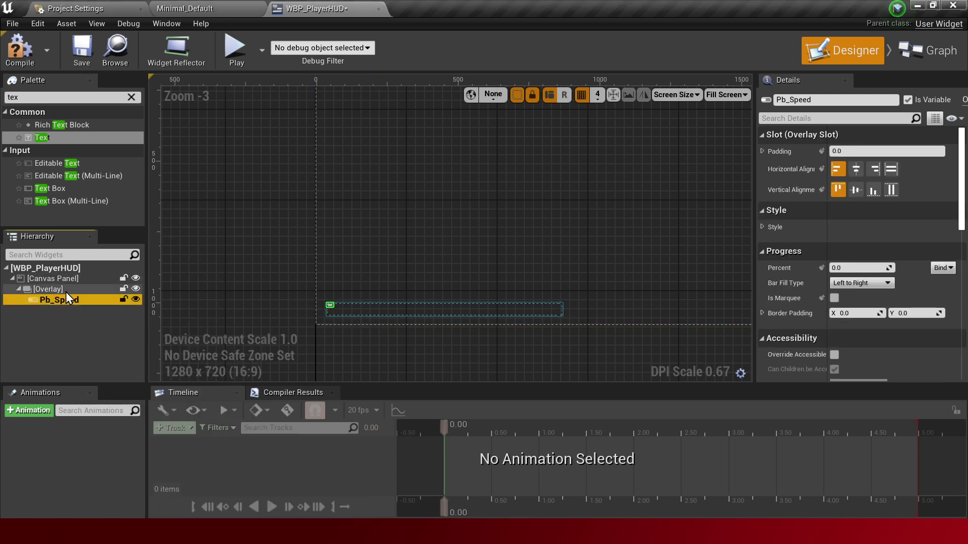
{"action": "left_click", "coordinate": [66, 292]}
{"action": "left_click", "coordinate": [101, 300]}
{"action": "left_click", "coordinate": [891, 169]}
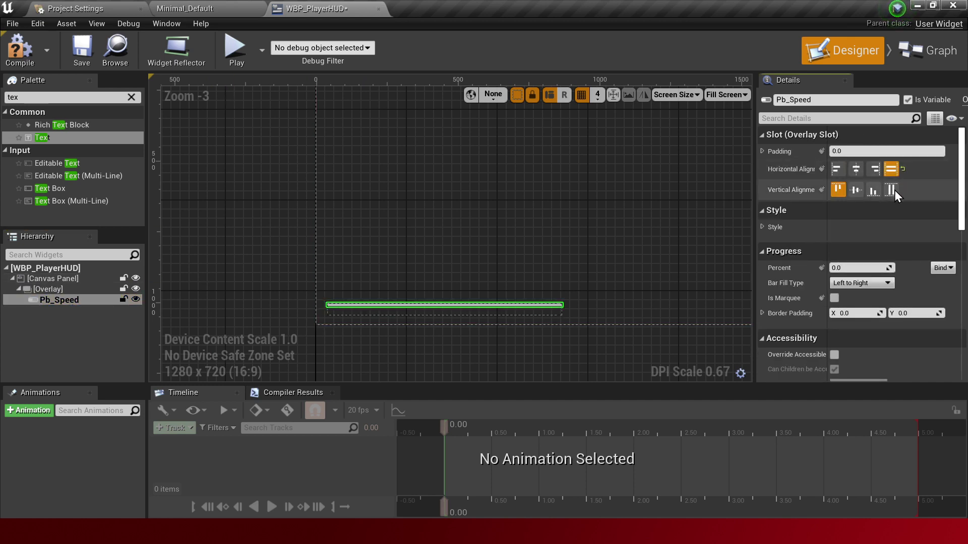
{"action": "left_click", "coordinate": [891, 190]}
Step: Rename the Overlay to O_SpeedBar
{"action": "left_click", "coordinate": [54, 292]}
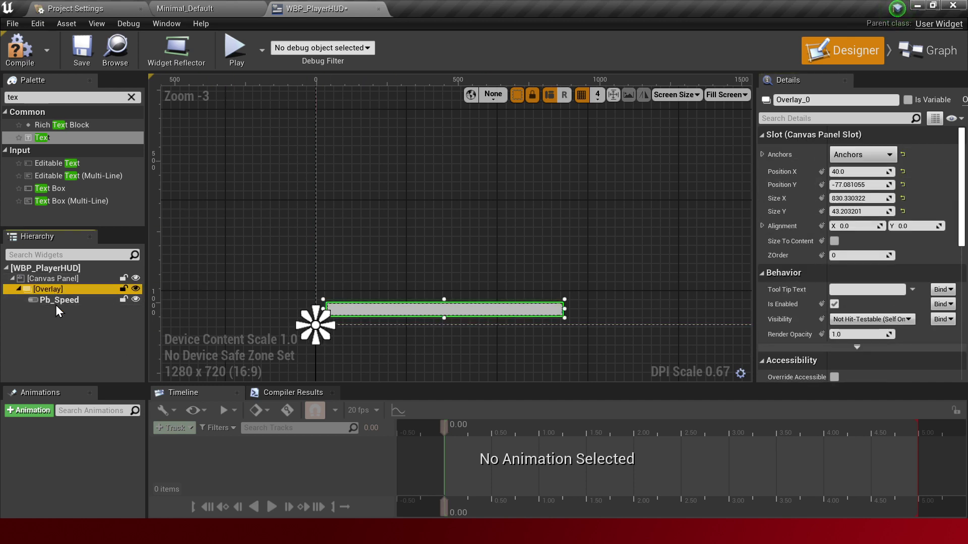
{"action": "right_click", "coordinate": [68, 303]}
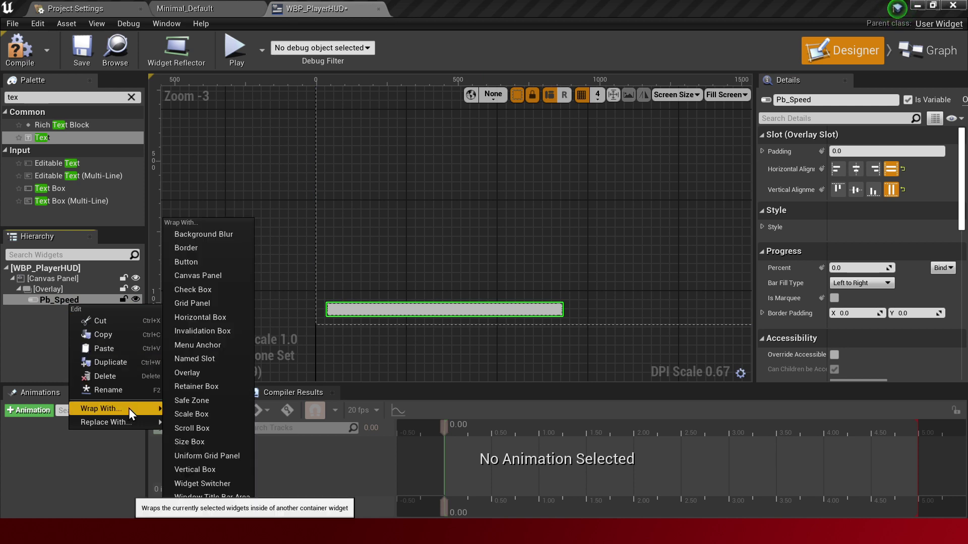
{"action": "left_click", "coordinate": [51, 289]}
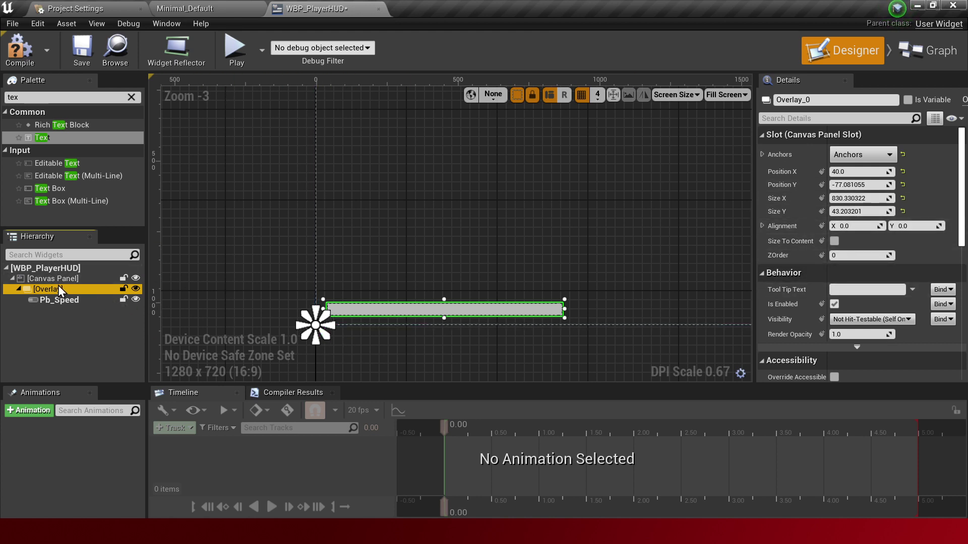
{"action": "double_click", "coordinate": [71, 292]}
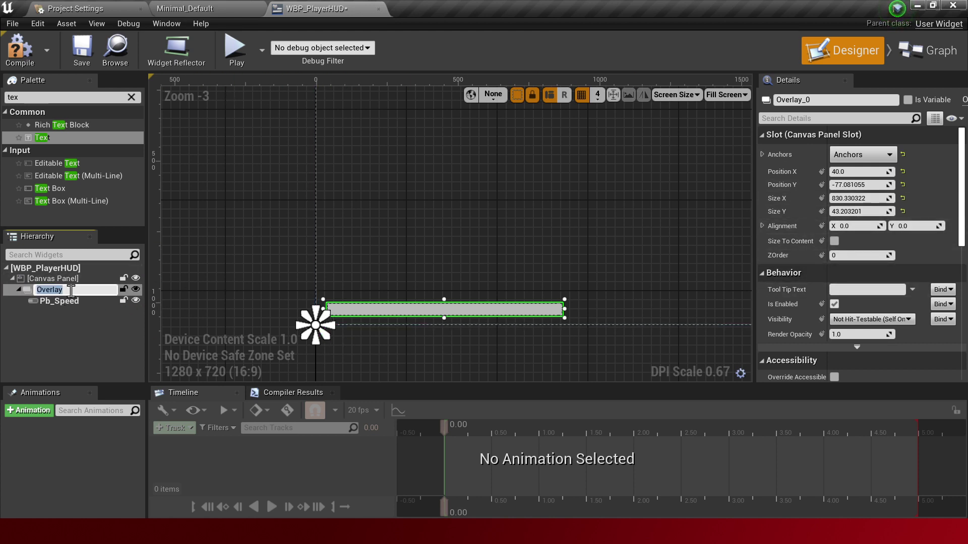
{"action": "type", "text": "O_SpeedBar"}
{"action": "key", "text": "Return"}
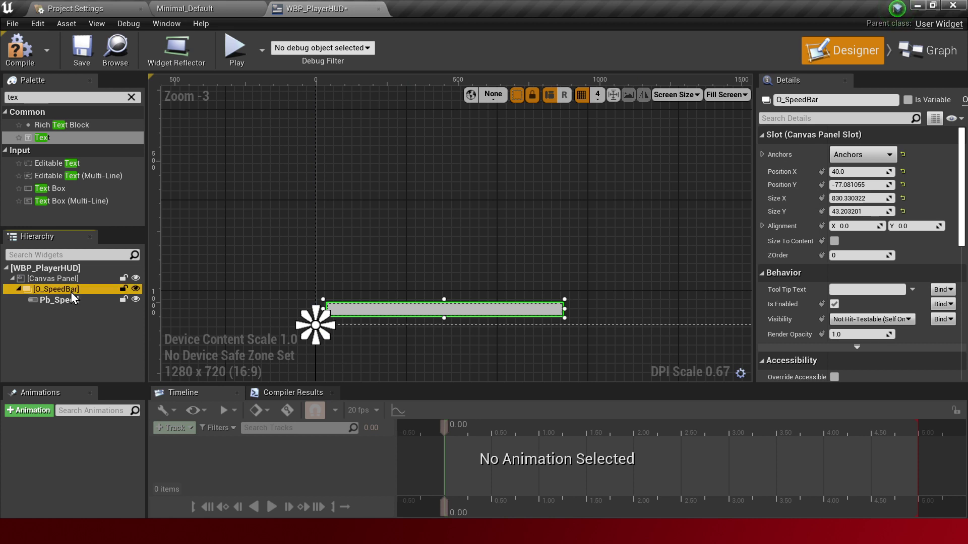
{"action": "left_click", "coordinate": [73, 300]}
{"action": "left_click", "coordinate": [63, 289]}
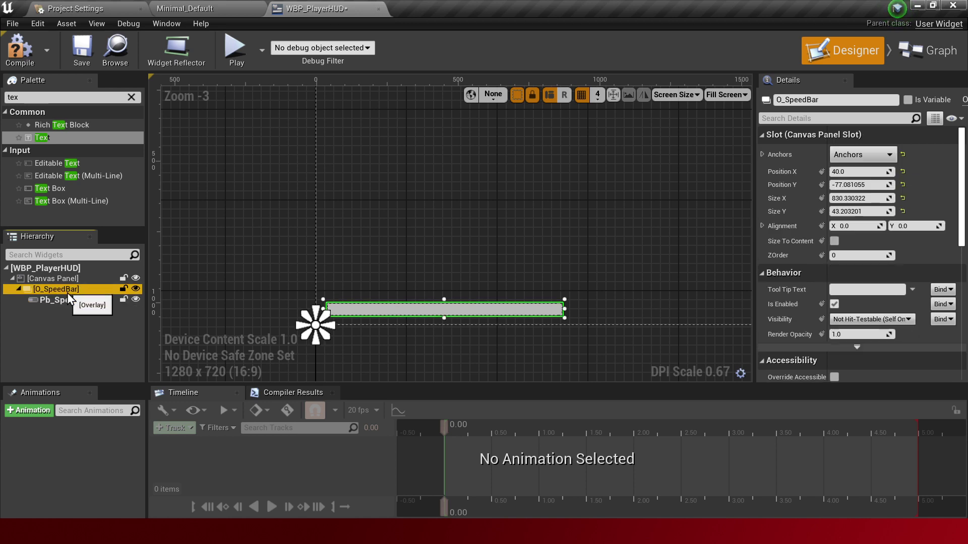
{"action": "left_click", "coordinate": [70, 300]}
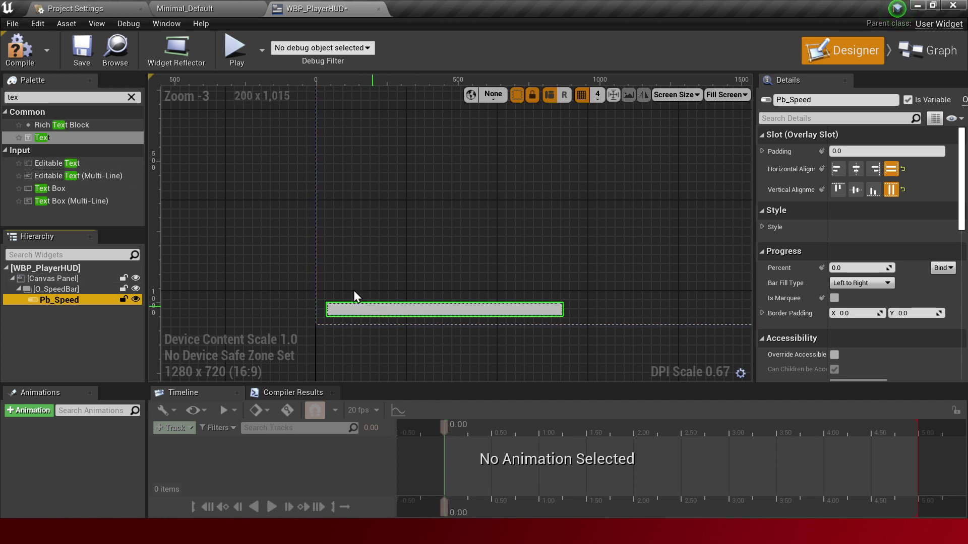
Step: Add a Text block into O_SpeedBar and set its text to 'Speed'
{"action": "left_click_drag", "start_coordinate": [60, 141], "coordinate": [60, 292]}
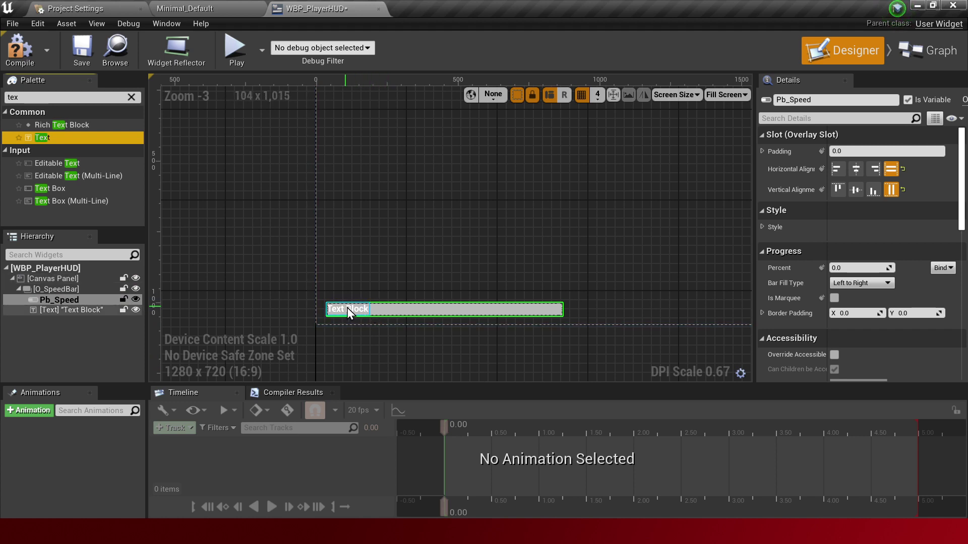
{"action": "scroll", "coordinate": [363, 316], "scroll_direction": "up", "scroll_amount": 4}
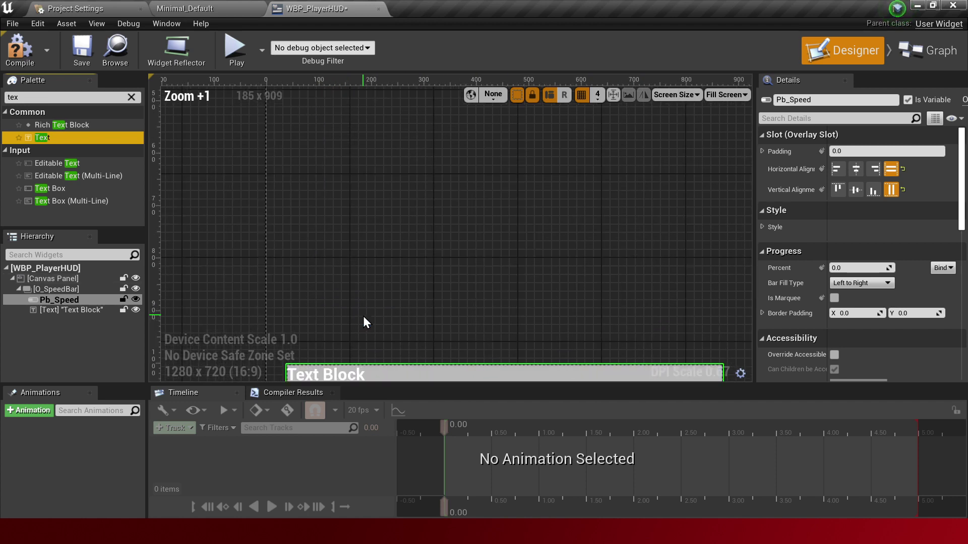
{"action": "left_click", "coordinate": [338, 282]}
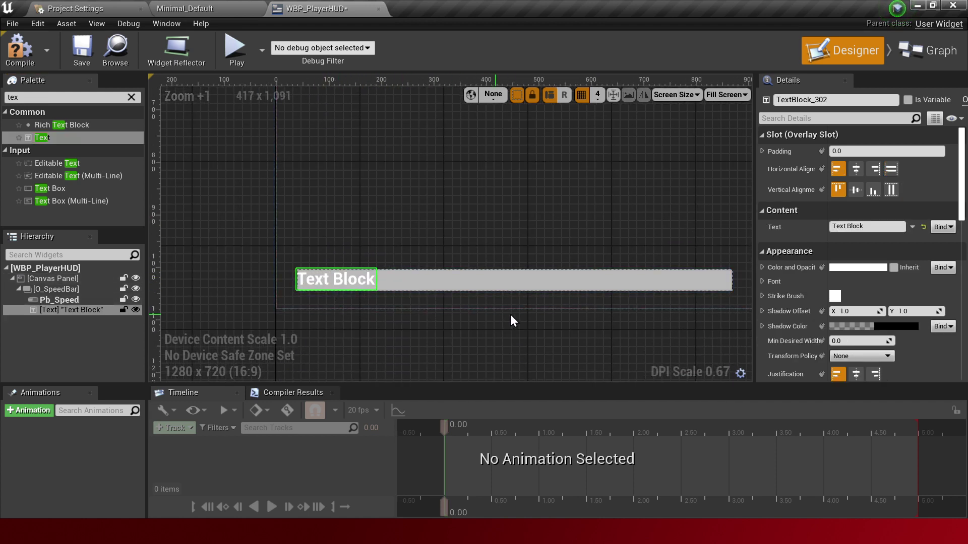
{"action": "left_click", "coordinate": [860, 226]}
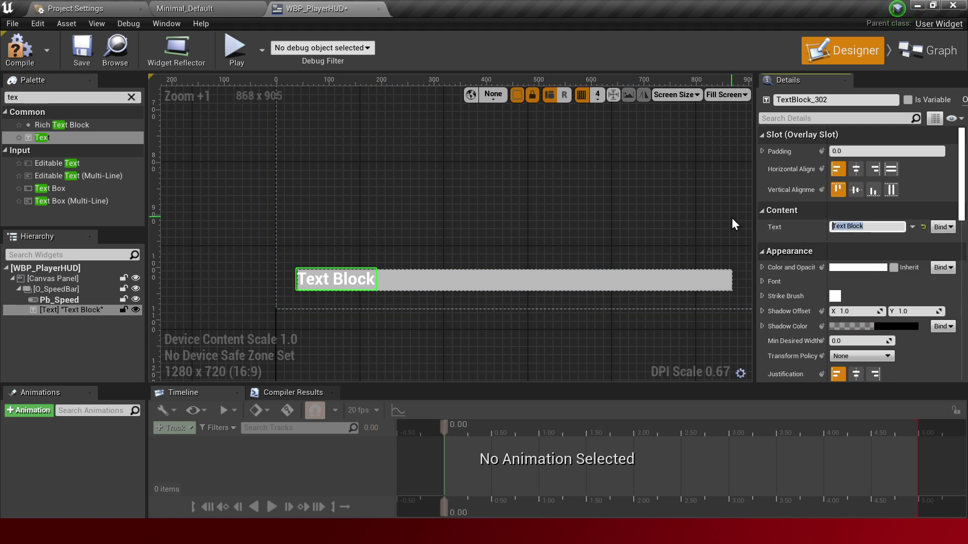
{"action": "type", "text": "Speed"}
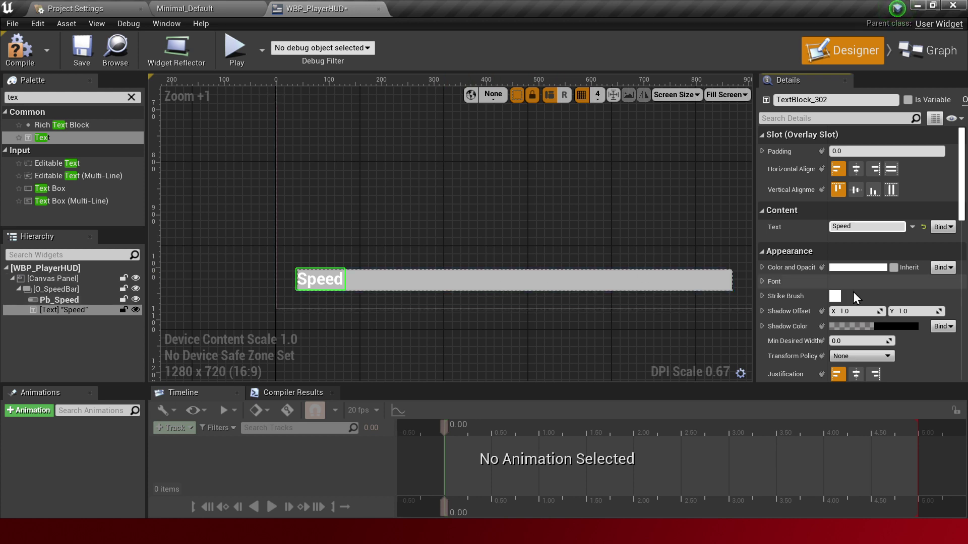
{"action": "scroll", "coordinate": [855, 291], "scroll_direction": "down", "scroll_amount": 2}
{"action": "left_click", "coordinate": [763, 241]}
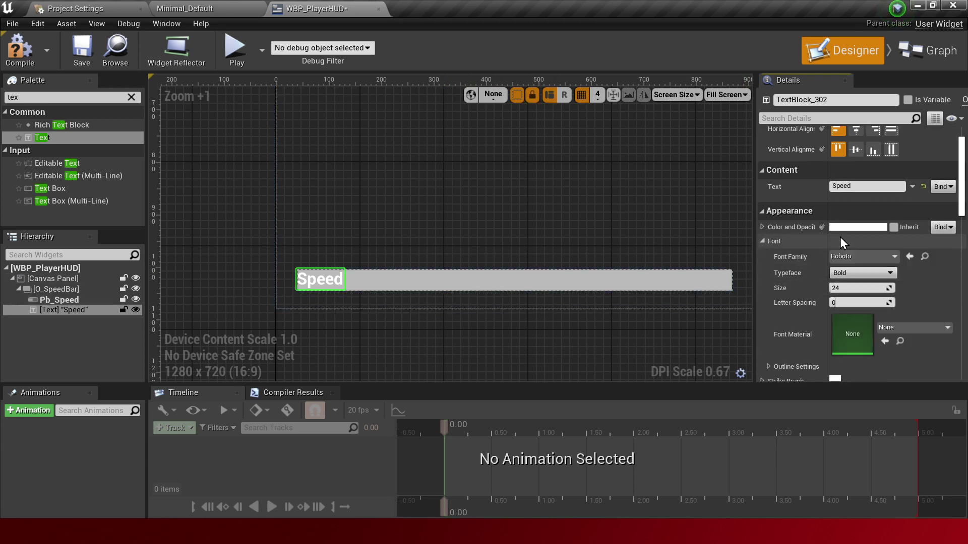
{"action": "left_click", "coordinate": [863, 229]}
Step: Set the Speed label's colour to orange in the Color Picker
{"action": "mouse_move", "coordinate": [775, 304]}
{"action": "left_mouse_down"}
{"action": "mouse_move", "coordinate": [778, 353]}
{"action": "mouse_move", "coordinate": [776, 276]}
{"action": "left_mouse_up"}
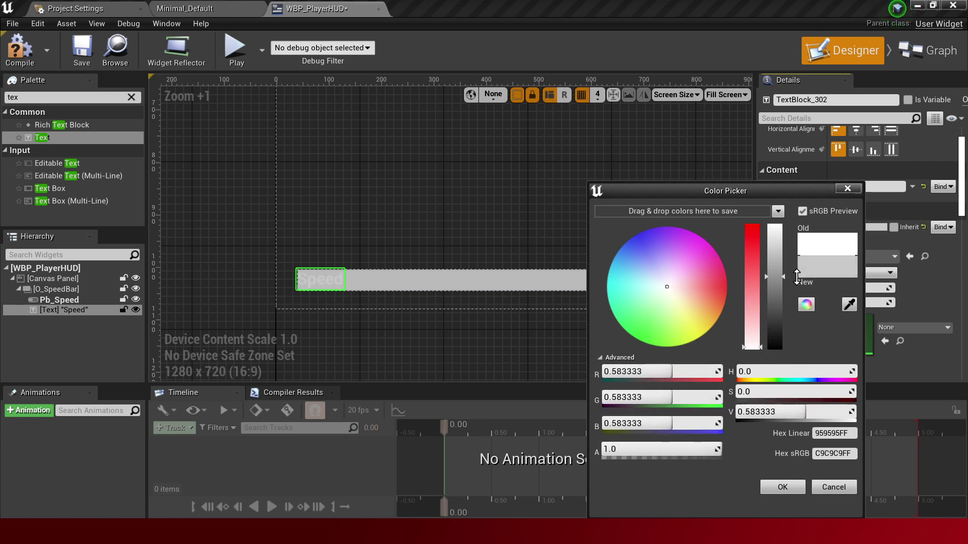
{"action": "left_click_drag", "start_coordinate": [726, 347], "coordinate": [724, 393]}
{"action": "mouse_move", "coordinate": [696, 340]}
{"action": "left_mouse_down"}
{"action": "mouse_move", "coordinate": [496, 165]}
{"action": "mouse_move", "coordinate": [792, 308]}
{"action": "mouse_move", "coordinate": [785, 170]}
{"action": "left_mouse_up"}
{"action": "left_click_drag", "start_coordinate": [719, 260], "coordinate": [752, 301]}
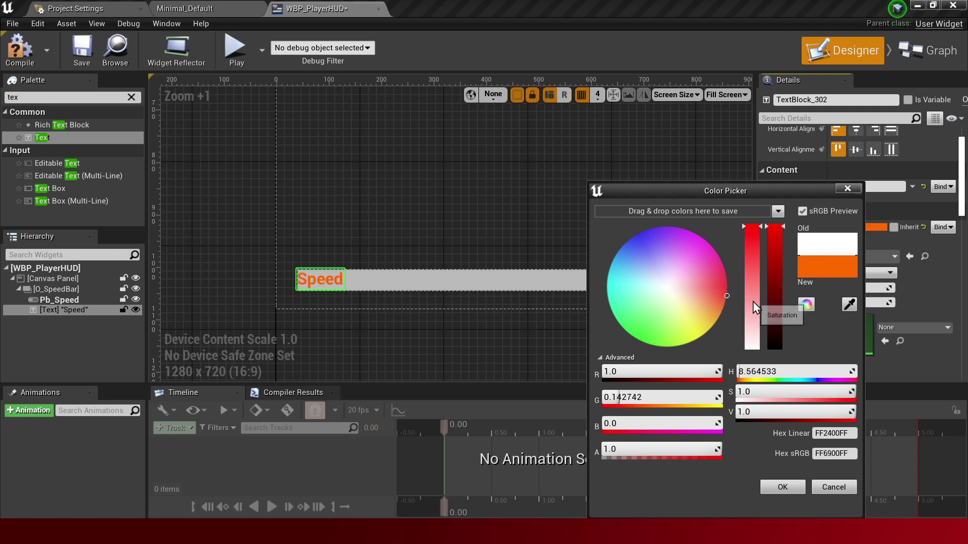
{"action": "left_click", "coordinate": [779, 485]}
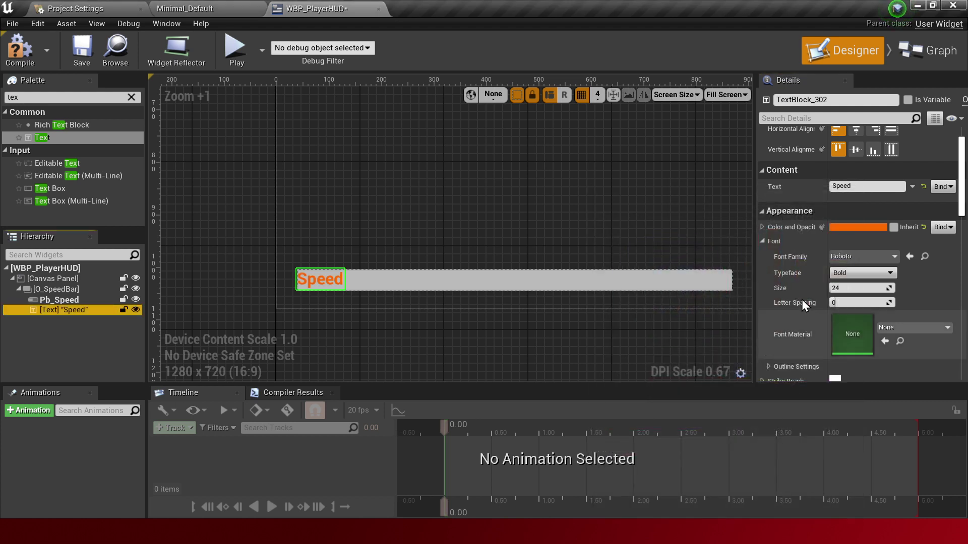
Step: Give the Speed label an outline size of 3
{"action": "scroll", "coordinate": [796, 287], "scroll_direction": "down", "scroll_amount": 3}
{"action": "left_click", "coordinate": [770, 307]}
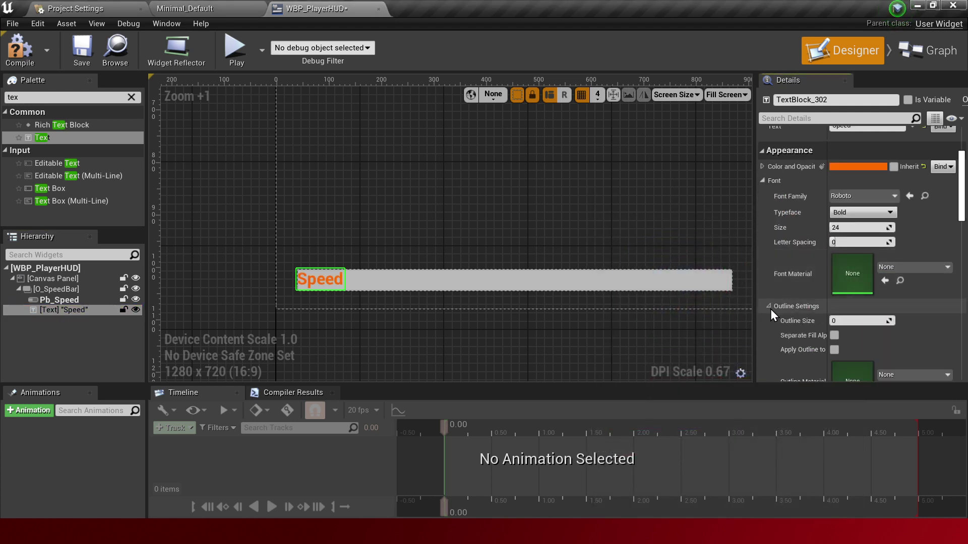
{"action": "left_click_drag", "start_coordinate": [860, 320], "coordinate": [887, 321]}
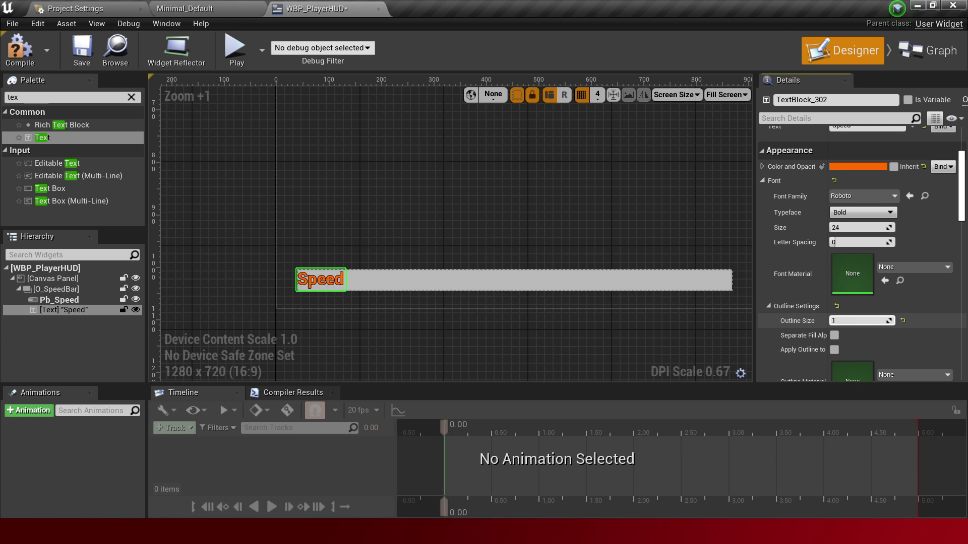
{"action": "left_click", "coordinate": [558, 343]}
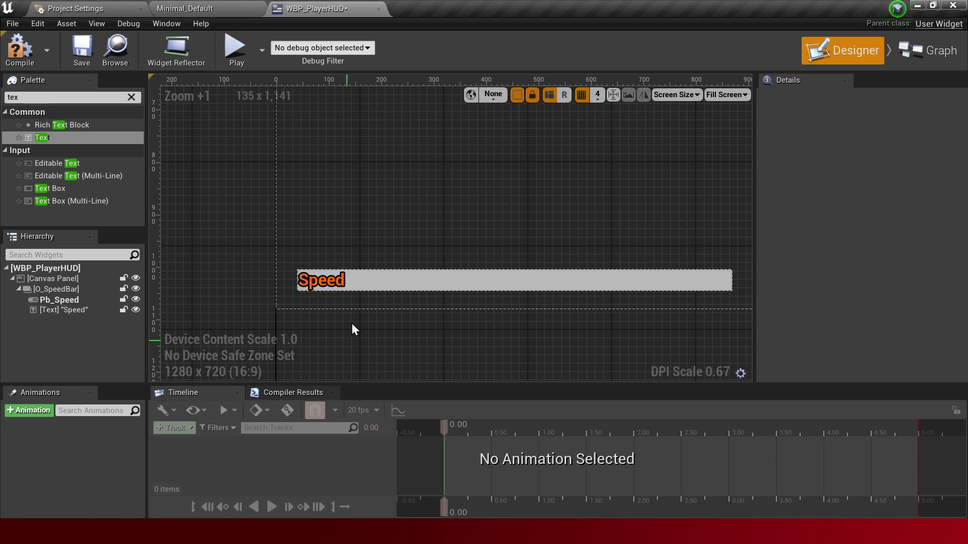
{"action": "left_click", "coordinate": [323, 279]}
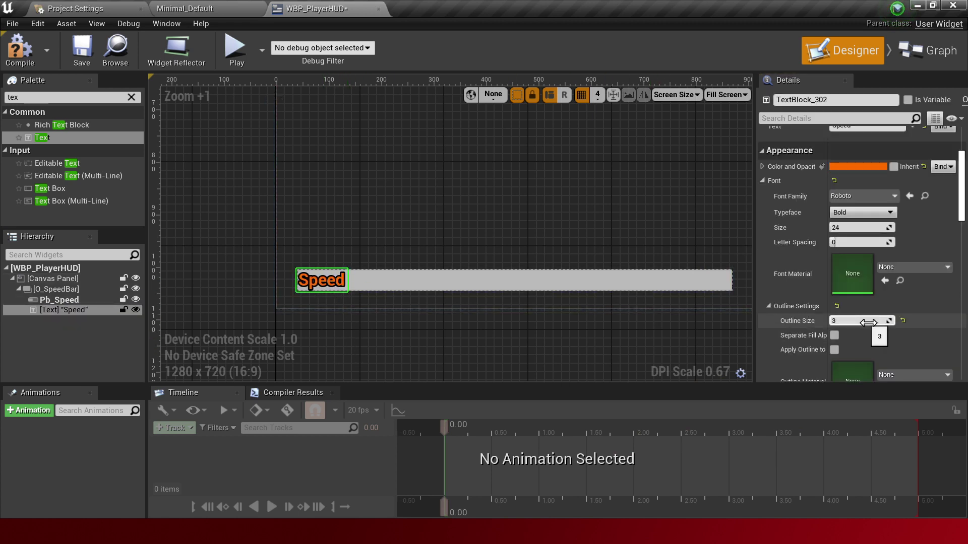
Step: Set the Speed label's left padding to 20
{"action": "scroll", "coordinate": [806, 309], "scroll_direction": "up", "scroll_amount": 4}
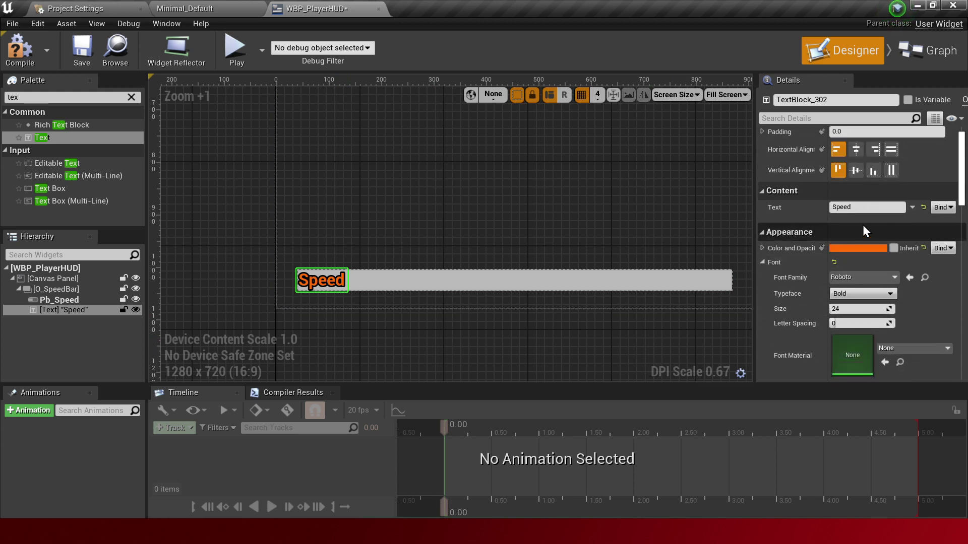
{"action": "left_click", "coordinate": [762, 151]}
{"action": "left_click", "coordinate": [837, 165]}
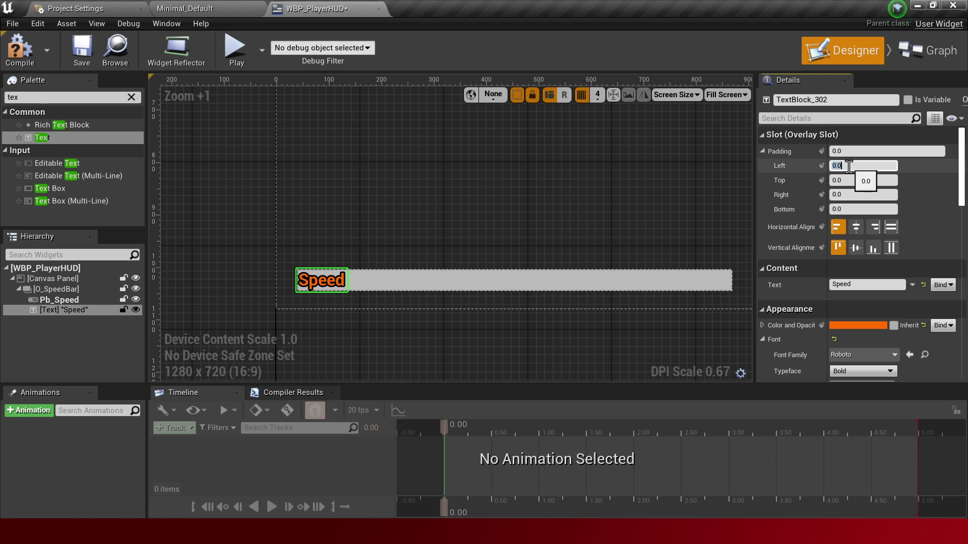
{"action": "type", "text": "20"}
{"action": "key", "text": "Return"}
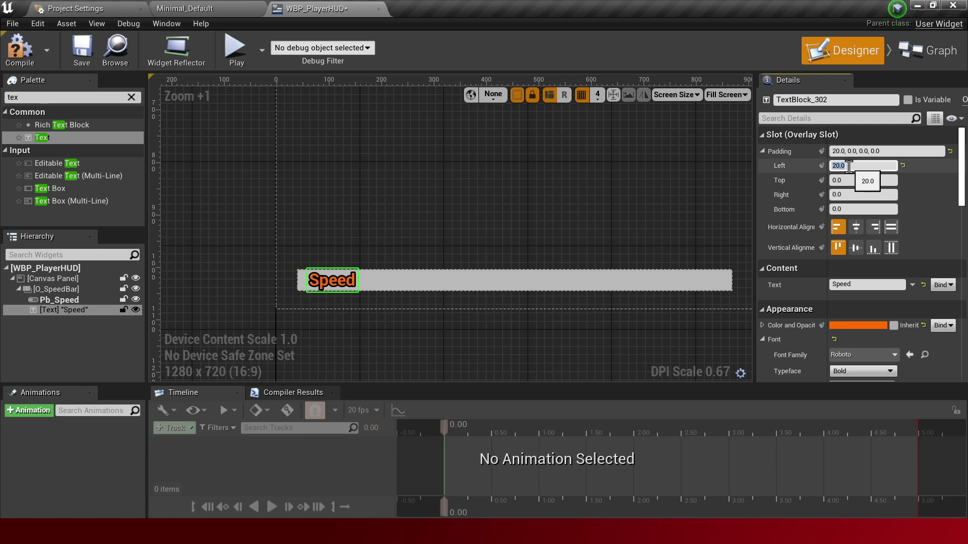
{"action": "key", "text": "Return"}
{"action": "left_click", "coordinate": [616, 152]}
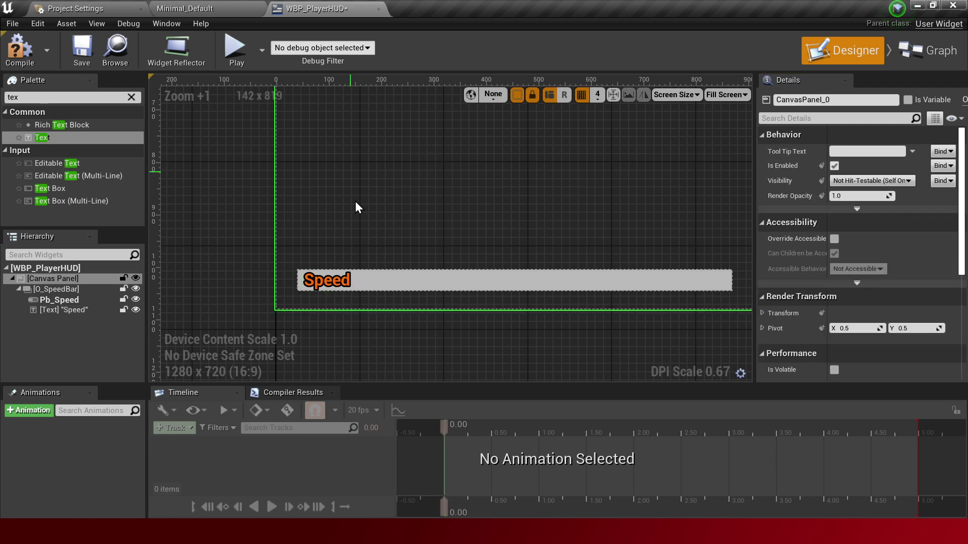
Step: Set Pb_Speed's Percent to 0.48
{"action": "left_click", "coordinate": [401, 280]}
{"action": "scroll", "coordinate": [401, 281], "scroll_direction": "down", "scroll_amount": 2}
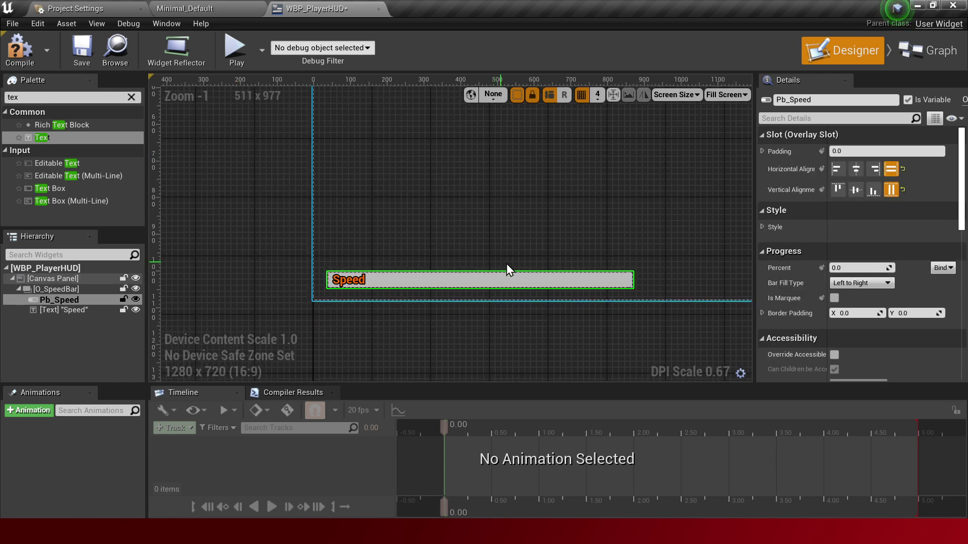
{"action": "scroll", "coordinate": [776, 203], "scroll_direction": "down", "scroll_amount": 3}
{"action": "left_click_drag", "start_coordinate": [848, 187], "coordinate": [859, 187]}
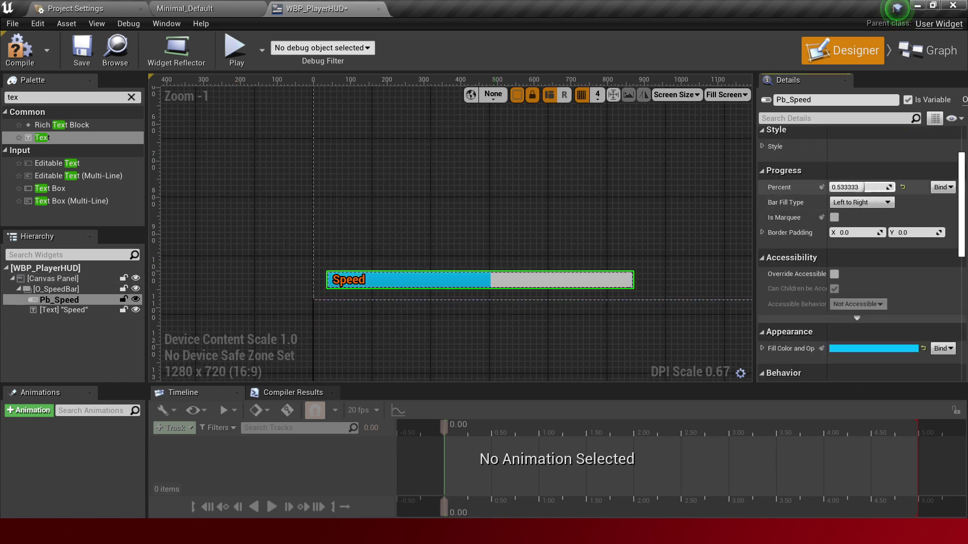
{"action": "left_click", "coordinate": [649, 315]}
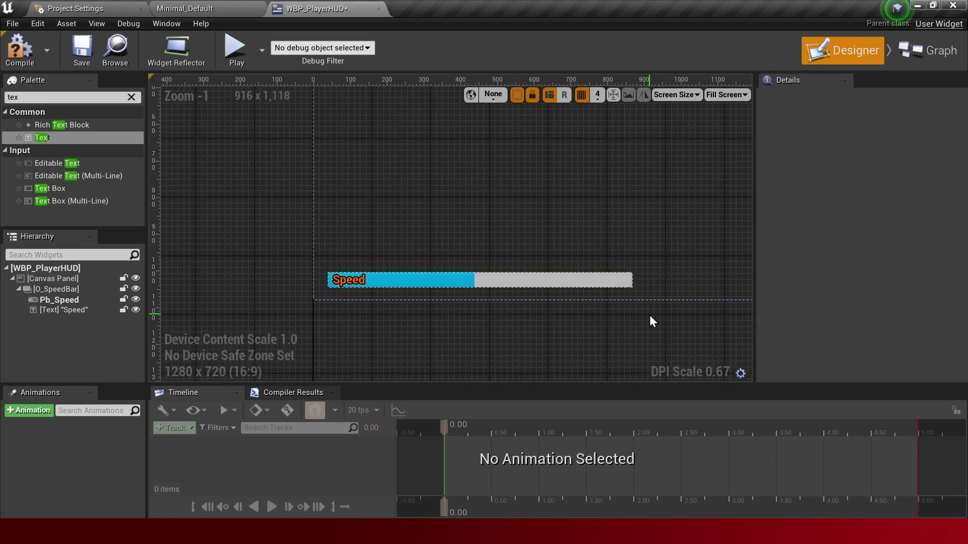
{"action": "left_click", "coordinate": [525, 279]}
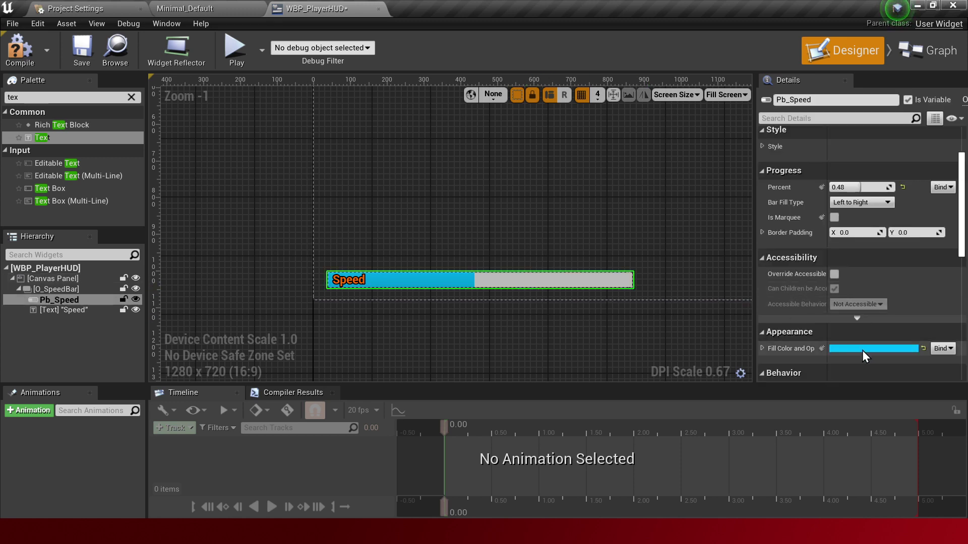
Step: Change Pb_Speed's fill colour to a greenish yellow
{"action": "left_click", "coordinate": [848, 349]}
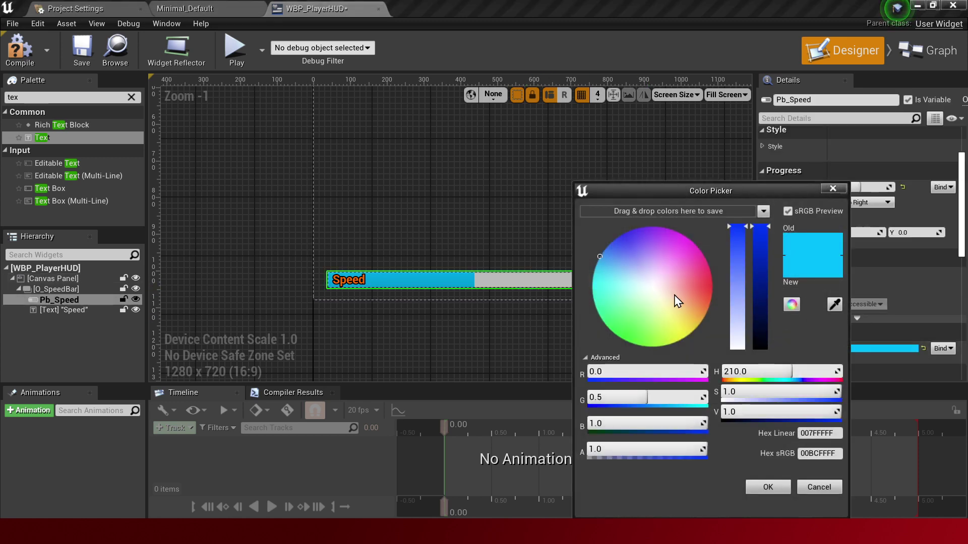
{"action": "mouse_move", "coordinate": [676, 298]}
{"action": "left_mouse_down"}
{"action": "mouse_move", "coordinate": [755, 288]}
{"action": "mouse_move", "coordinate": [780, 380]}
{"action": "mouse_move", "coordinate": [709, 395]}
{"action": "left_mouse_up"}
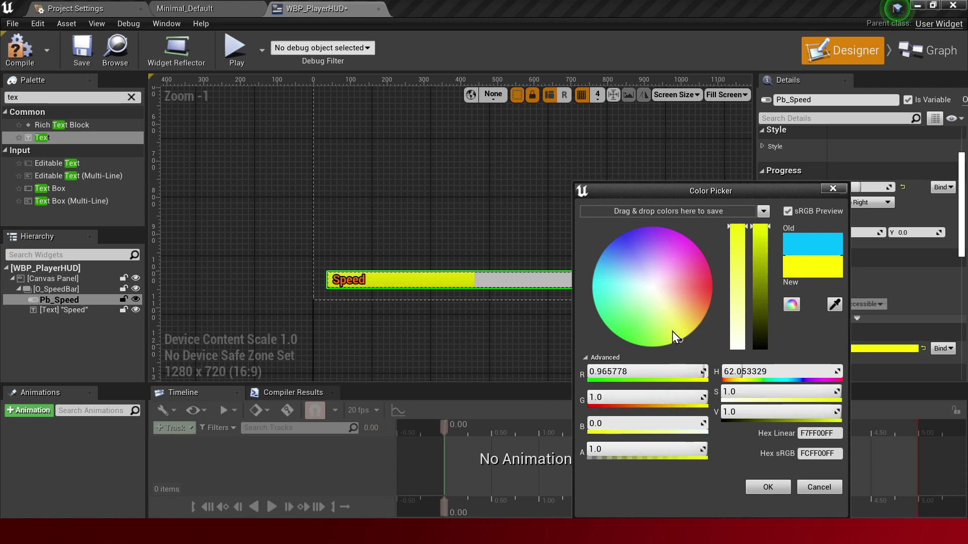
{"action": "left_click_drag", "start_coordinate": [674, 337], "coordinate": [682, 365]}
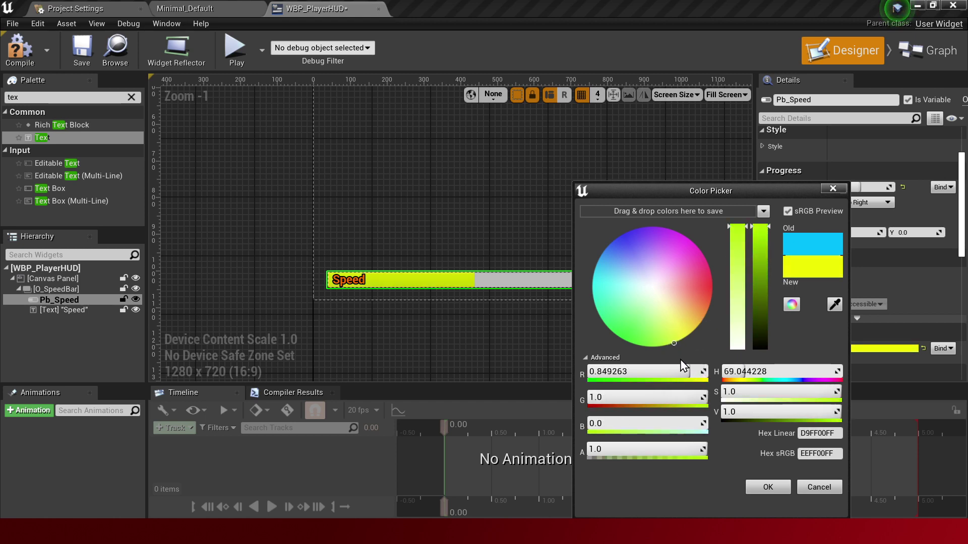
{"action": "left_click", "coordinate": [753, 487]}
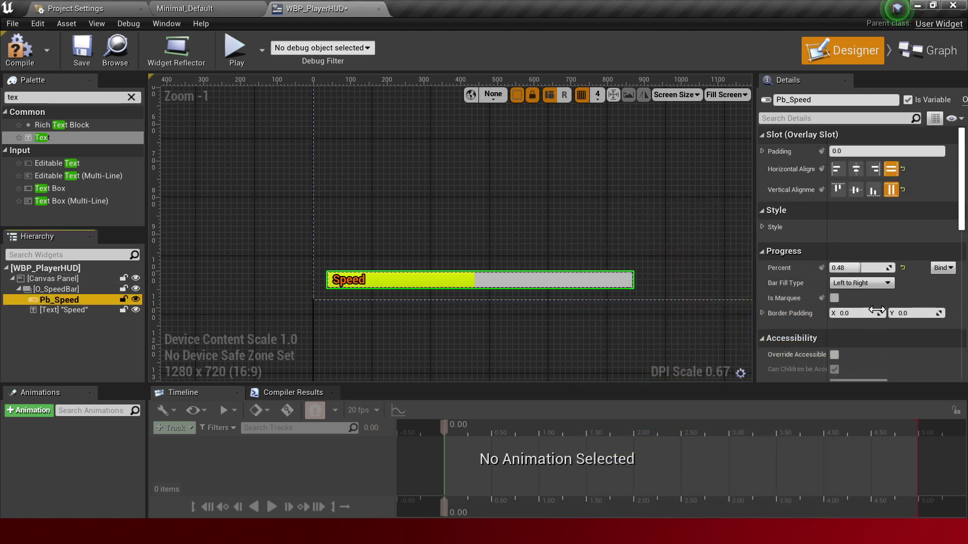
Step: Browse Pb_Speed's Background Image options without choosing one, then return to the Minimal_Default level
{"action": "left_click", "coordinate": [762, 226]}
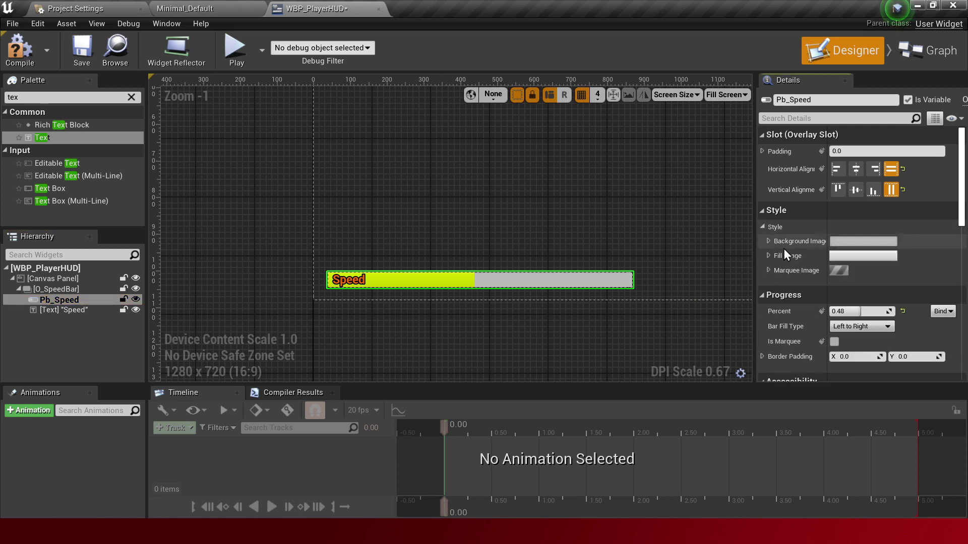
{"action": "left_click", "coordinate": [769, 241]}
{"action": "left_click", "coordinate": [913, 268]}
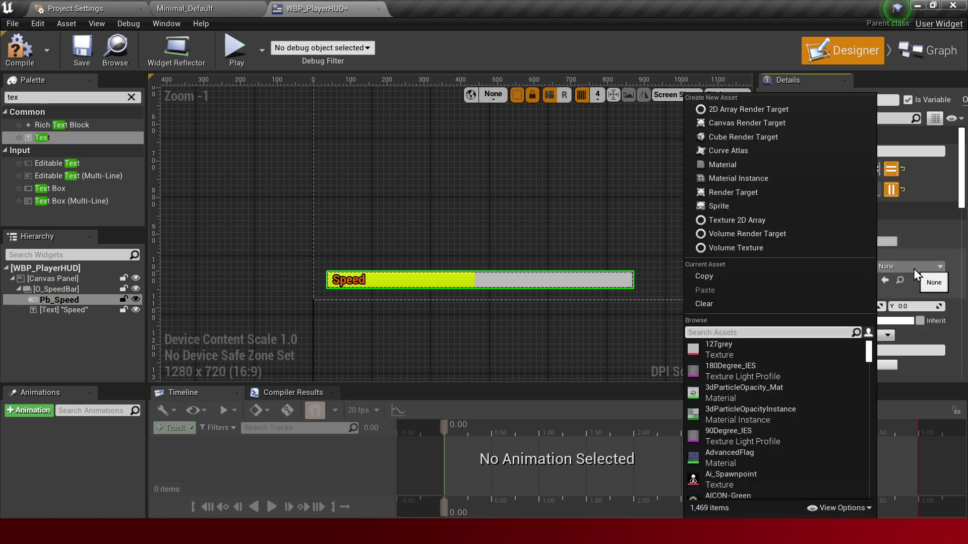
{"action": "scroll", "coordinate": [799, 408], "scroll_direction": "down", "scroll_amount": 2}
{"action": "scroll", "coordinate": [806, 410], "scroll_direction": "down", "scroll_amount": 2}
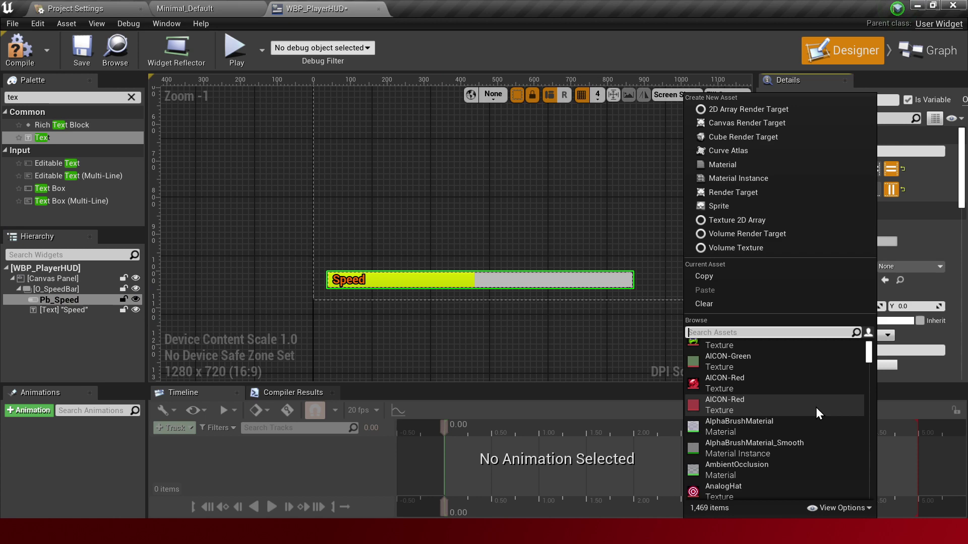
{"action": "left_click", "coordinate": [948, 298]}
{"action": "scroll", "coordinate": [928, 360], "scroll_direction": "down", "scroll_amount": 1}
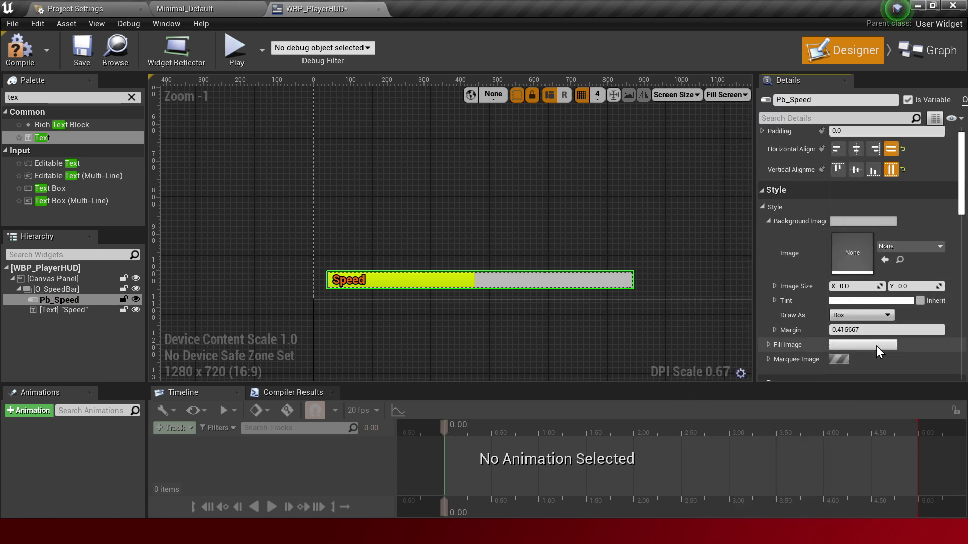
{"action": "left_click", "coordinate": [225, 8]}
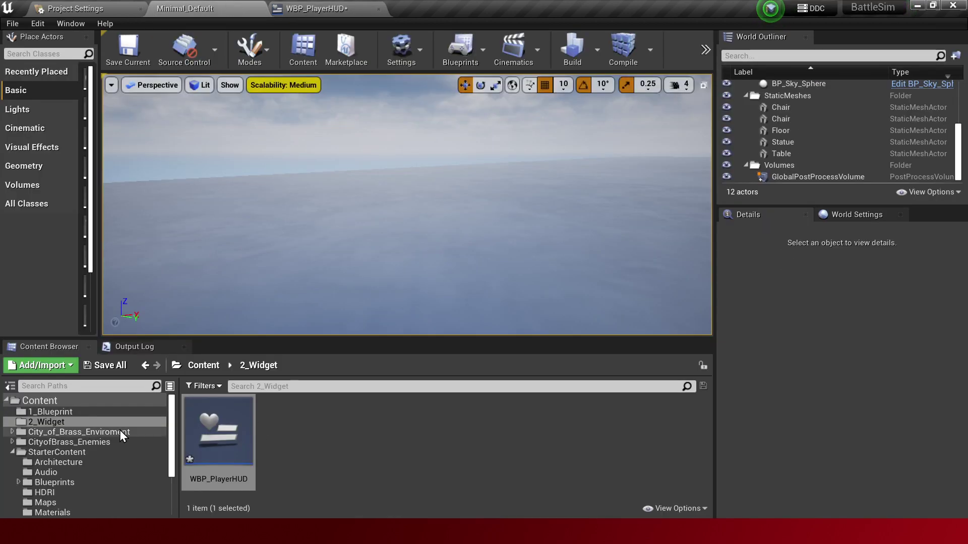
Step: View the 1_Blueprint folder's contents, then go back to the WBP_PlayerHUD designer
{"action": "scroll", "coordinate": [83, 458], "scroll_direction": "down", "scroll_amount": 3}
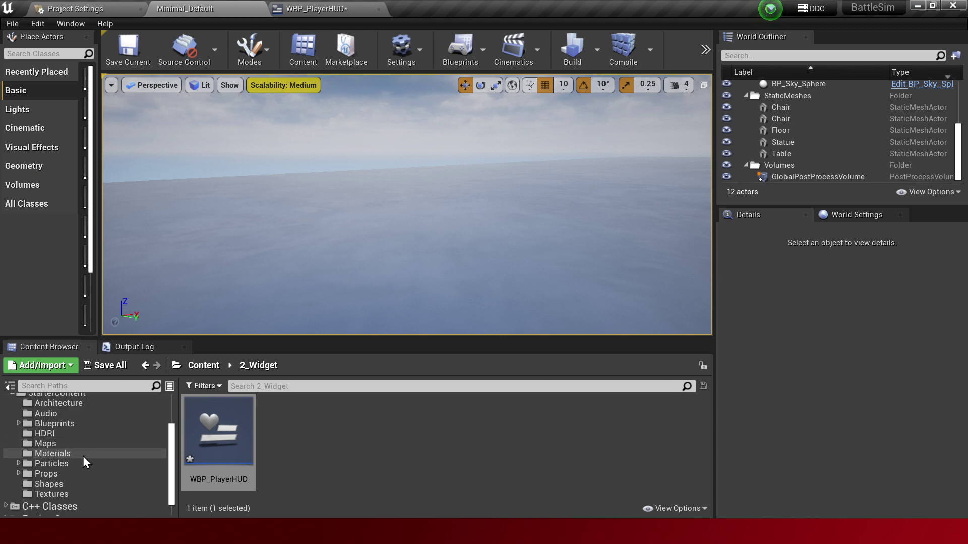
{"action": "scroll", "coordinate": [93, 473], "scroll_direction": "up", "scroll_amount": 5}
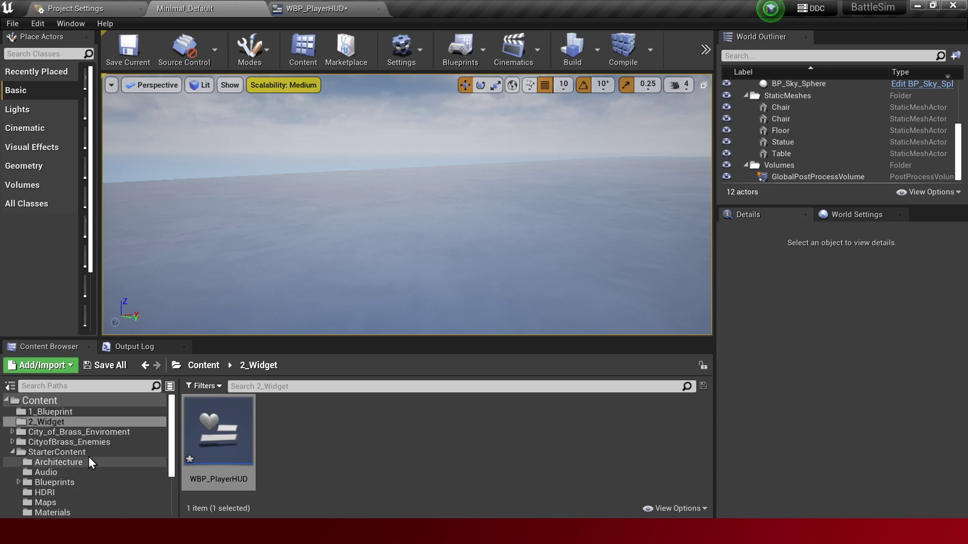
{"action": "left_click", "coordinate": [46, 412]}
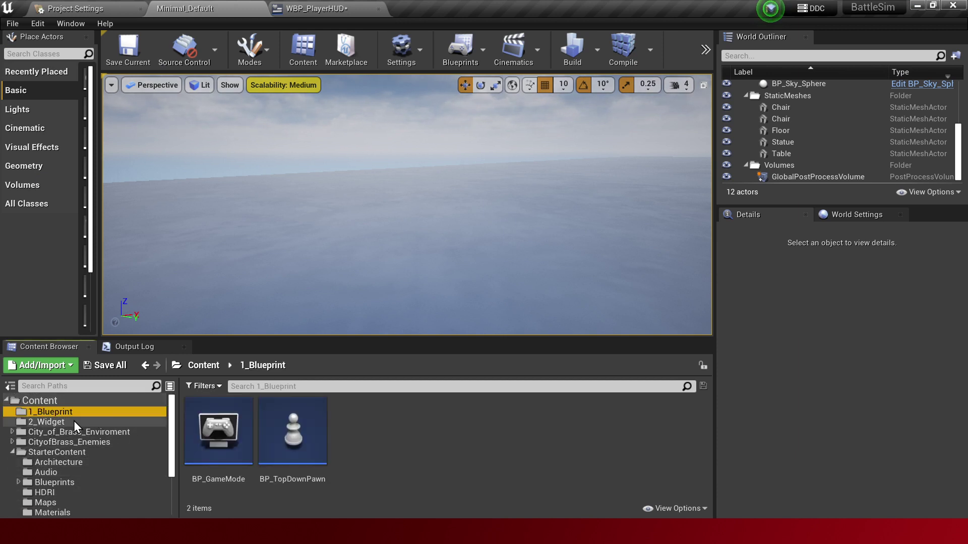
{"action": "left_click", "coordinate": [73, 421]}
{"action": "left_click", "coordinate": [86, 415]}
{"action": "left_click", "coordinate": [318, 9]}
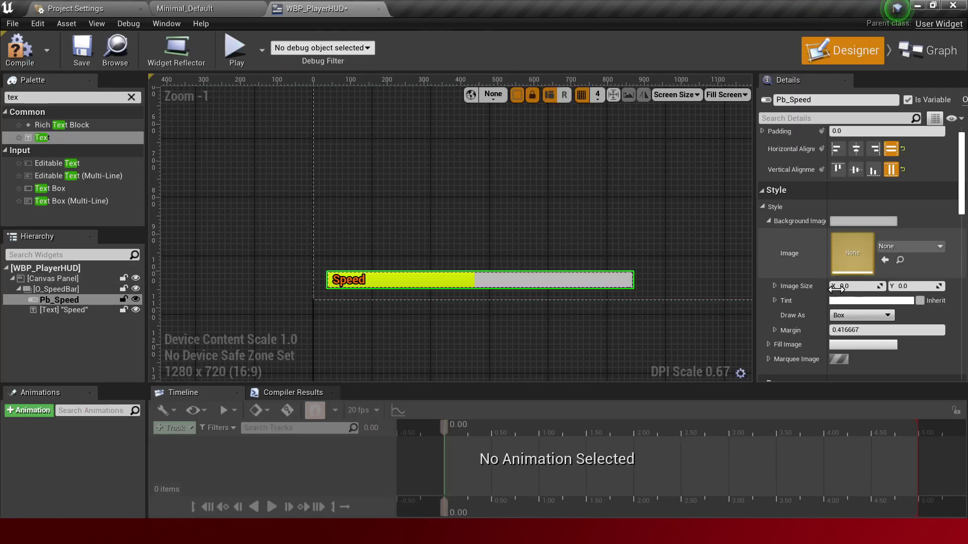
Step: Search 'gradien' and set Pb_Speed's background image to GradientTexture0
{"action": "left_click", "coordinate": [896, 246]}
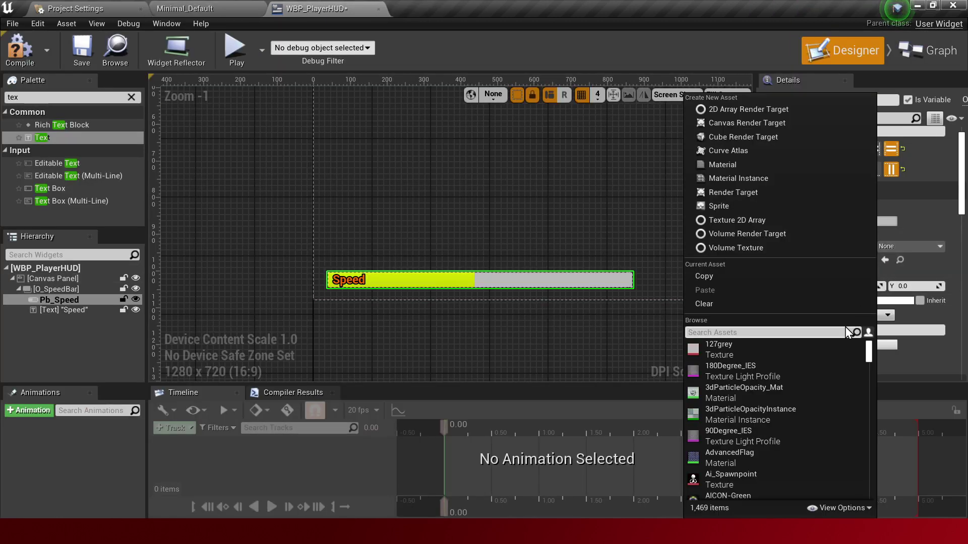
{"action": "scroll", "coordinate": [801, 379], "scroll_direction": "down", "scroll_amount": 3}
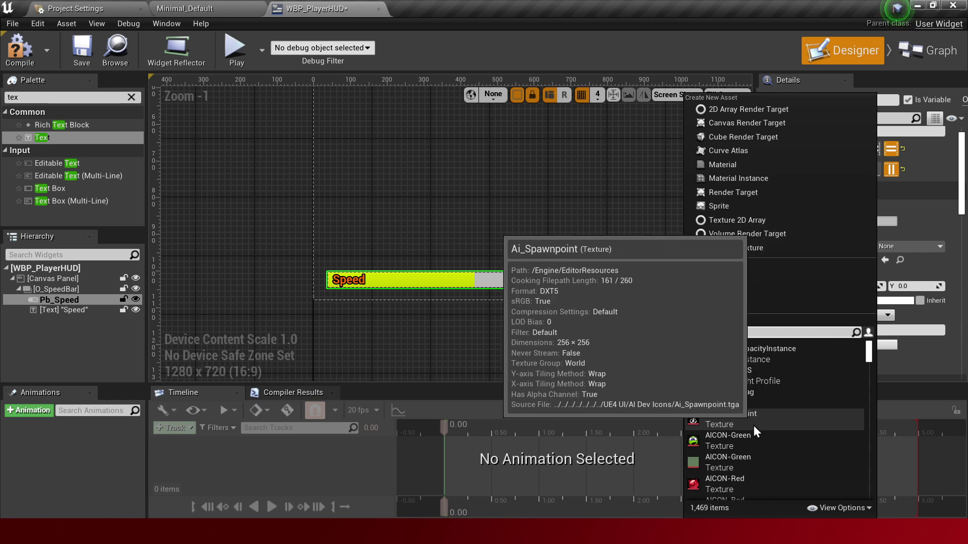
{"action": "scroll", "coordinate": [776, 412], "scroll_direction": "up", "scroll_amount": 1}
{"action": "scroll", "coordinate": [776, 409], "scroll_direction": "up", "scroll_amount": 2}
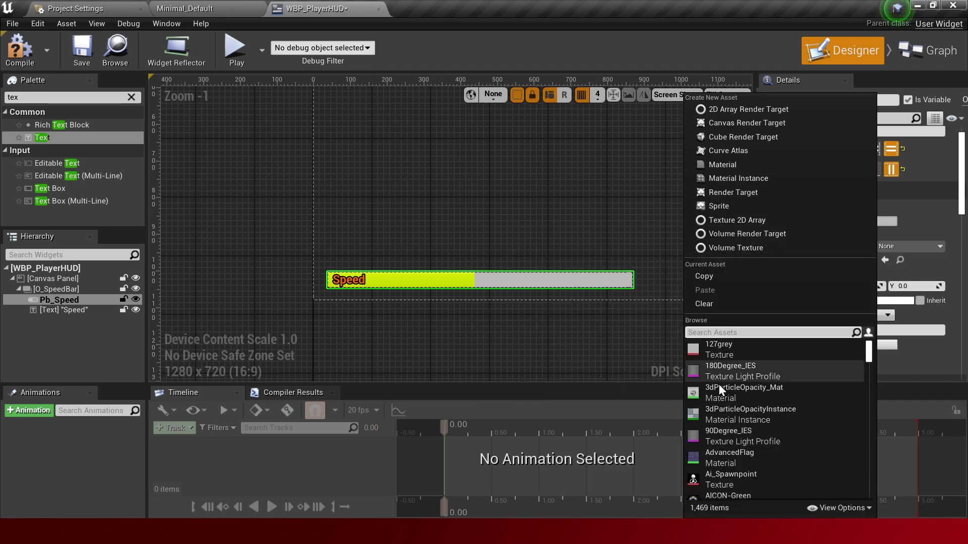
{"action": "type", "text": "gradien"}
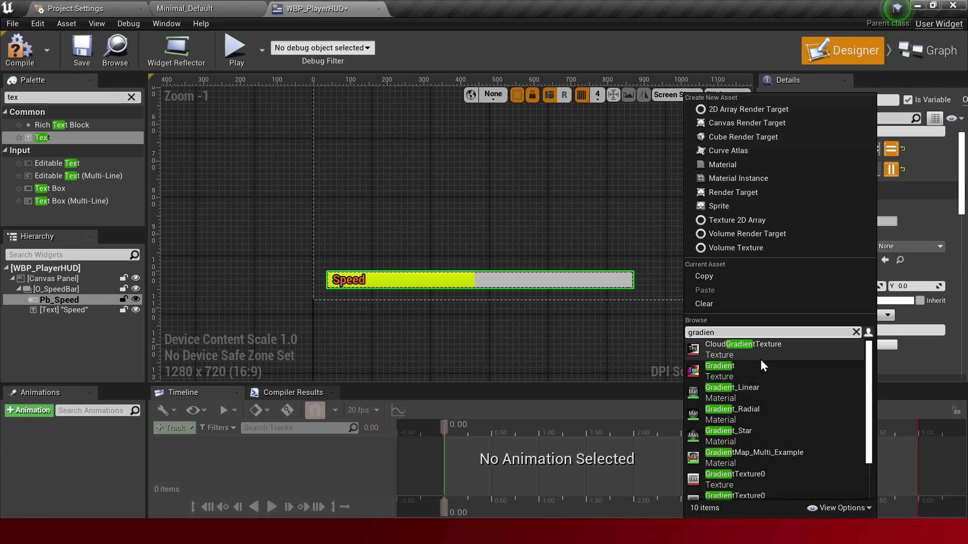
{"action": "scroll", "coordinate": [762, 462], "scroll_direction": "down", "scroll_amount": 2}
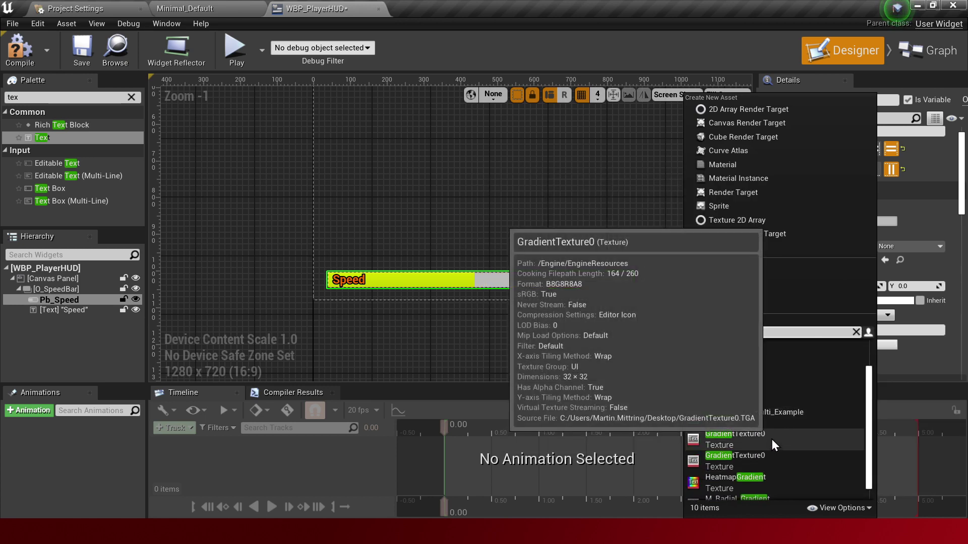
{"action": "left_click", "coordinate": [771, 439]}
{"action": "scroll", "coordinate": [641, 291], "scroll_direction": "up", "scroll_amount": 3}
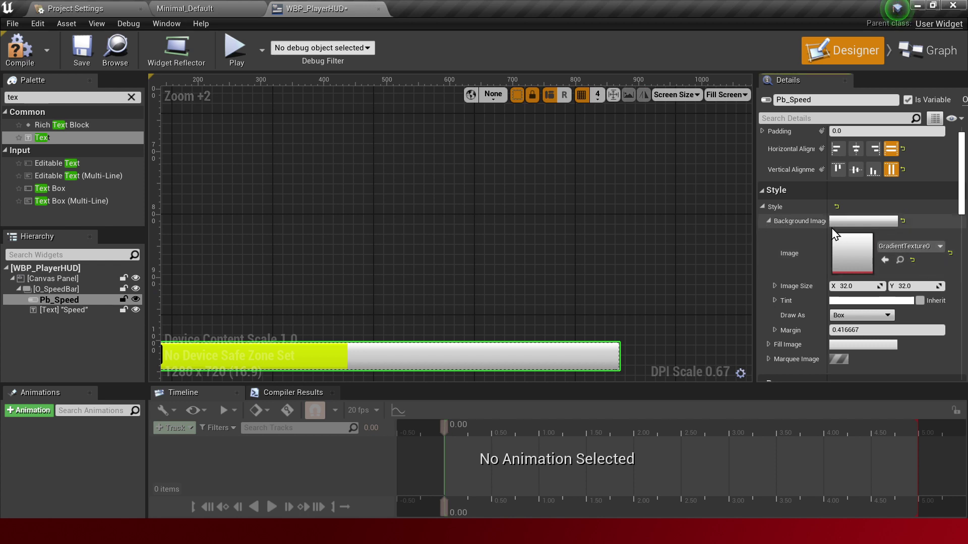
Step: Copy the Background Image brush and paste it into Pb_Speed's Fill Image
{"action": "left_click", "coordinate": [769, 222]}
{"action": "right_click", "coordinate": [863, 228]}
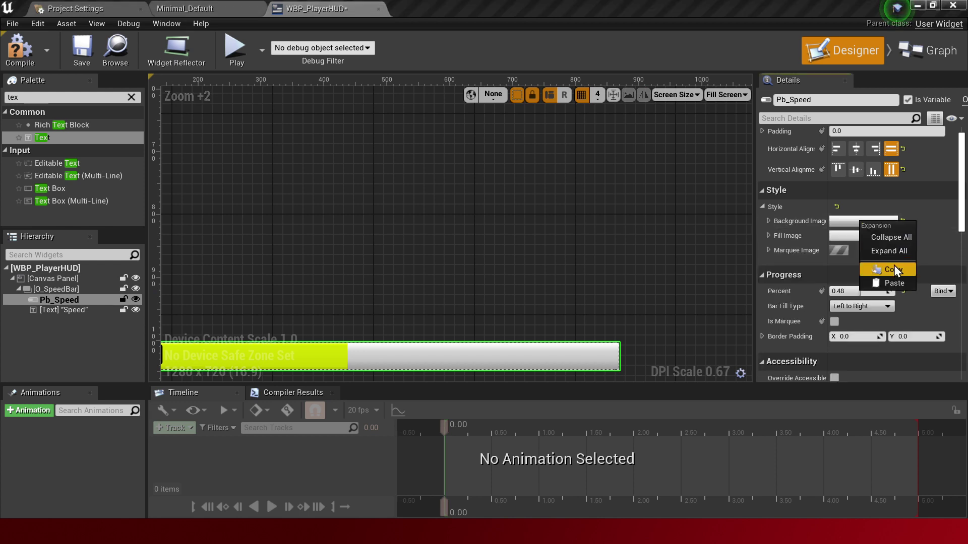
{"action": "left_click", "coordinate": [893, 270]}
{"action": "right_click", "coordinate": [869, 236]}
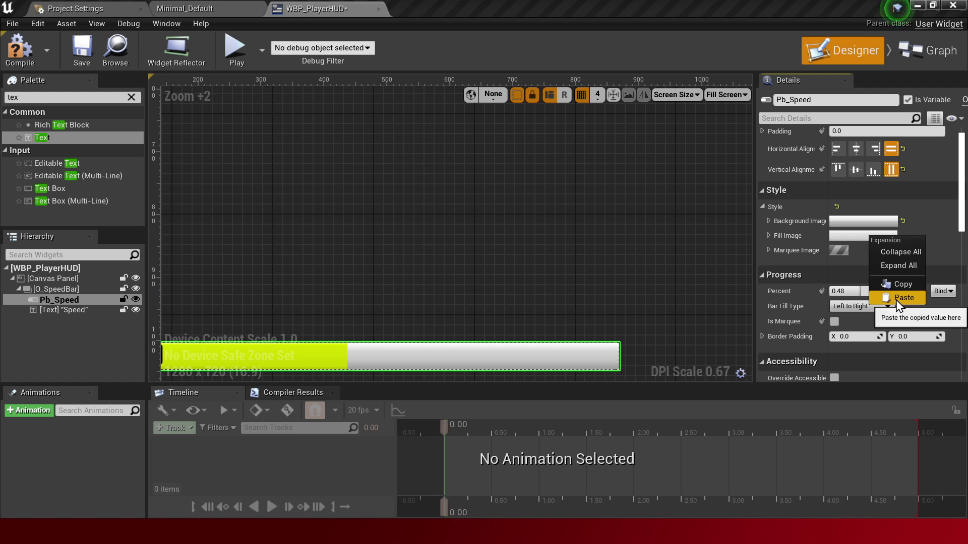
{"action": "left_click", "coordinate": [896, 299]}
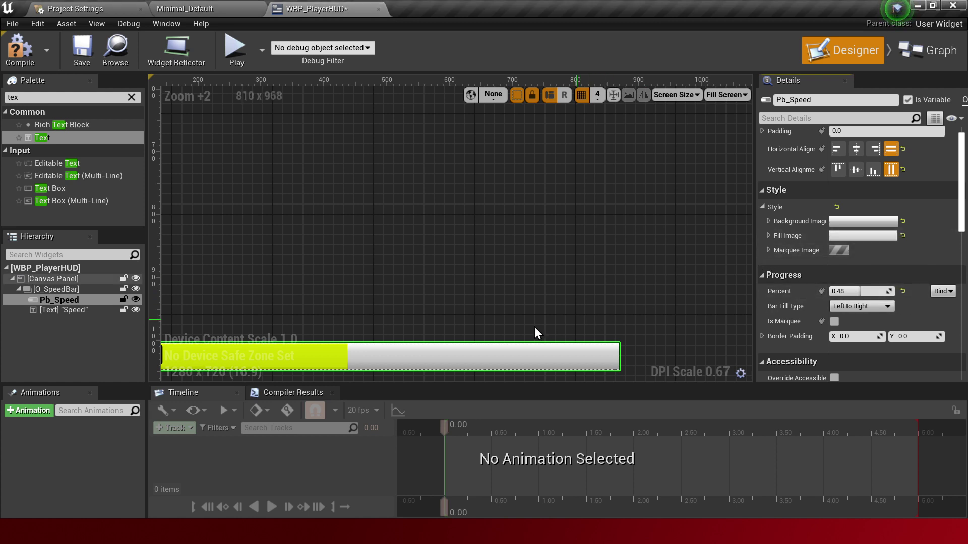
{"action": "right_click_drag", "start_coordinate": [519, 328], "coordinate": [636, 244]}
{"action": "scroll", "coordinate": [483, 291], "scroll_direction": "up", "scroll_amount": 3}
{"action": "right_click_drag", "start_coordinate": [482, 284], "coordinate": [506, 225]}
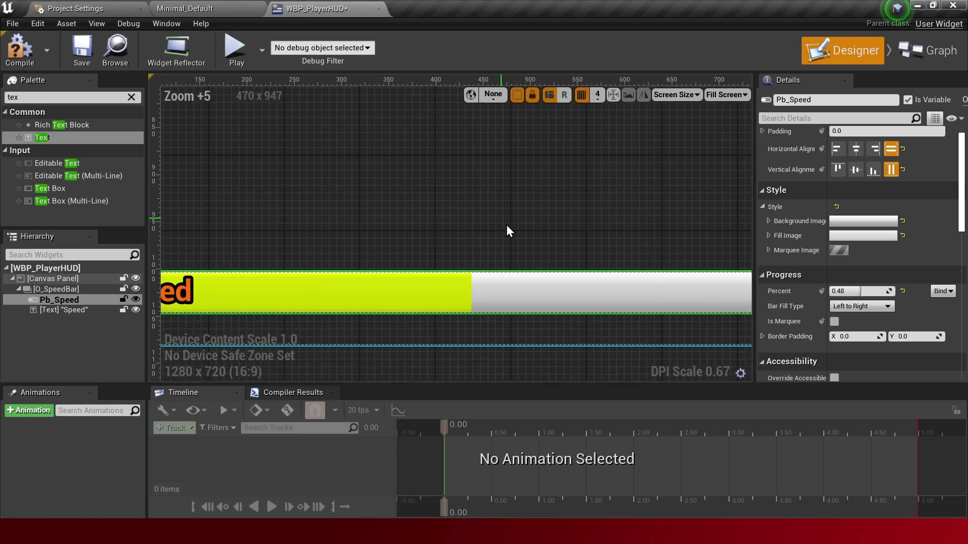
Step: Set the Pb_Speed background image to draw as Image instead of Box
{"action": "left_click", "coordinate": [529, 247]}
{"action": "left_click", "coordinate": [561, 300]}
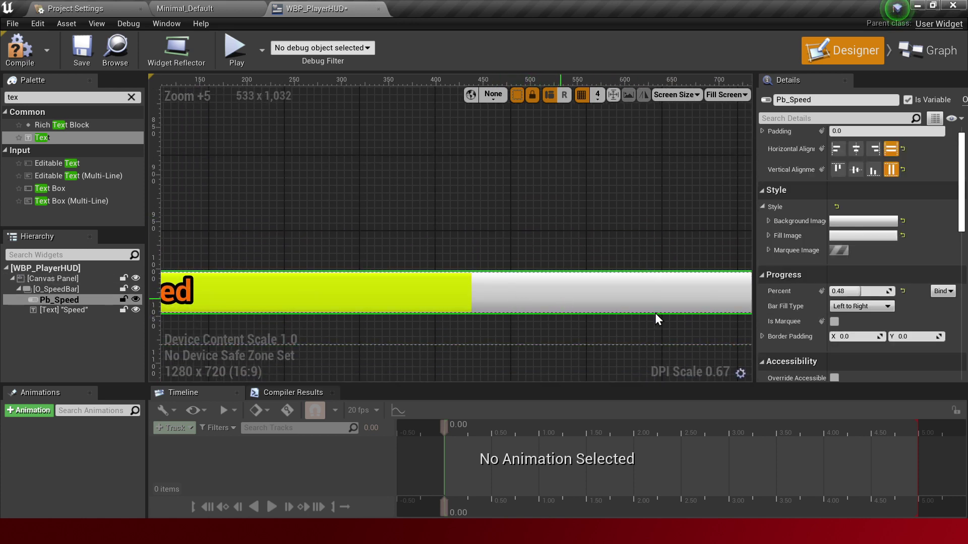
{"action": "left_click", "coordinate": [768, 221]}
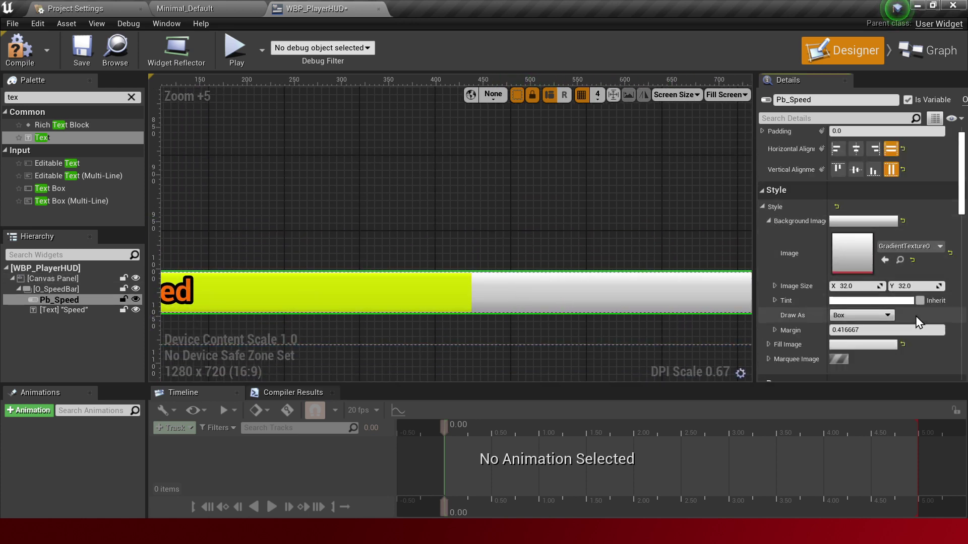
{"action": "left_click", "coordinate": [873, 314]}
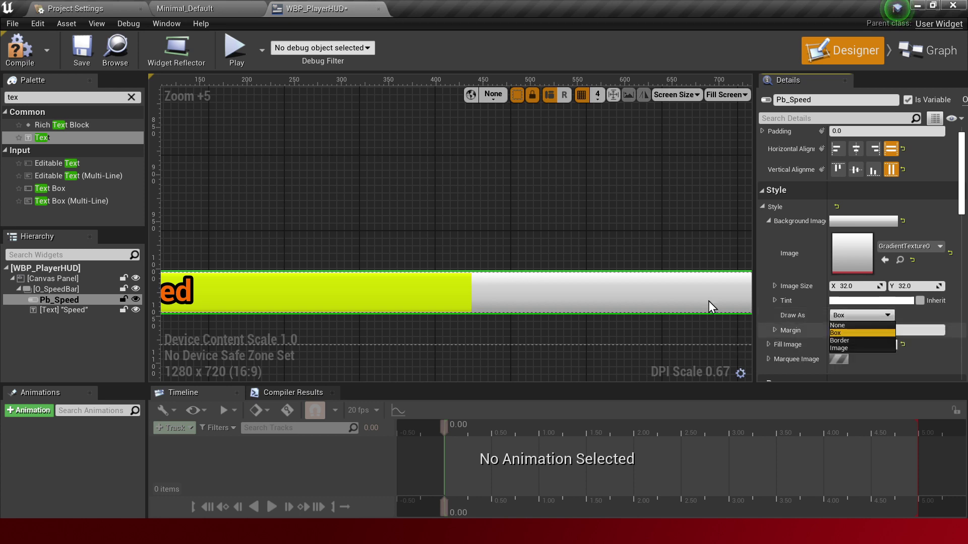
{"action": "left_click", "coordinate": [847, 348]}
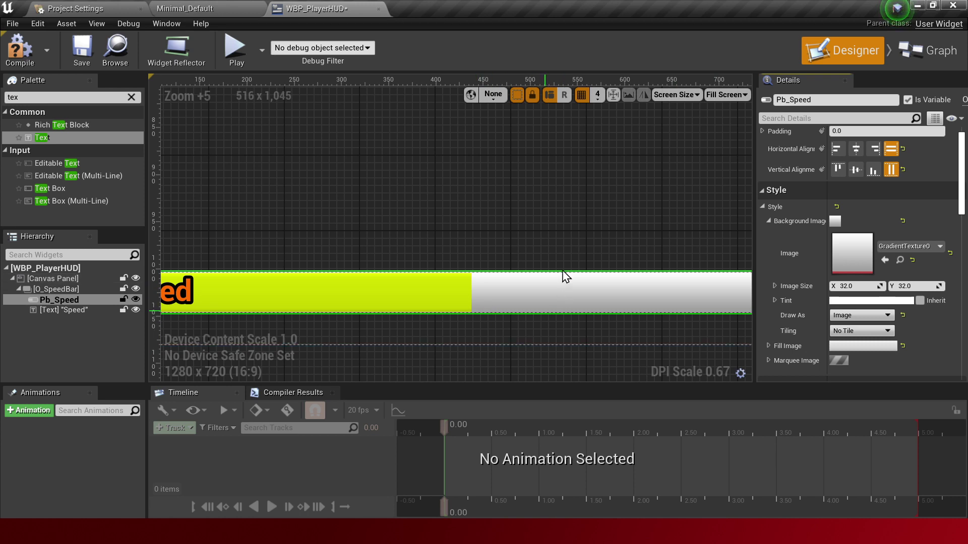
{"action": "left_click", "coordinate": [769, 221]}
Step: Copy the background image settings and paste them onto the fill image
{"action": "right_click", "coordinate": [834, 220]}
{"action": "left_click", "coordinate": [866, 266]}
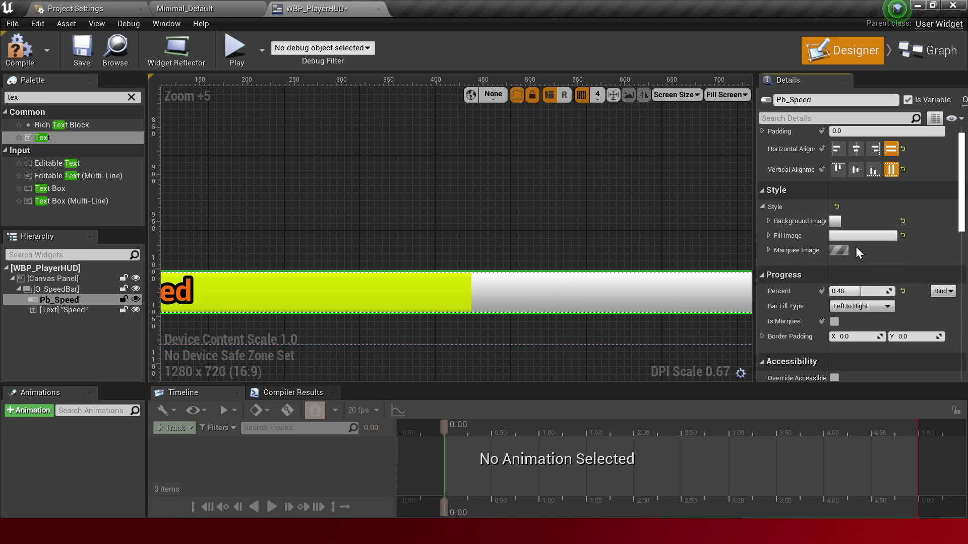
{"action": "right_click", "coordinate": [858, 236]}
{"action": "left_click", "coordinate": [874, 298]}
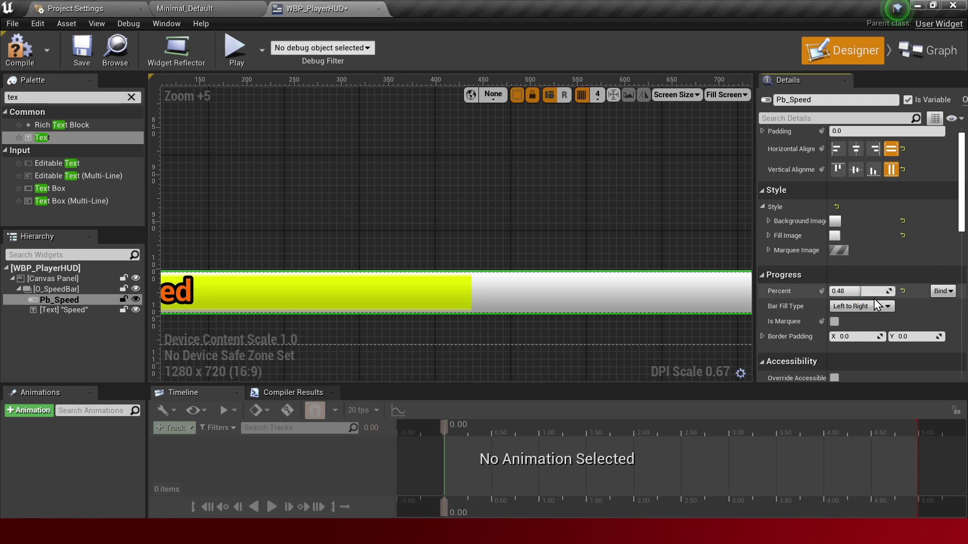
{"action": "scroll", "coordinate": [485, 199], "scroll_direction": "down", "scroll_amount": 2}
{"action": "scroll", "coordinate": [509, 295], "scroll_direction": "down", "scroll_amount": 3}
{"action": "left_click", "coordinate": [509, 295]}
{"action": "scroll", "coordinate": [461, 263], "scroll_direction": "up", "scroll_amount": 7}
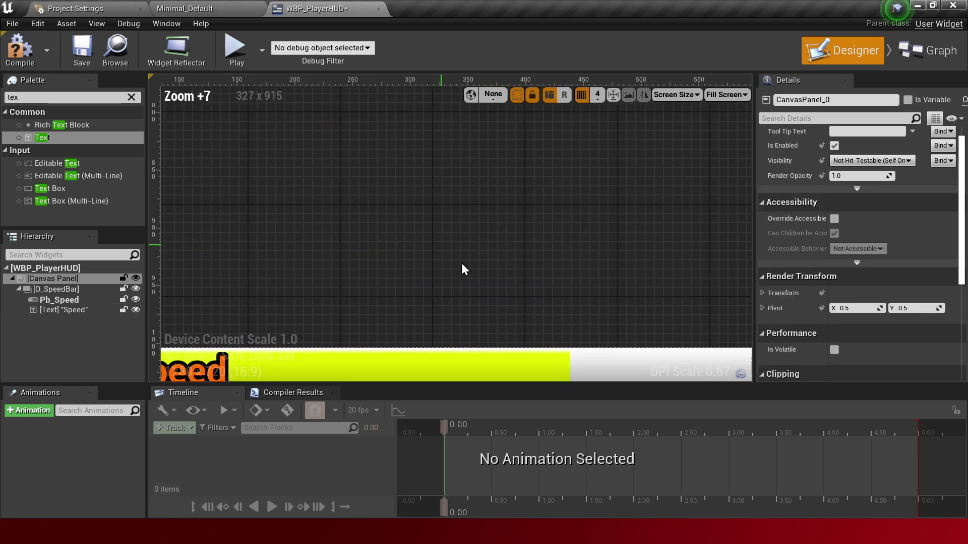
{"action": "left_click", "coordinate": [578, 274]}
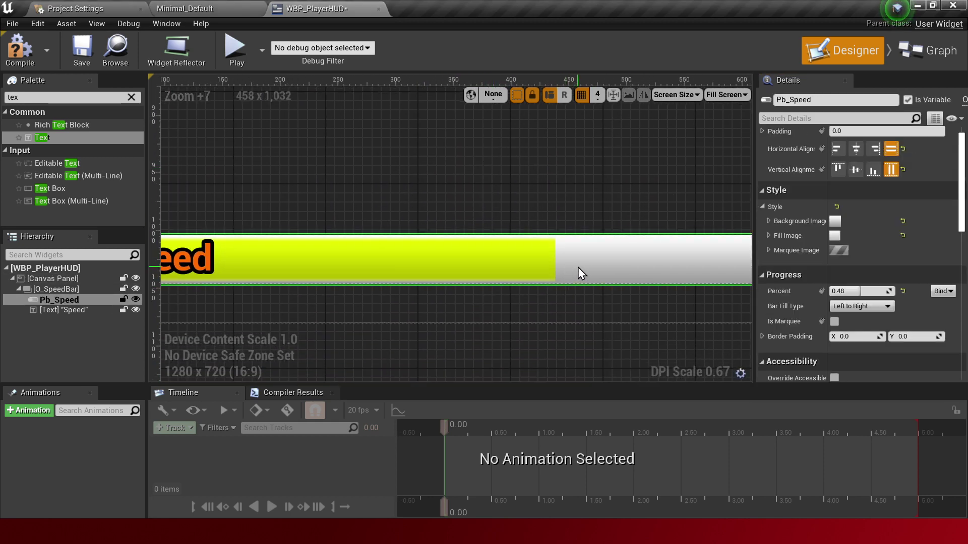
{"action": "scroll", "coordinate": [575, 255], "scroll_direction": "up", "scroll_amount": 5}
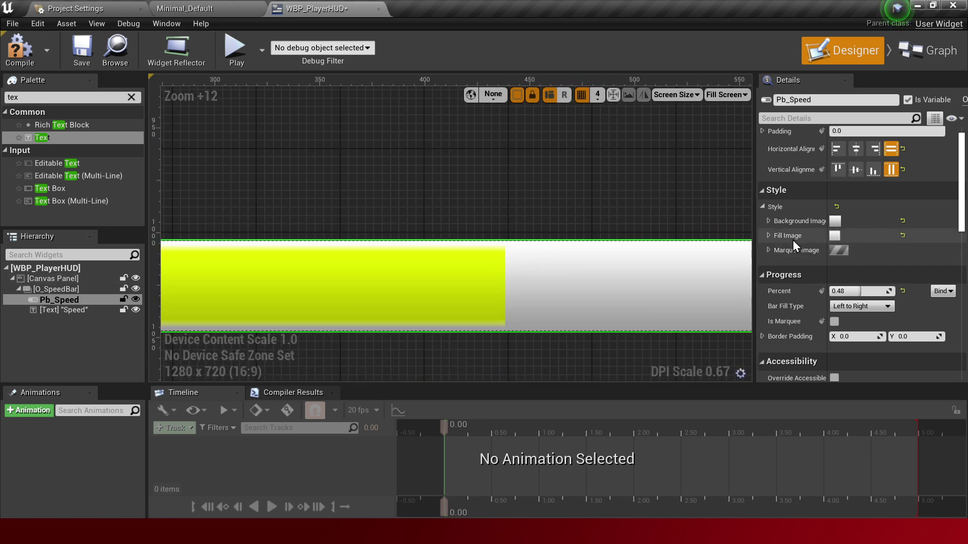
{"action": "scroll", "coordinate": [840, 283], "scroll_direction": "up", "scroll_amount": 1}
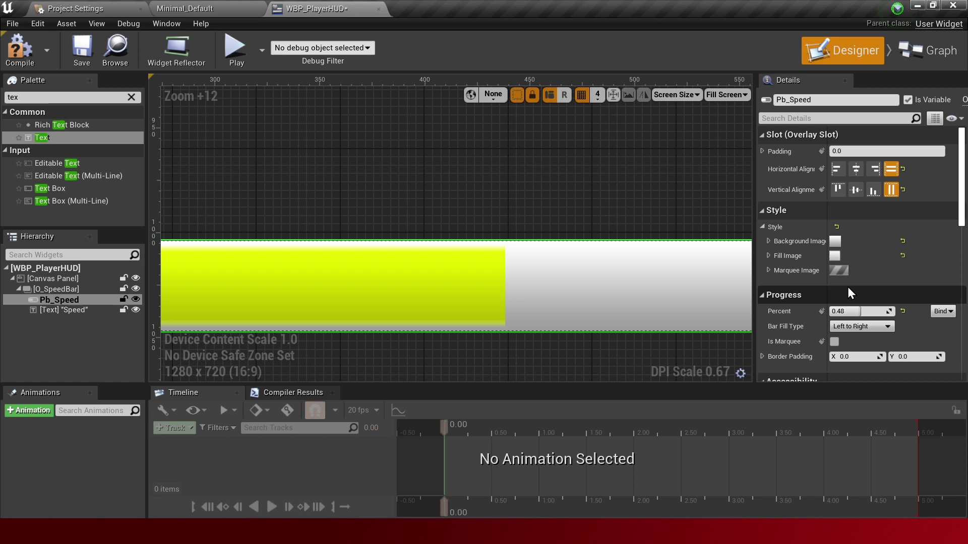
Step: Expand Pb_Speed's padding sides and reselect the bar with the Speed label in view
{"action": "left_click", "coordinate": [762, 150]}
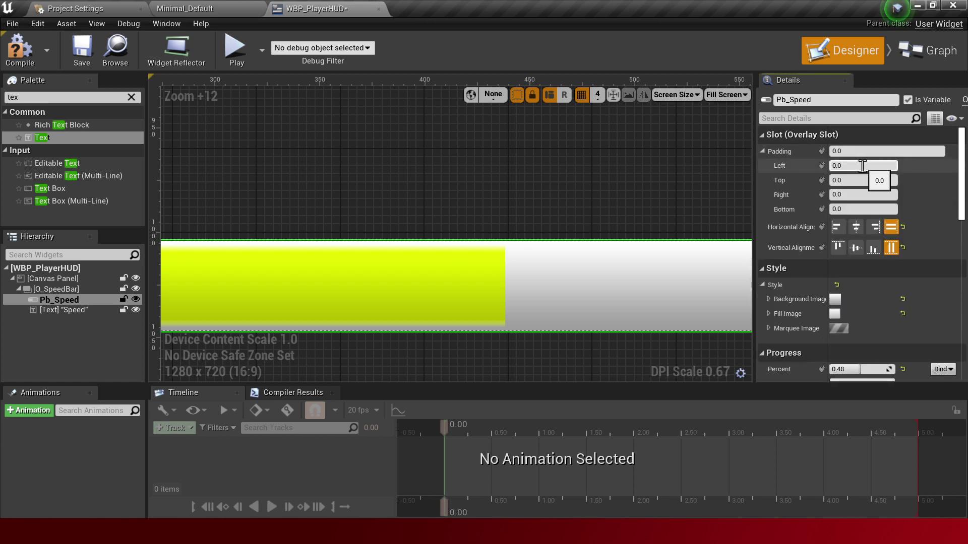
{"action": "right_click_drag", "start_coordinate": [506, 296], "coordinate": [670, 272]}
{"action": "right_click_drag", "start_coordinate": [325, 273], "coordinate": [577, 246]}
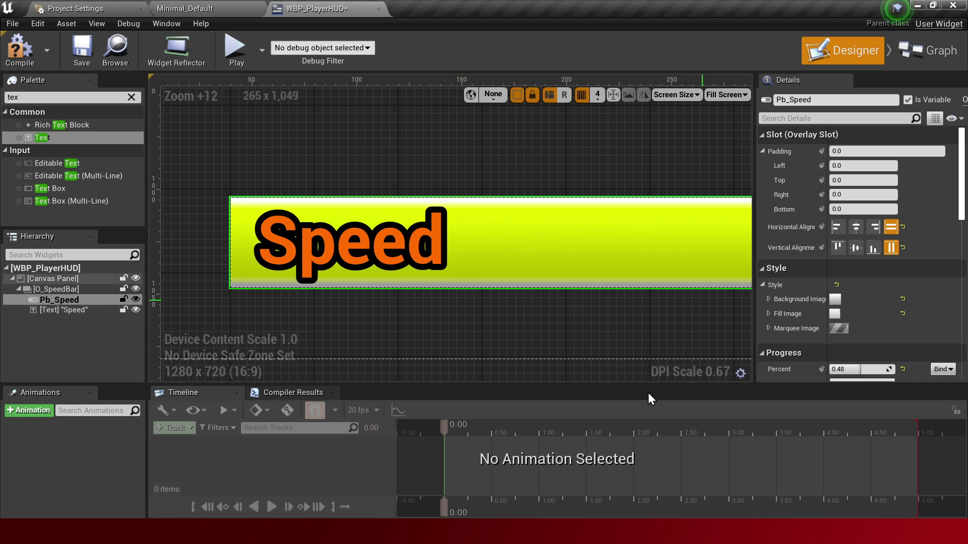
{"action": "left_click", "coordinate": [459, 320]}
{"action": "left_click", "coordinate": [608, 257]}
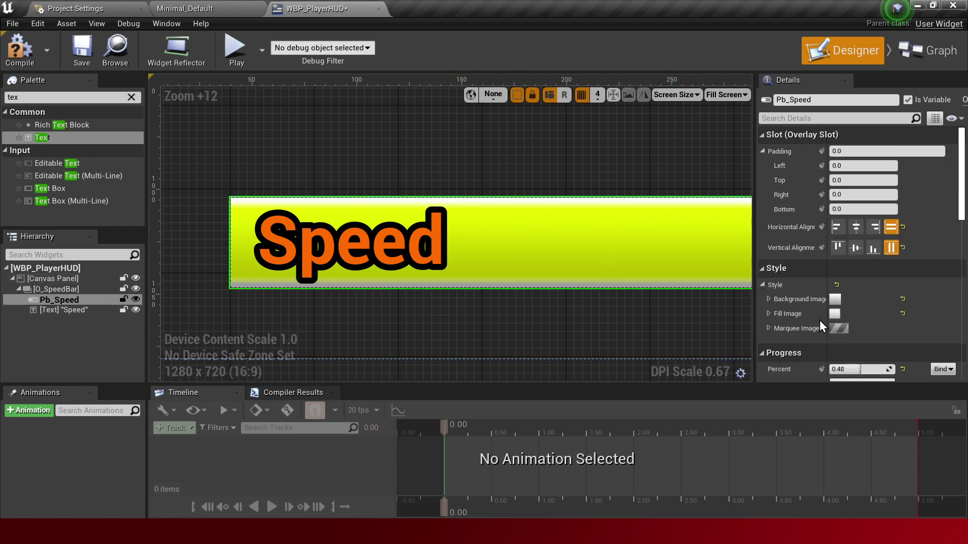
{"action": "scroll", "coordinate": [780, 305], "scroll_direction": "down", "scroll_amount": 1}
{"action": "scroll", "coordinate": [782, 302], "scroll_direction": "down", "scroll_amount": 3}
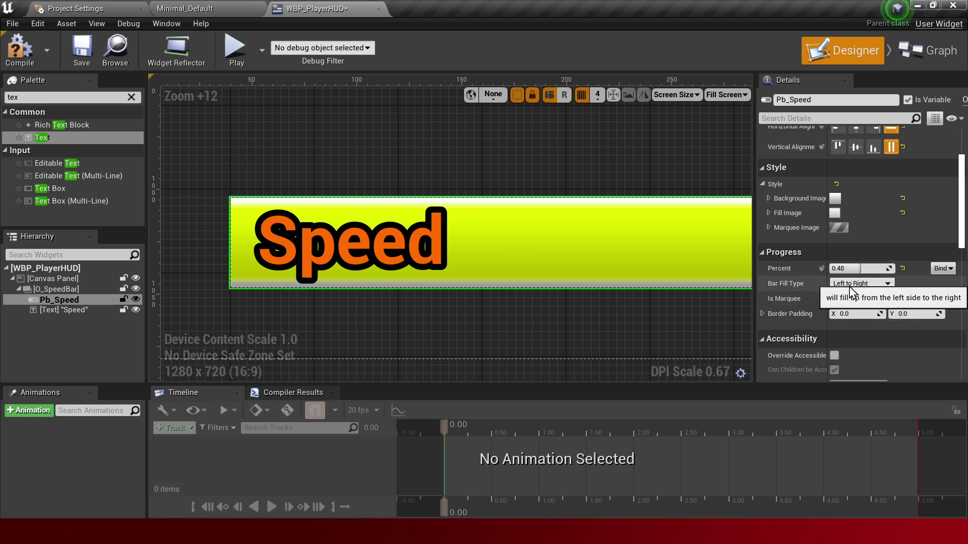
Step: Set Pb_Speed's border padding to X 0 and Y 10
{"action": "left_click", "coordinate": [855, 312]}
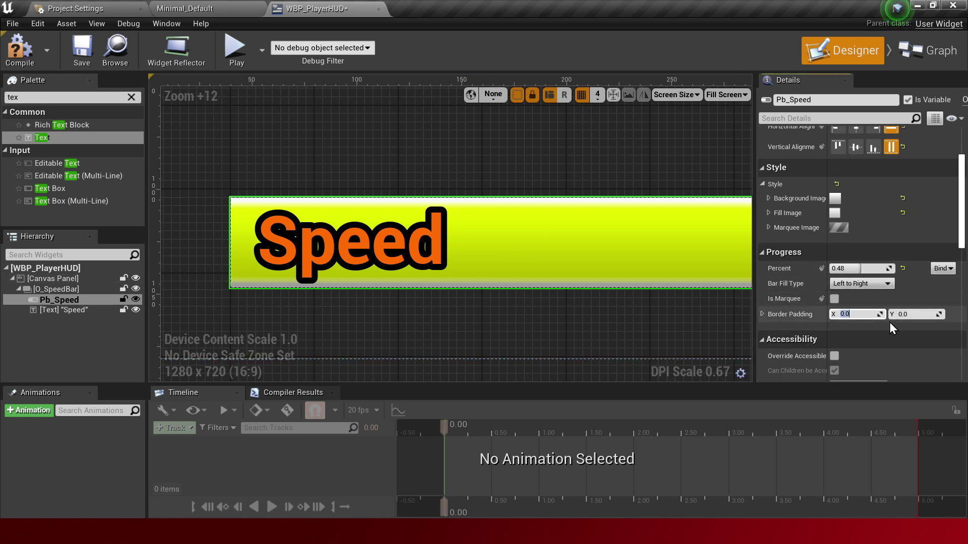
{"action": "type", "text": "10"}
{"action": "key", "text": "Return"}
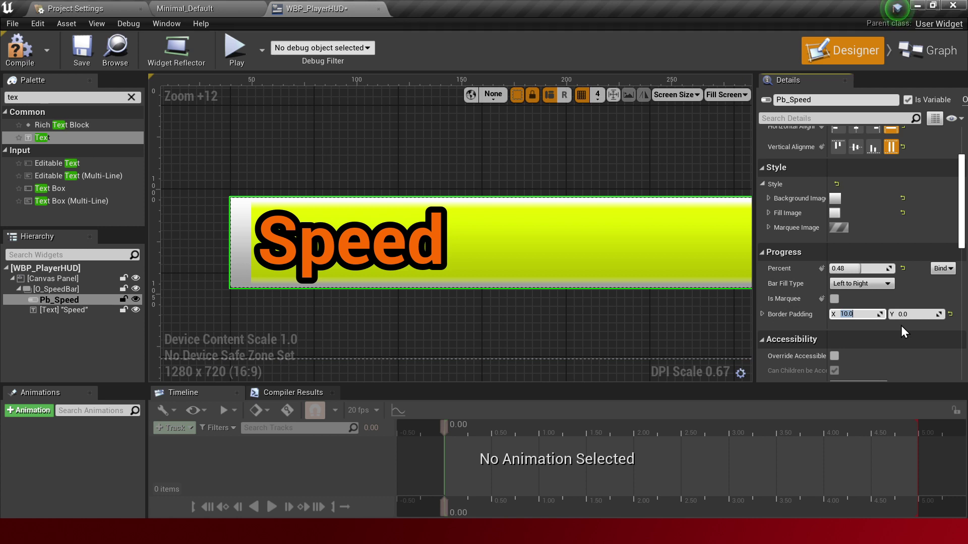
{"action": "type", "text": "0"}
{"action": "key", "text": "Tab"}
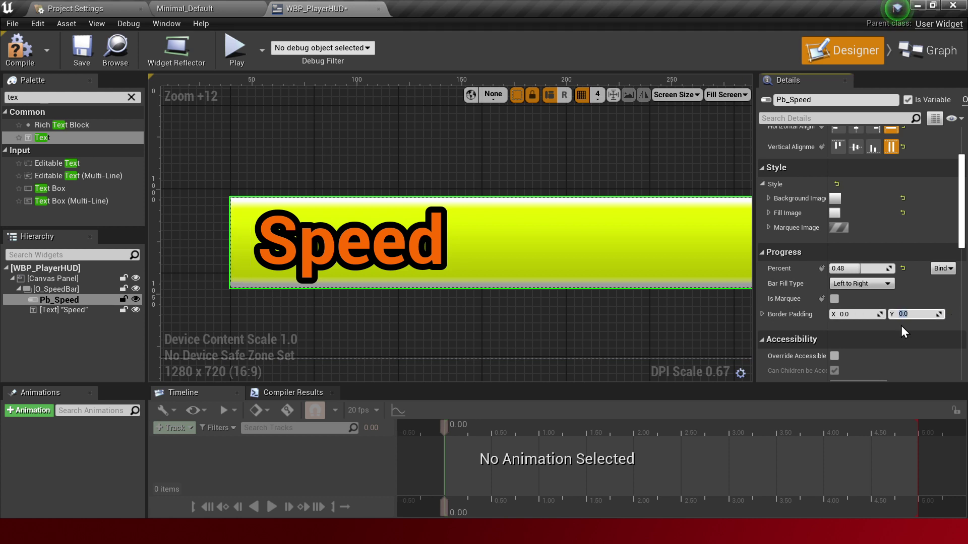
{"action": "type", "text": "10"}
{"action": "key", "text": "Return"}
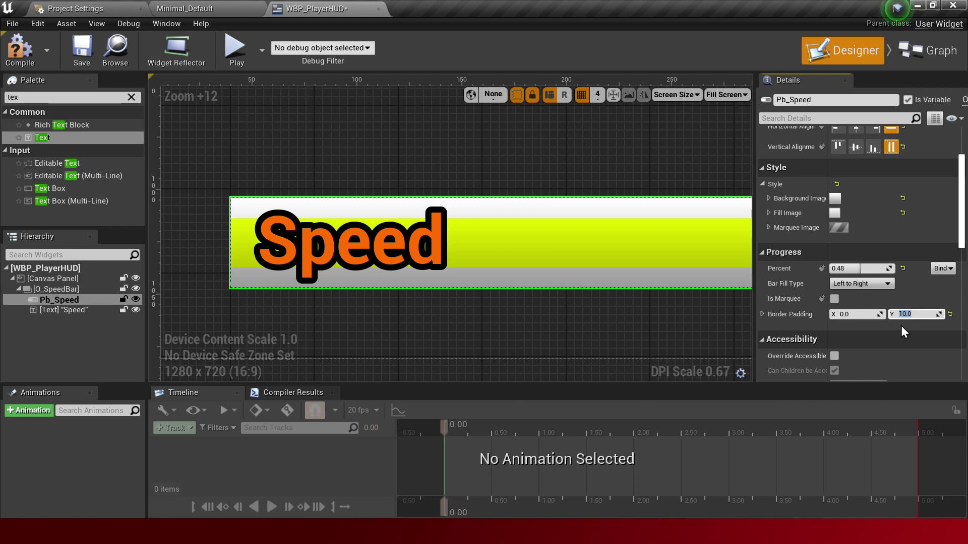
Step: Select the Speed text block with the speed bar centred in the canvas view
{"action": "scroll", "coordinate": [557, 242], "scroll_direction": "down", "scroll_amount": 6}
{"action": "right_click_drag", "start_coordinate": [572, 237], "coordinate": [191, 139]}
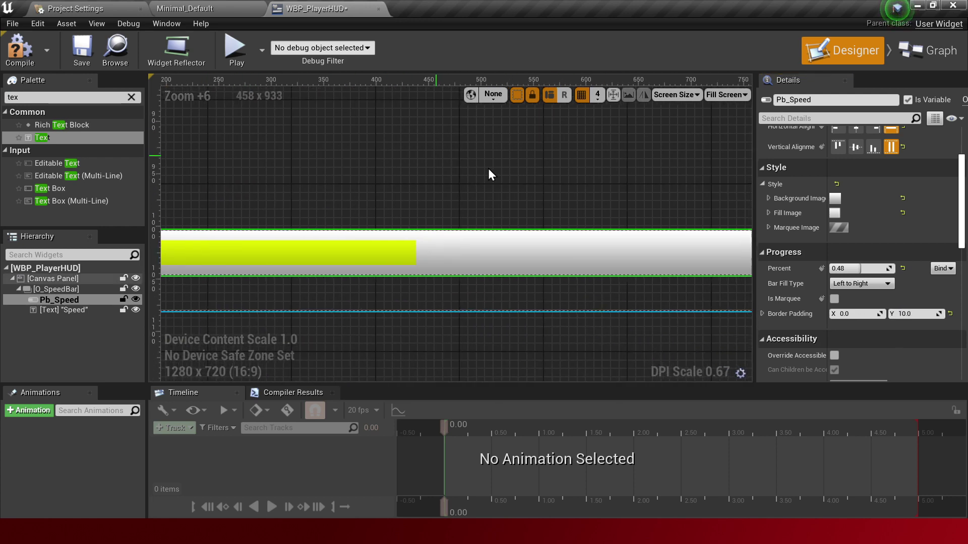
{"action": "scroll", "coordinate": [501, 204], "scroll_direction": "down", "scroll_amount": 3}
{"action": "right_click_drag", "start_coordinate": [501, 204], "coordinate": [389, 261]}
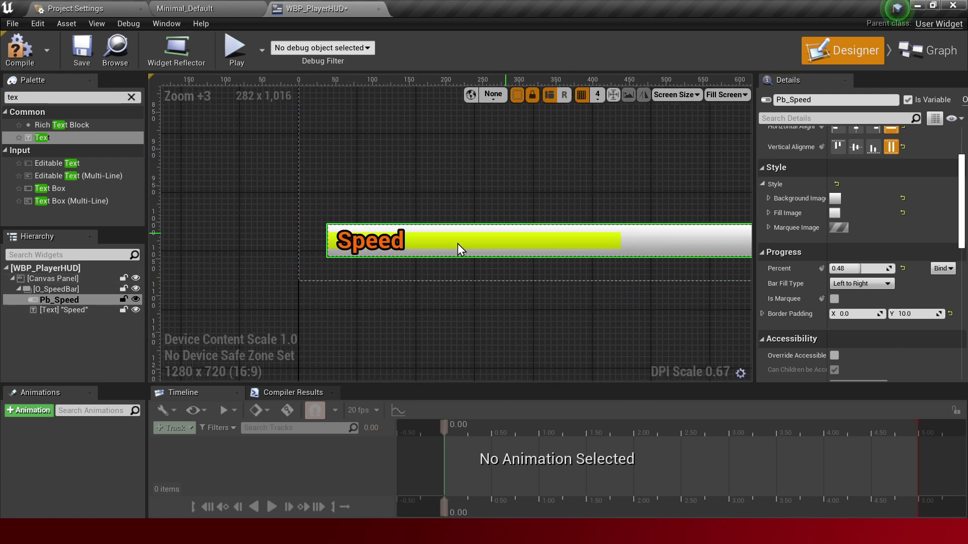
{"action": "scroll", "coordinate": [458, 243], "scroll_direction": "up", "scroll_amount": 5}
{"action": "left_click", "coordinate": [394, 313]}
{"action": "scroll", "coordinate": [512, 287], "scroll_direction": "up", "scroll_amount": 3}
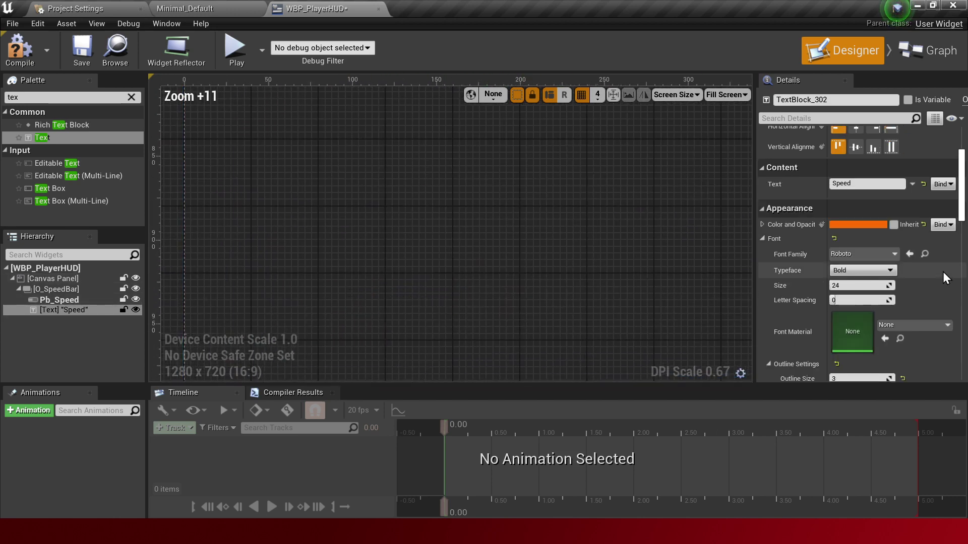
{"action": "scroll", "coordinate": [576, 267], "scroll_direction": "down", "scroll_amount": 1}
{"action": "scroll", "coordinate": [575, 266], "scroll_direction": "down", "scroll_amount": 2}
{"action": "scroll", "coordinate": [443, 260], "scroll_direction": "up", "scroll_amount": 3}
{"action": "right_click_drag", "start_coordinate": [443, 259], "coordinate": [470, 84]}
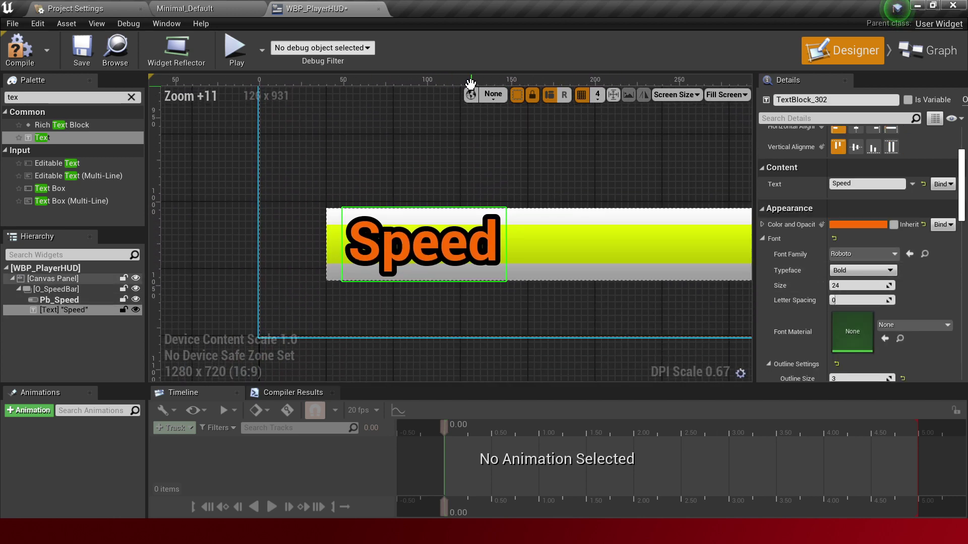
Step: Set the Speed label's font size to 30
{"action": "left_click_drag", "start_coordinate": [859, 285], "coordinate": [875, 285]}
{"action": "left_click", "coordinate": [875, 285]}
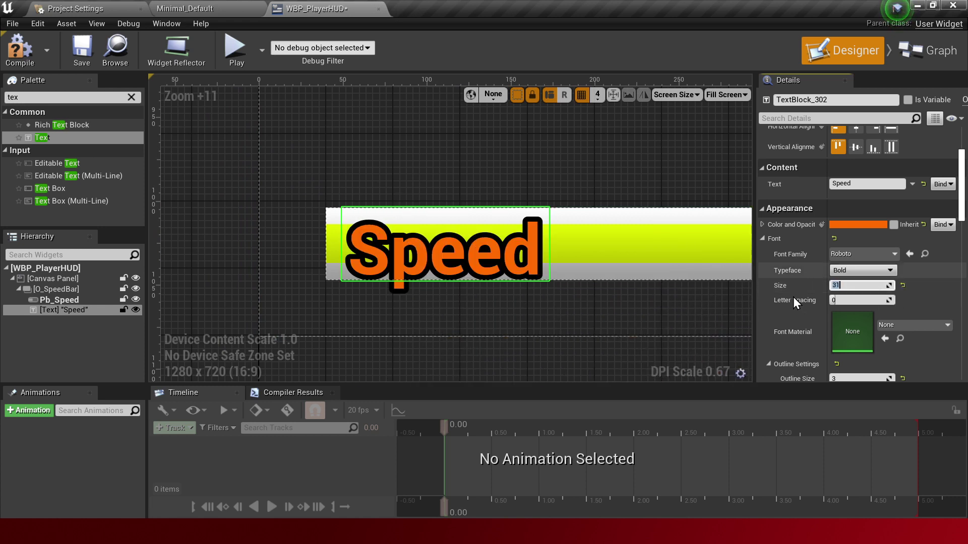
{"action": "type", "text": "2"}
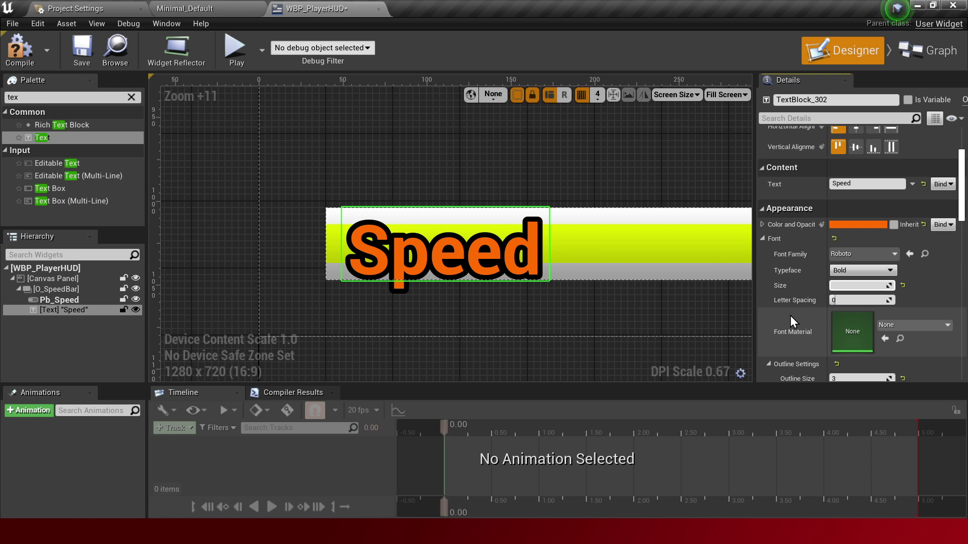
{"action": "type", "text": "8"}
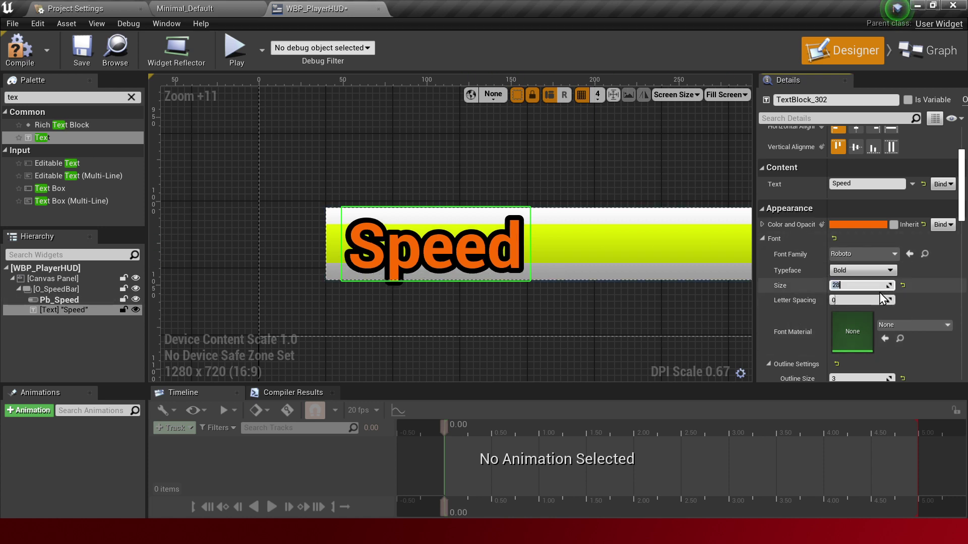
{"action": "key", "text": "BackSpace"}
{"action": "key", "text": "BackSpace"}
{"action": "type", "text": "30"}
{"action": "key", "text": "Return"}
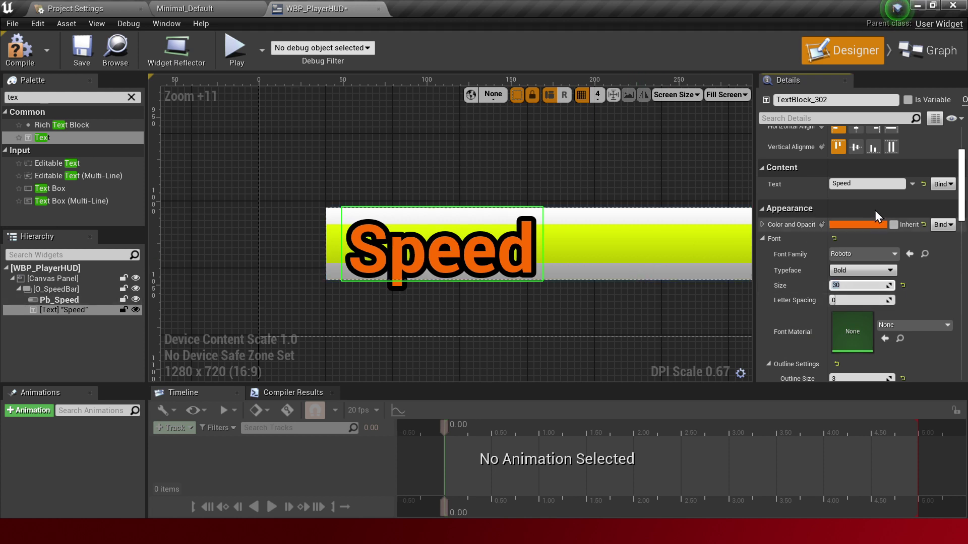
{"action": "scroll", "coordinate": [875, 210], "scroll_direction": "up", "scroll_amount": 5}
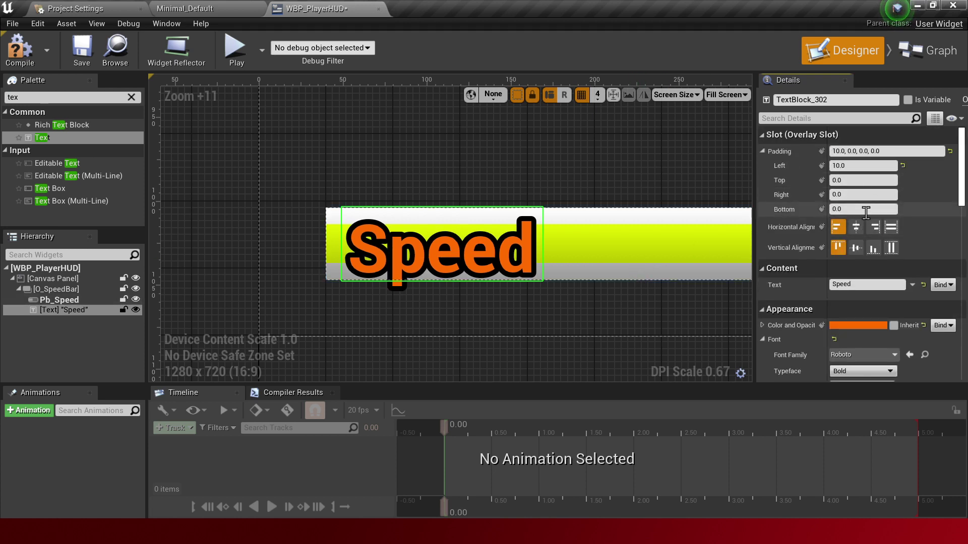
{"action": "left_click", "coordinate": [872, 209]}
{"action": "type", "text": "-1"}
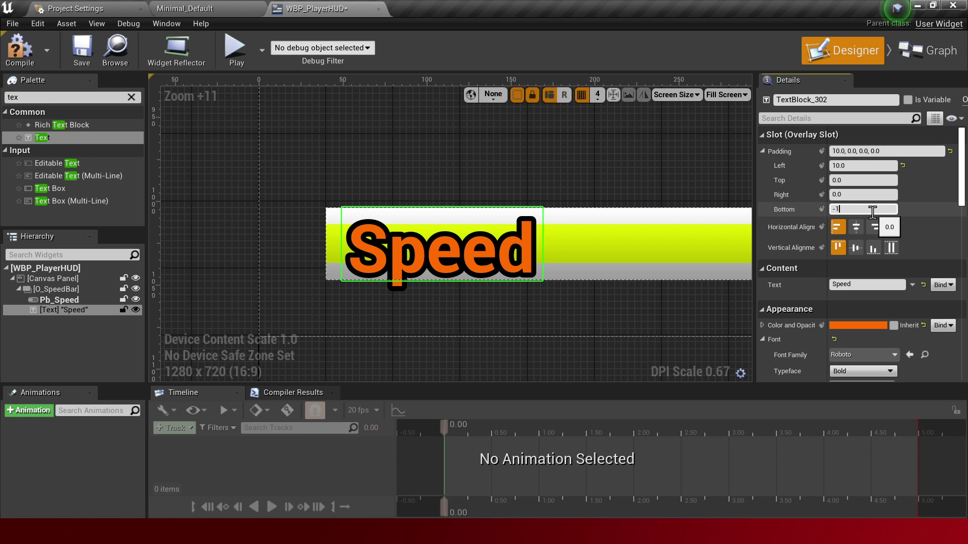
{"action": "type", "text": "0"}
{"action": "key", "text": "Return"}
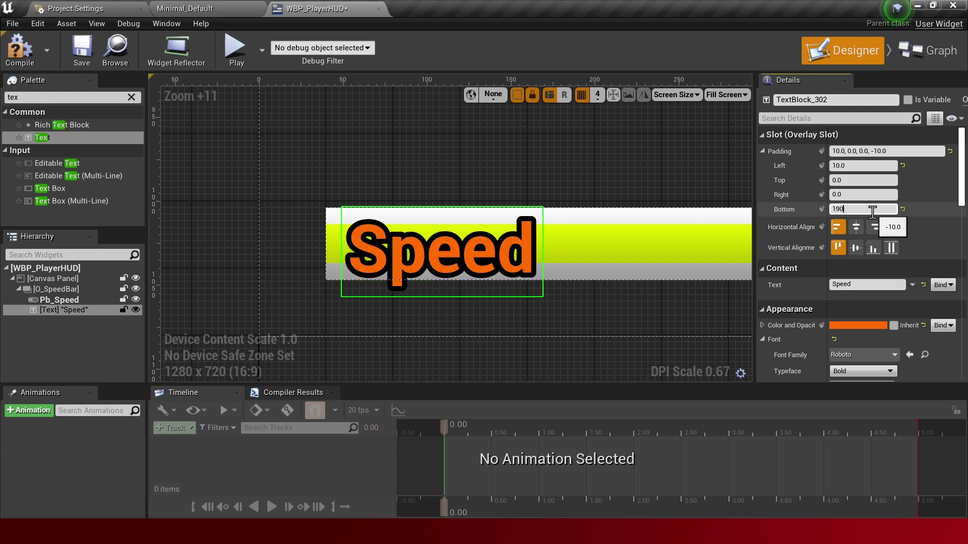
{"action": "key", "text": "Return"}
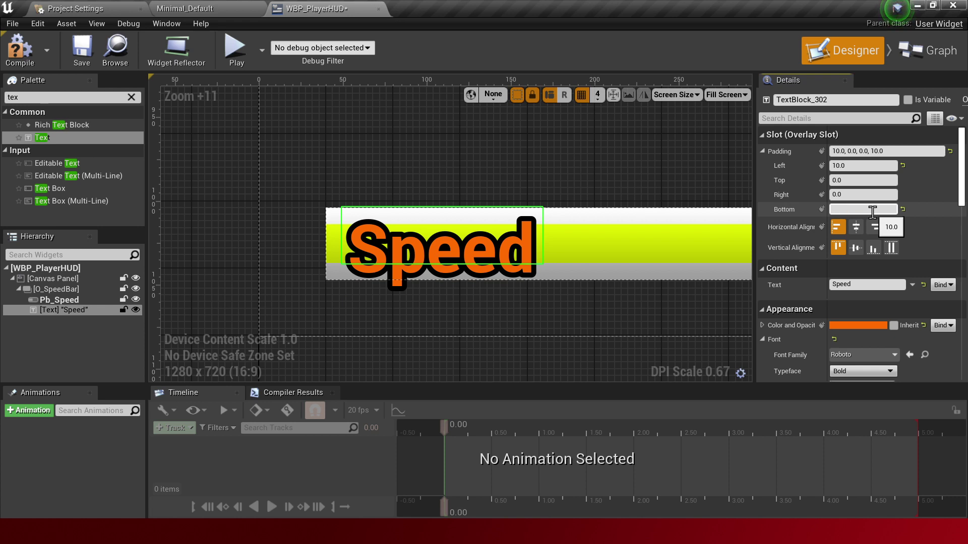
{"action": "left_click", "coordinate": [857, 248]}
{"action": "left_click", "coordinate": [871, 250]}
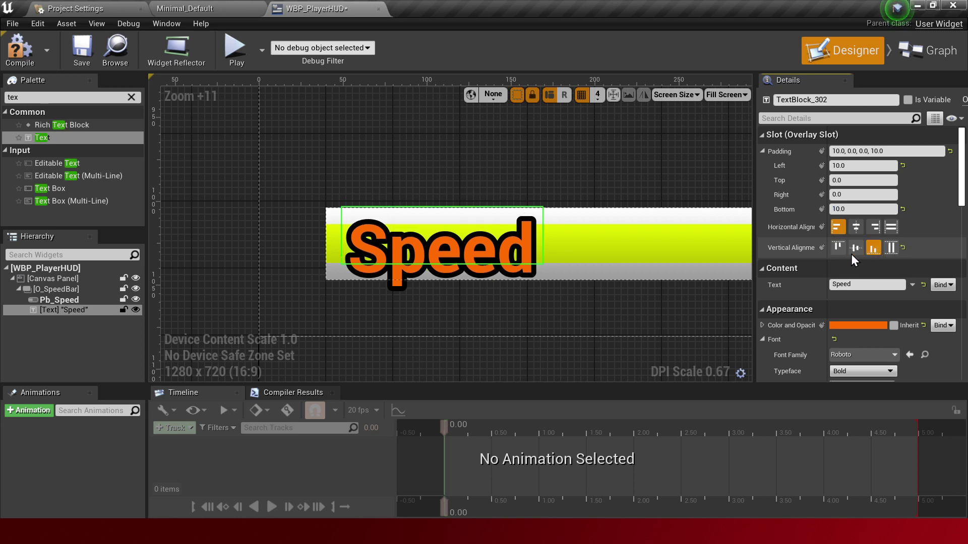
{"action": "left_click", "coordinate": [853, 250]}
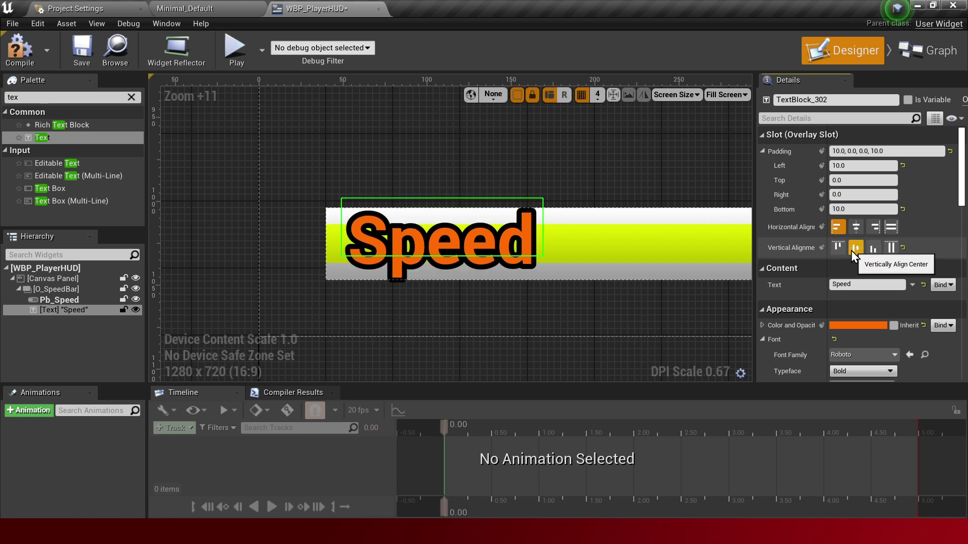
{"action": "left_click", "coordinate": [890, 249]}
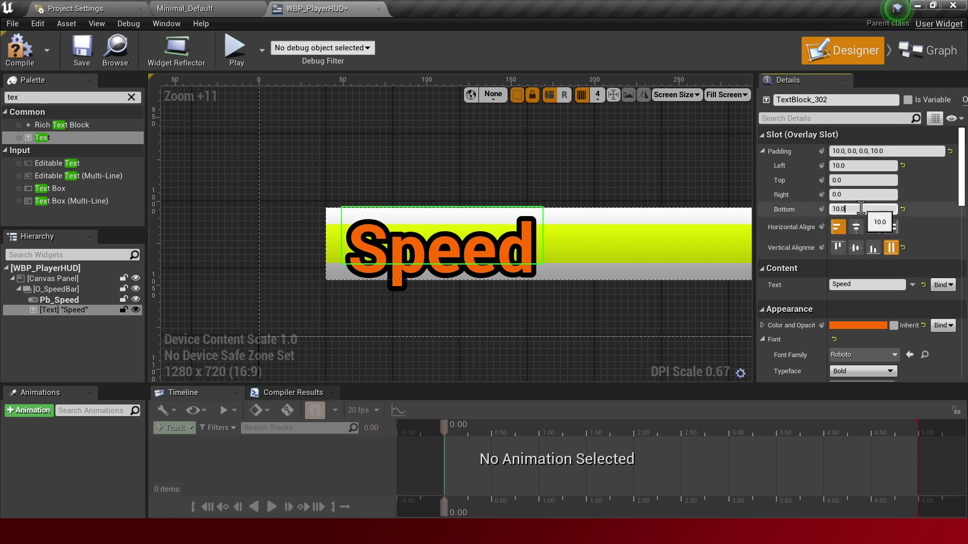
{"action": "type", "text": "102"}
{"action": "key", "text": "Return"}
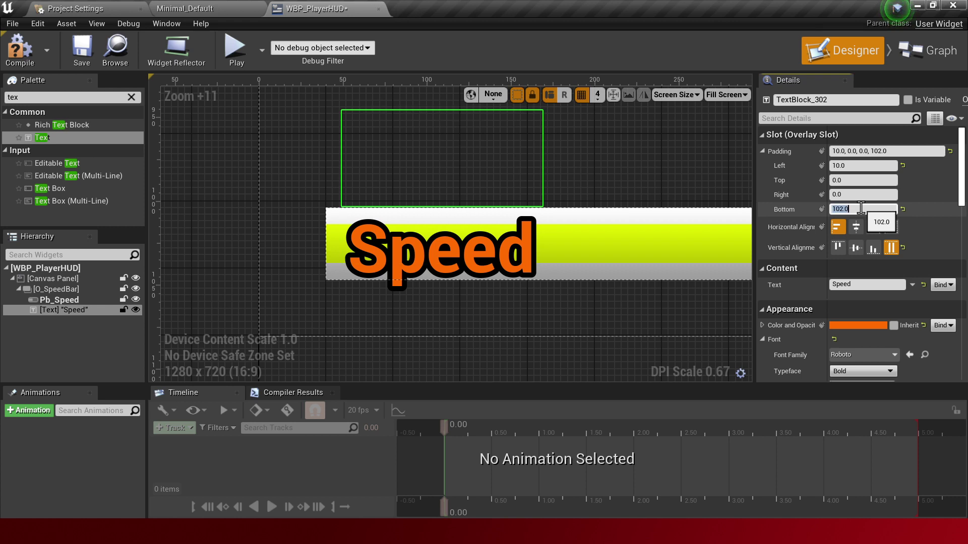
{"action": "type", "text": "0"}
{"action": "key", "text": "Return"}
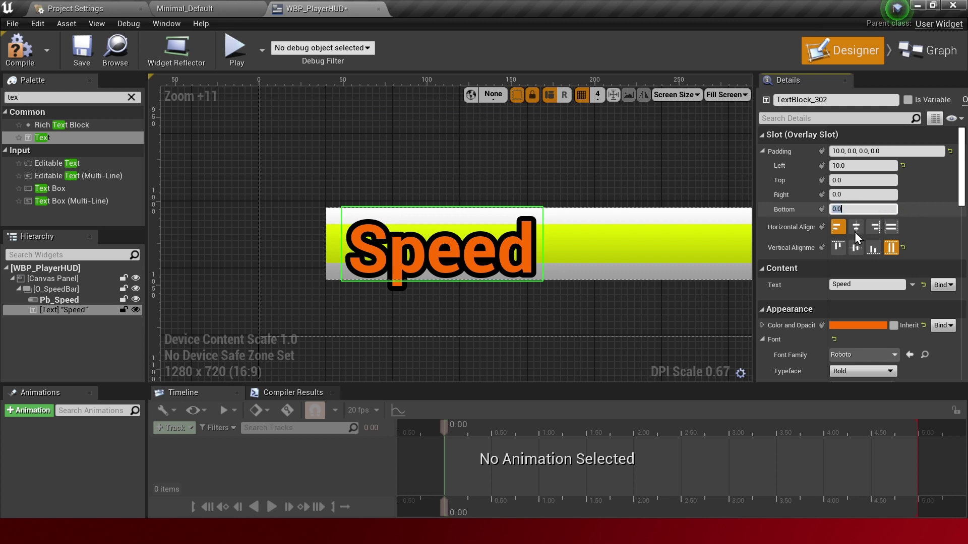
{"action": "left_click", "coordinate": [861, 248]}
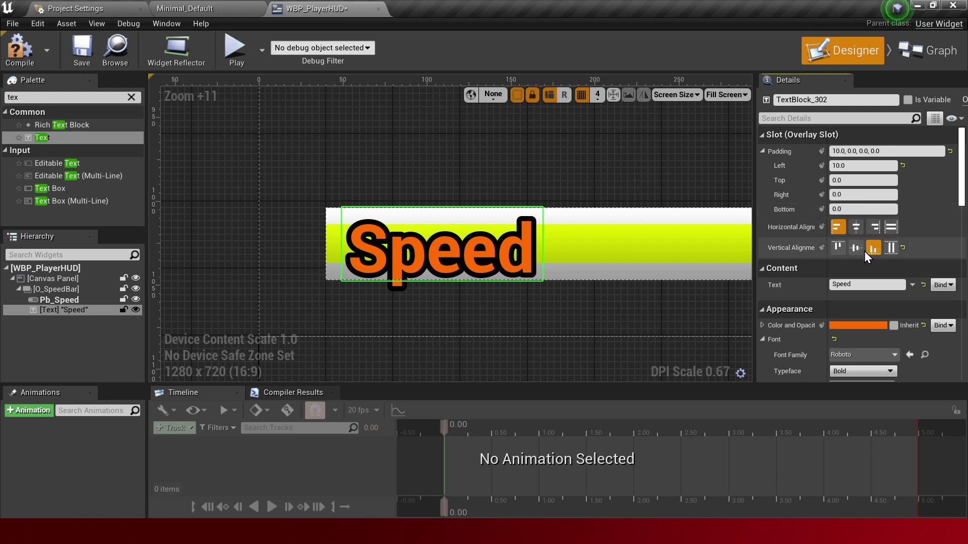
{"action": "left_click", "coordinate": [844, 250]}
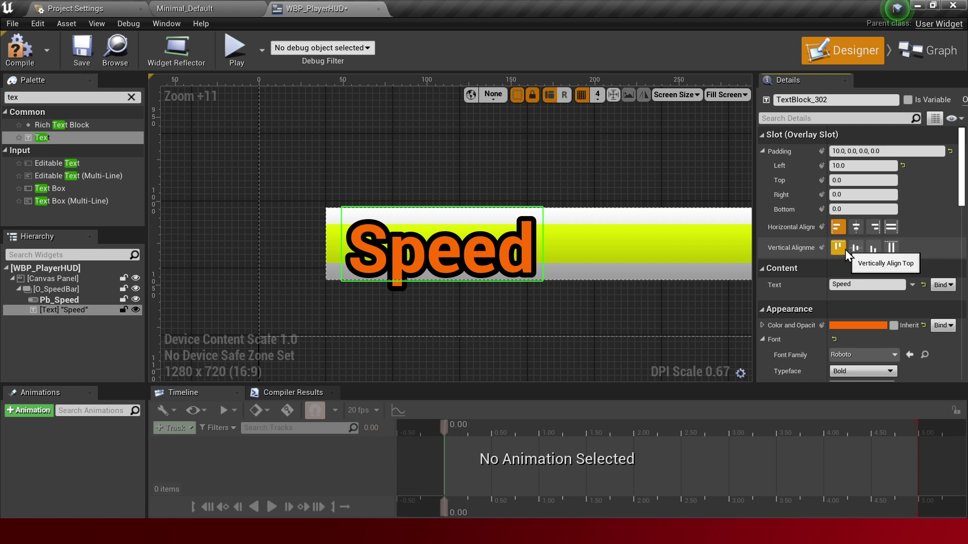
{"action": "left_click", "coordinate": [874, 249]}
{"action": "left_click", "coordinate": [887, 249]}
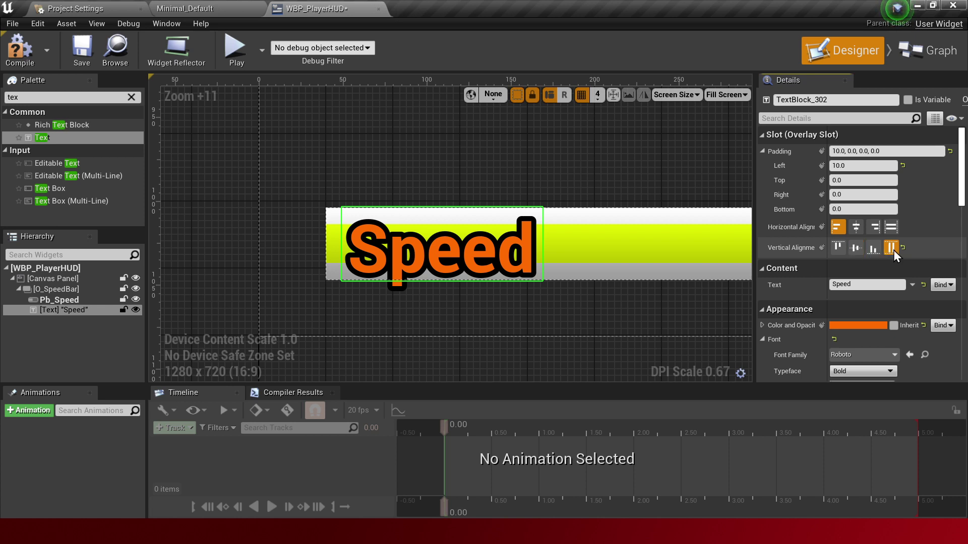
{"action": "left_click", "coordinate": [840, 249]}
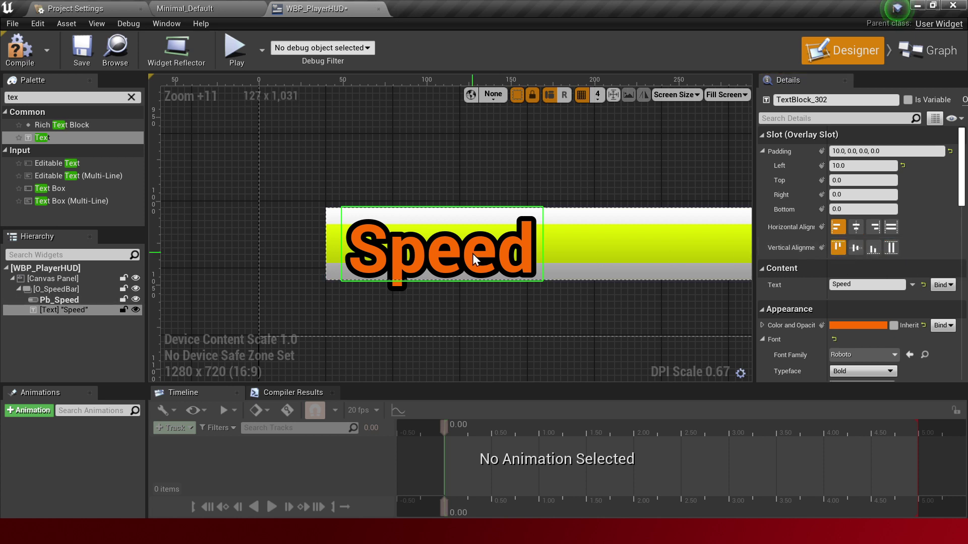
{"action": "left_click", "coordinate": [52, 313]}
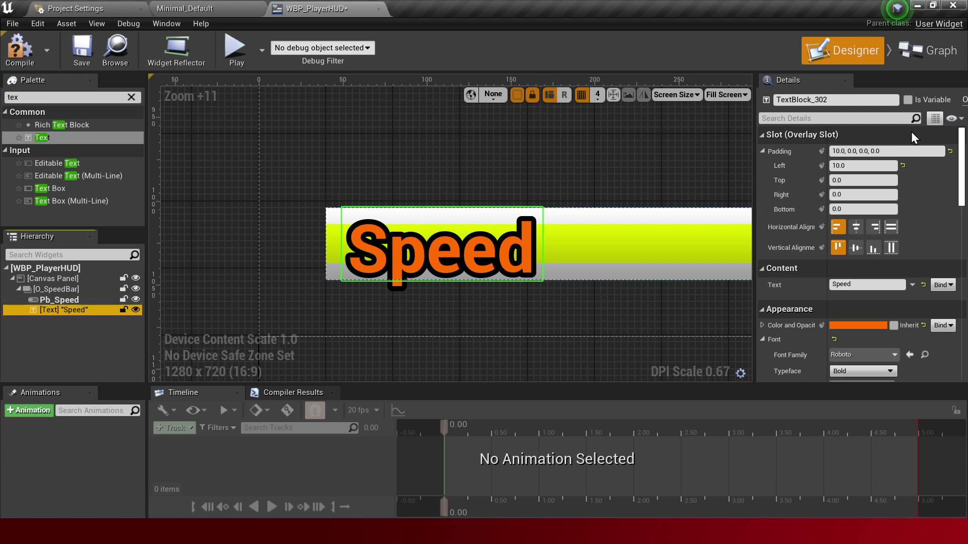
Step: Try several top paddings on the Speed text, settling at -5
{"action": "left_click", "coordinate": [851, 183]}
{"action": "type", "text": "10"}
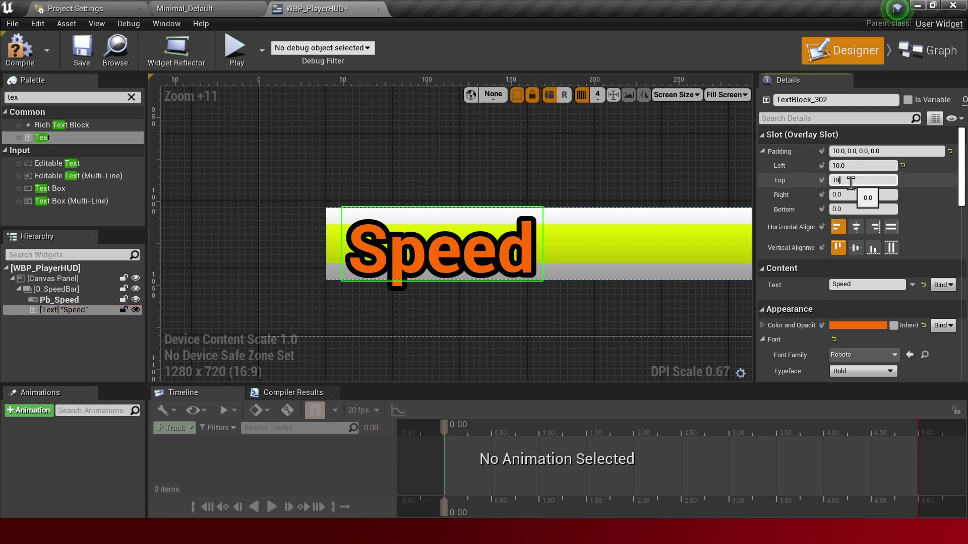
{"action": "key", "text": "Return"}
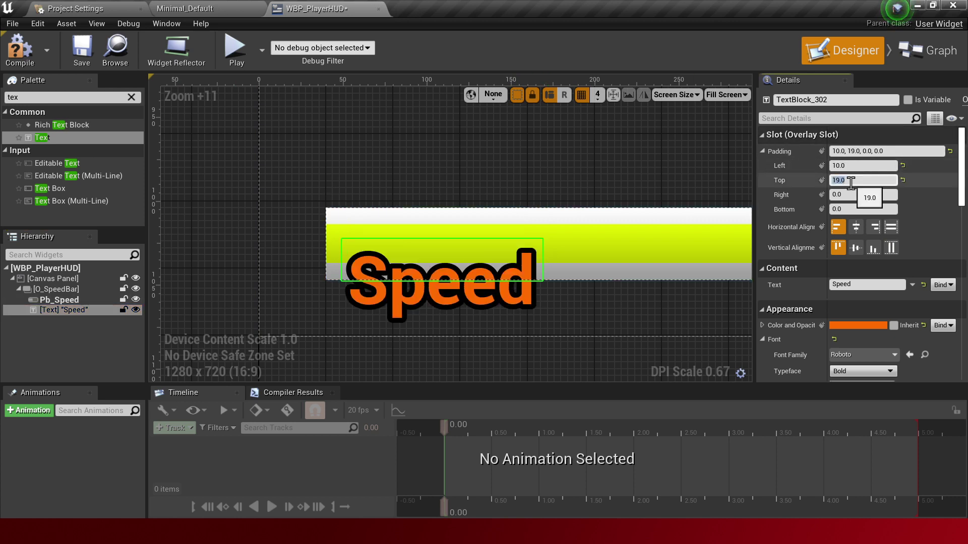
{"action": "key", "text": "Return"}
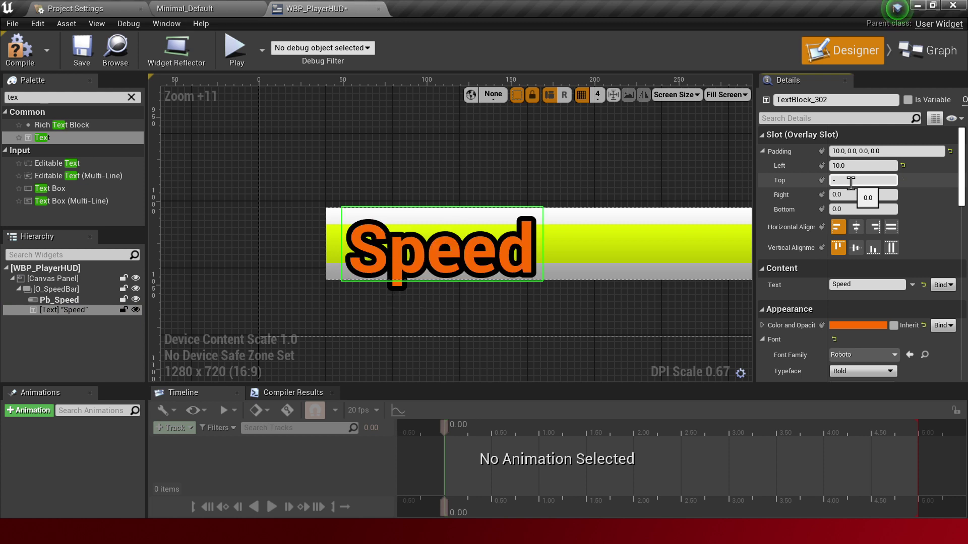
{"action": "type", "text": "10"}
{"action": "key", "text": "Return"}
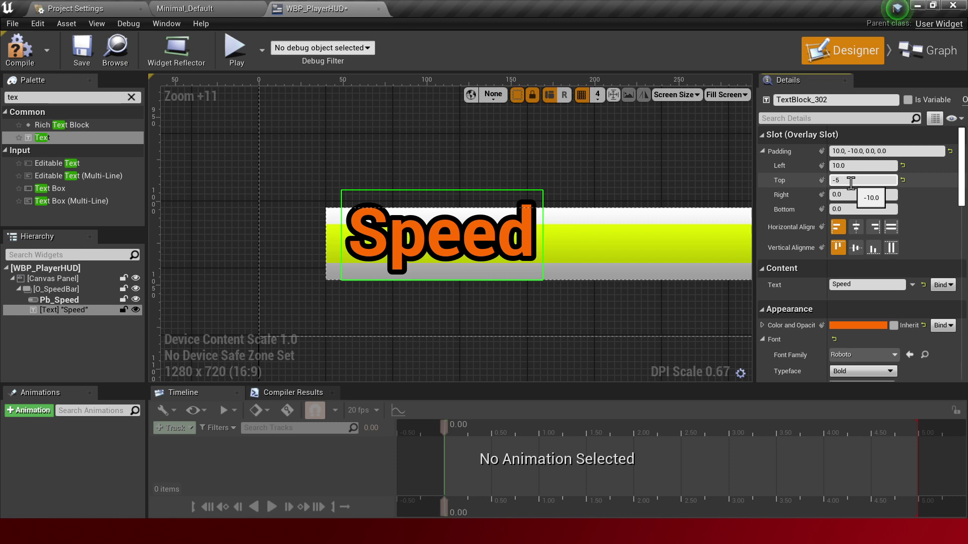
{"action": "key", "text": "Return"}
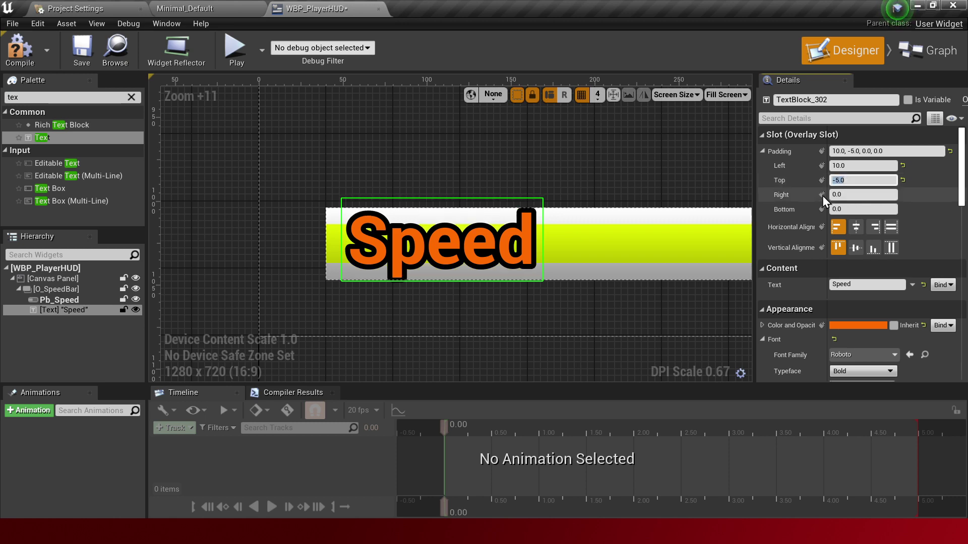
{"action": "left_click", "coordinate": [507, 286]}
{"action": "left_click", "coordinate": [458, 246]}
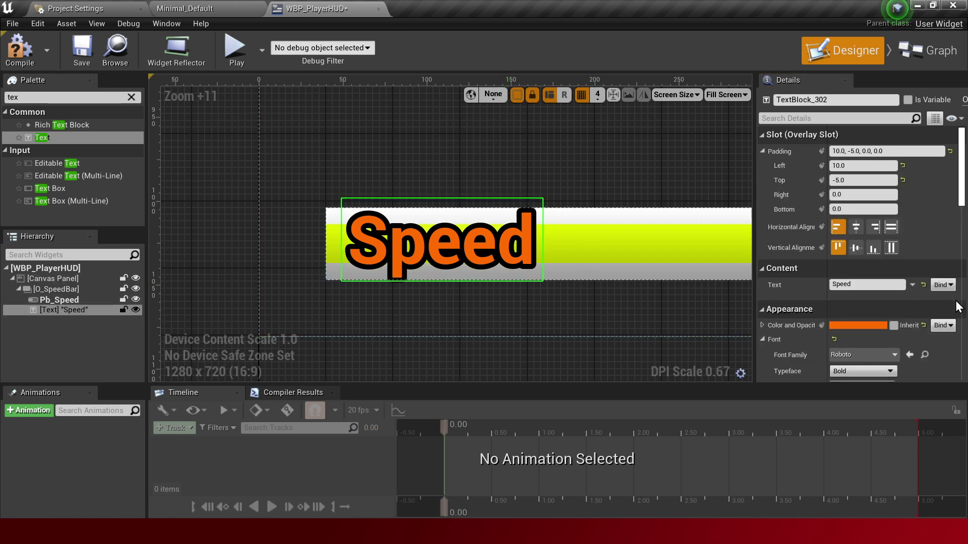
Step: Reduce the Speed label's font size to 28
{"action": "scroll", "coordinate": [873, 319], "scroll_direction": "down", "scroll_amount": 3}
{"action": "left_click", "coordinate": [872, 326]}
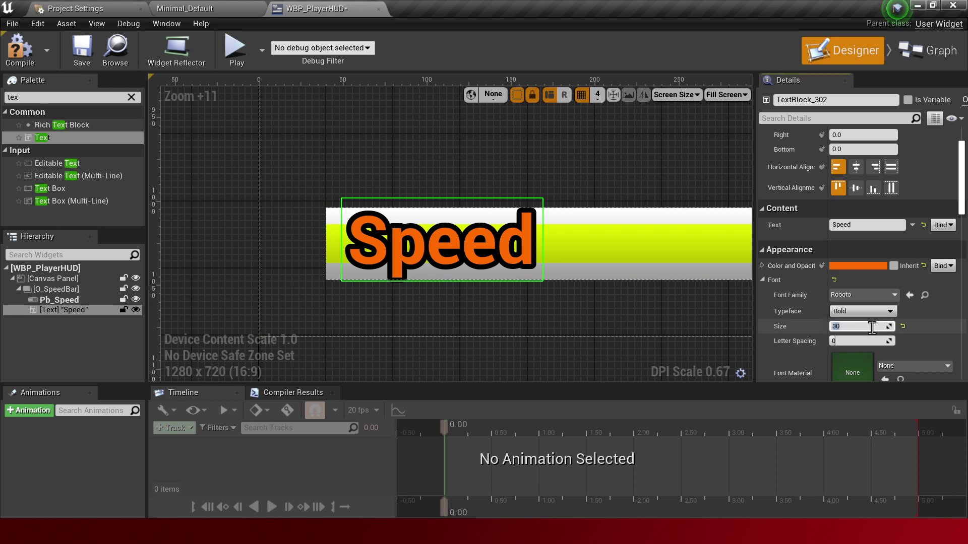
{"action": "type", "text": "28"}
{"action": "key", "text": "Return"}
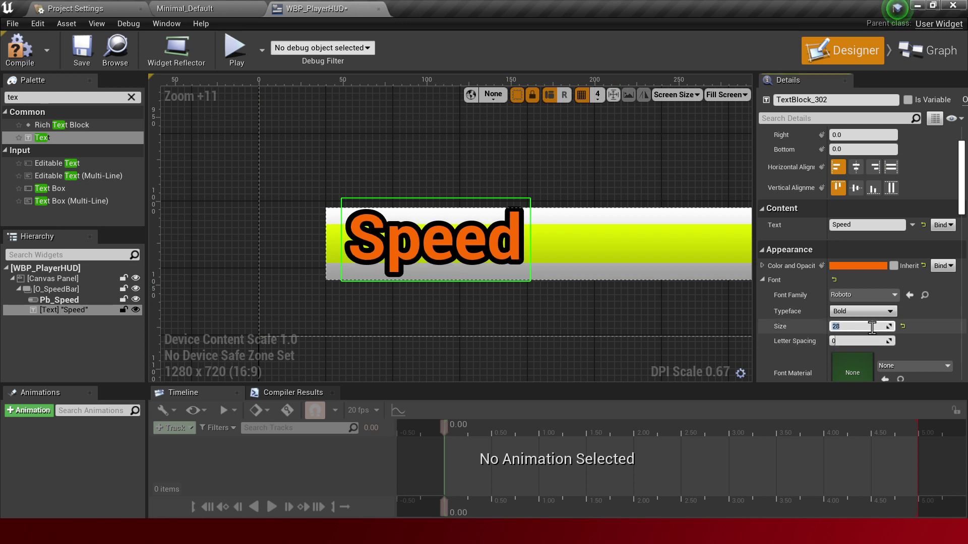
{"action": "scroll", "coordinate": [915, 344], "scroll_direction": "up", "scroll_amount": 3}
Step: Fine-tune the Speed text's top padding to about -3, then select Pb_Speed
{"action": "left_click", "coordinate": [850, 180]}
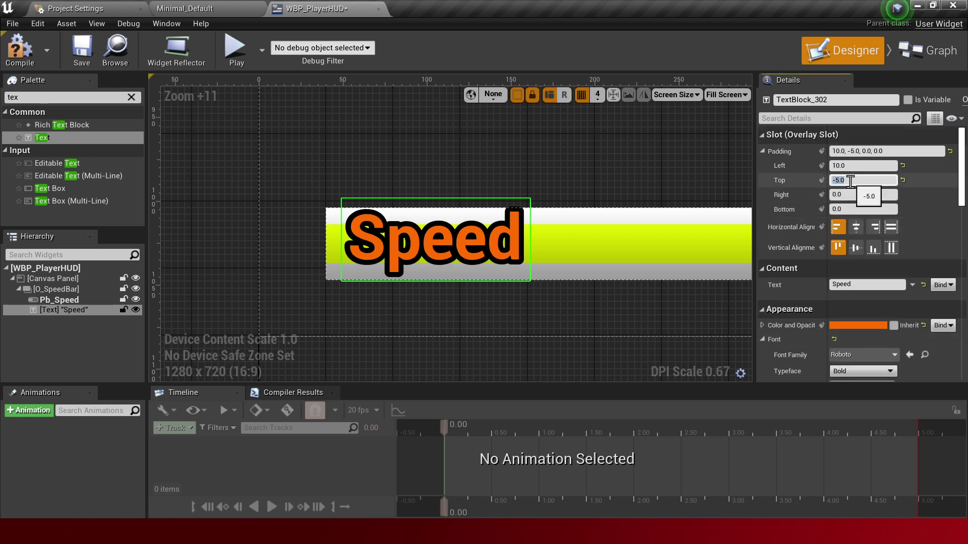
{"action": "type", "text": "-4"}
{"action": "key", "text": "Return"}
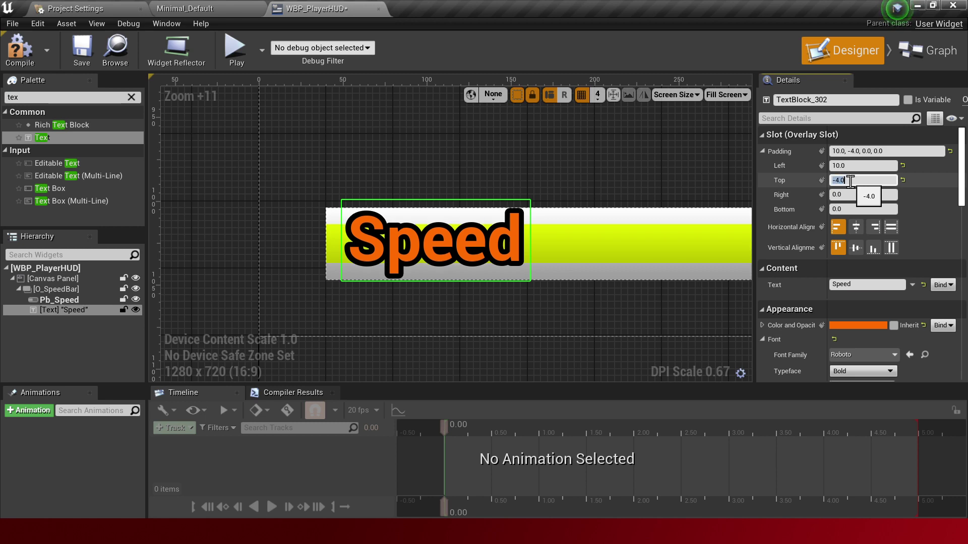
{"action": "type", "text": "3"}
{"action": "key", "text": "Return"}
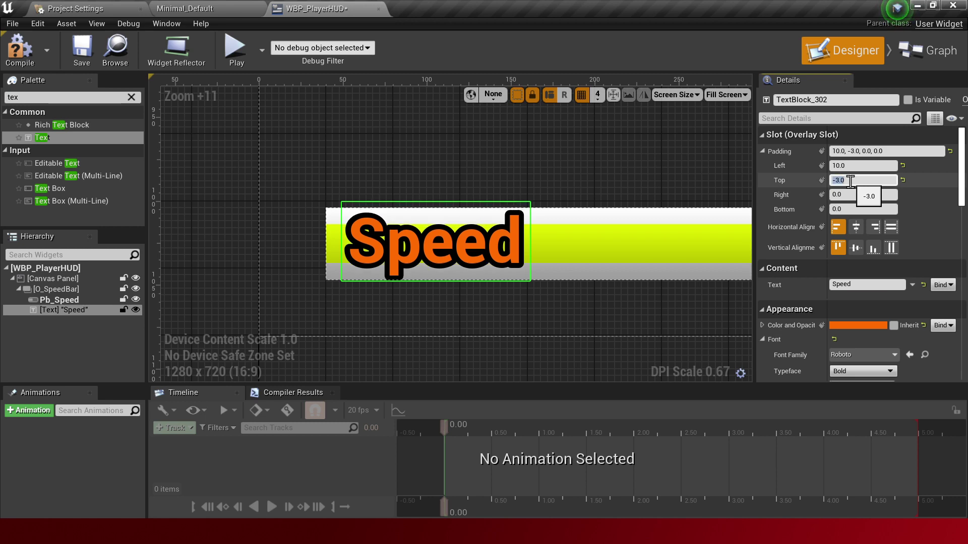
{"action": "scroll", "coordinate": [553, 287], "scroll_direction": "down", "scroll_amount": 2}
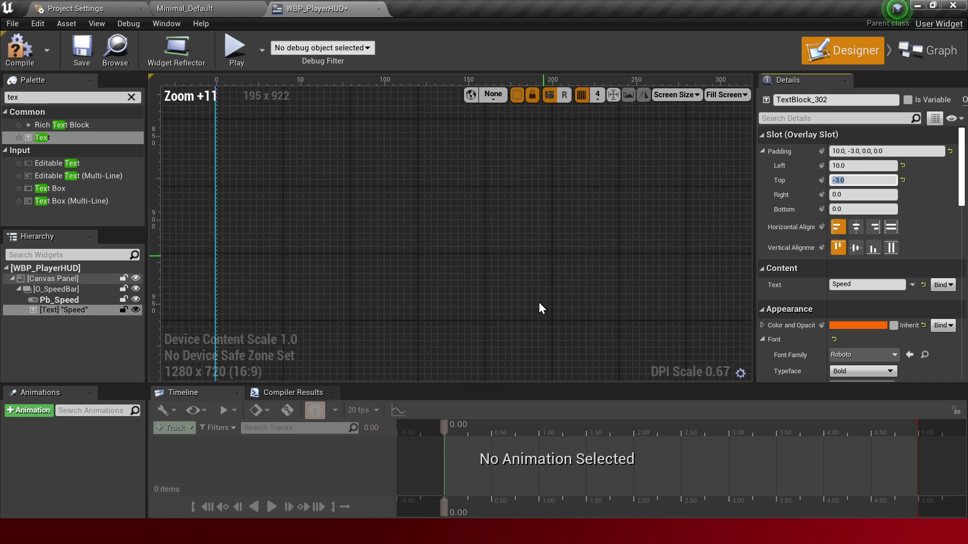
{"action": "left_click", "coordinate": [436, 258]}
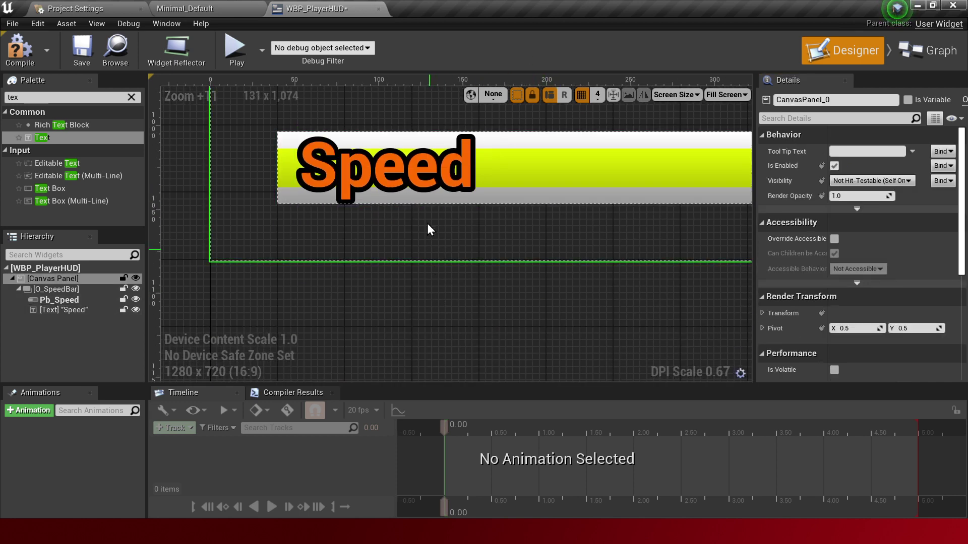
{"action": "left_click", "coordinate": [442, 161]}
{"action": "left_click", "coordinate": [856, 182]}
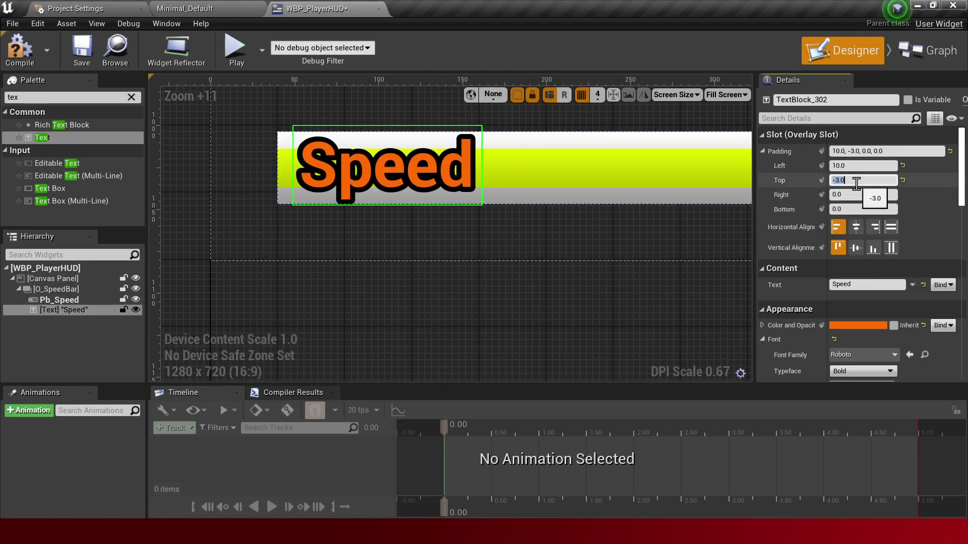
{"action": "key", "text": "Return"}
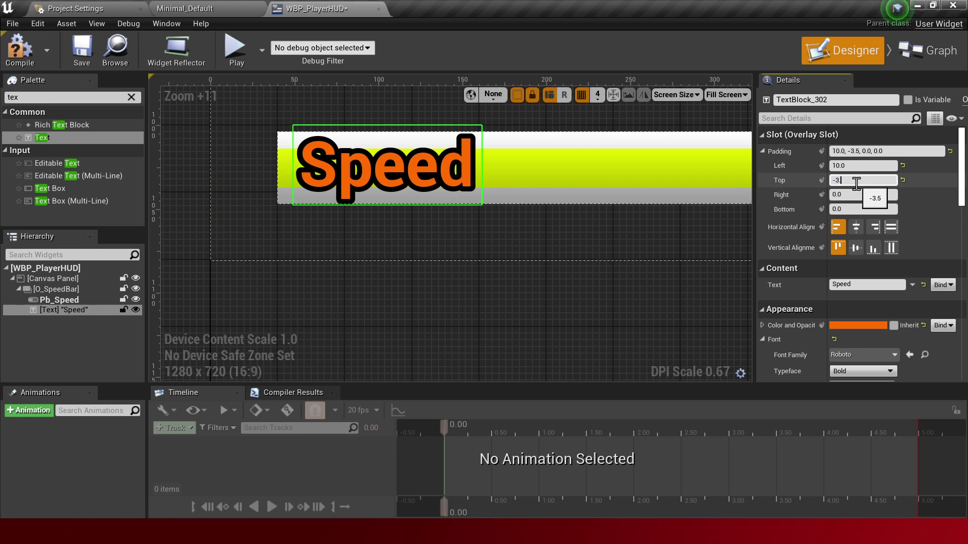
{"action": "type", "text": ".77"}
{"action": "left_click", "coordinate": [404, 246]}
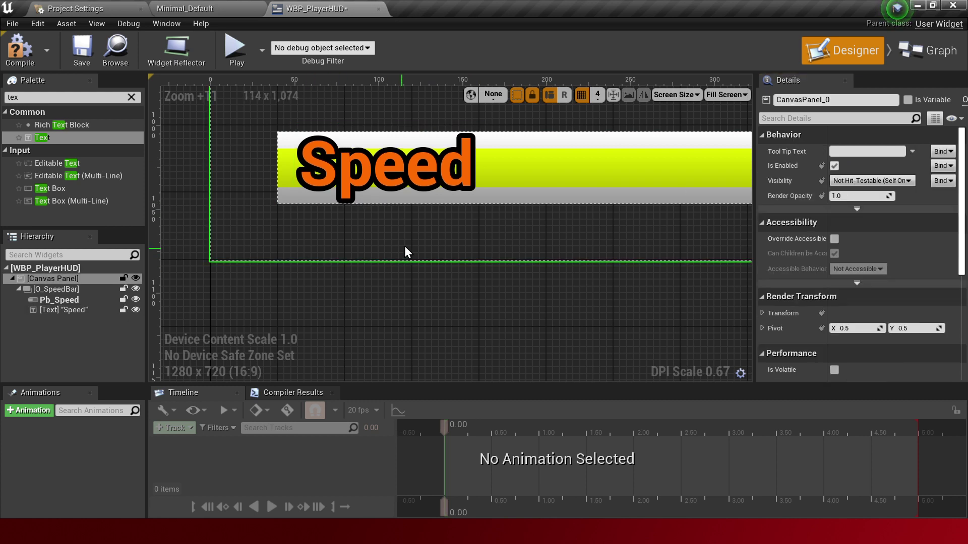
{"action": "left_click", "coordinate": [574, 168]}
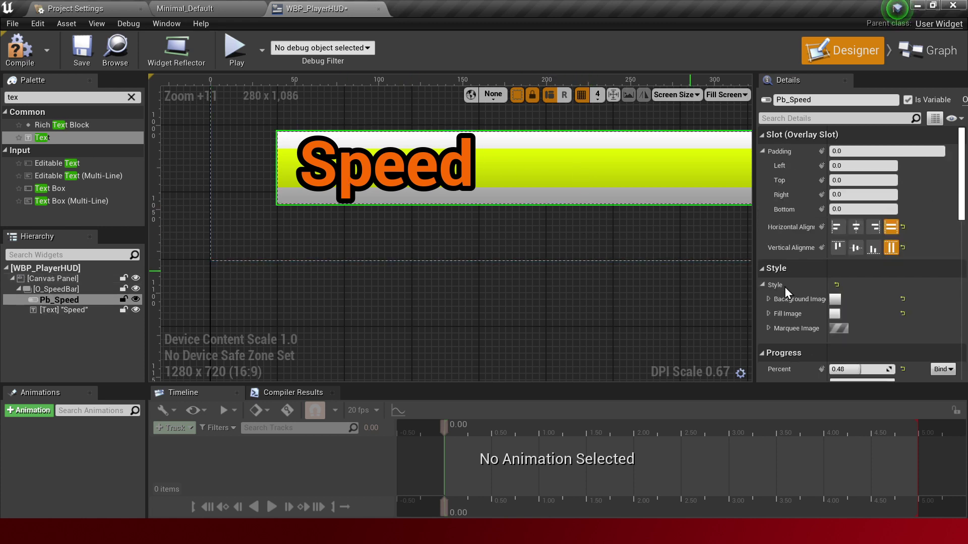
Step: Zoom out so the Speed bar sits bottom centre, then compile and save WBP_PlayerHUD
{"action": "scroll", "coordinate": [866, 316], "scroll_direction": "down", "scroll_amount": 5}
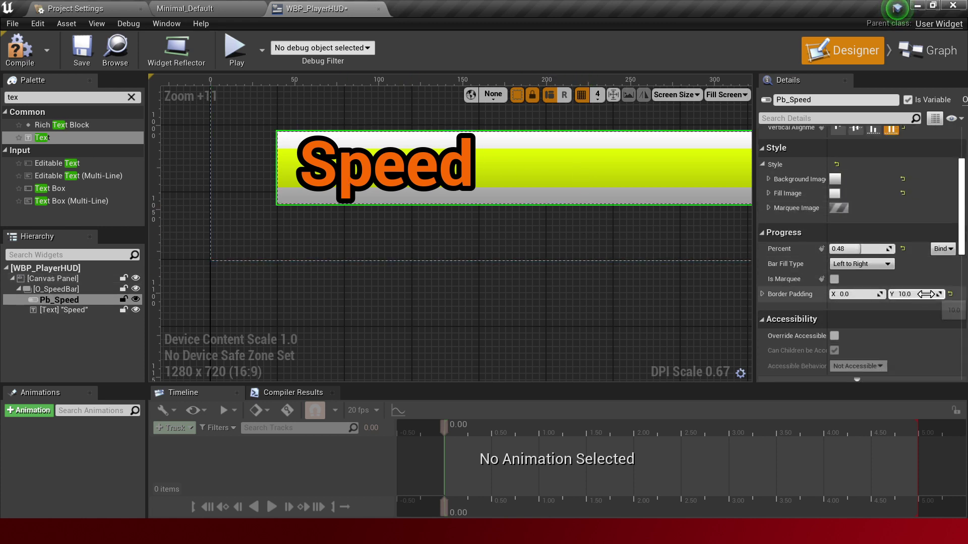
{"action": "left_click", "coordinate": [925, 294]}
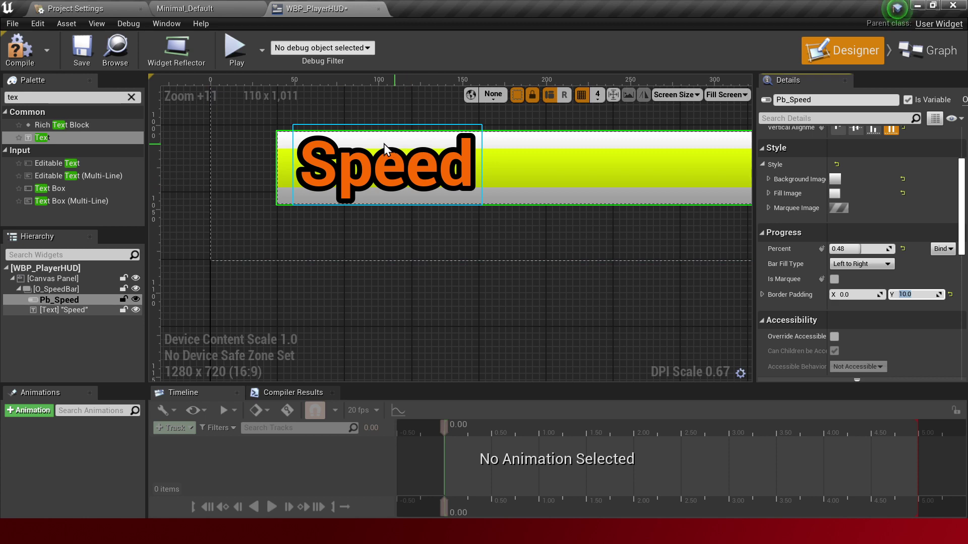
{"action": "left_click", "coordinate": [468, 252]}
{"action": "scroll", "coordinate": [467, 252], "scroll_direction": "down", "scroll_amount": 2}
{"action": "right_click_drag", "start_coordinate": [609, 300], "coordinate": [374, 136]}
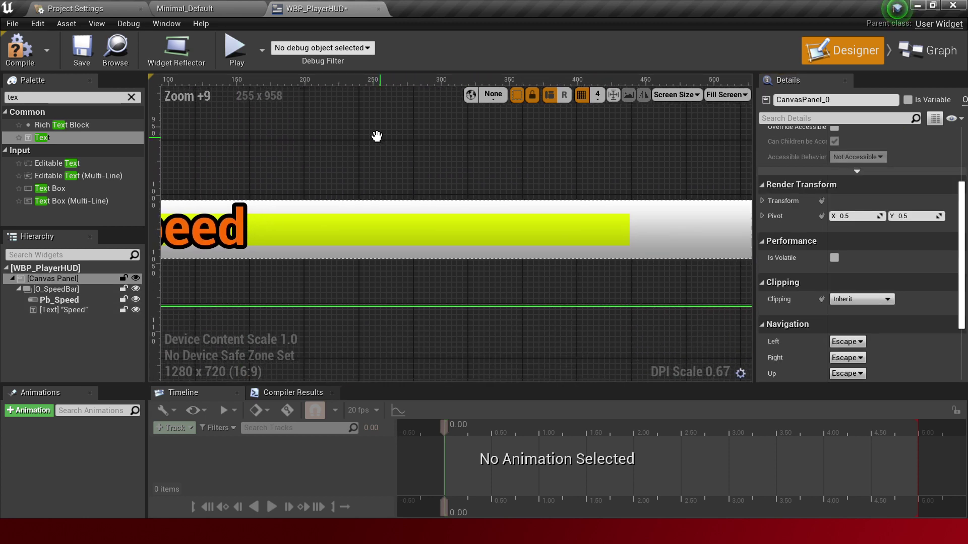
{"action": "scroll", "coordinate": [488, 252], "scroll_direction": "down", "scroll_amount": 2}
{"action": "scroll", "coordinate": [488, 247], "scroll_direction": "down", "scroll_amount": 1}
{"action": "scroll", "coordinate": [417, 283], "scroll_direction": "down", "scroll_amount": 2}
{"action": "scroll", "coordinate": [444, 289], "scroll_direction": "down", "scroll_amount": 2}
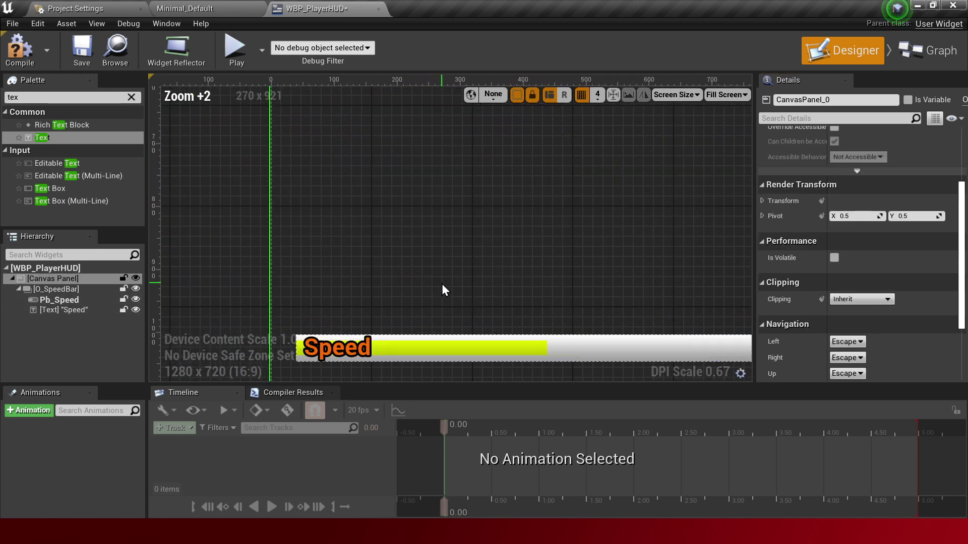
{"action": "scroll", "coordinate": [443, 290], "scroll_direction": "down", "scroll_amount": 3}
{"action": "mouse_move", "coordinate": [443, 289]}
{"action": "right_mouse_down"}
{"action": "mouse_move", "coordinate": [547, 246]}
{"action": "mouse_move", "coordinate": [515, 238]}
{"action": "right_mouse_up"}
{"action": "left_click", "coordinate": [480, 368]}
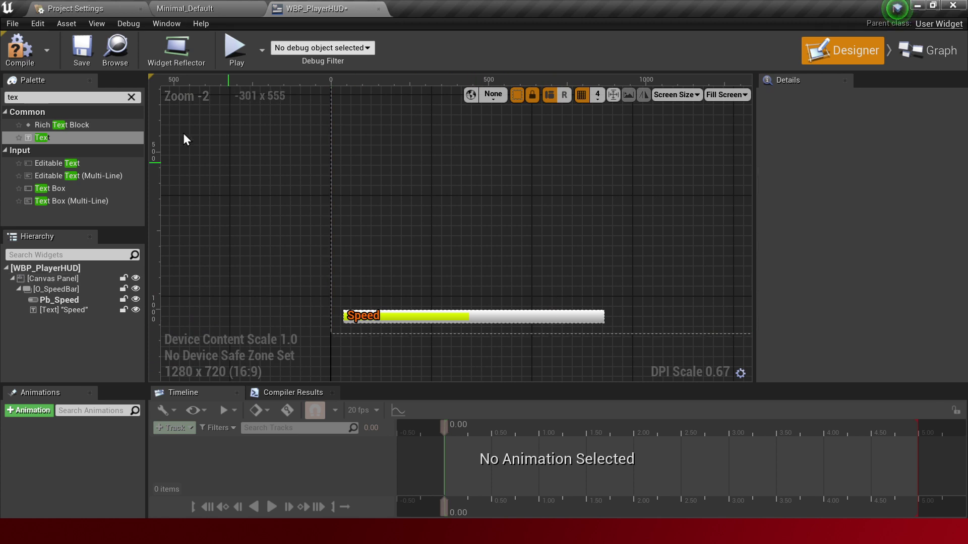
{"action": "left_click", "coordinate": [22, 55]}
{"action": "left_click", "coordinate": [84, 55]}
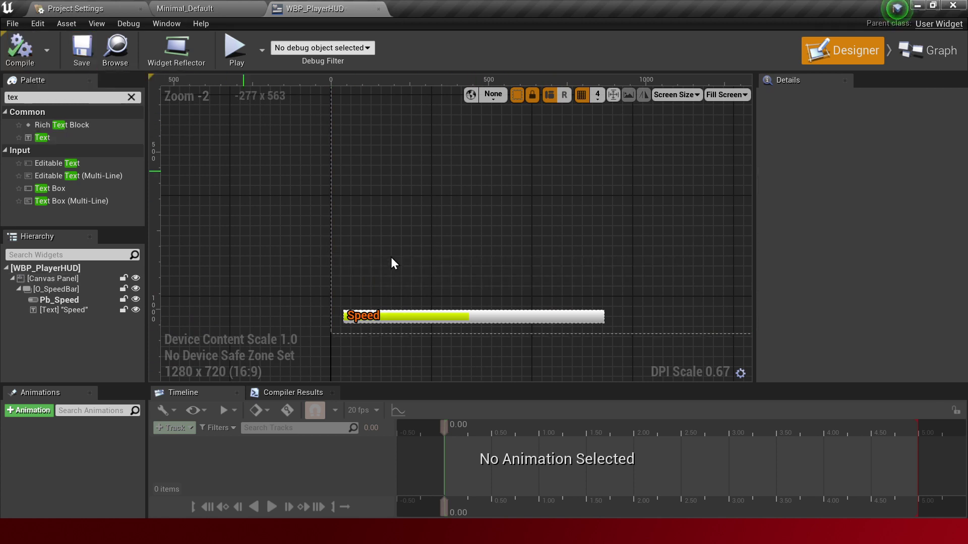
Step: Expand Pb_Speed's Style > Background Image settings
{"action": "left_click", "coordinate": [475, 322]}
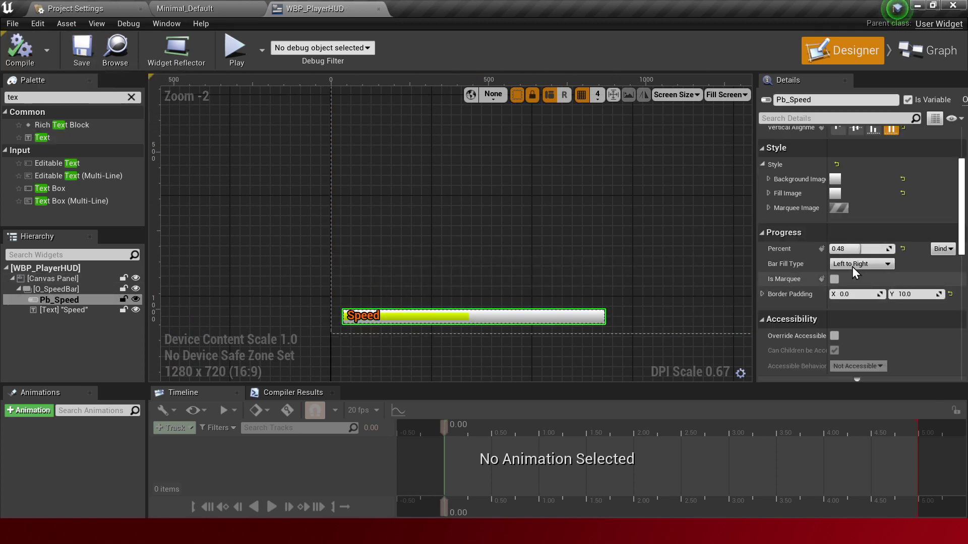
{"action": "scroll", "coordinate": [793, 184], "scroll_direction": "down", "scroll_amount": 3}
{"action": "scroll", "coordinate": [791, 189], "scroll_direction": "down", "scroll_amount": 1}
{"action": "scroll", "coordinate": [797, 198], "scroll_direction": "up", "scroll_amount": 3}
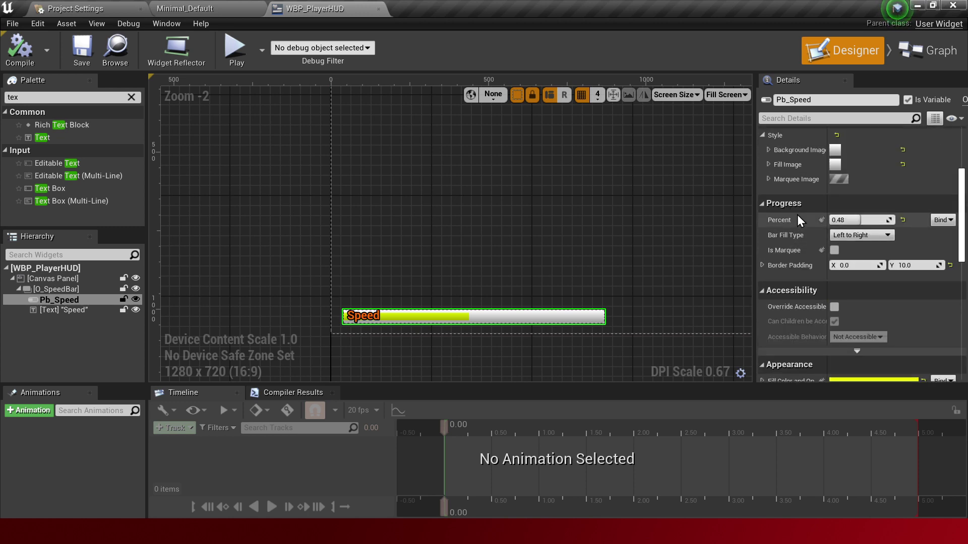
{"action": "left_click", "coordinate": [769, 149]}
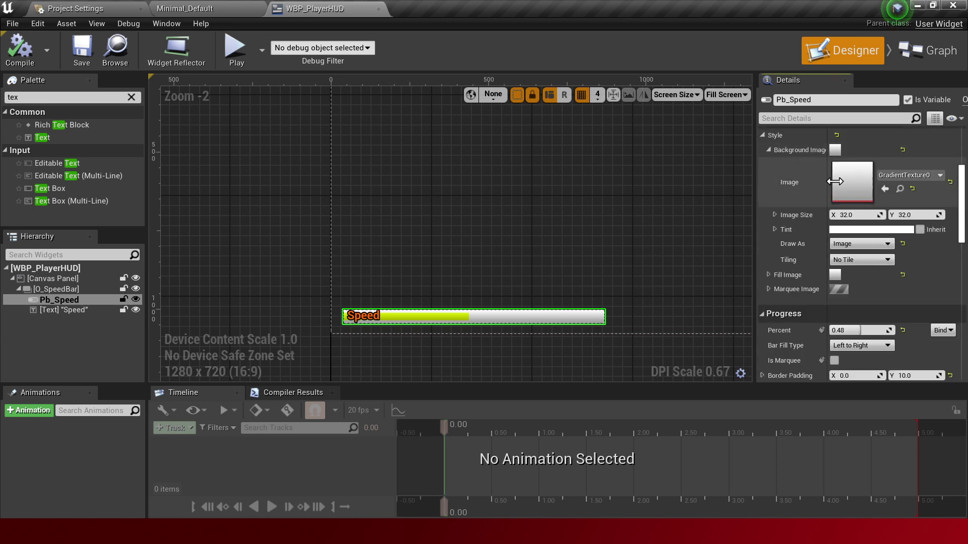
Step: Tint the speed bar background dark grey with Value 0.258 and Alpha about 0.75
{"action": "left_click", "coordinate": [875, 233]}
{"action": "left_click_drag", "start_coordinate": [787, 269], "coordinate": [777, 317]}
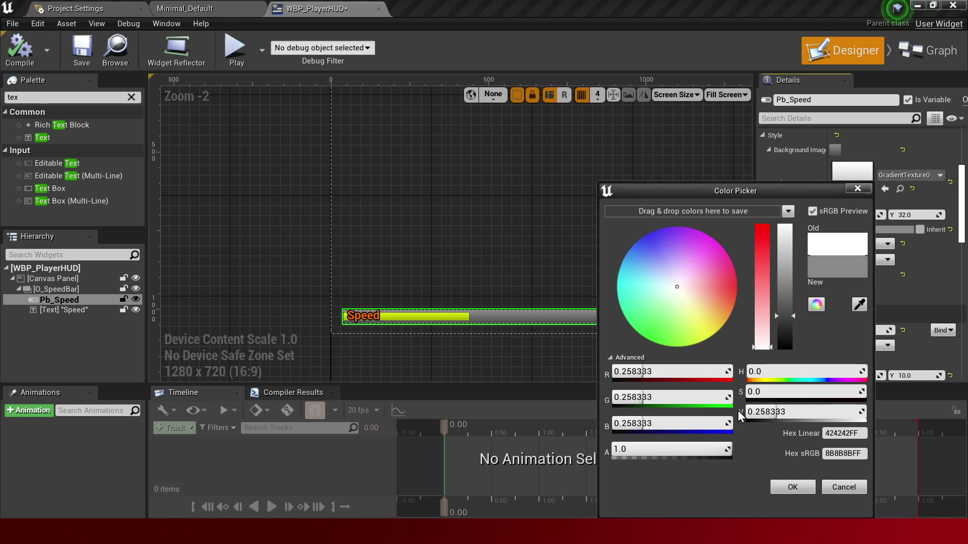
{"action": "left_click_drag", "start_coordinate": [670, 449], "coordinate": [655, 449]}
{"action": "left_click_drag", "start_coordinate": [727, 449], "coordinate": [703, 449]}
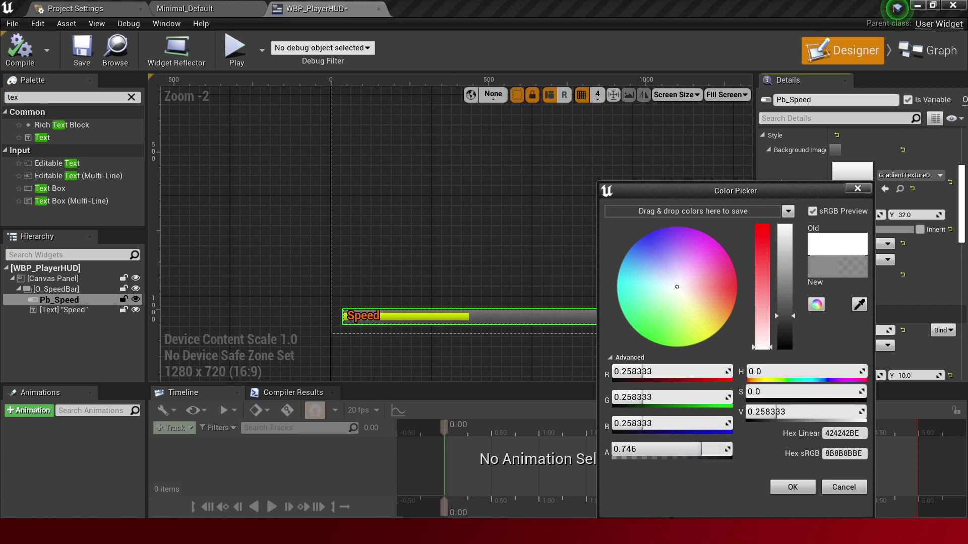
{"action": "left_click", "coordinate": [793, 487]}
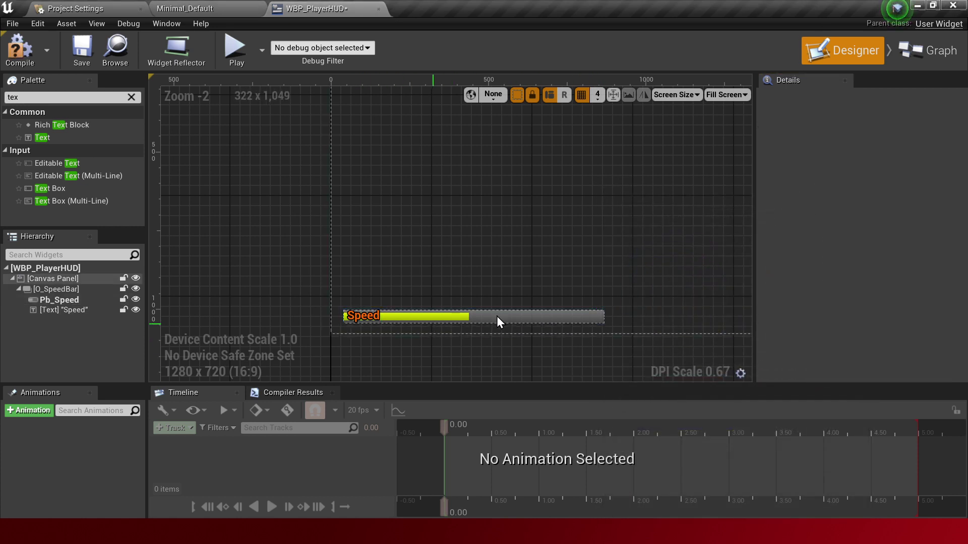
Step: Recompile WBP_PlayerHUD and return to the Minimal_Default level editor
{"action": "left_click", "coordinate": [454, 316]}
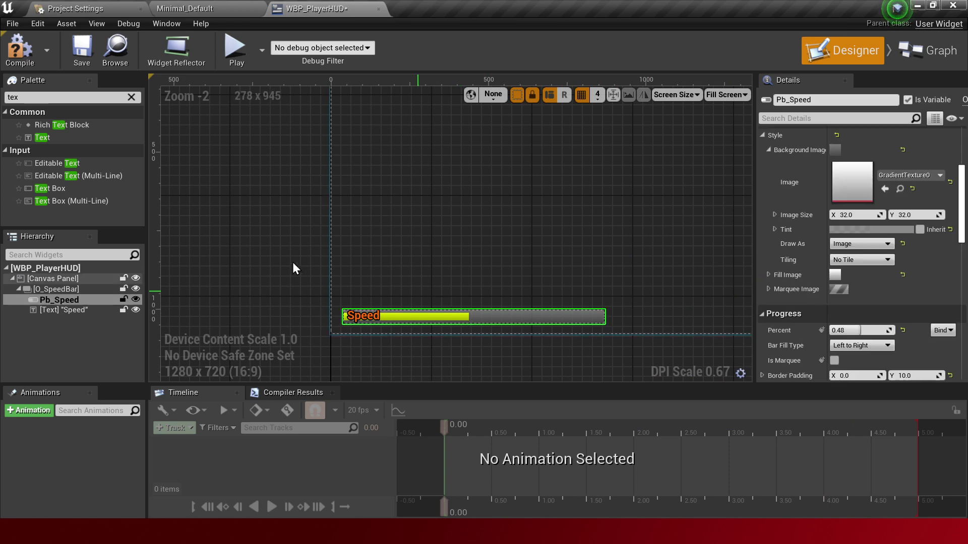
{"action": "left_click", "coordinate": [284, 256]}
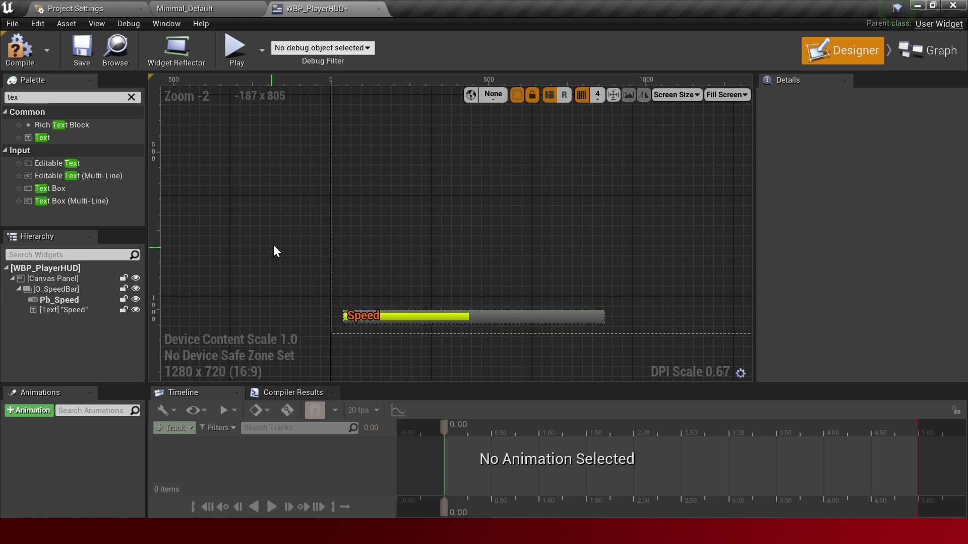
{"action": "left_click", "coordinate": [19, 49]}
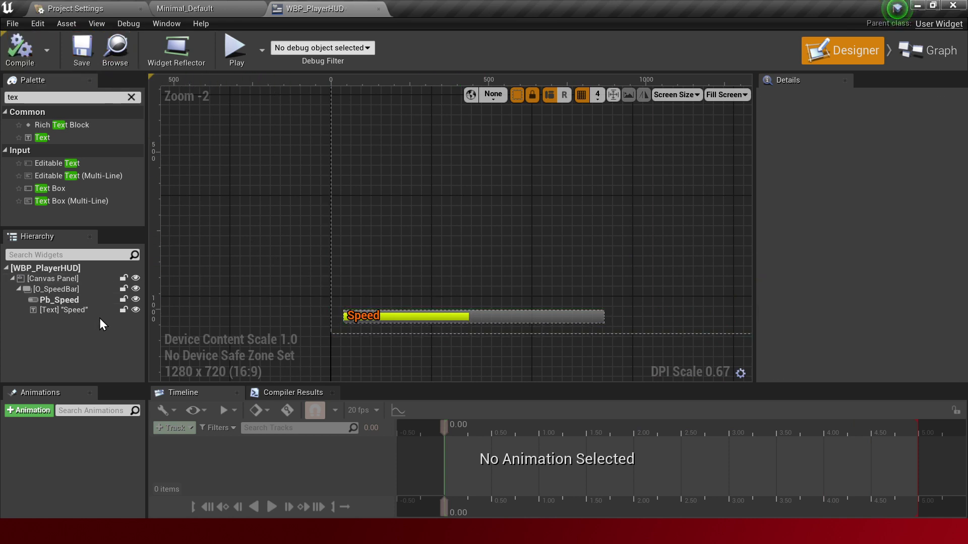
{"action": "left_click", "coordinate": [442, 319]}
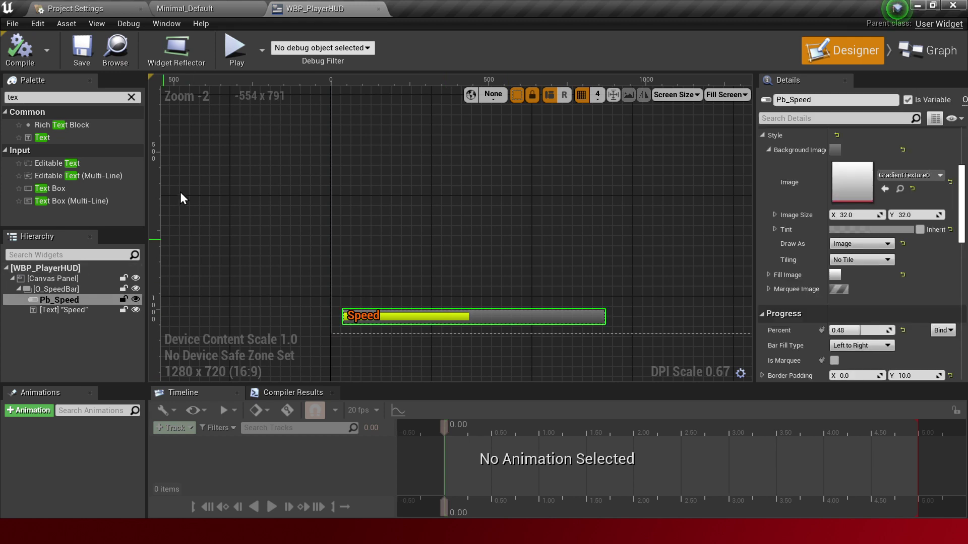
{"action": "left_click", "coordinate": [157, 7]}
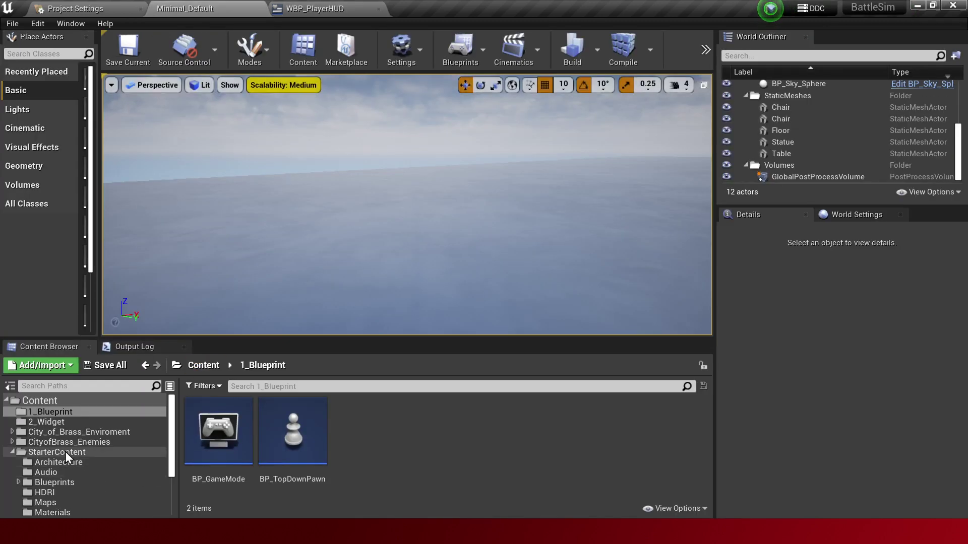
Step: Start a new C++ class in the BattleSim C++ classes folder
{"action": "scroll", "coordinate": [67, 451], "scroll_direction": "down", "scroll_amount": 3}
{"action": "left_click", "coordinate": [73, 484]}
{"action": "double_click", "coordinate": [218, 428]}
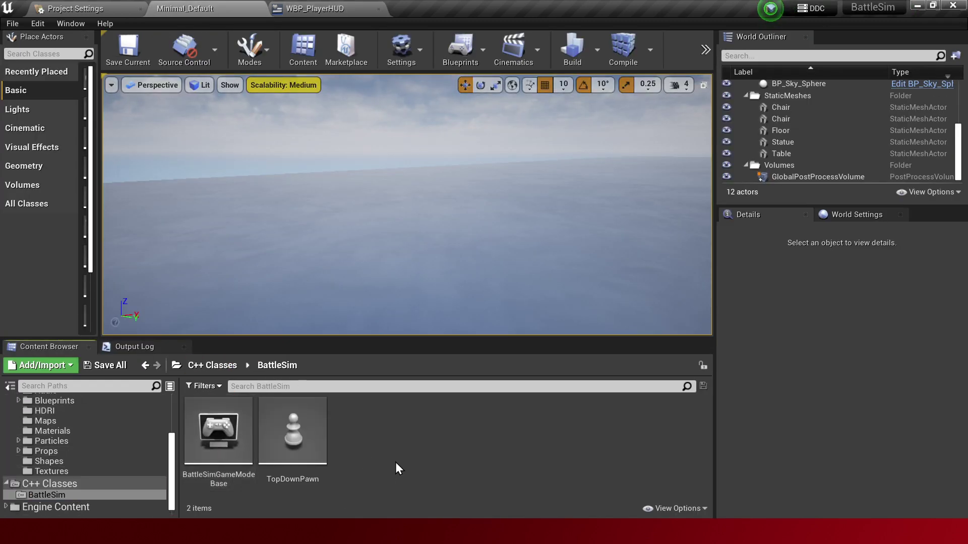
{"action": "right_click", "coordinate": [409, 455]}
{"action": "left_click", "coordinate": [446, 498]}
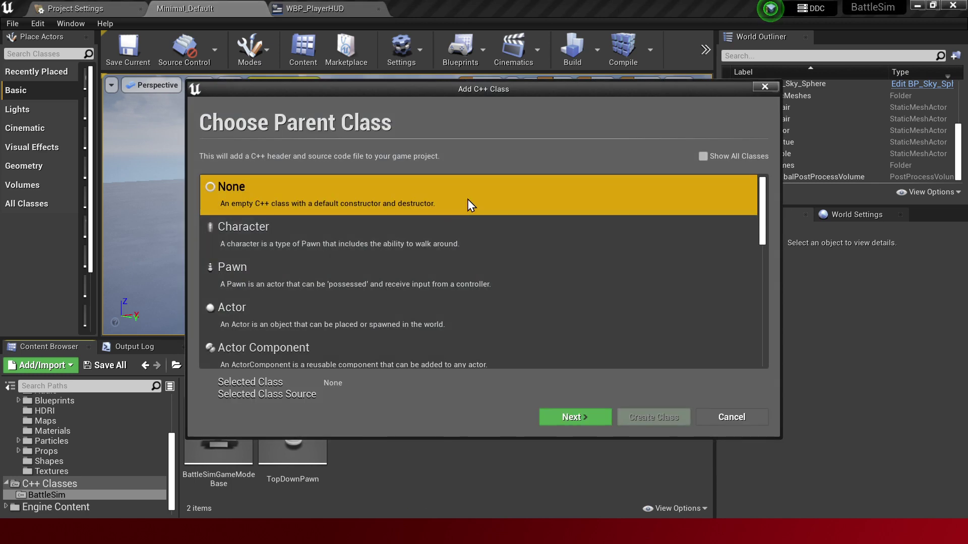
Step: Create a HUD-based C++ class named BattleHUD
{"action": "scroll", "coordinate": [419, 286], "scroll_direction": "down", "scroll_amount": 3}
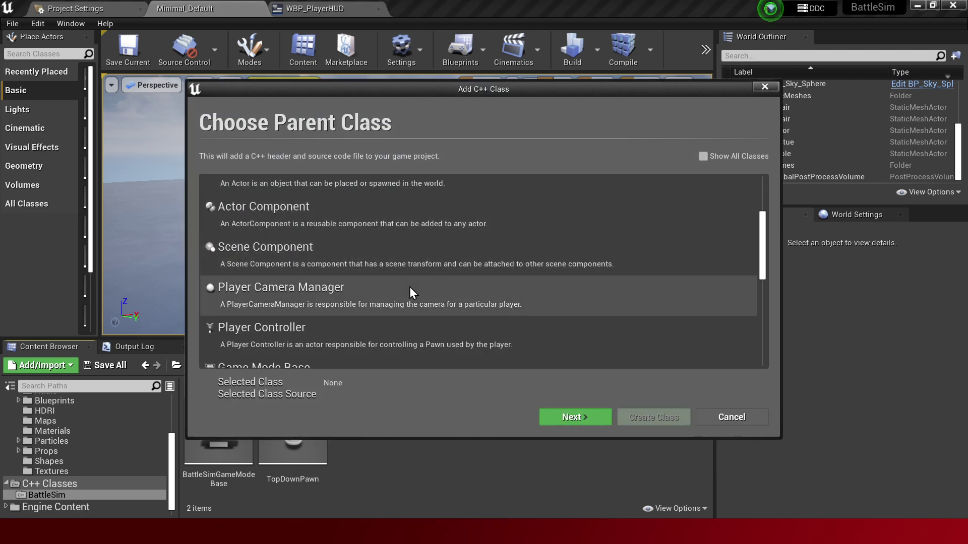
{"action": "scroll", "coordinate": [504, 242], "scroll_direction": "up", "scroll_amount": 3}
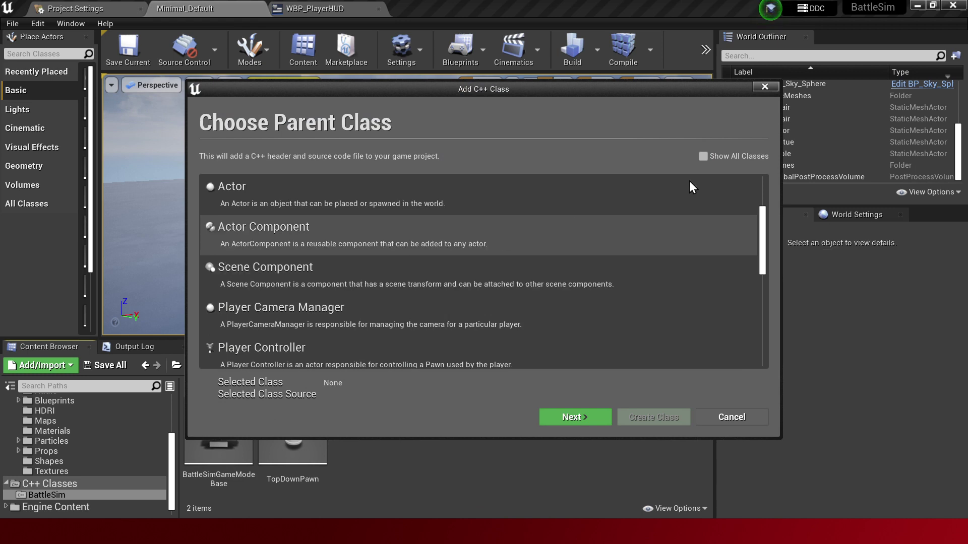
{"action": "left_click", "coordinate": [703, 156]}
{"action": "type", "text": "HUD"}
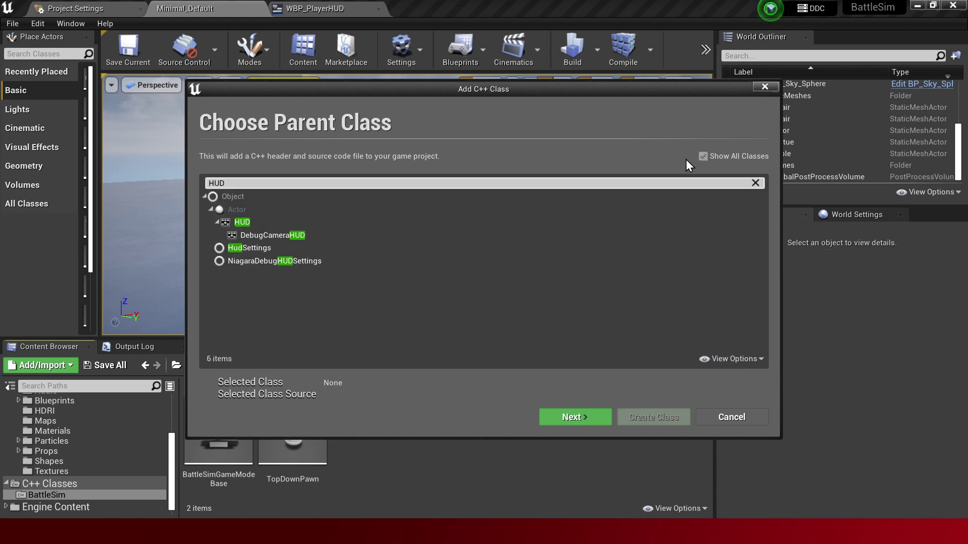
{"action": "left_click", "coordinate": [242, 222]}
{"action": "left_click", "coordinate": [604, 418]}
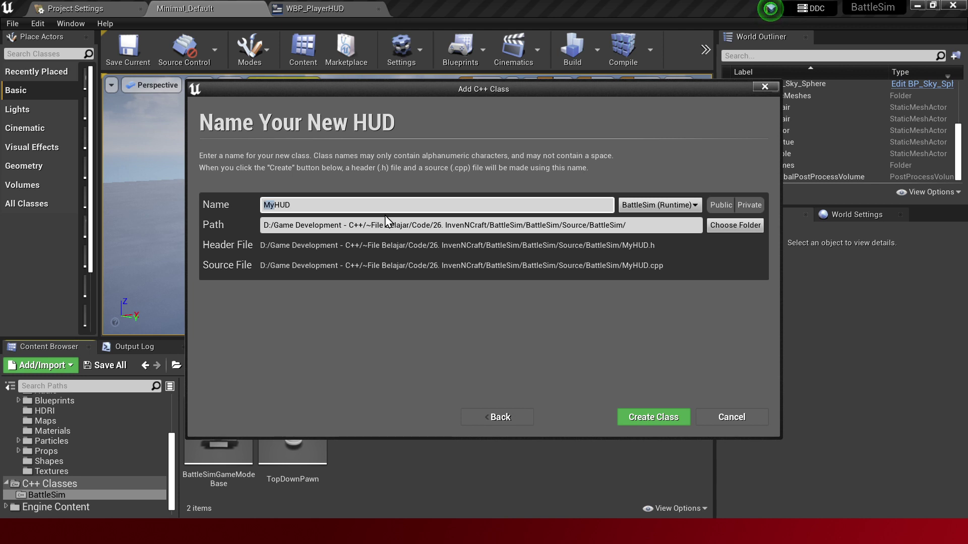
{"action": "type", "text": "Battke"}
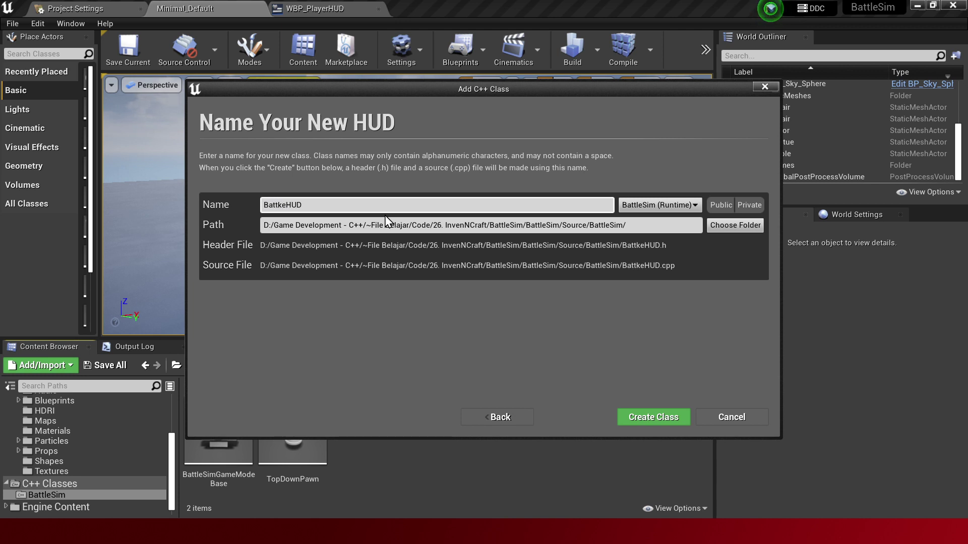
{"action": "key", "text": "BackSpace"}
{"action": "key", "text": "BackSpace"}
{"action": "type", "text": "le"}
{"action": "key", "text": "Return"}
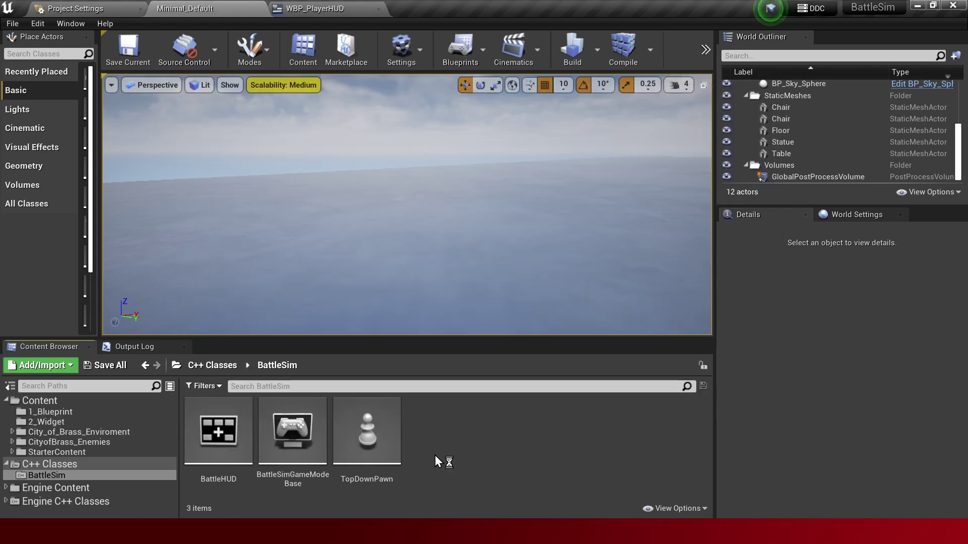
Step: Create a UserWidget-based C++ class named PlayerHUDWidget
{"action": "right_click", "coordinate": [435, 455]}
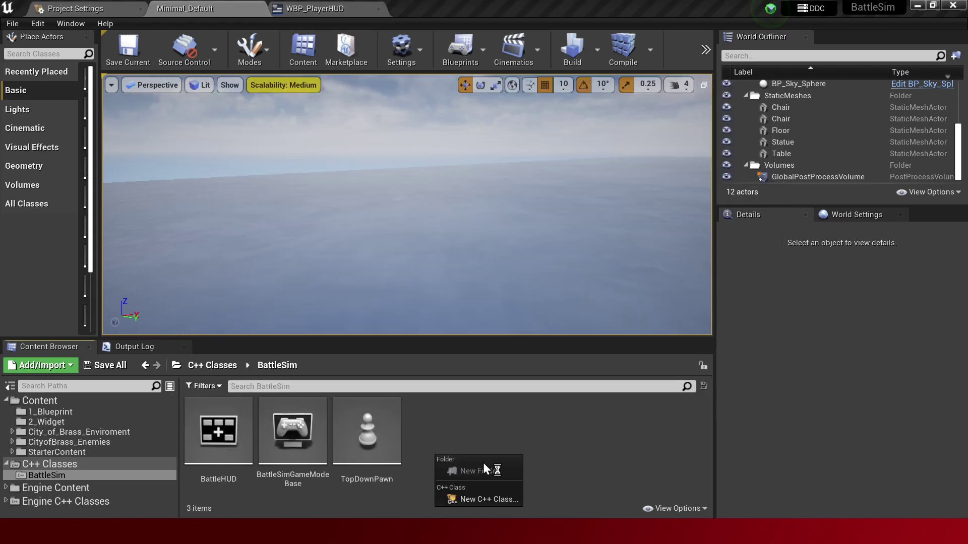
{"action": "left_click", "coordinate": [494, 503]}
{"action": "left_click", "coordinate": [703, 156]}
{"action": "type", "text": "user"}
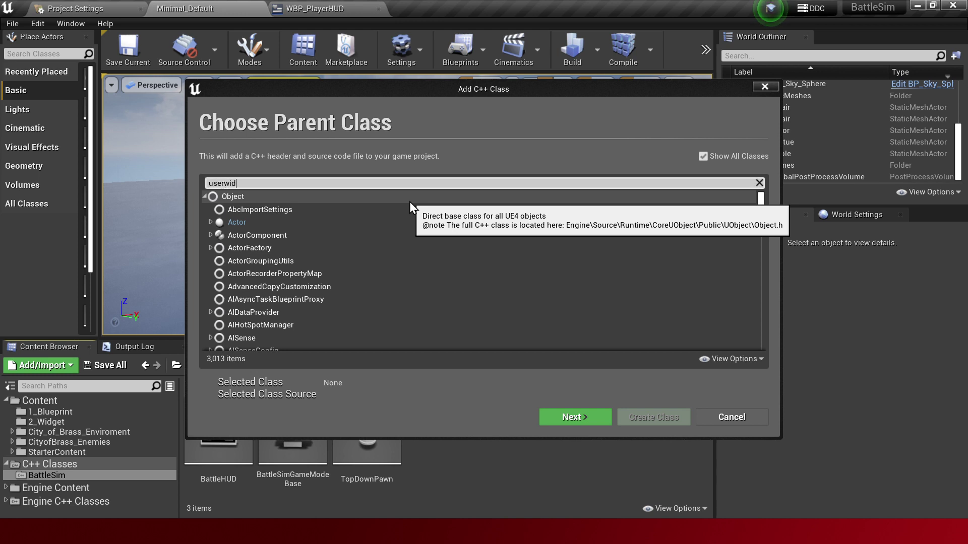
{"action": "type", "text": "wid"}
{"action": "left_click", "coordinate": [316, 235]}
{"action": "left_click", "coordinate": [574, 417]}
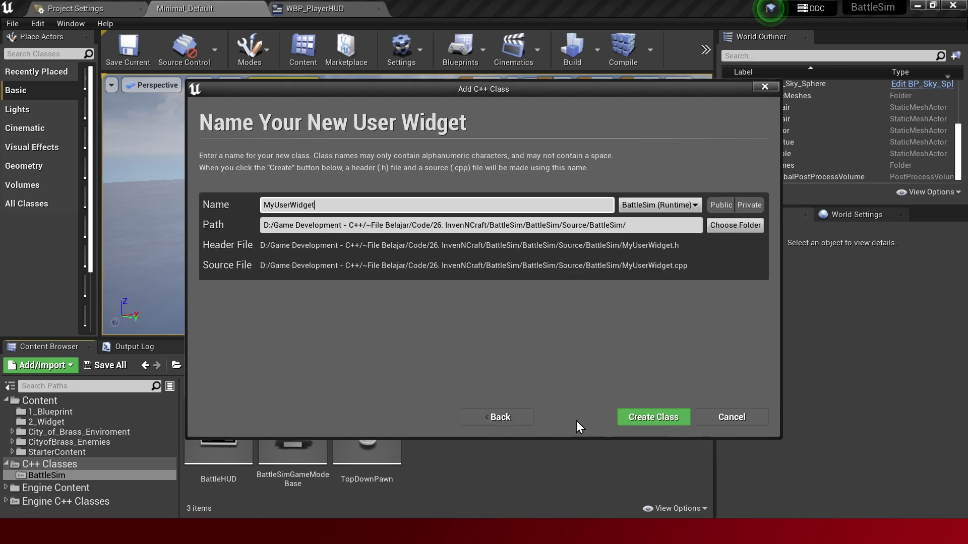
{"action": "left_click_drag", "start_coordinate": [291, 205], "coordinate": [110, 204]}
{"action": "type", "text": "PlayerHJU"}
{"action": "key", "text": "BackSpace"}
{"action": "key", "text": "BackSpace"}
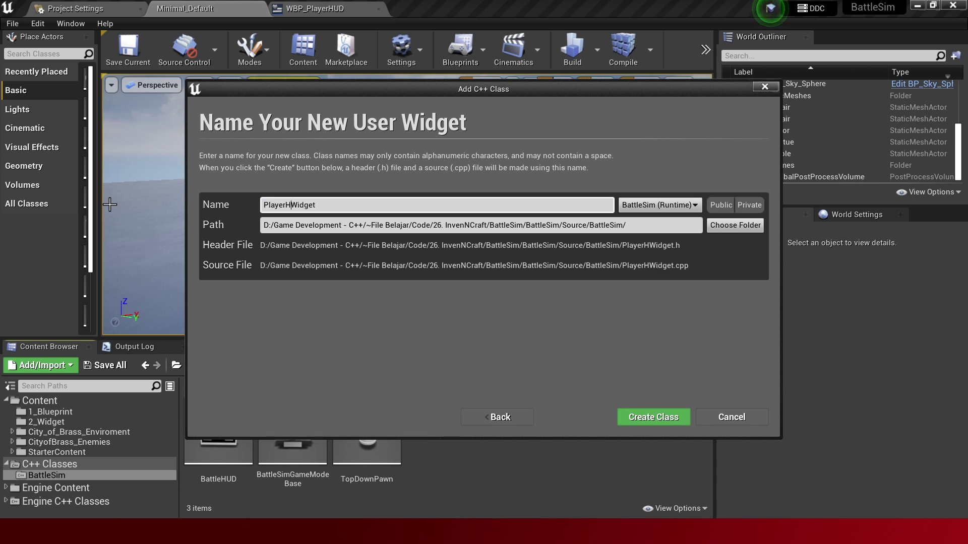
{"action": "type", "text": "UD"}
{"action": "key", "text": "Return"}
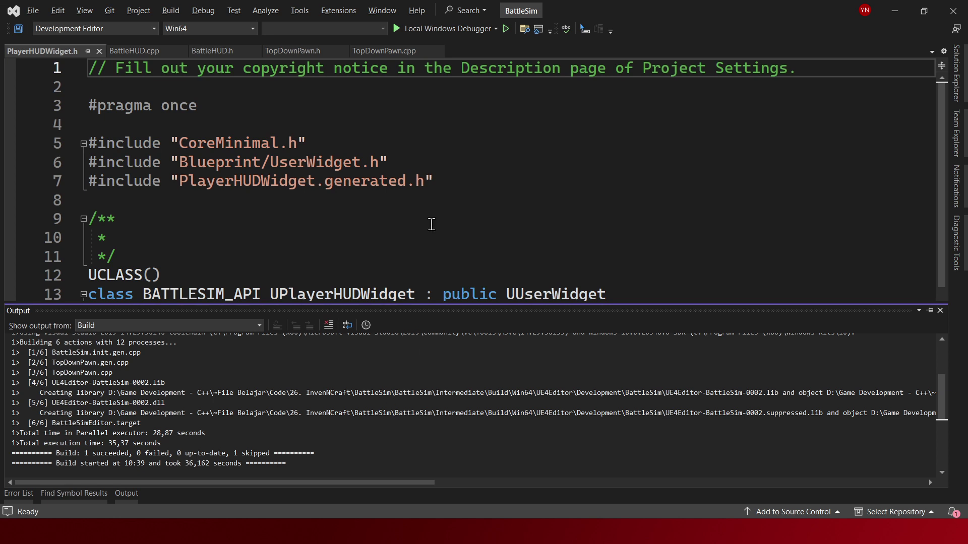
Step: Open BattleSim.Build.cs from the Solution Explorer
{"action": "left_click", "coordinate": [446, 202]}
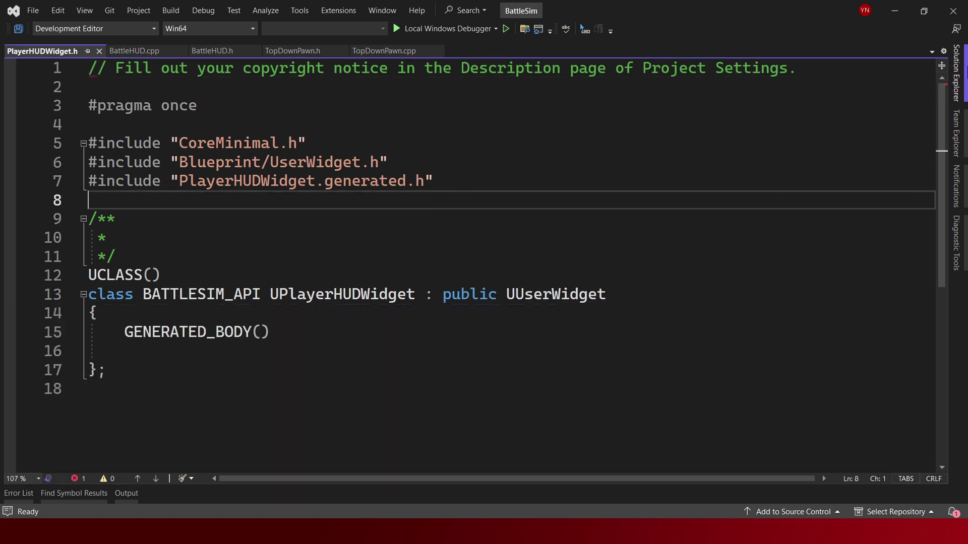
{"action": "left_click", "coordinate": [956, 73]}
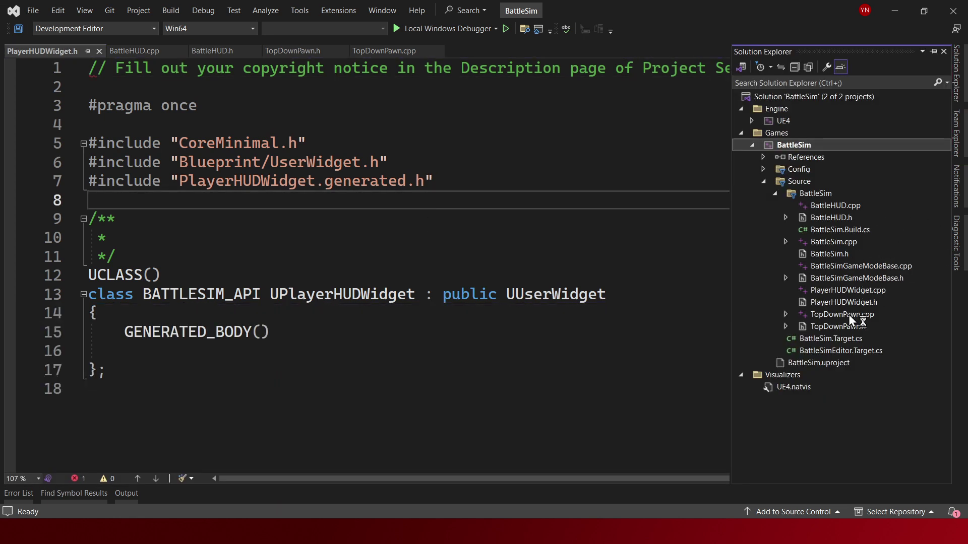
{"action": "left_click", "coordinate": [838, 231]}
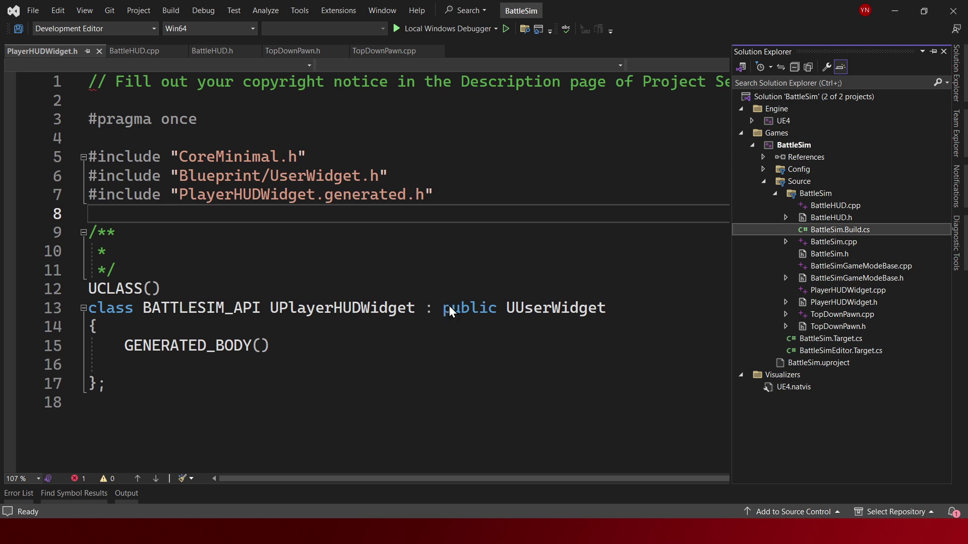
{"action": "key", "text": "Return"}
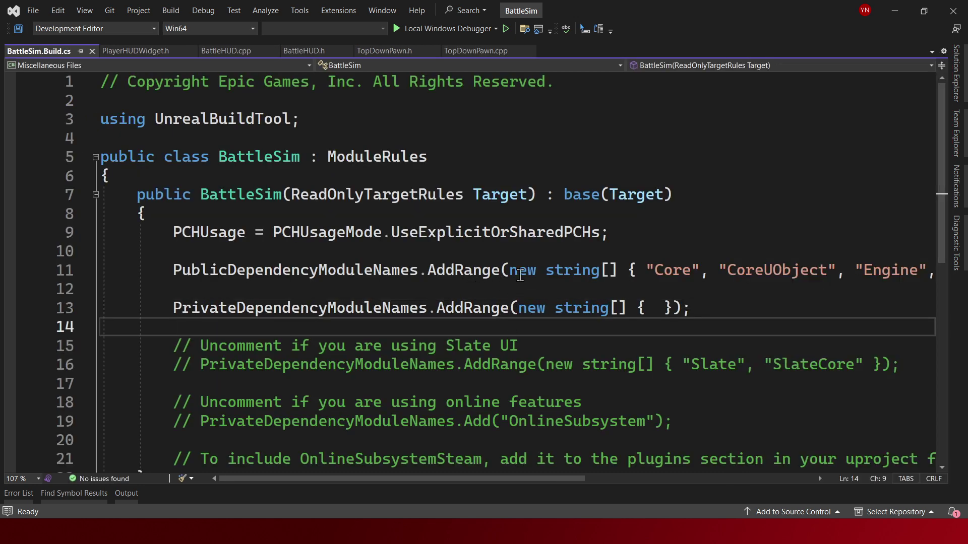
Step: Add "UMG" after InputCore in PublicDependencyModuleNames
{"action": "left_click", "coordinate": [519, 272]}
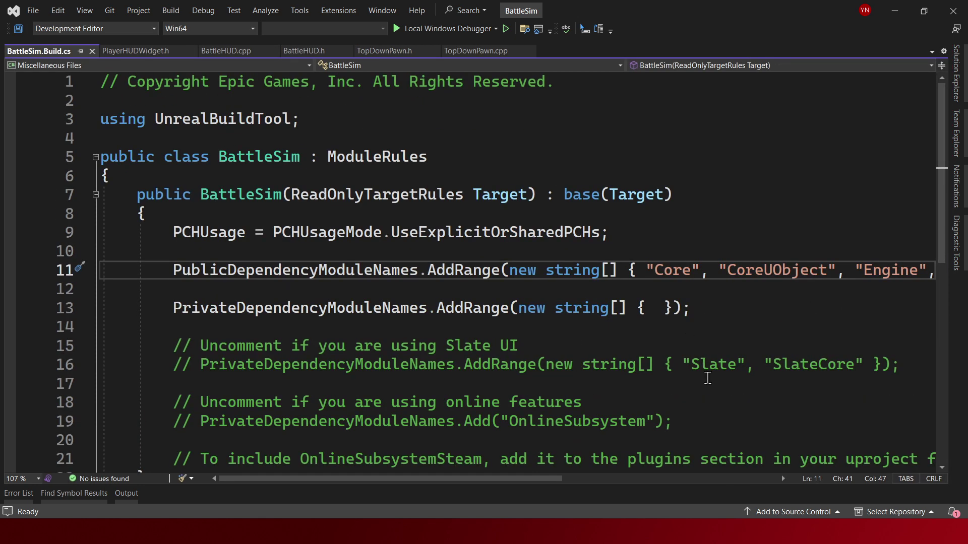
{"action": "left_click", "coordinate": [684, 366]}
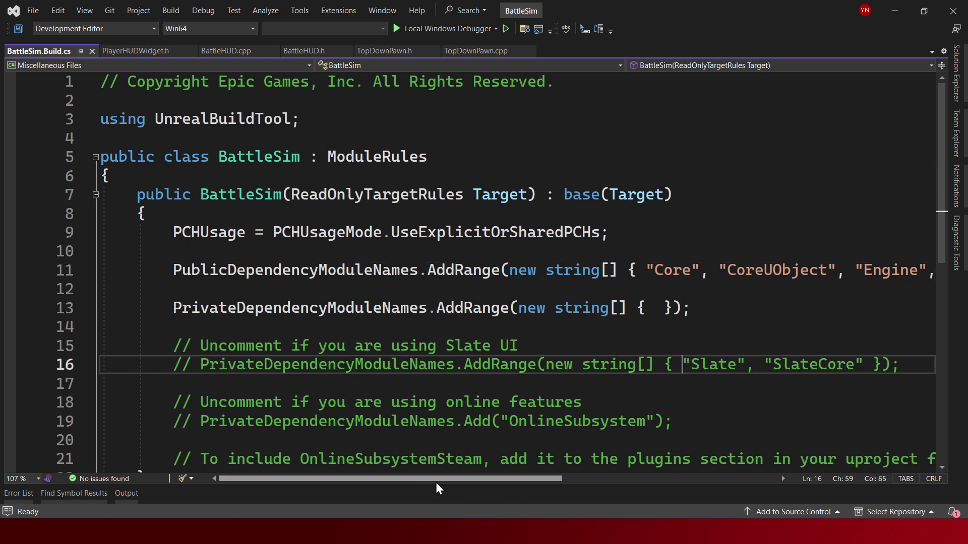
{"action": "left_click_drag", "start_coordinate": [435, 480], "coordinate": [645, 480]}
{"action": "left_click", "coordinate": [542, 270]}
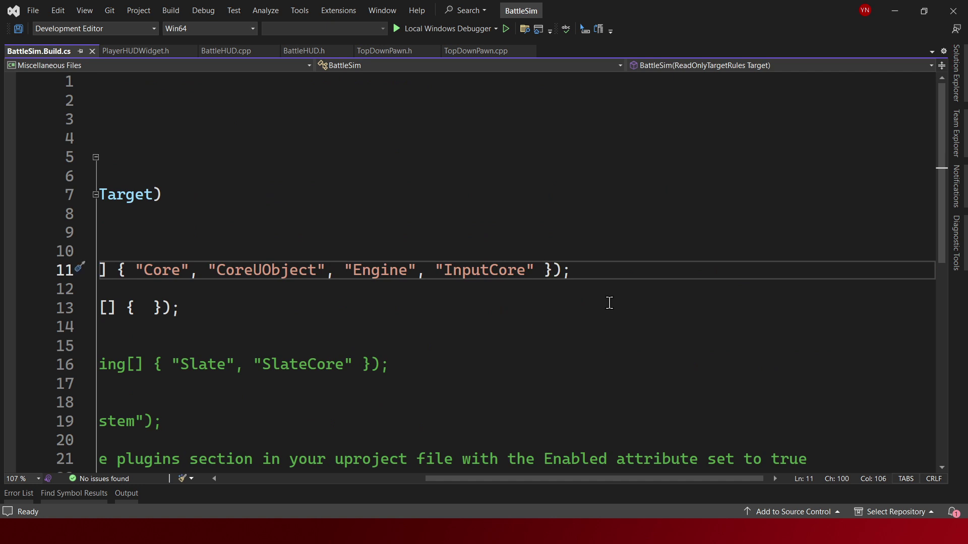
{"action": "type", "text": ", \"UMG"}
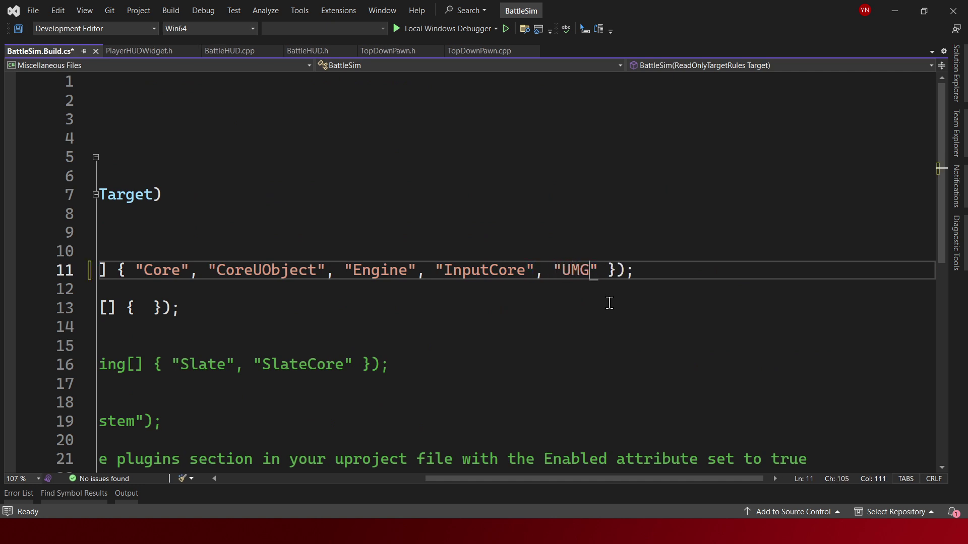
{"action": "key", "text": "Up"}
{"action": "key", "text": "Down"}
{"action": "key", "text": "Down"}
{"action": "key", "text": "Up"}
{"action": "key", "text": "End"}
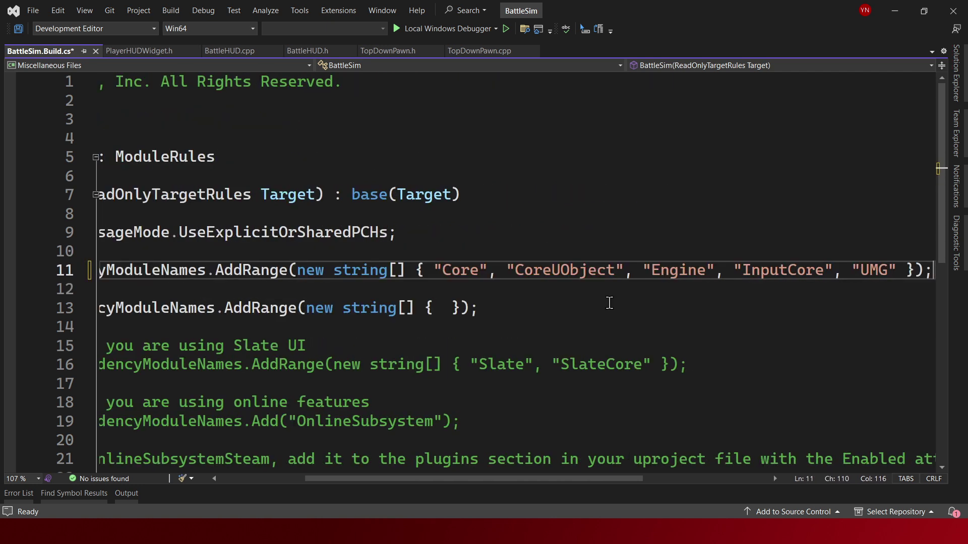
{"action": "key", "text": "Left"}
{"action": "key", "text": "Left"}
{"action": "left_click_drag", "start_coordinate": [471, 364], "coordinate": [648, 368]}
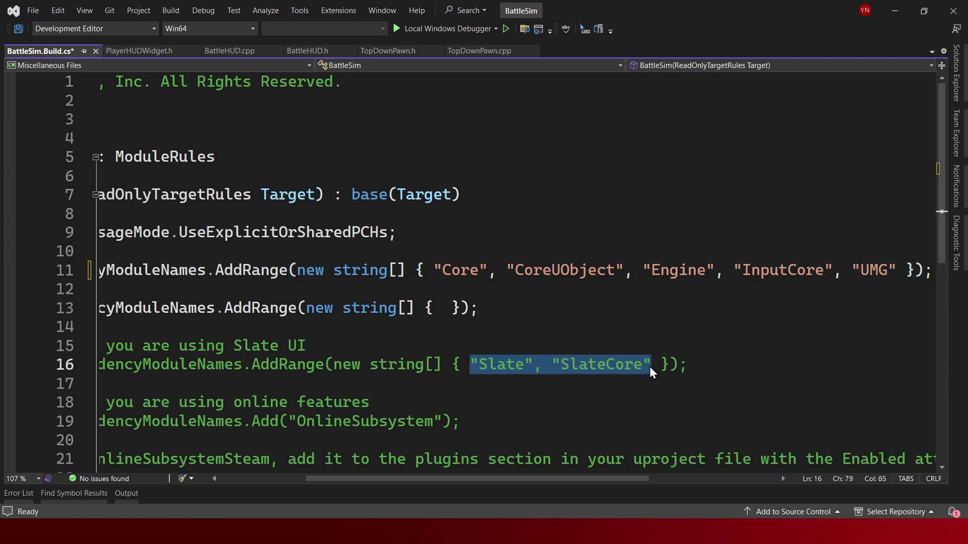
{"action": "left_click", "coordinate": [648, 333]}
{"action": "left_click_drag", "start_coordinate": [507, 479], "coordinate": [415, 479]}
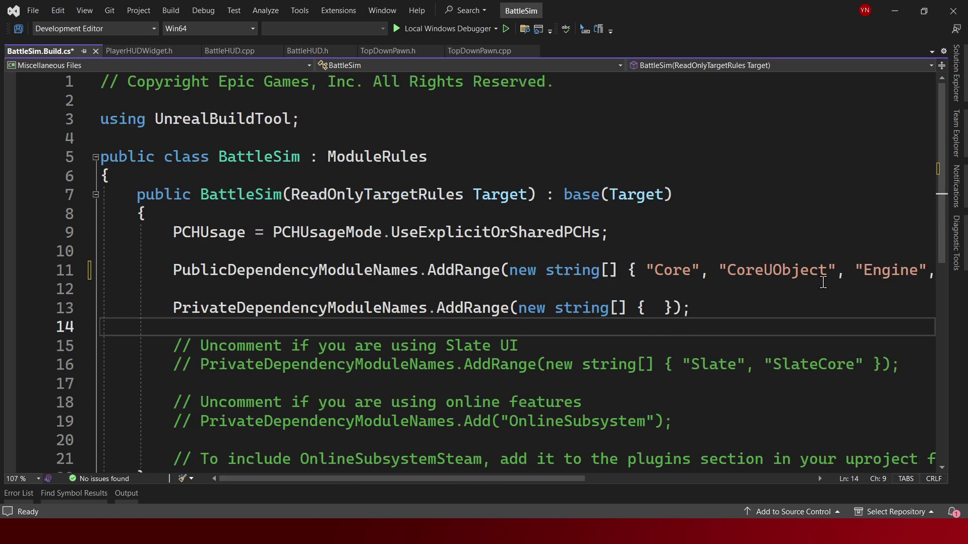
Step: Save and close BattleSim.Build.cs, returning to the Unreal editor
{"action": "key", "text": "ctrl+s"}
{"action": "key", "text": "ctrl+F4"}
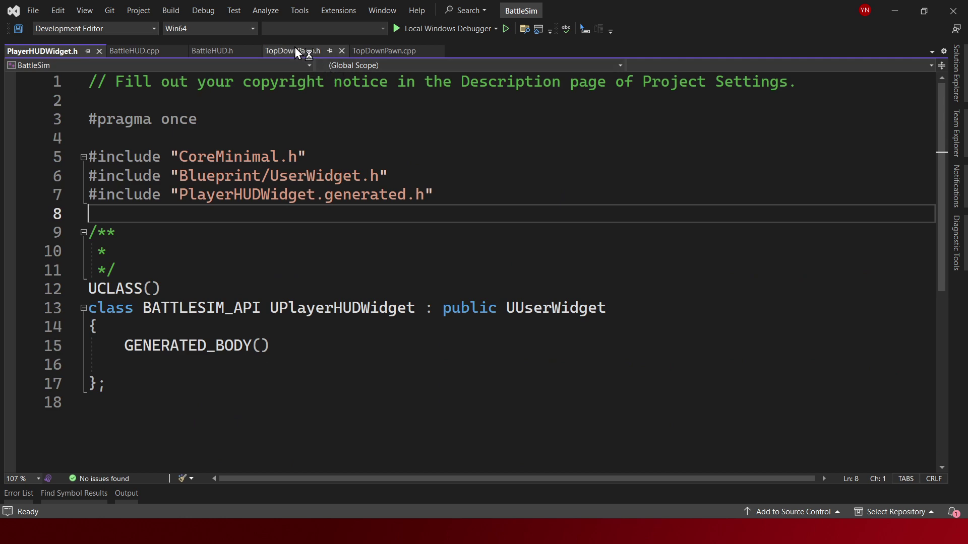
{"action": "scroll", "coordinate": [386, 212], "scroll_direction": "up", "scroll_amount": 6}
{"action": "scroll", "coordinate": [386, 212], "scroll_direction": "up", "scroll_amount": 13}
{"action": "scroll", "coordinate": [386, 212], "scroll_direction": "up", "scroll_amount": 12}
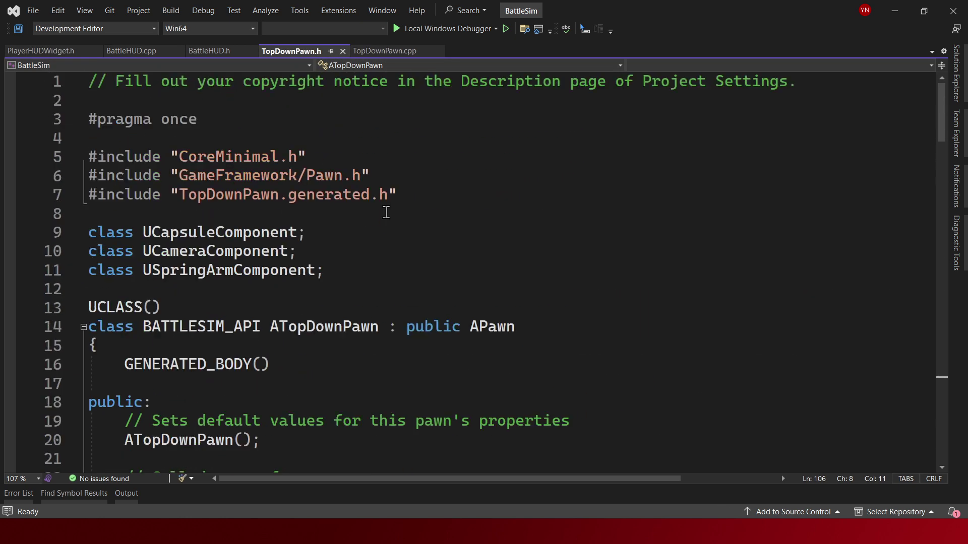
{"action": "scroll", "coordinate": [381, 209], "scroll_direction": "down", "scroll_amount": 1}
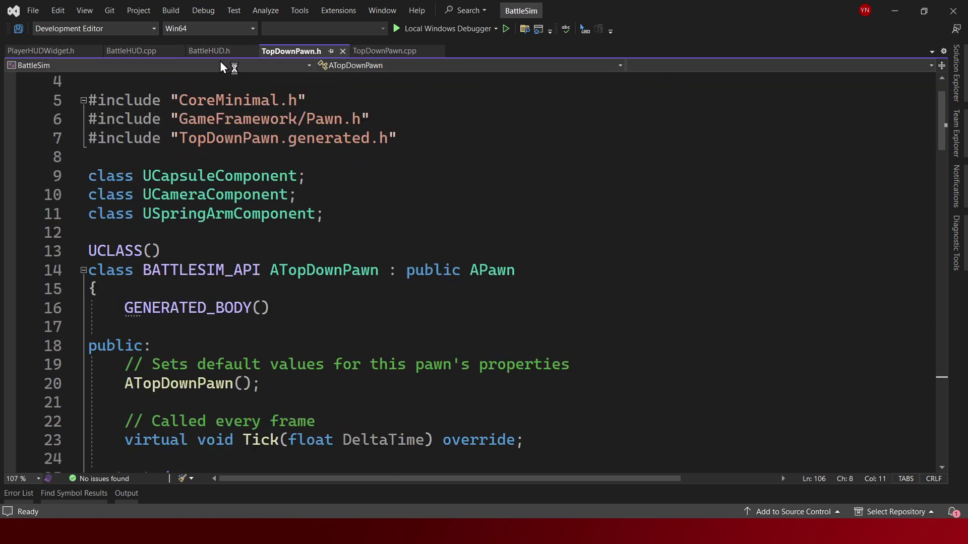
{"action": "key", "text": "alt+Tab"}
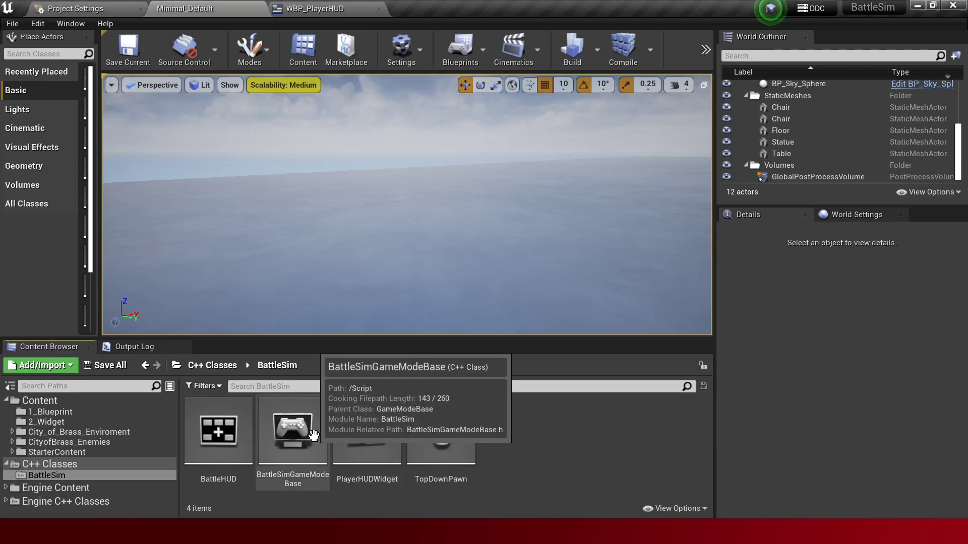
Step: Create a BP_BattleHUD blueprint from the BattleHUD class in the 1_Blueprint folder
{"action": "right_click", "coordinate": [246, 435]}
{"action": "left_click", "coordinate": [289, 204]}
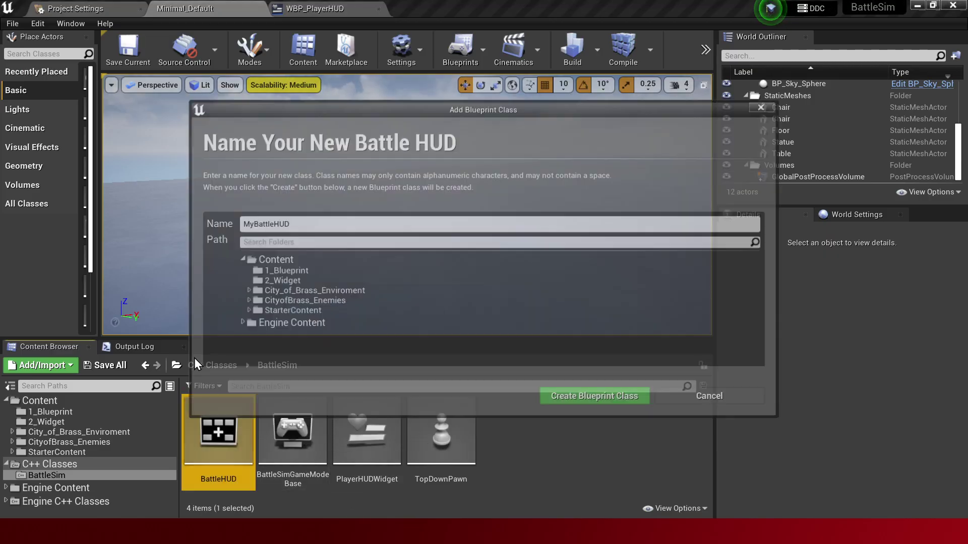
{"action": "left_click", "coordinate": [302, 271]}
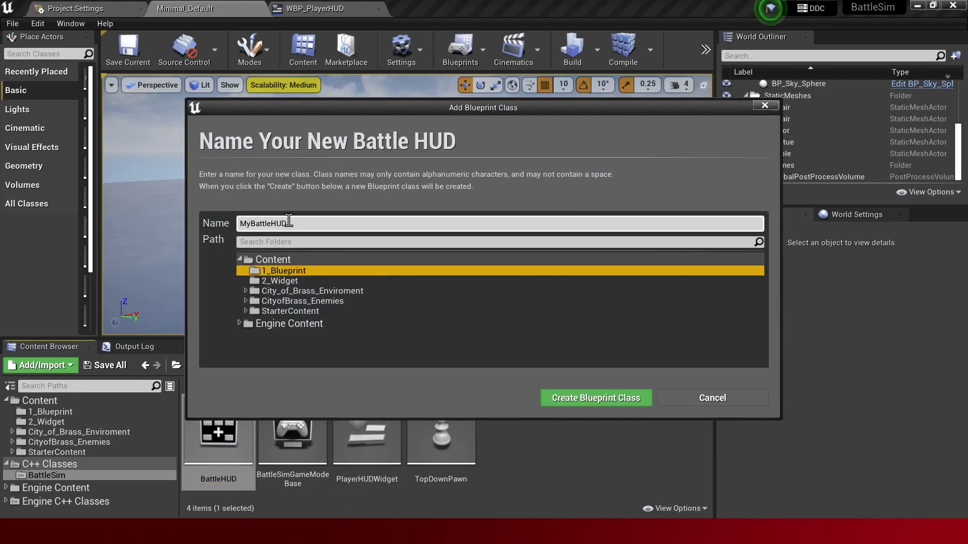
{"action": "left_click", "coordinate": [258, 224]}
{"action": "key", "text": "BackSpace"}
{"action": "key", "text": "BackSpace"}
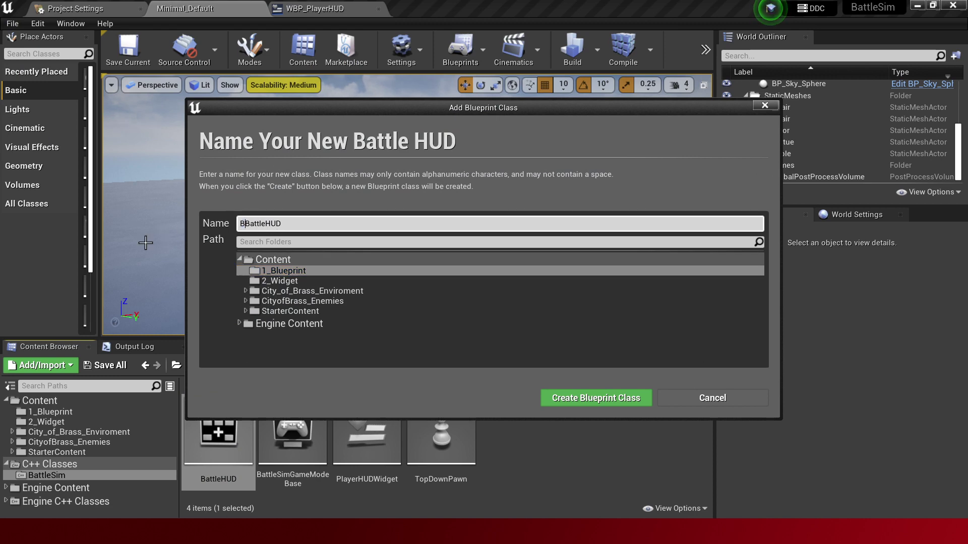
{"action": "type", "text": "BP_"}
{"action": "key", "text": "Return"}
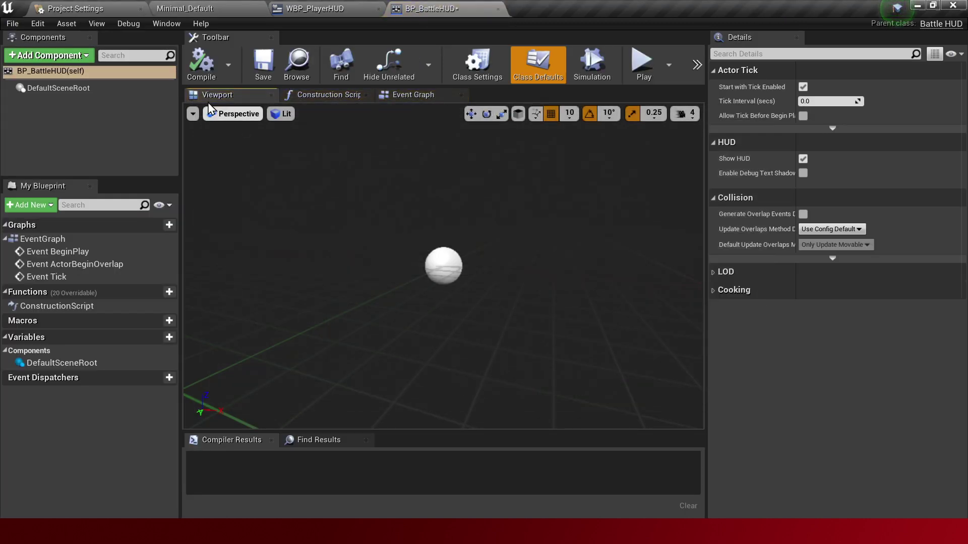
Step: Set BP_GameMode's HUD Class to BP_BattleHUD and compile both blueprints
{"action": "left_click", "coordinate": [202, 9]}
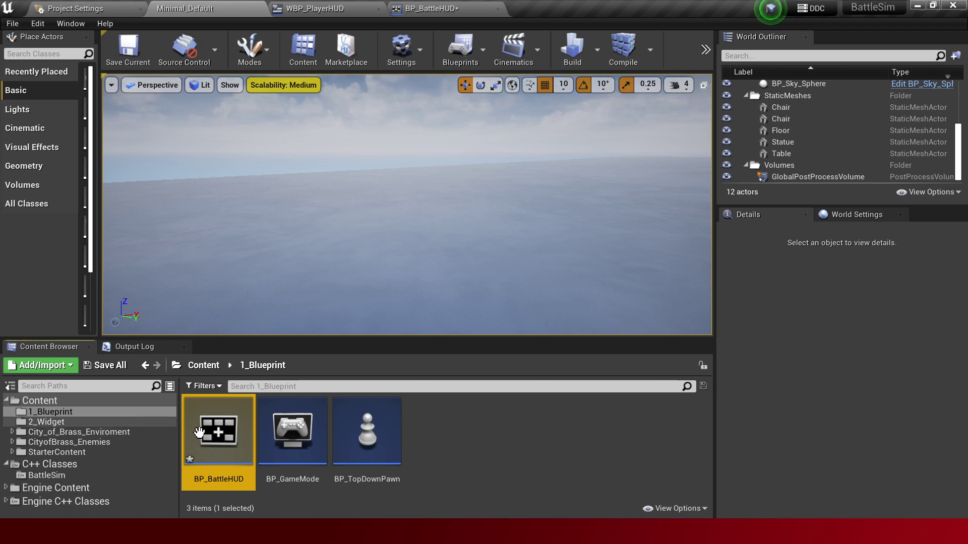
{"action": "double_click", "coordinate": [313, 443]}
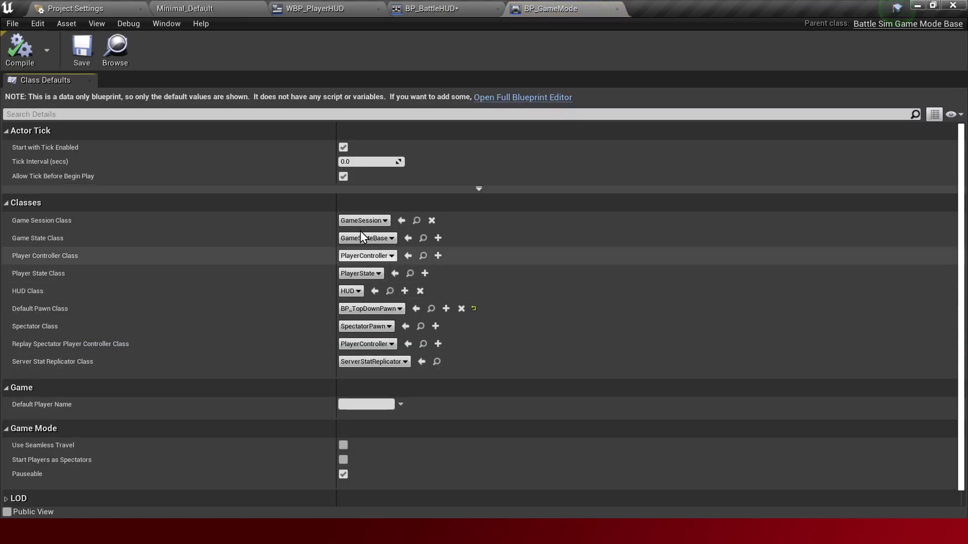
{"action": "left_click", "coordinate": [356, 292]}
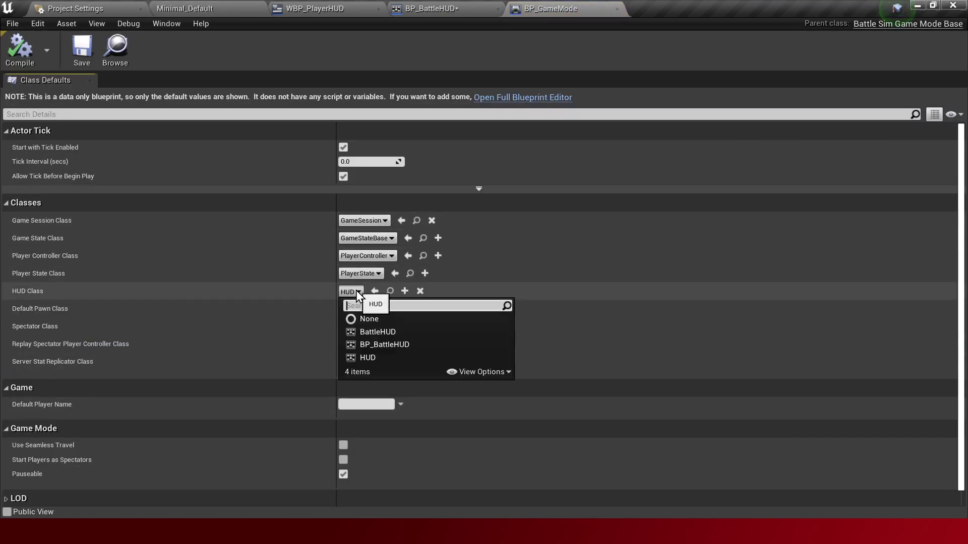
{"action": "left_click", "coordinate": [382, 347]}
{"action": "left_click", "coordinate": [19, 48]}
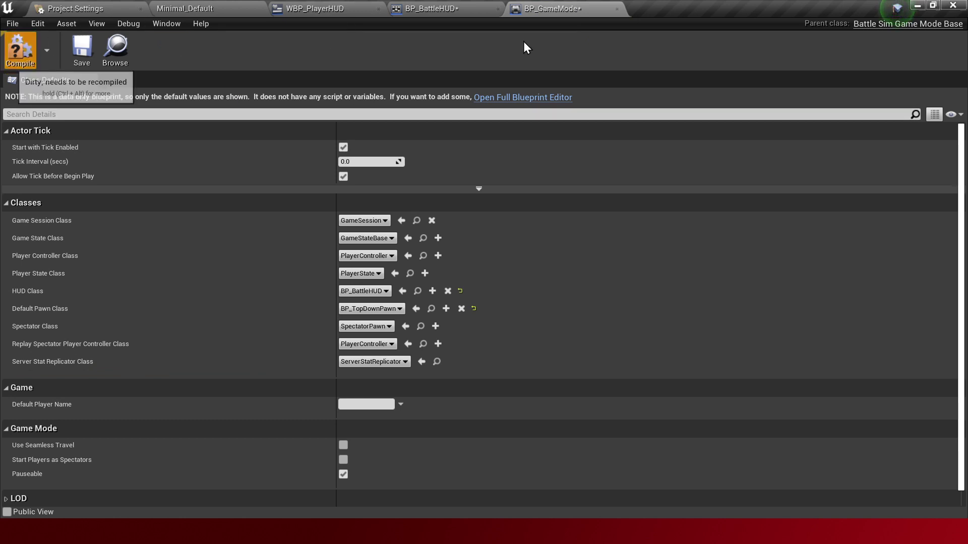
{"action": "left_click", "coordinate": [616, 9]}
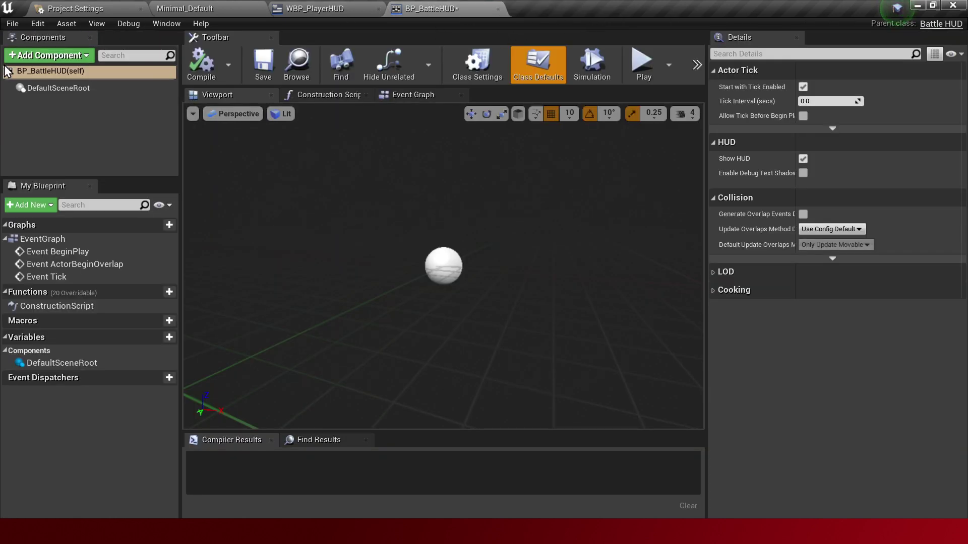
{"action": "left_click", "coordinate": [200, 63]}
{"action": "left_click", "coordinate": [320, 8]}
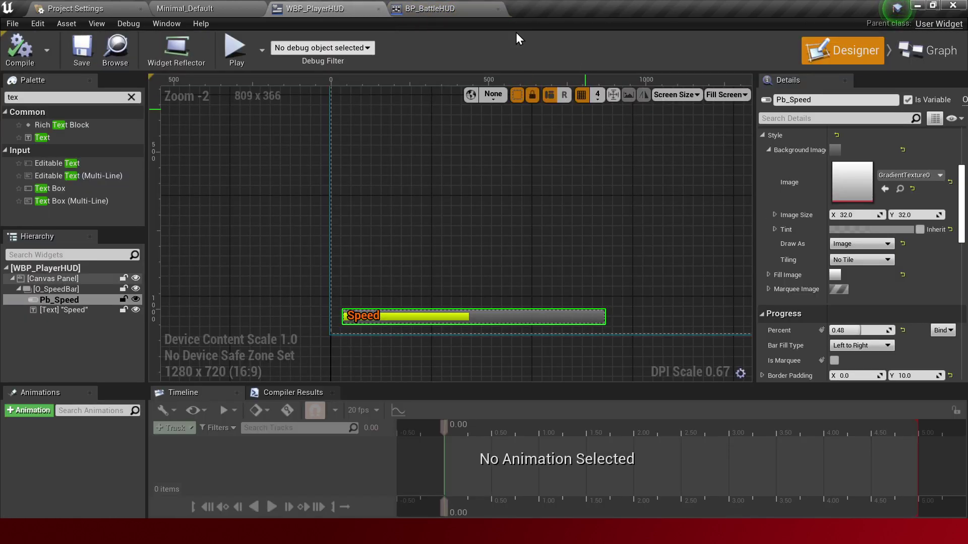
Step: Reparent WBP_PlayerHUD to the PlayerHUDWidget C++ class
{"action": "left_click", "coordinate": [13, 23]}
{"action": "left_click", "coordinate": [53, 189]}
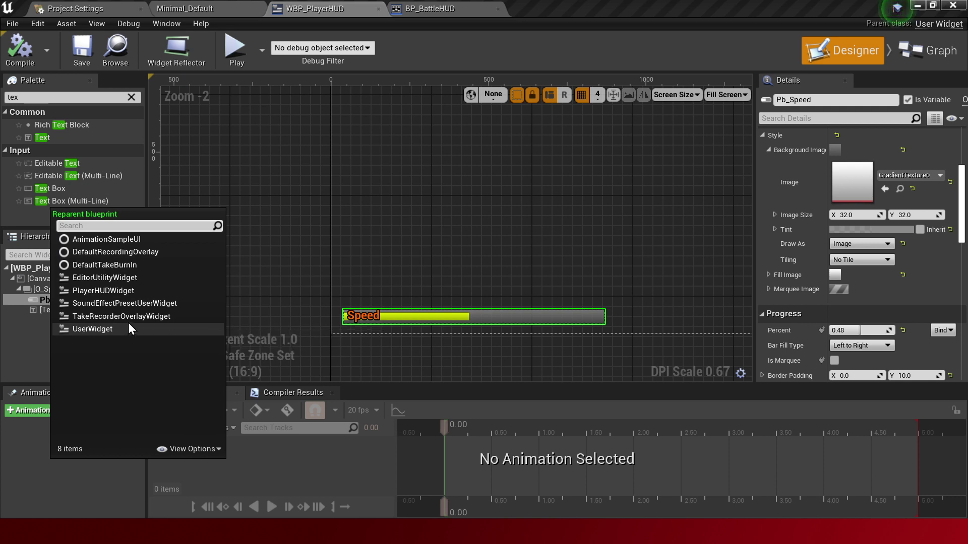
{"action": "left_click", "coordinate": [131, 292]}
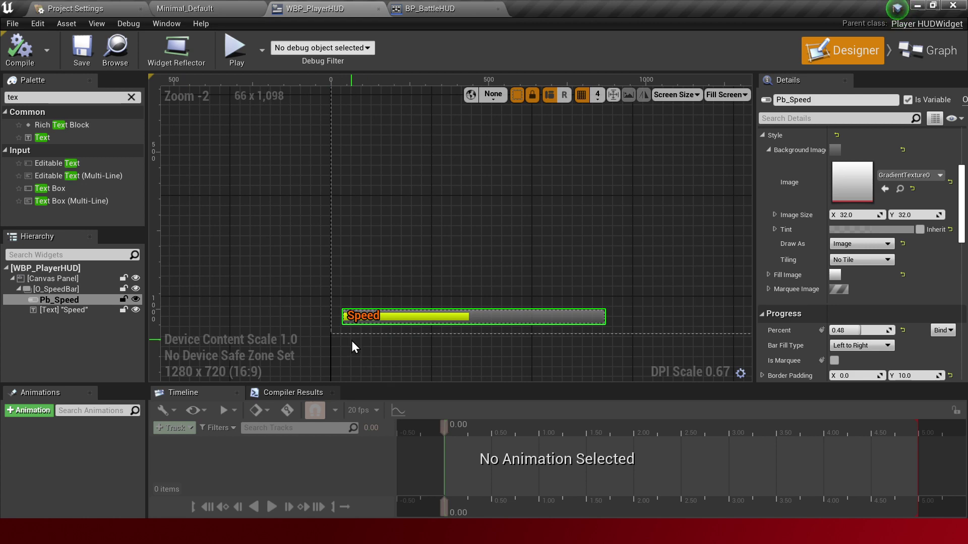
{"action": "left_click", "coordinate": [446, 1]}
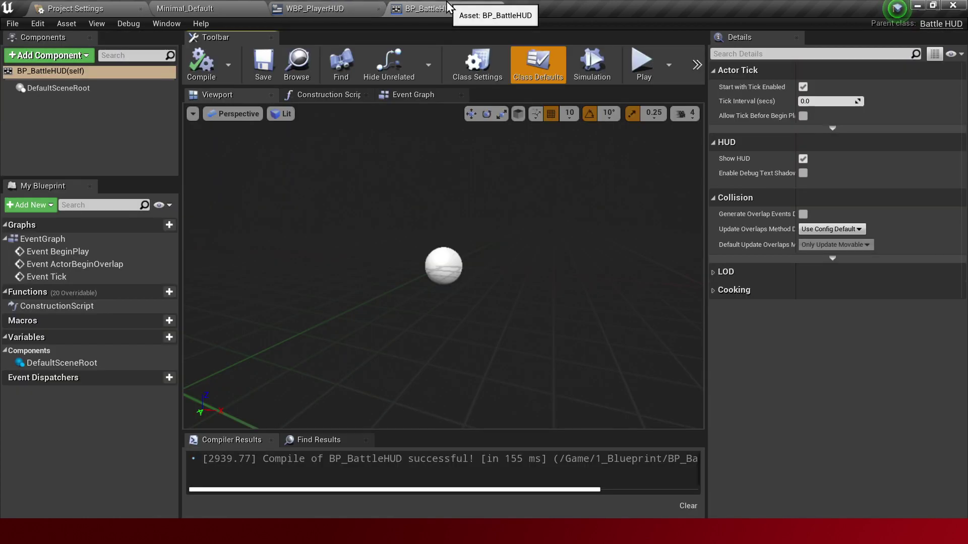
{"action": "left_click", "coordinate": [352, 8]}
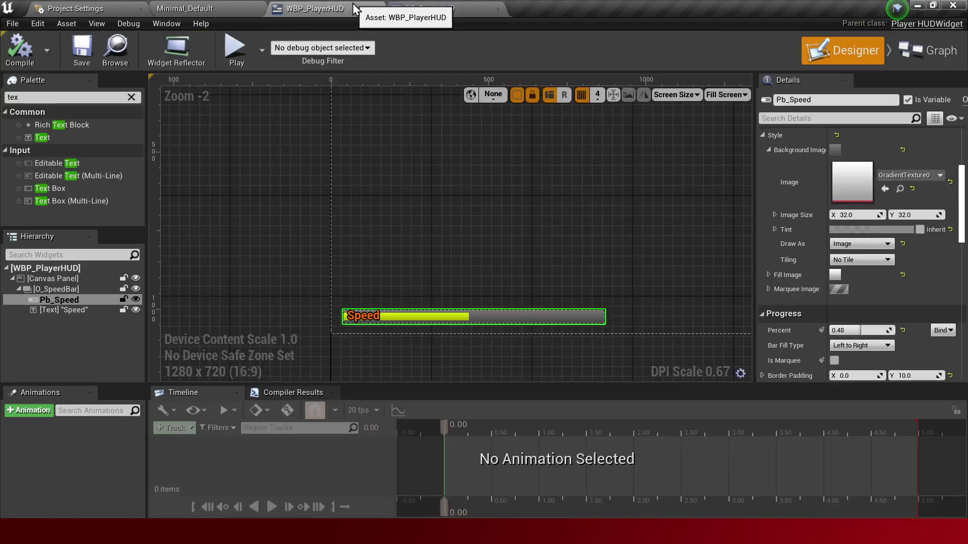
{"action": "left_click", "coordinate": [464, 9]}
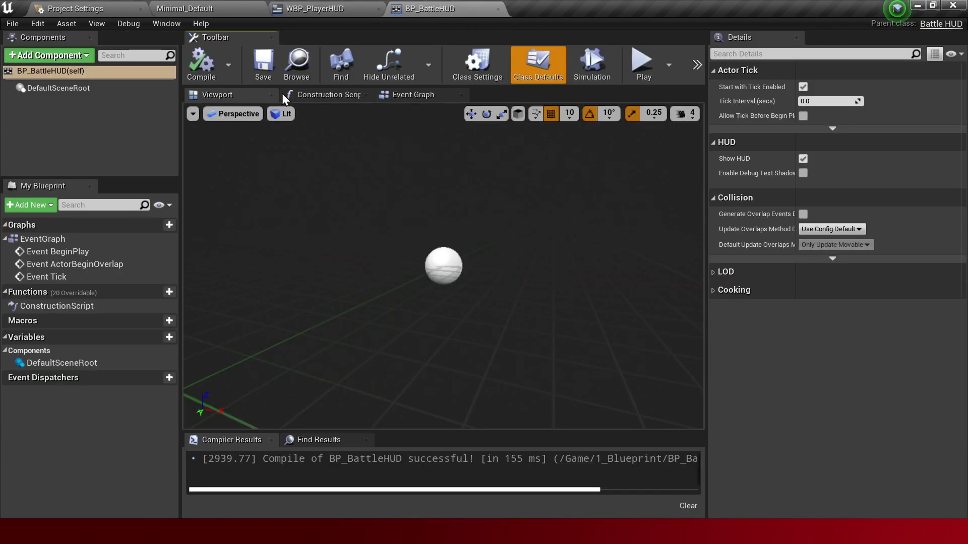
{"action": "left_click", "coordinate": [210, 2]}
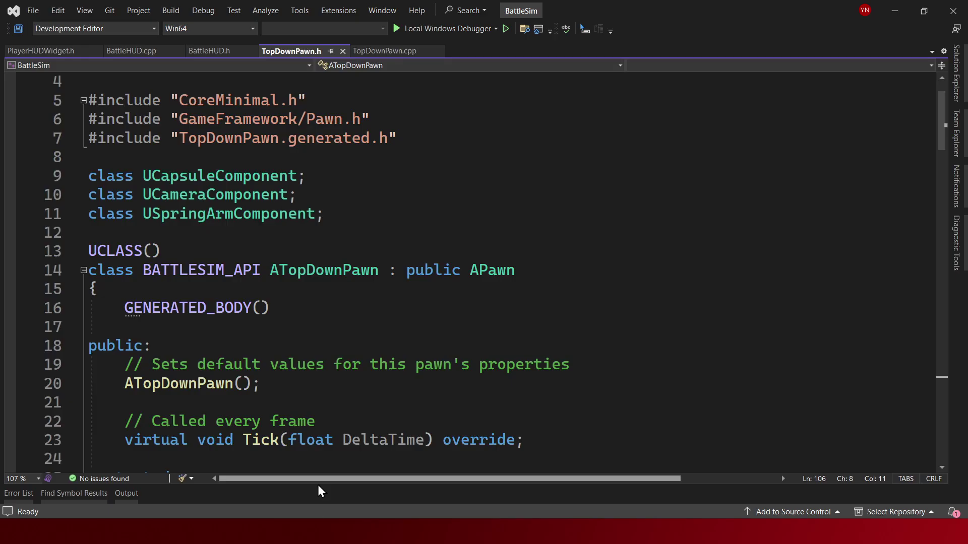
{"action": "double_click", "coordinate": [255, 265]}
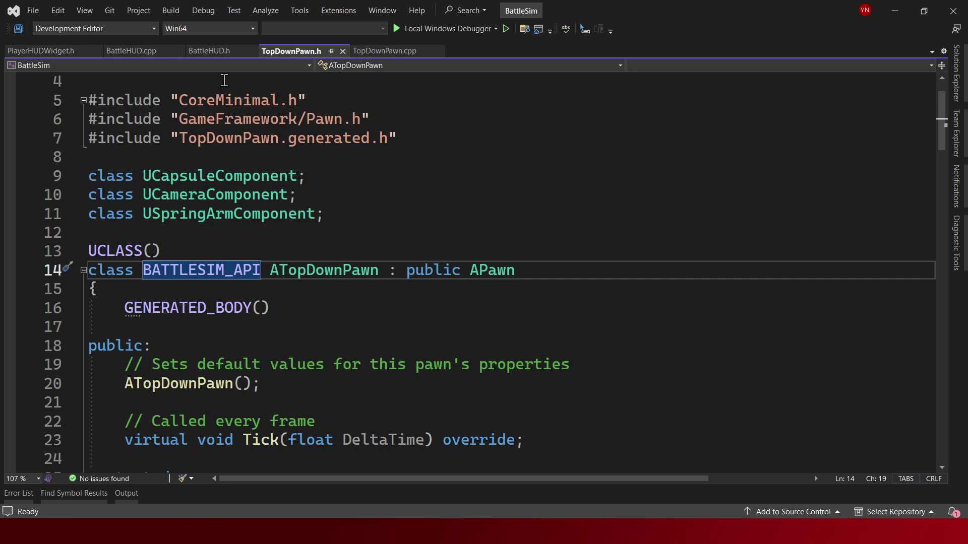
Step: Add 'class UUserWidget;' above the class comment in BattleHUD.h and save
{"action": "left_click", "coordinate": [212, 54]}
{"action": "left_click", "coordinate": [201, 256]}
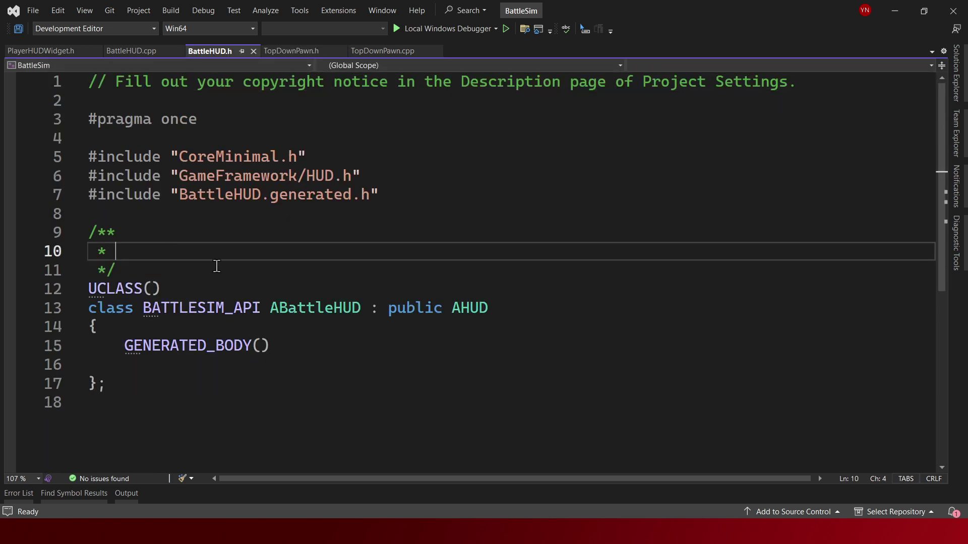
{"action": "key", "text": "Up"}
{"action": "key", "text": "Up"}
{"action": "key", "text": "Return"}
{"action": "key", "text": "Return"}
{"action": "key", "text": "Up"}
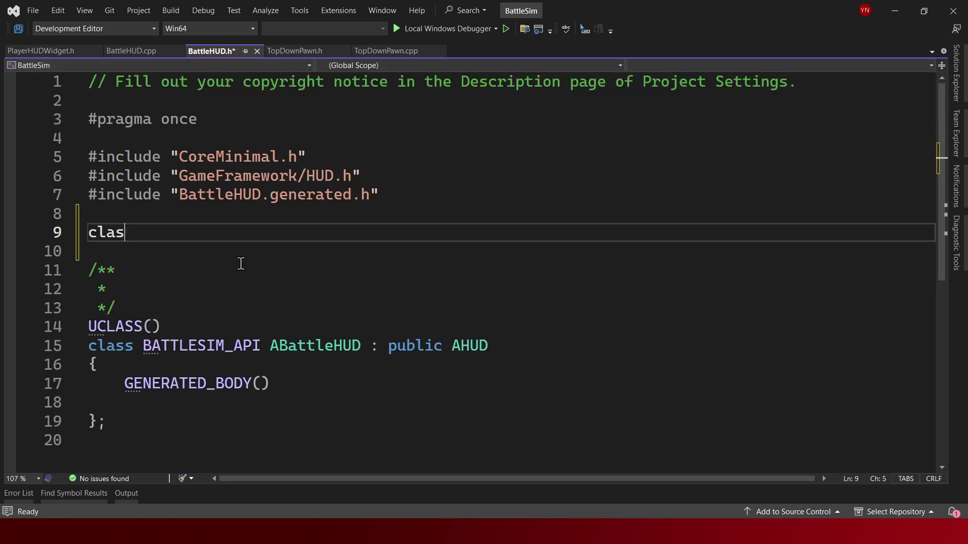
{"action": "type", "text": "s UUserWidget;"}
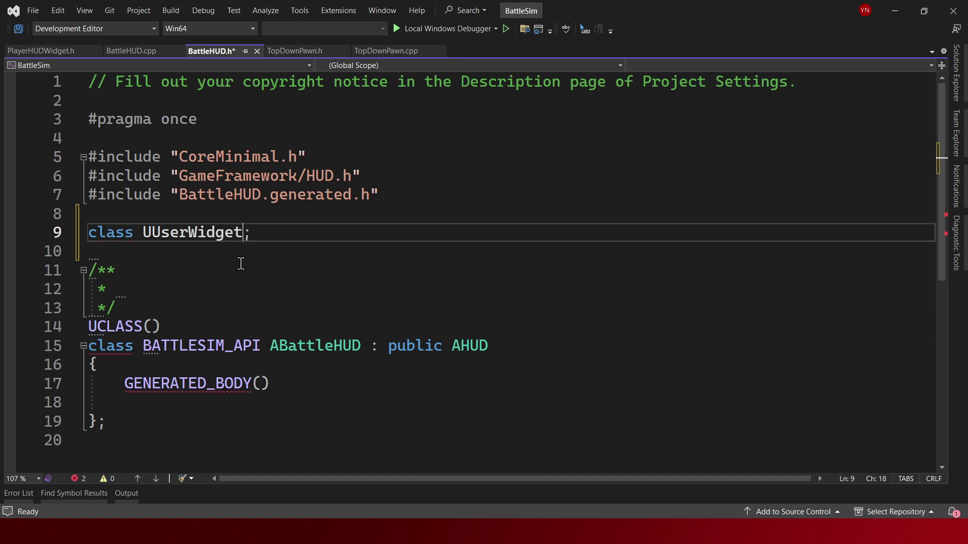
{"action": "key", "text": "ctrl+shift+Left"}
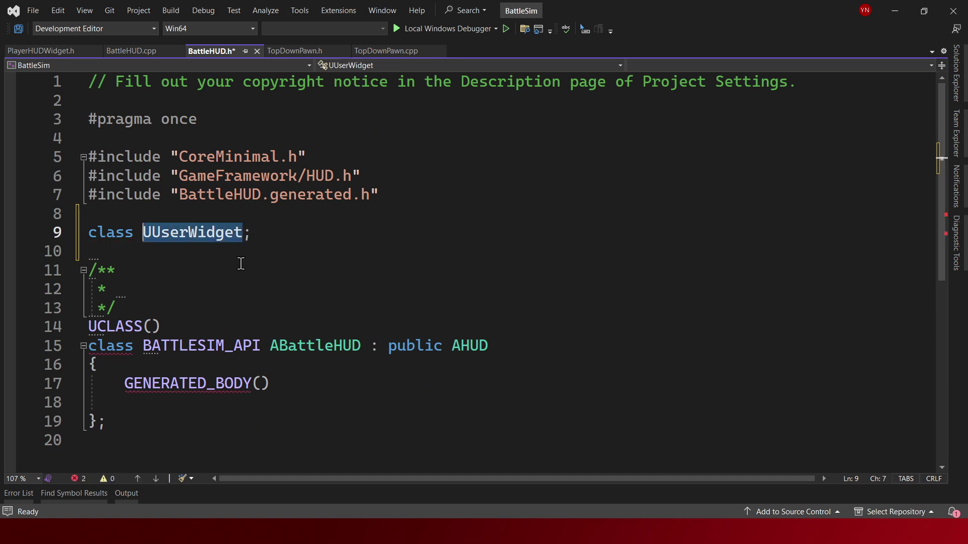
{"action": "key", "text": "ctrl+s"}
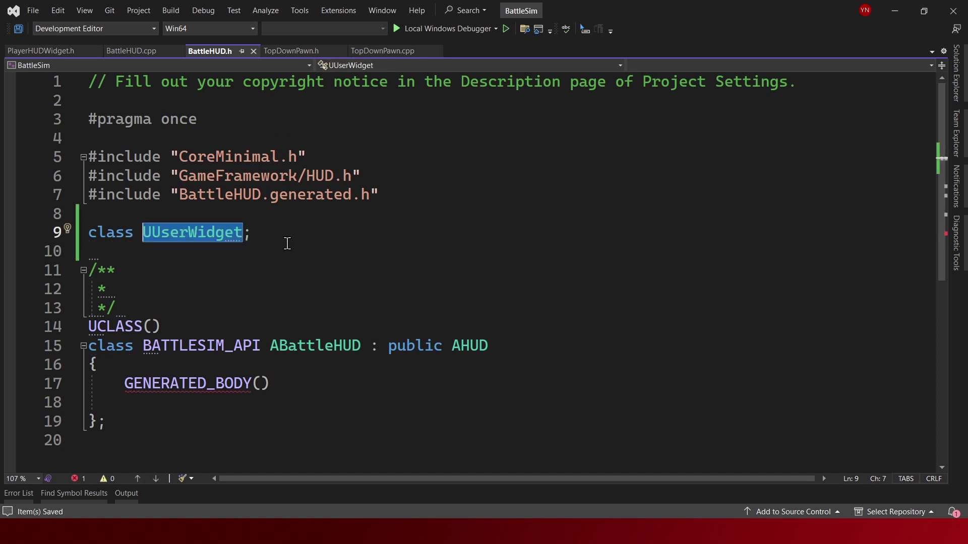
{"action": "double_click", "coordinate": [228, 237]}
Step: Check the WBP_PlayerHUD widget in Unreal, then return to the ABattleHUD class body
{"action": "key", "text": "alt+Tab"}
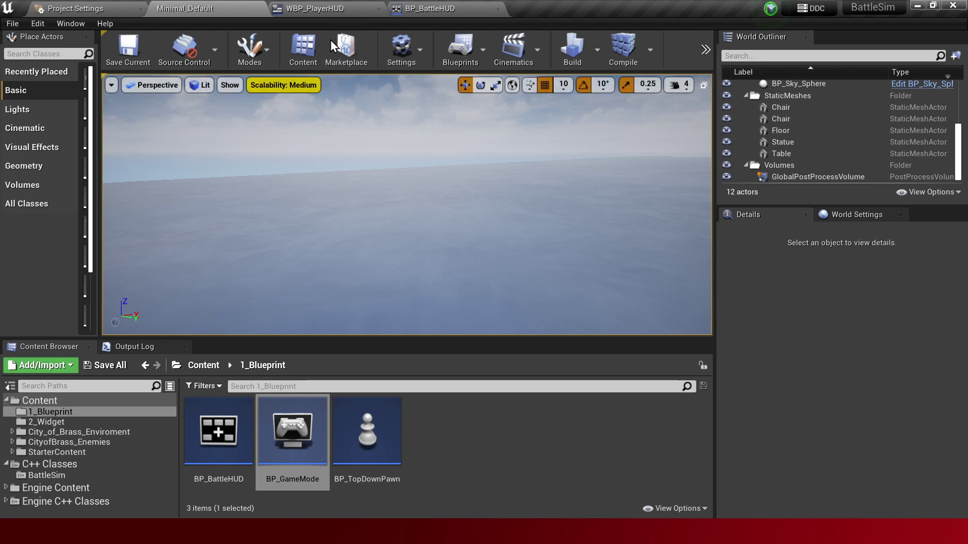
{"action": "left_click", "coordinate": [355, 8]}
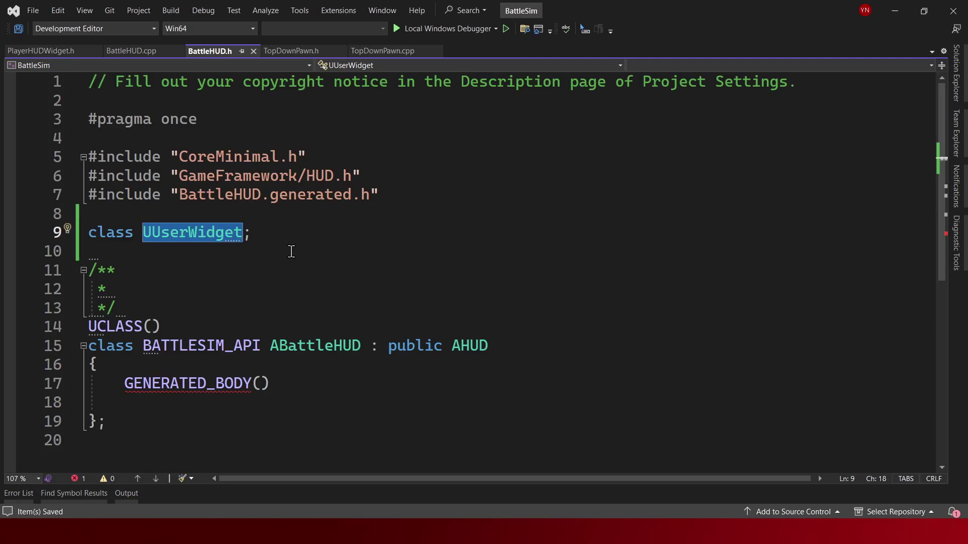
{"action": "left_click", "coordinate": [291, 252]}
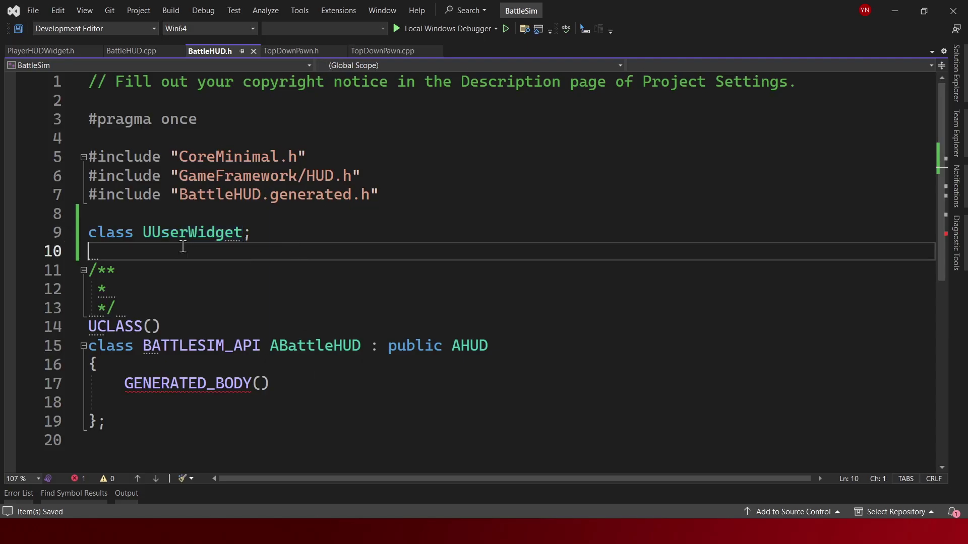
{"action": "left_click_drag", "start_coordinate": [149, 236], "coordinate": [241, 237]}
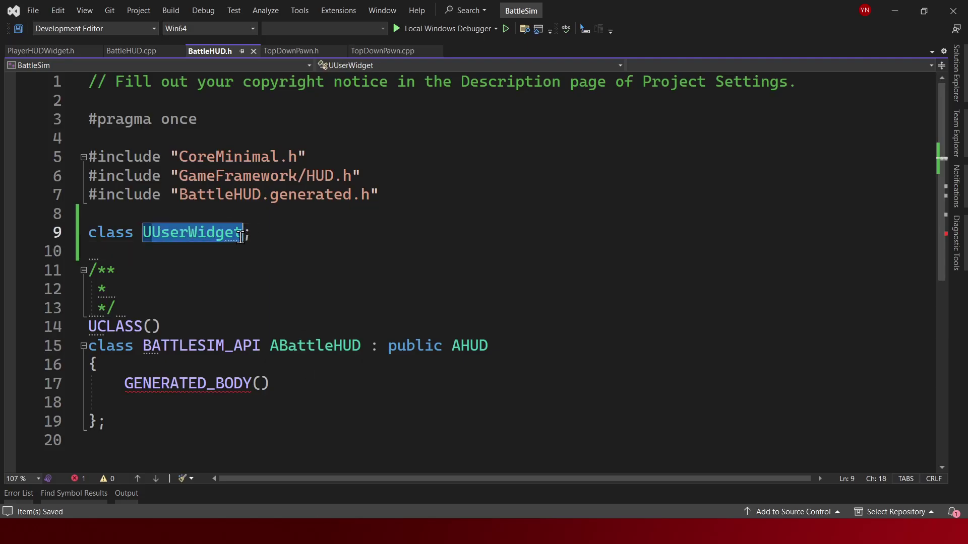
{"action": "scroll", "coordinate": [276, 324], "scroll_direction": "down", "scroll_amount": 1}
{"action": "left_click", "coordinate": [314, 341]}
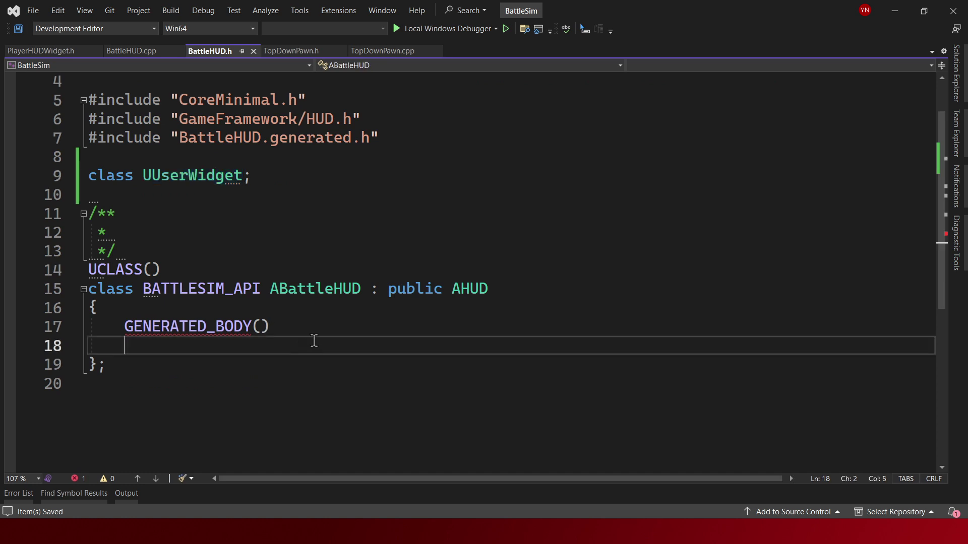
Step: Declare a protected 'virtual void BeginPlay() override;' with a 'Begin play' comment above it
{"action": "key", "text": "Return"}
{"action": "key", "text": "Return"}
{"action": "key", "text": "Up"}
{"action": "type", "text": "pro"}
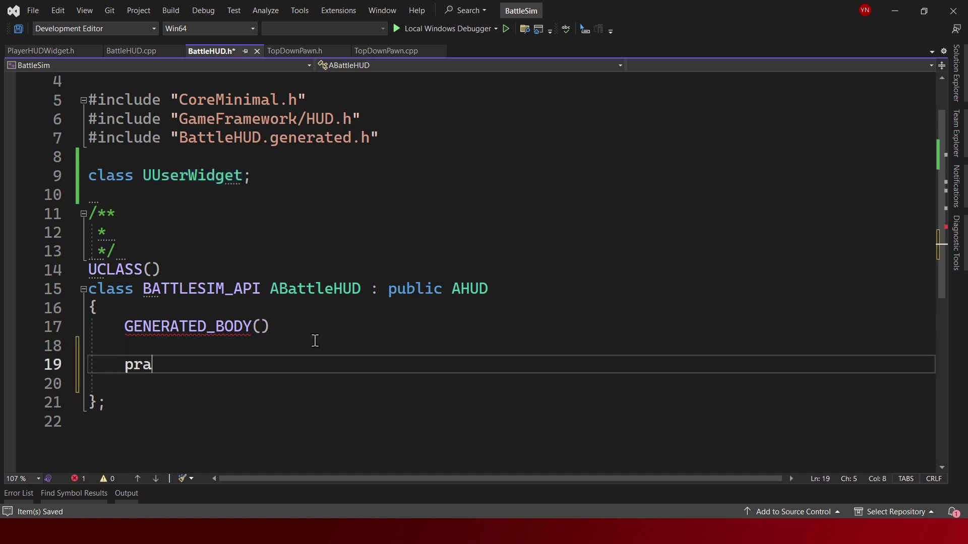
{"action": "type", "text": "tected:"}
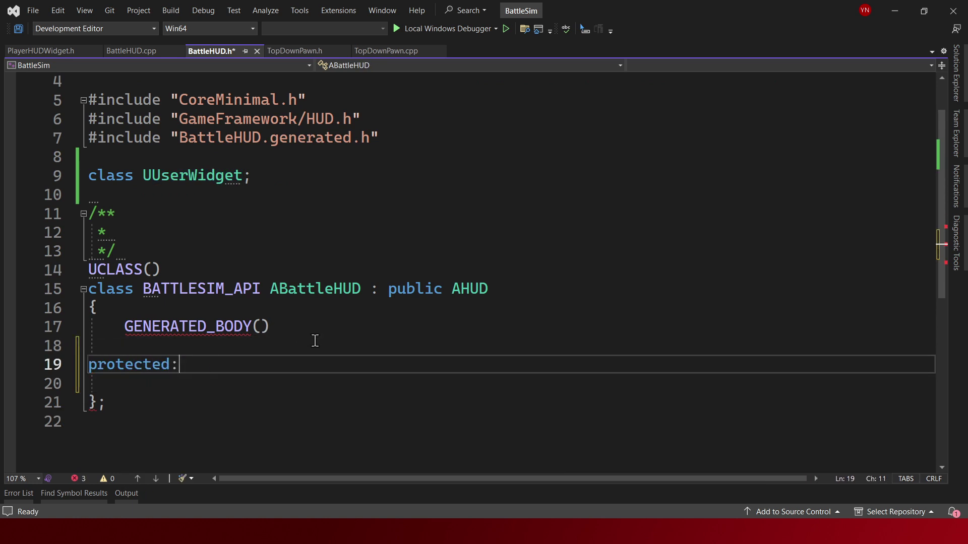
{"action": "key", "text": "Return"}
{"action": "type", "text": "virtual void B"}
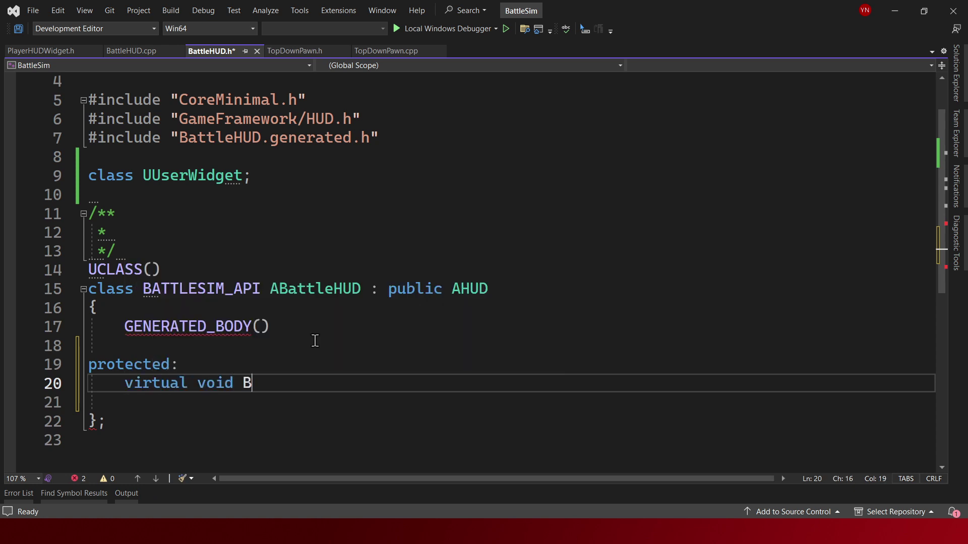
{"action": "type", "text": "eginPlay() over"}
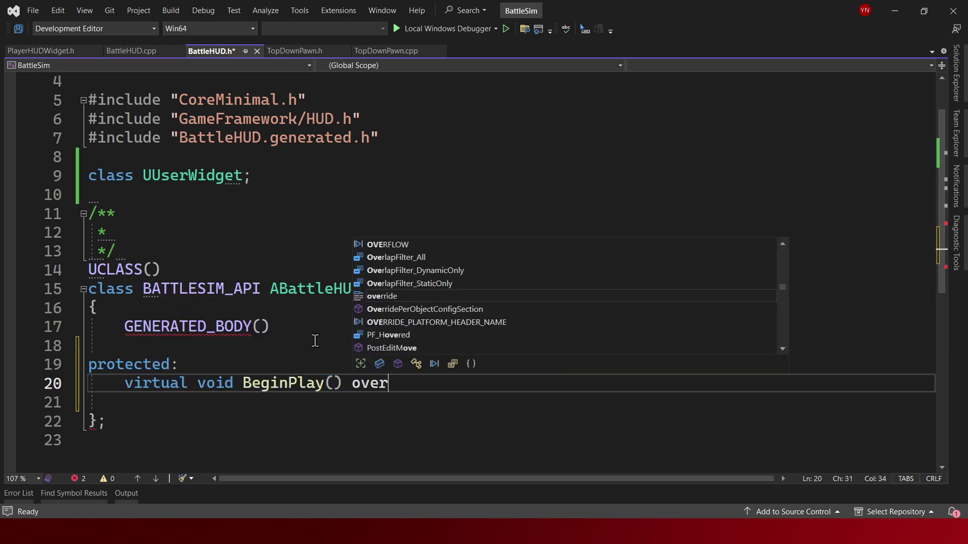
{"action": "type", "text": "ride;"}
{"action": "key", "text": "ctrl+Return"}
{"action": "type", "text": "."}
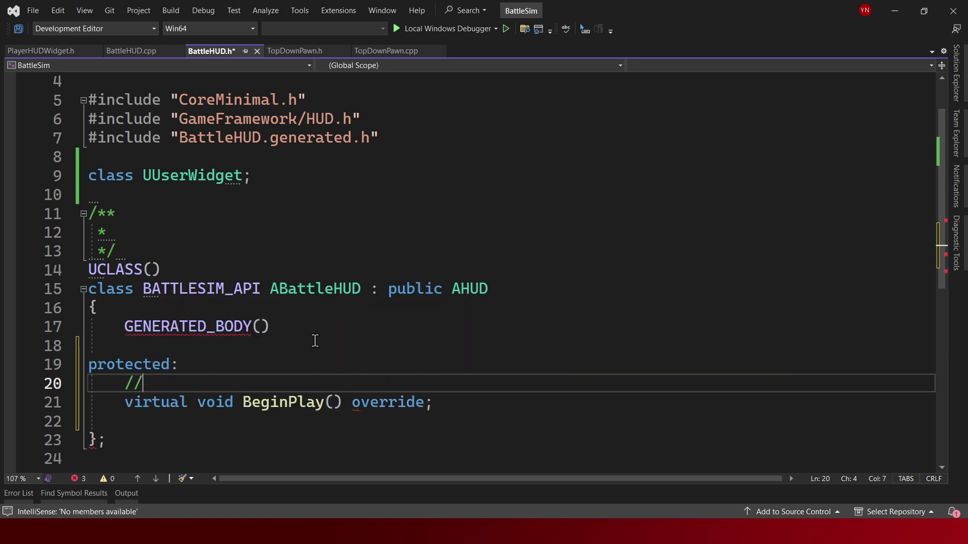
{"action": "type", "text": " Begin play oer"}
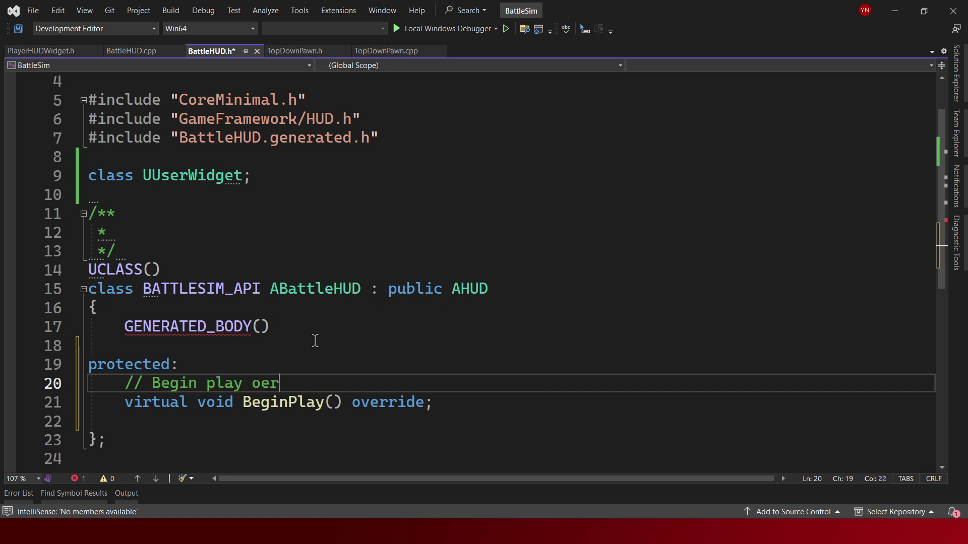
Step: Start a second protected: section below the BeginPlay declaration
{"action": "key", "text": "Down"}
{"action": "key", "text": "Down"}
{"action": "key", "text": "Return"}
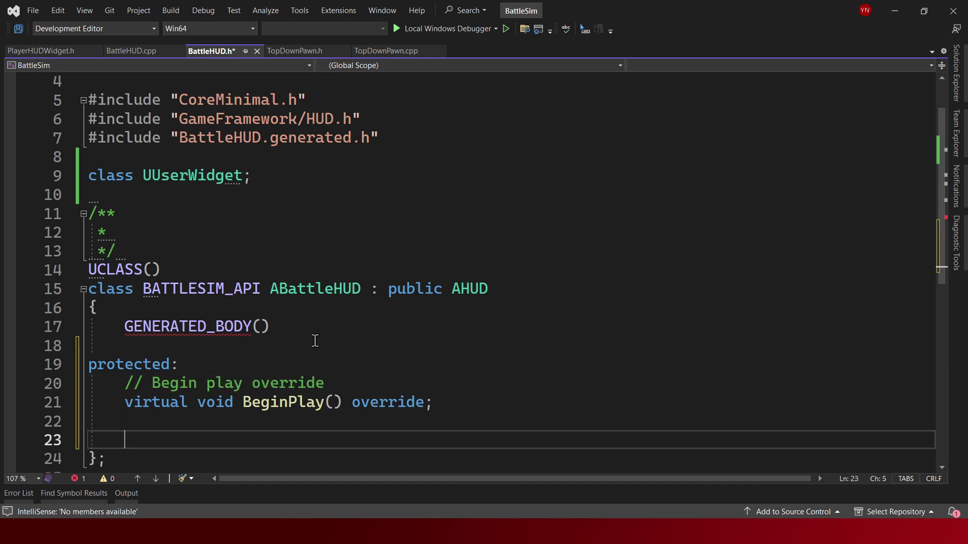
{"action": "key", "text": "Return"}
{"action": "key", "text": "Up"}
{"action": "type", "text": "protected"}
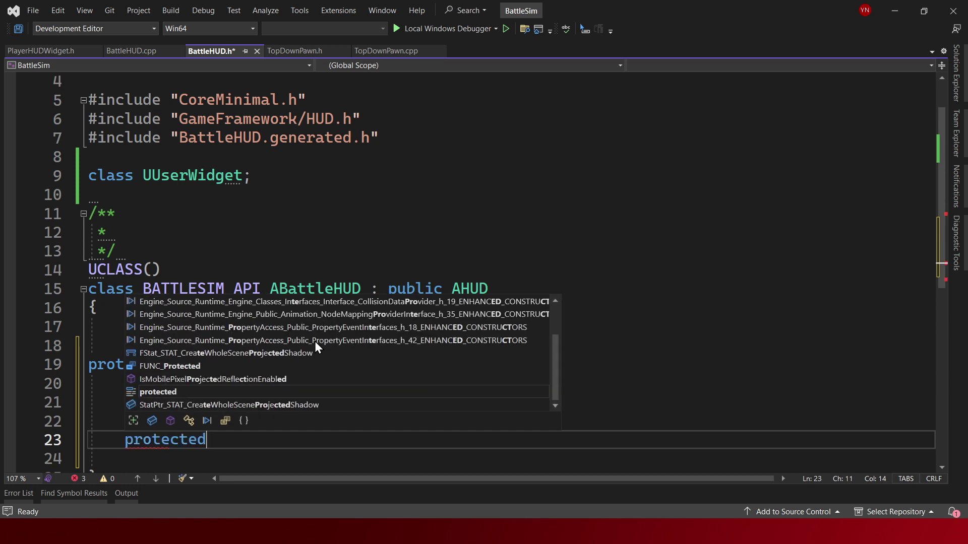
{"action": "type", "text": ":"}
{"action": "key", "text": "Return"}
Step: Declare a UUserWidget* PlayerHUD member
{"action": "type", "text": "UserWidget"}
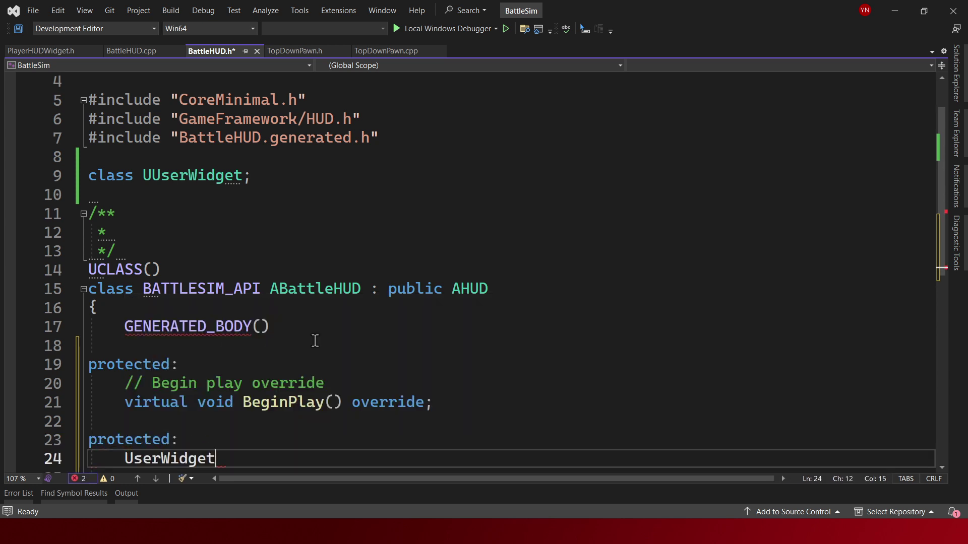
{"action": "type", "text": "* Player"}
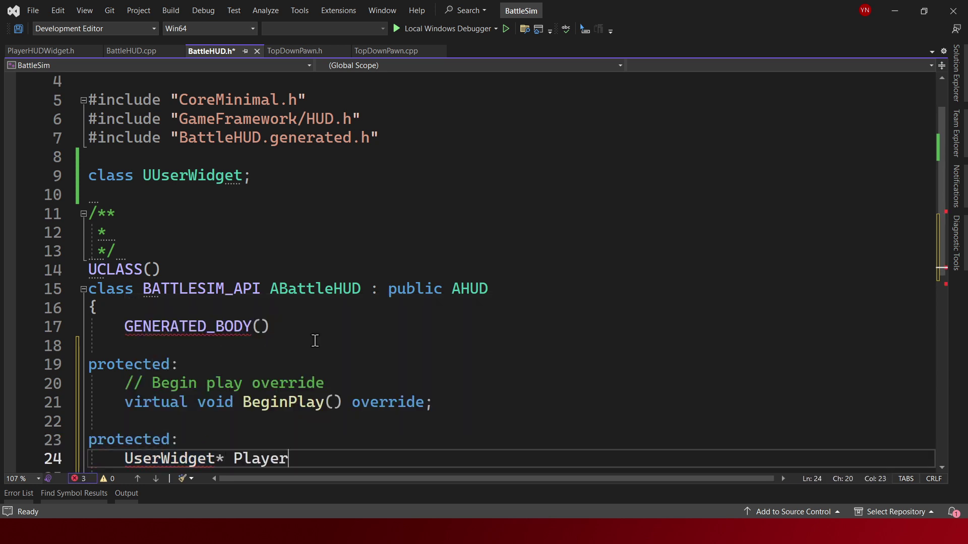
{"action": "type", "text": "HU&D"}
{"action": "key", "text": "ctrl+Left"}
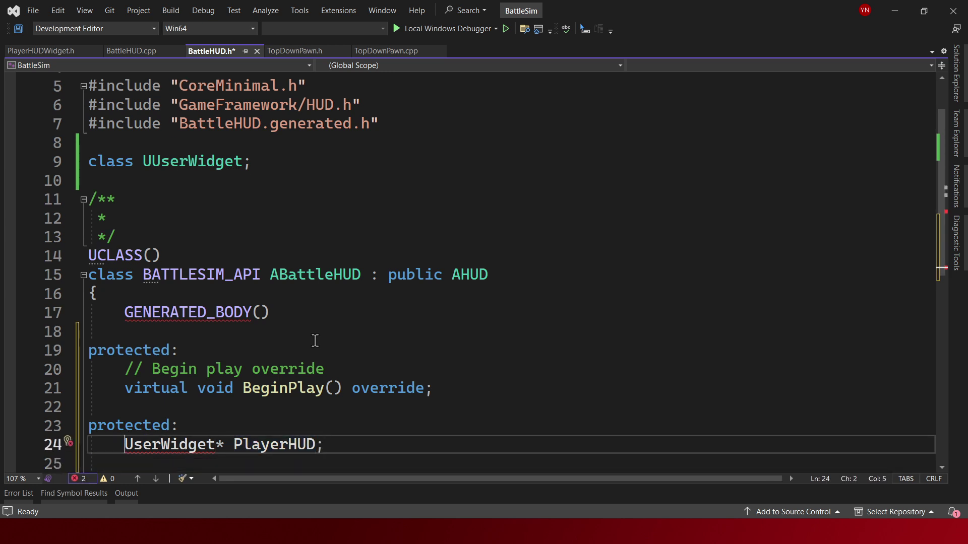
{"action": "key", "text": "ctrl+Left"}
{"action": "key", "text": "ctrl+Left"}
{"action": "type", "text": "U"}
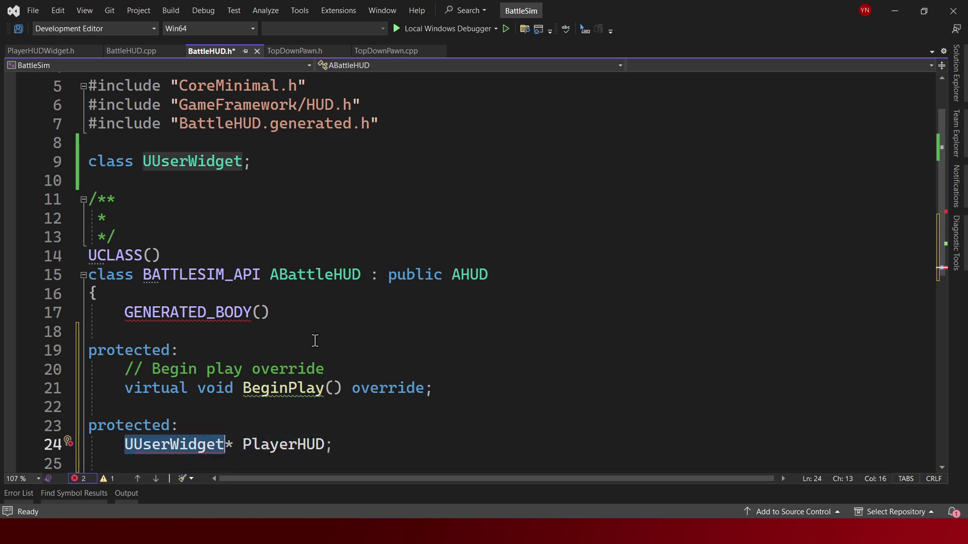
Step: Mark PlayerHUD with UPROPERTY(VisibleAnywhere, Category = "HUD") and a 'The player HUD Reference' comment
{"action": "key", "text": "ctrl+Return"}
{"action": "type", "text": "UPROPE"}
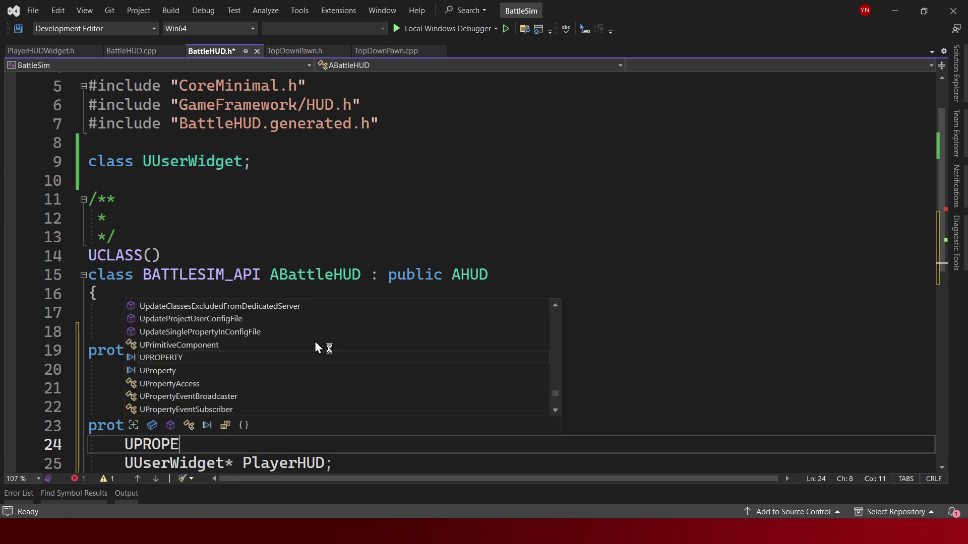
{"action": "type", "text": "RTY(Visible"}
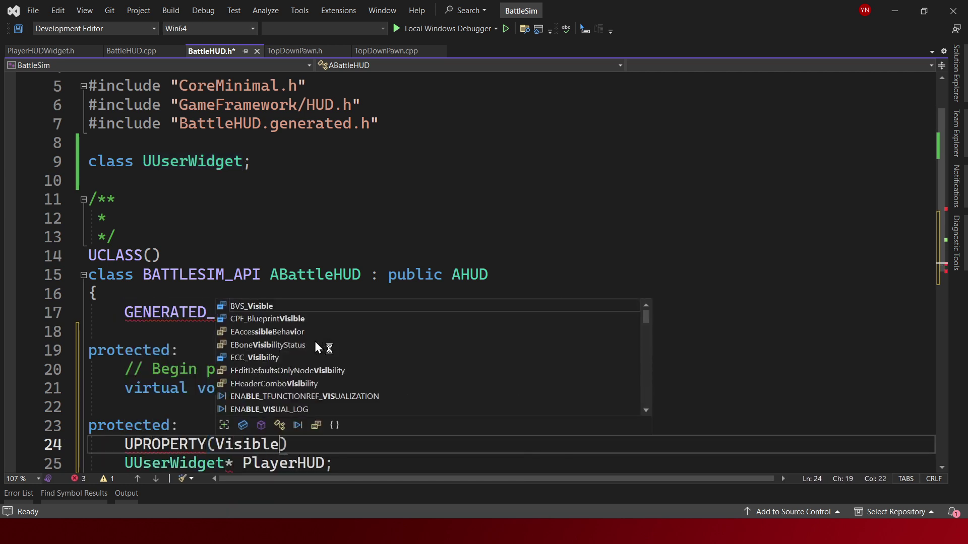
{"action": "type", "text": "Anywhere, Cat"}
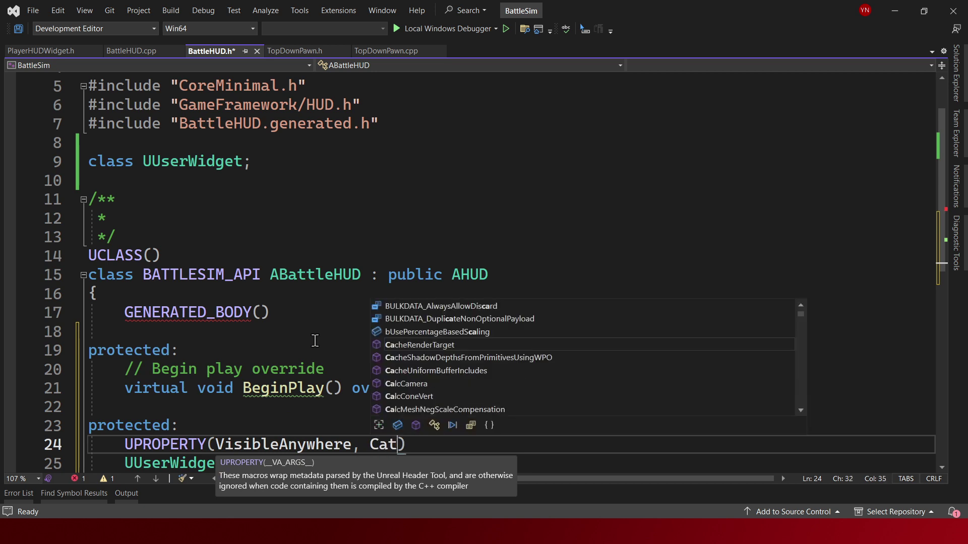
{"action": "type", "text": "ergo"}
{"action": "key", "text": "BackSpace"}
{"action": "key", "text": "BackSpace"}
{"action": "key", "text": "BackSpace"}
{"action": "type", "text": "gory"}
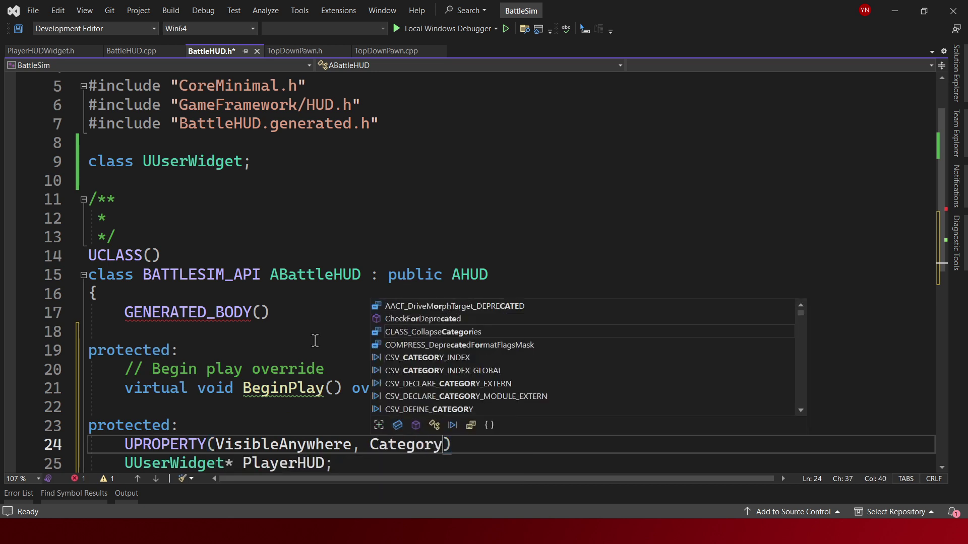
{"action": "type", "text": " = \"GH"}
{"action": "key", "text": "BackSpace"}
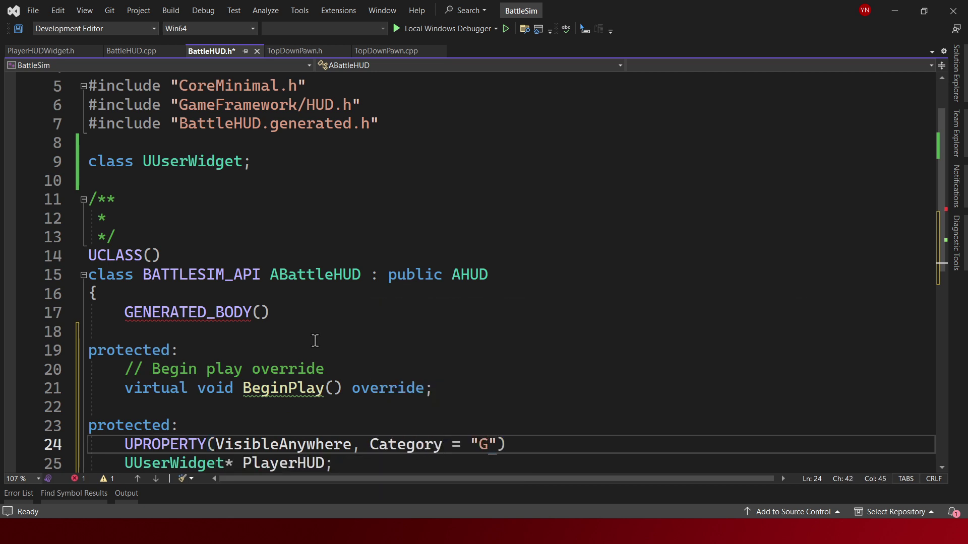
{"action": "key", "text": "BackSpace"}
{"action": "type", "text": "HUD"}
{"action": "scroll", "coordinate": [315, 340], "scroll_direction": "down", "scroll_amount": 2}
{"action": "key", "text": "ctrl+Return"}
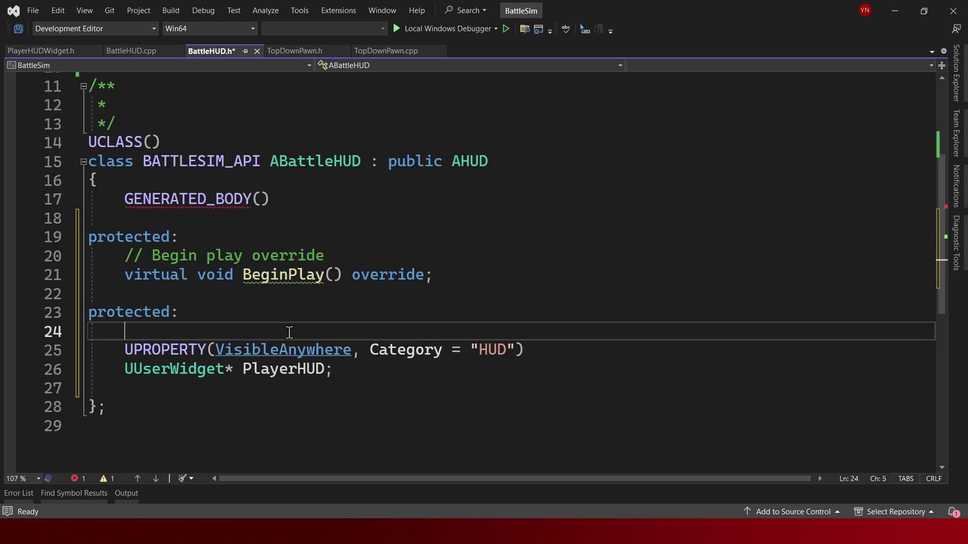
{"action": "type", "text": "/***"}
{"action": "type", "text": "Th */"}
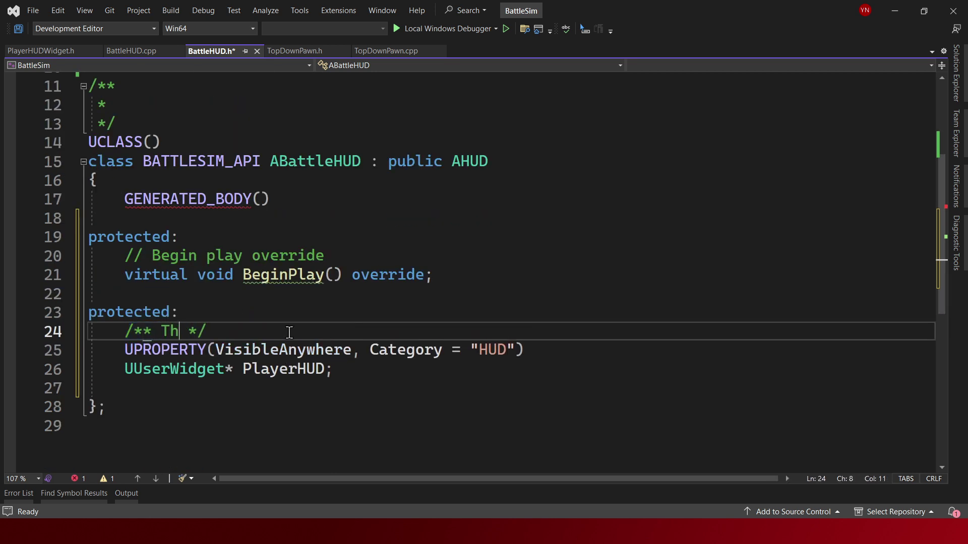
{"action": "type", "text": "e player HUD Ref"}
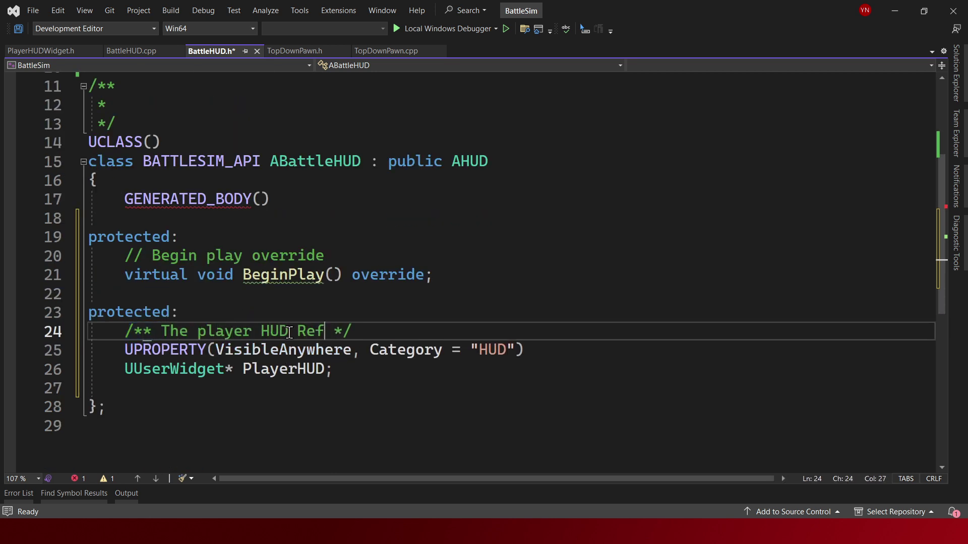
{"action": "type", "text": "erence"}
{"action": "key", "text": "Down"}
{"action": "key", "text": "Down"}
Step: Duplicate the PlayerHUD block and retype the first copy as TSubclassOf<UUserWidget> PlayerHUDTemplate
{"action": "key", "text": "shift+Up"}
{"action": "key", "text": "shift+Up"}
{"action": "key", "text": "shift+Up"}
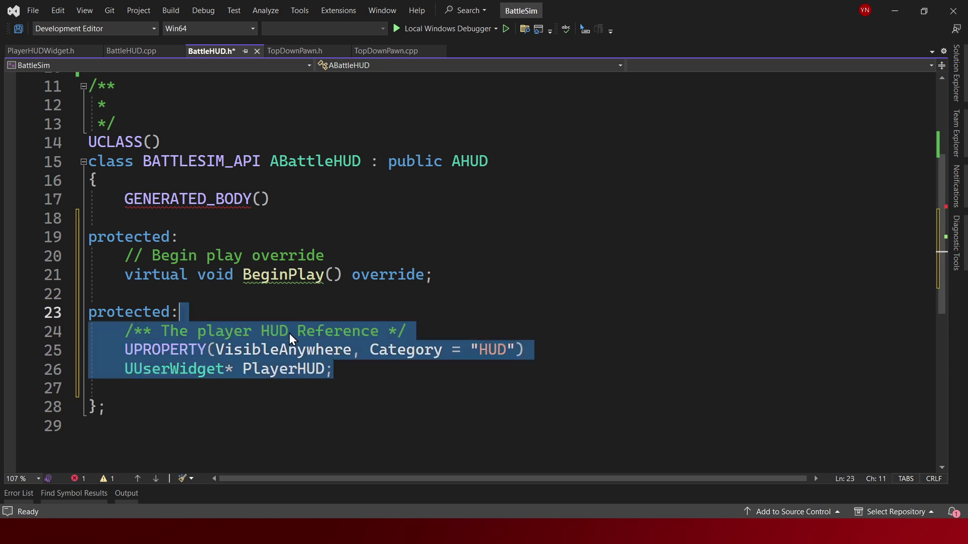
{"action": "key", "text": "ctrl+d"}
{"action": "key", "text": "Return"}
{"action": "key", "text": "Up"}
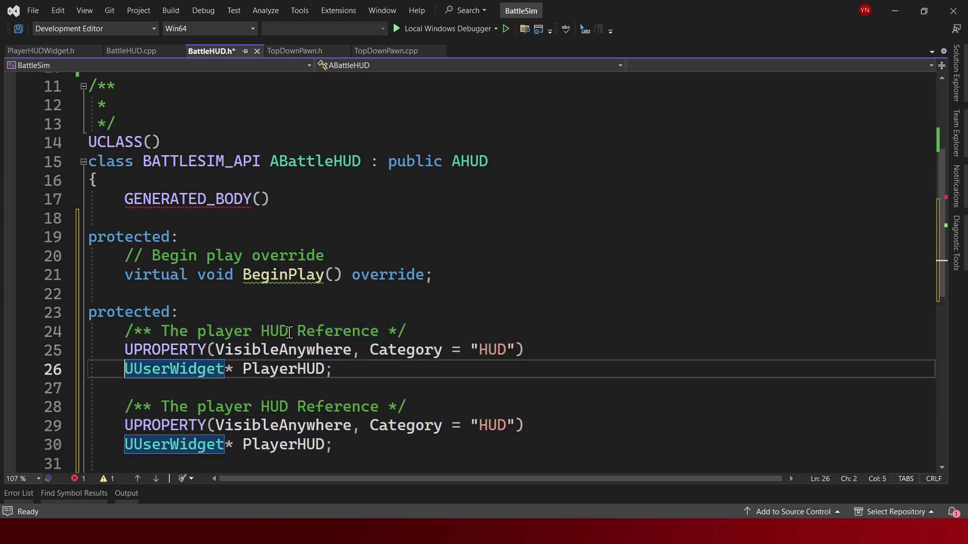
{"action": "key", "text": "ctrl+Right"}
{"action": "key", "text": "Delete"}
{"action": "key", "text": "ctrl+shift+Left"}
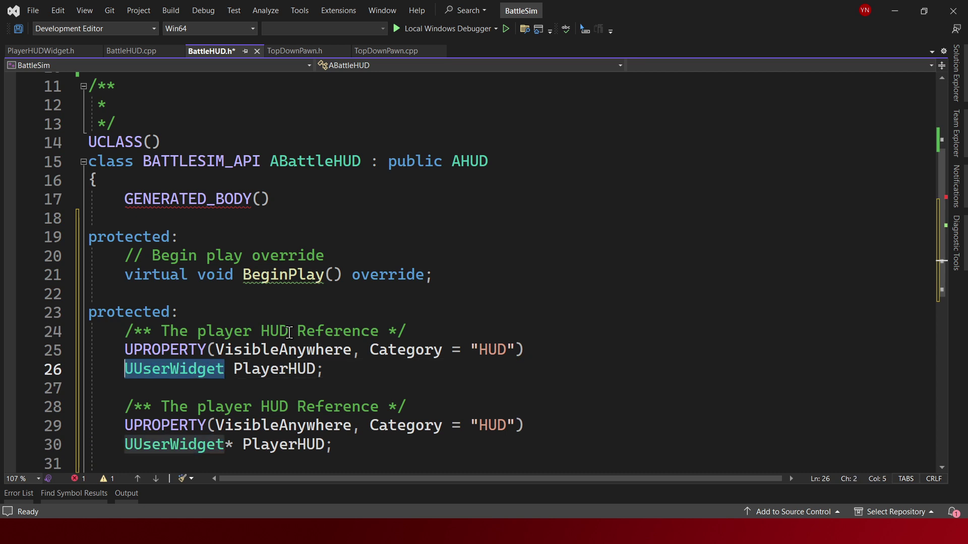
{"action": "type", "text": "<"}
{"action": "key", "text": "Home"}
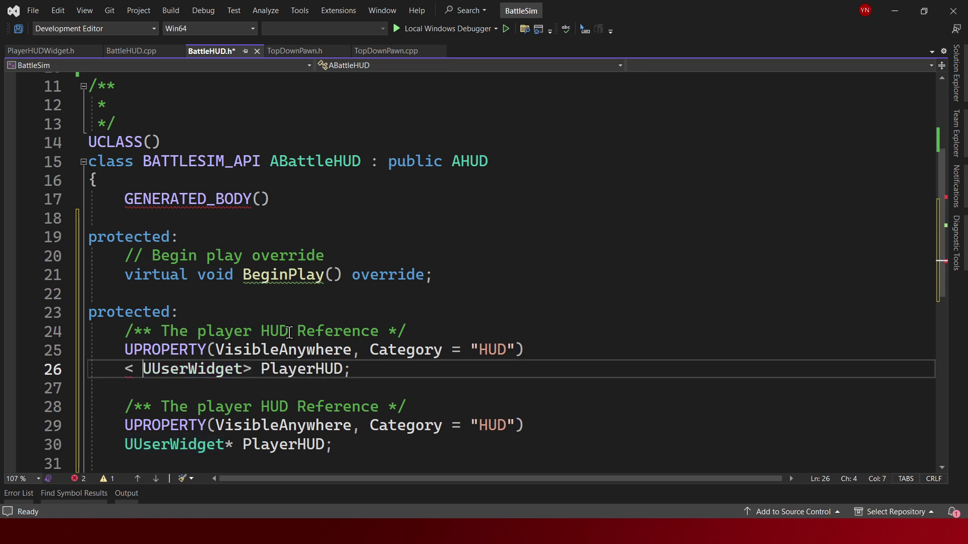
{"action": "type", "text": "TSubc"}
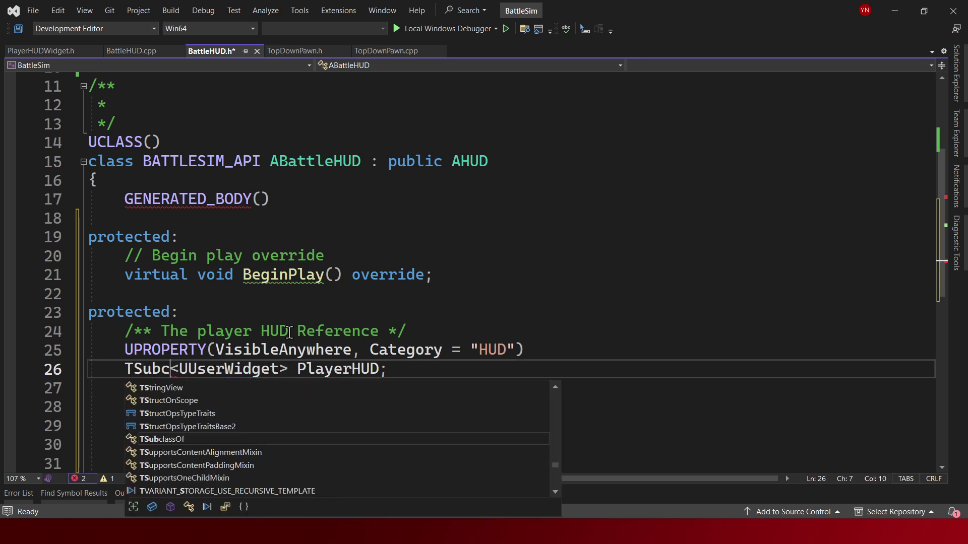
{"action": "type", "text": "lassOf"}
{"action": "key", "text": "ctrl+Right"}
{"action": "key", "text": "ctrl+Right"}
{"action": "key", "text": "ctrl+Right"}
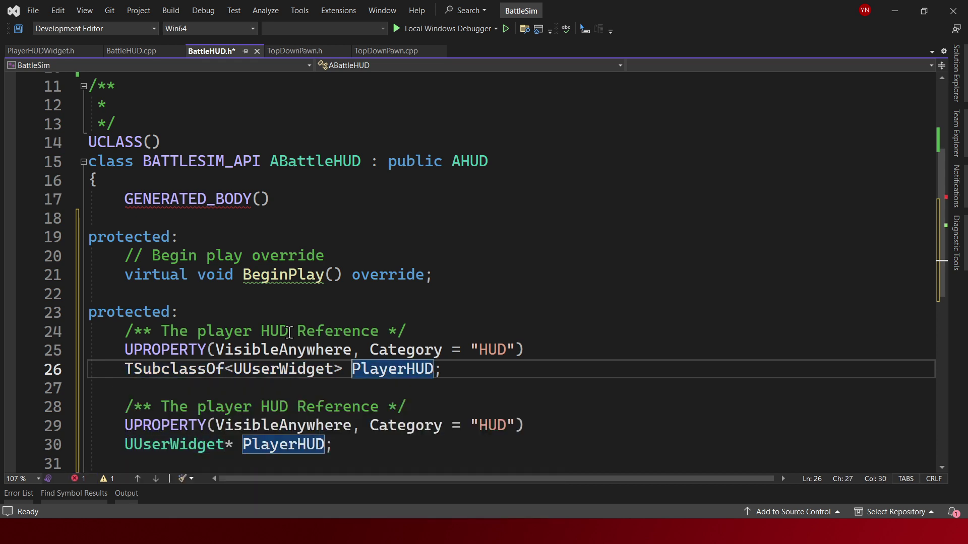
{"action": "key", "text": "ctrl+Right"}
{"action": "type", "text": "Tem"}
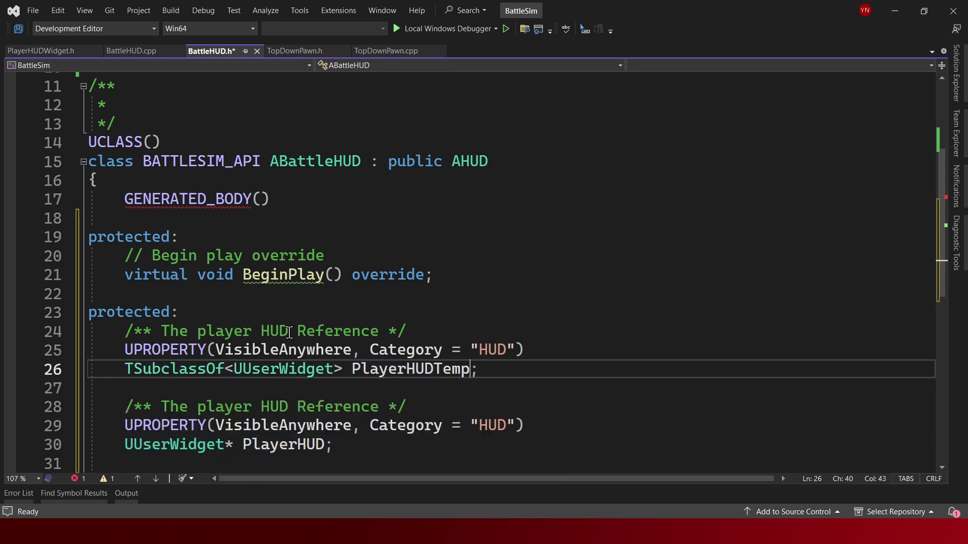
Step: Change that property's comment to 'The player HUD Template' and save the header
{"action": "key", "text": "Up"}
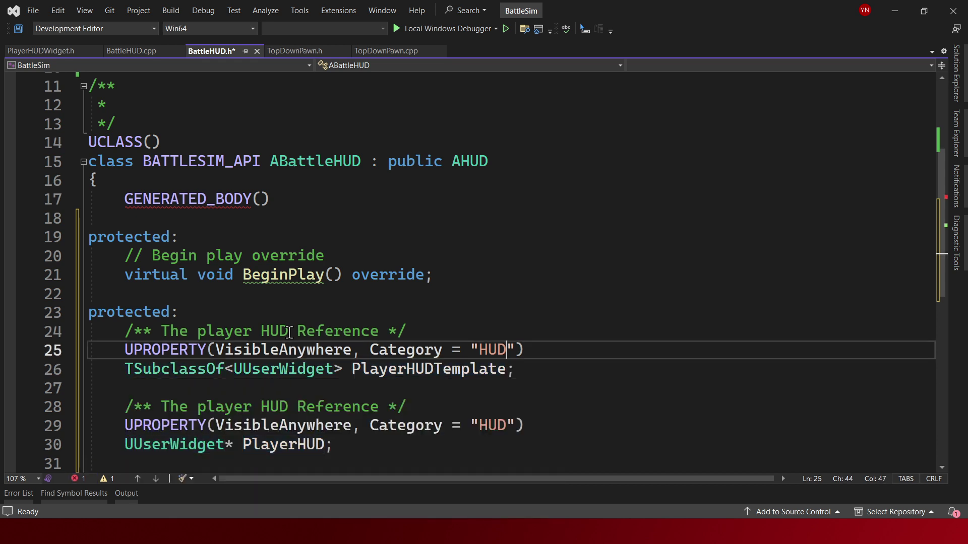
{"action": "key", "text": "Up"}
{"action": "key", "text": "Left"}
{"action": "key", "text": "ctrl+shift+Left"}
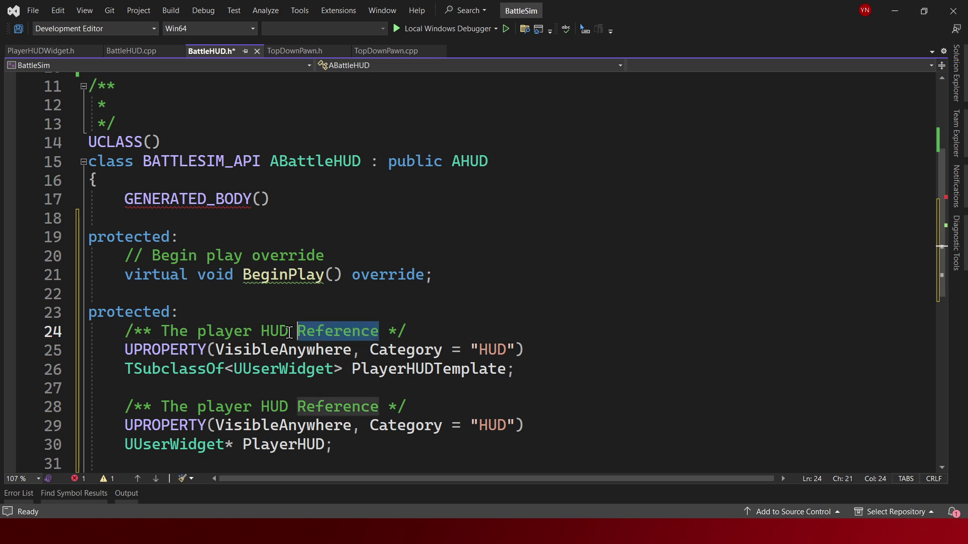
{"action": "type", "text": "Template"}
{"action": "key", "text": "ctrl+s"}
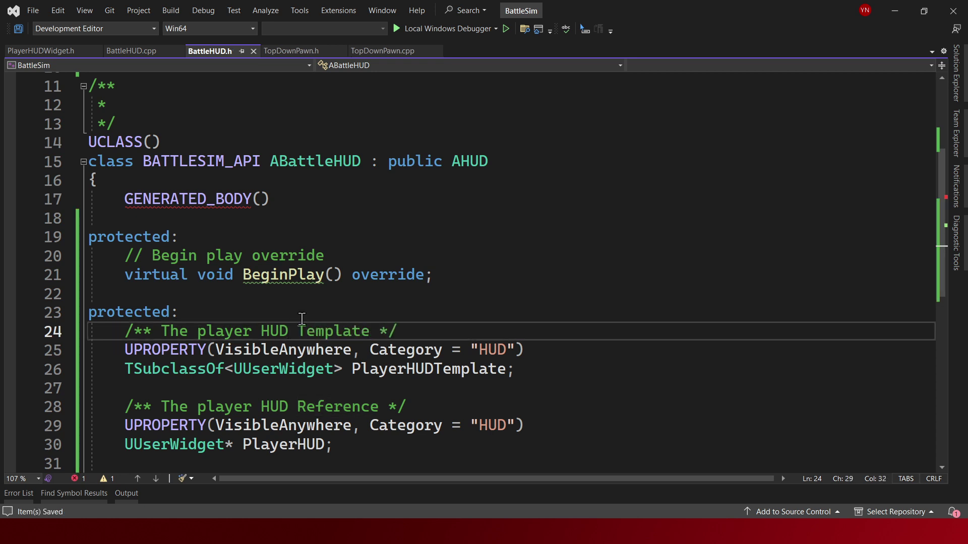
Step: Generate an empty ABattleHUD::BeginPlay() definition in BattleHUD.cpp via quick actions
{"action": "left_click", "coordinate": [307, 276]}
{"action": "key", "text": "ctrl+period"}
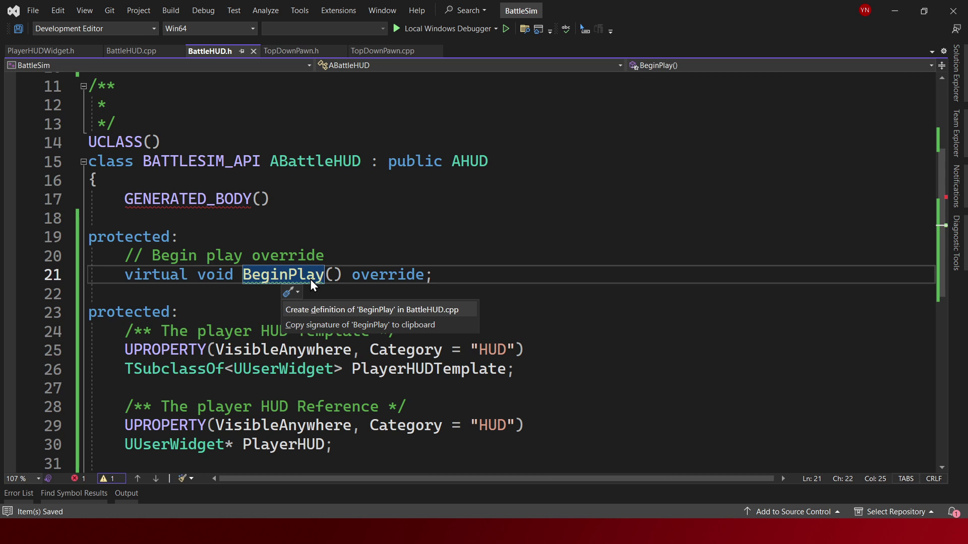
{"action": "key", "text": "Return"}
Step: Call Super::BeginPlay(); inside the BeginPlay body and save BattleHUD.cpp
{"action": "left_click", "coordinate": [265, 194]}
{"action": "key", "text": "Return"}
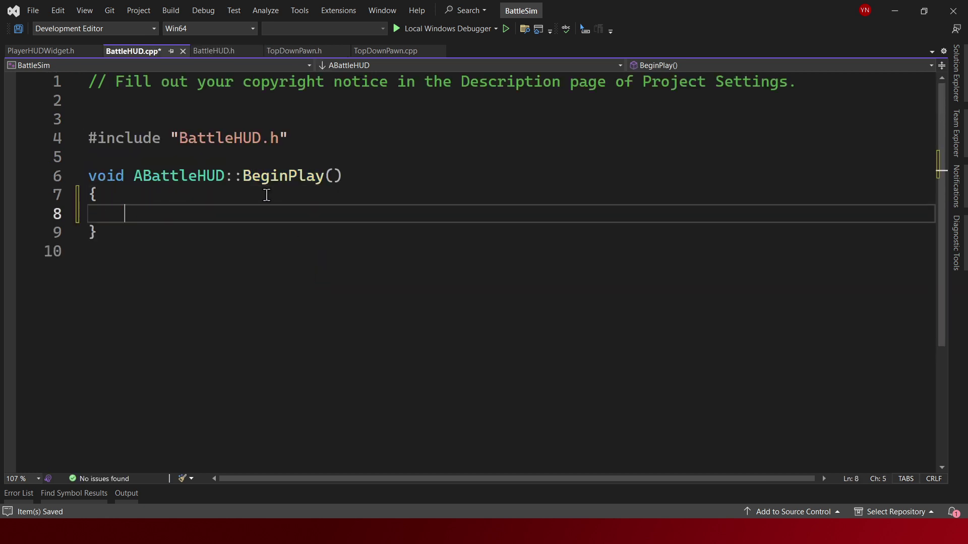
{"action": "type", "text": "Sup"}
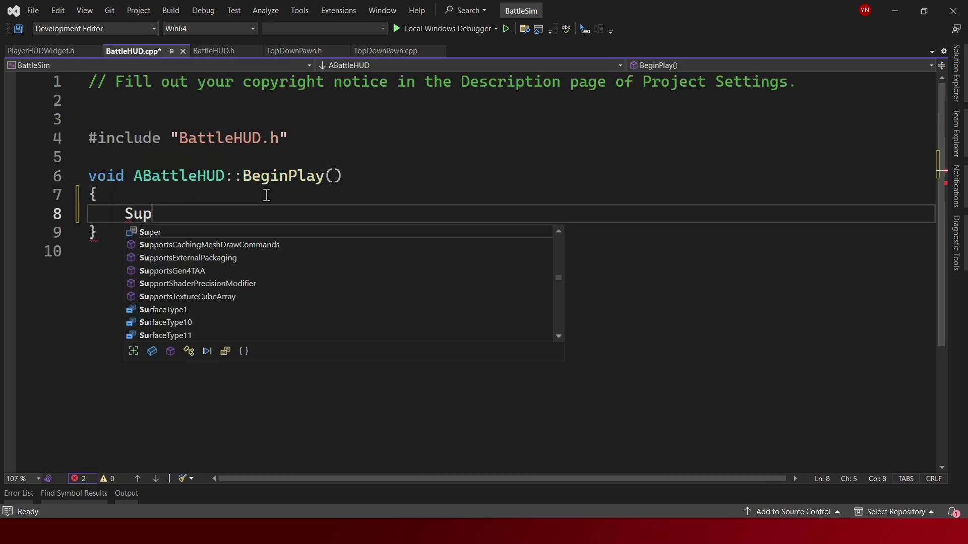
{"action": "key", "text": "Escape"}
{"action": "type", "text": "er::Begin"}
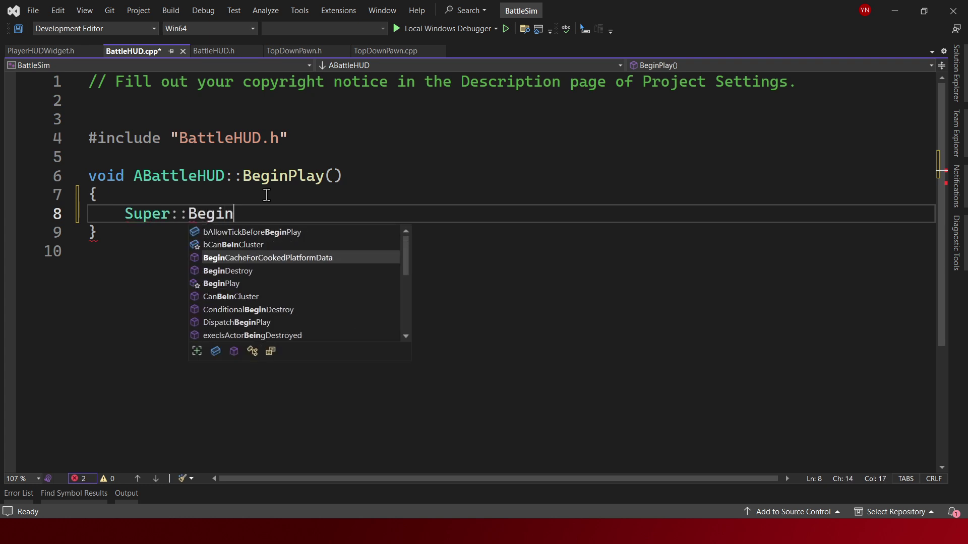
{"action": "type", "text": "Play();"}
{"action": "key", "text": "ctrl+s"}
Step: Add an #include for "Blueprints/UserWidget.h" above the BeginPlay function and save
{"action": "key", "text": "Up"}
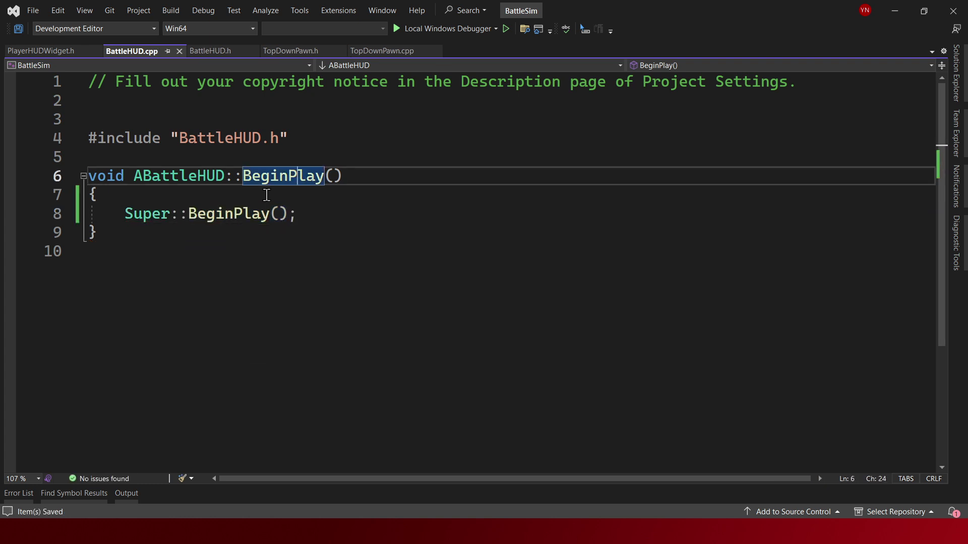
{"action": "key", "text": "Home"}
{"action": "key", "text": "Return"}
{"action": "key", "text": "Up"}
{"action": "key", "text": "Return"}
{"action": "key", "text": "Up"}
{"action": "type", "text": "#include"}
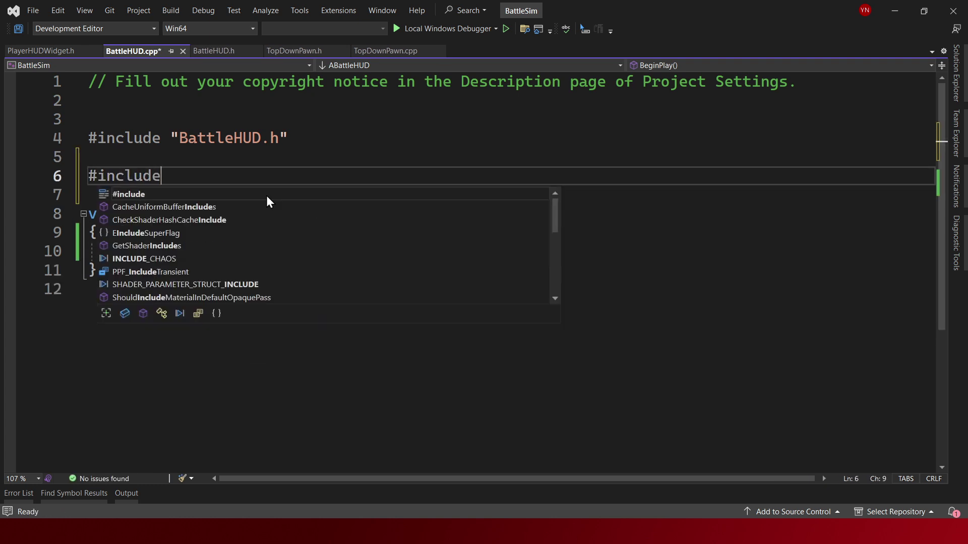
{"action": "type", "text": " \"Bat"}
{"action": "key", "text": "BackSpace"}
{"action": "key", "text": "BackSpace"}
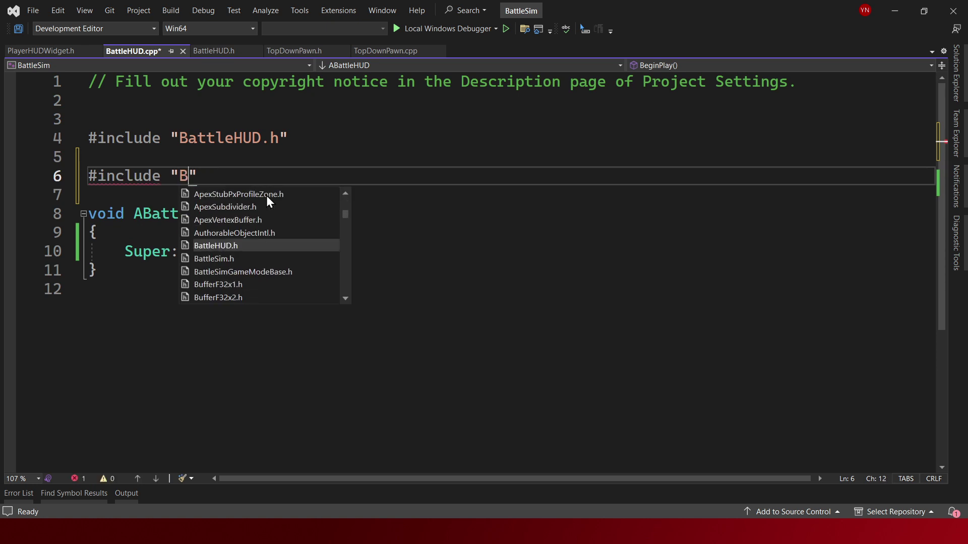
{"action": "type", "text": "lueprints"}
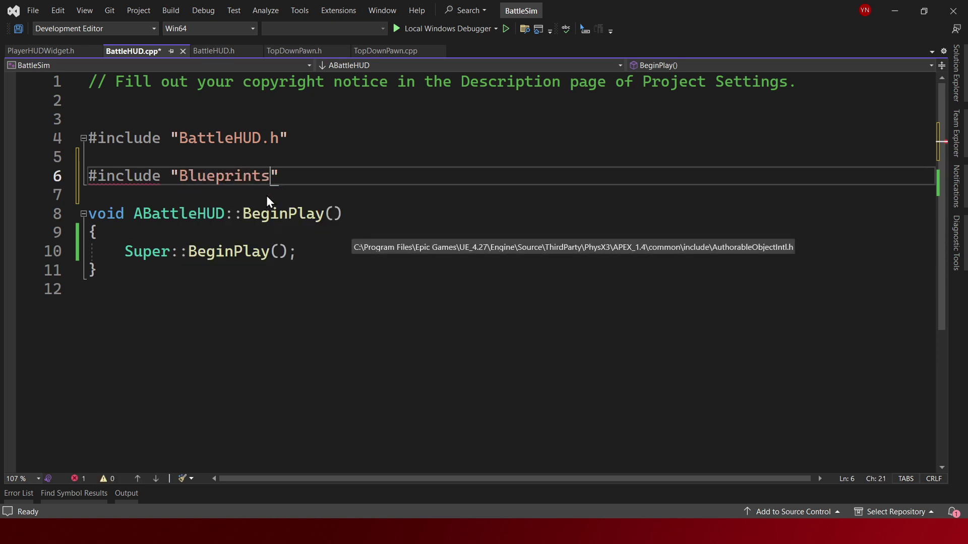
{"action": "type", "text": "/UserWidget.h"}
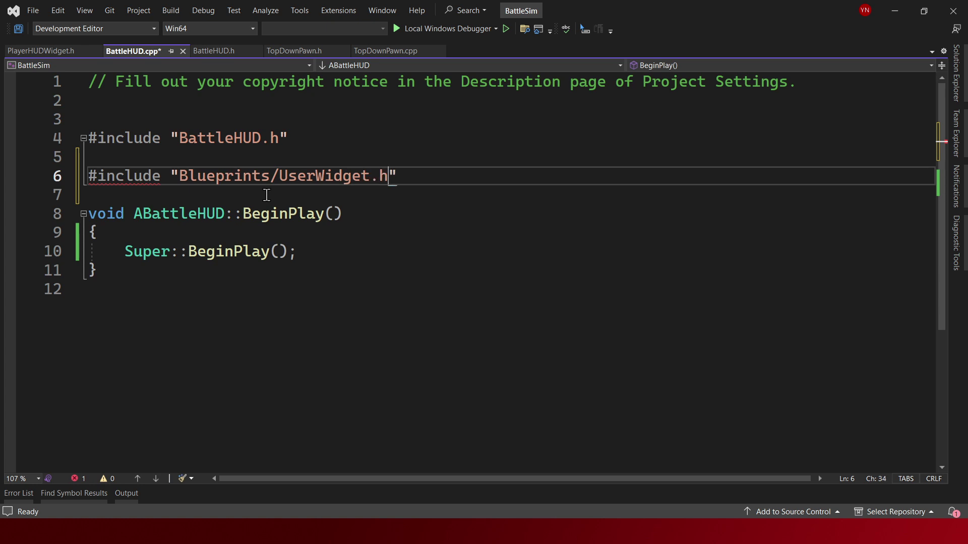
{"action": "key", "text": "ctrl+s"}
Step: Start a PlayerHUD = assignment below the Super call and save
{"action": "left_click", "coordinate": [363, 251]}
{"action": "key", "text": "Return"}
{"action": "key", "text": "Return"}
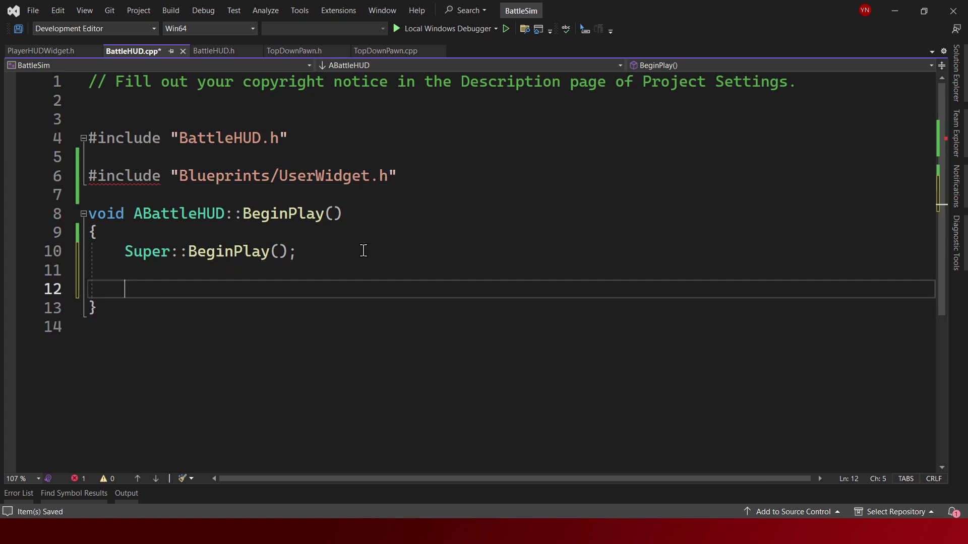
{"action": "type", "text": "PlayerH"}
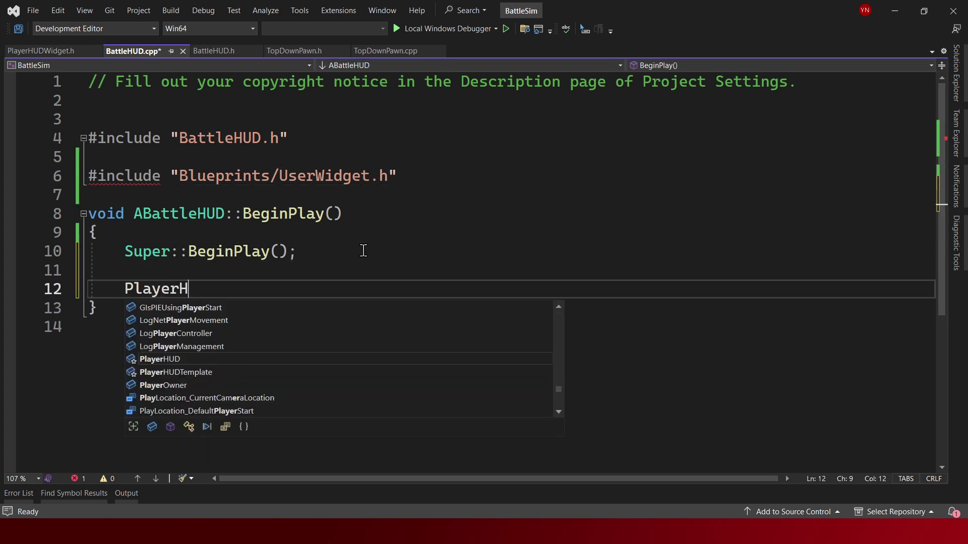
{"action": "type", "text": "u"}
{"action": "key", "text": "BackSpace"}
{"action": "type", "text": "U"}
{"action": "key", "text": "Tab"}
{"action": "type", "text": "="}
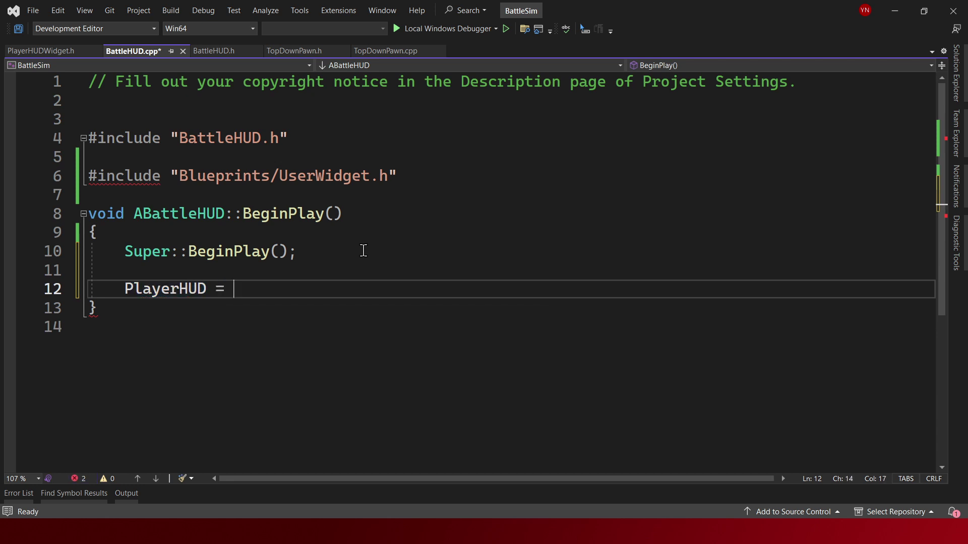
{"action": "key", "text": "ctrl+s"}
Step: Correct the include to "Blueprint/UserWidget.h" and search the solution files for userwidget.h
{"action": "left_click", "coordinate": [268, 174]}
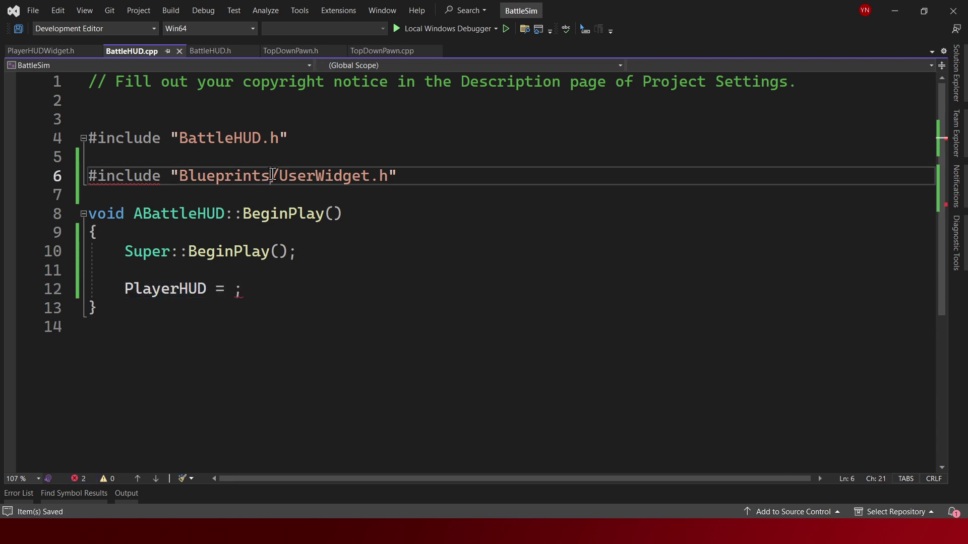
{"action": "key", "text": "BackSpace"}
{"action": "left_click", "coordinate": [294, 295]}
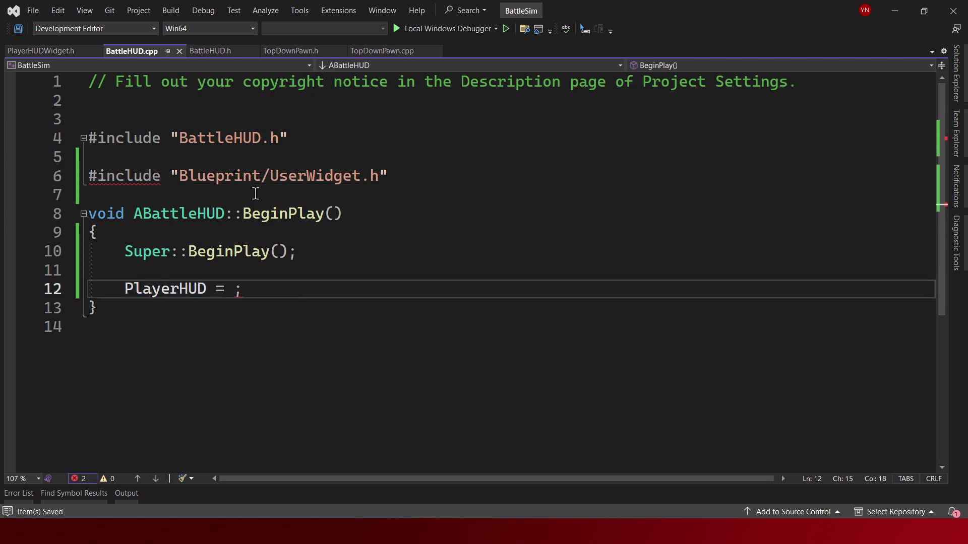
{"action": "left_click", "coordinate": [252, 176]}
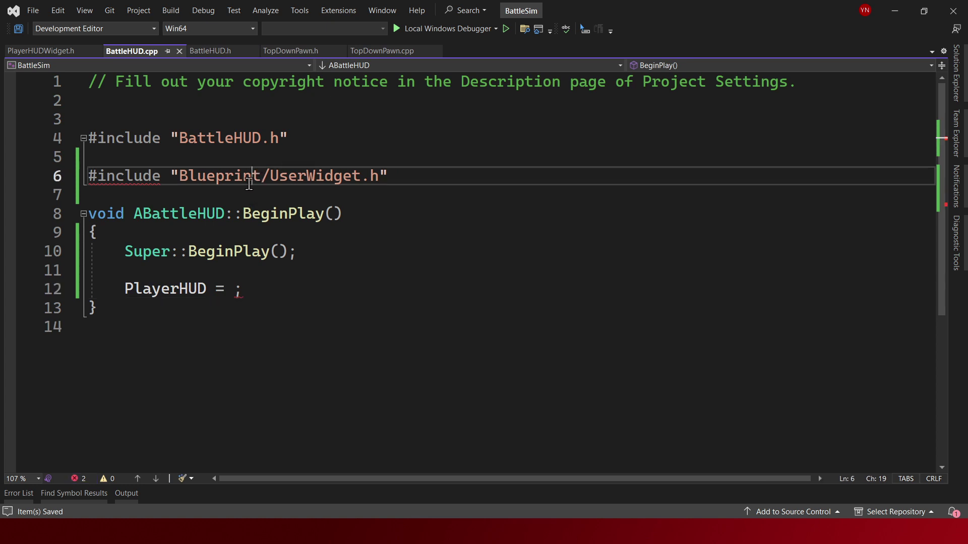
{"action": "mouse_move", "coordinate": [112, 177]}
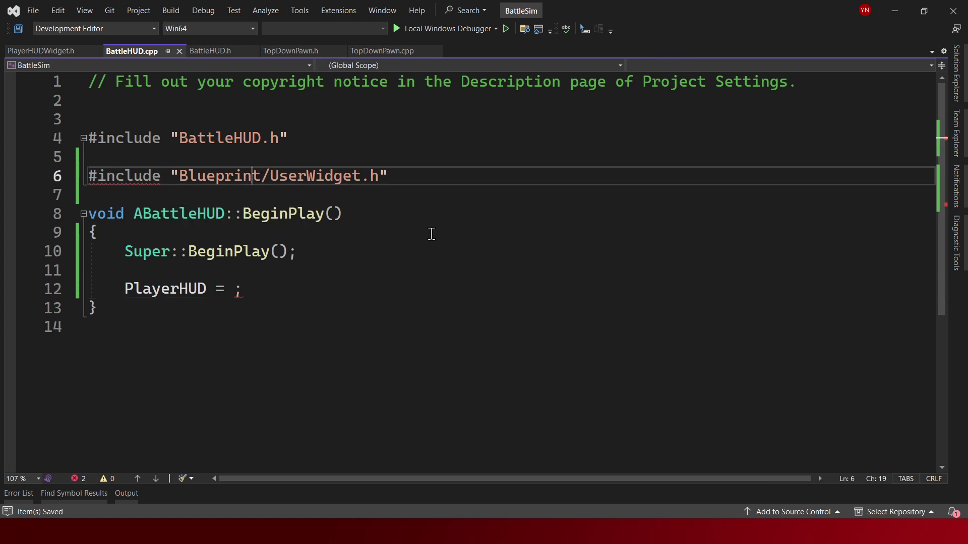
{"action": "left_click", "coordinate": [391, 250]}
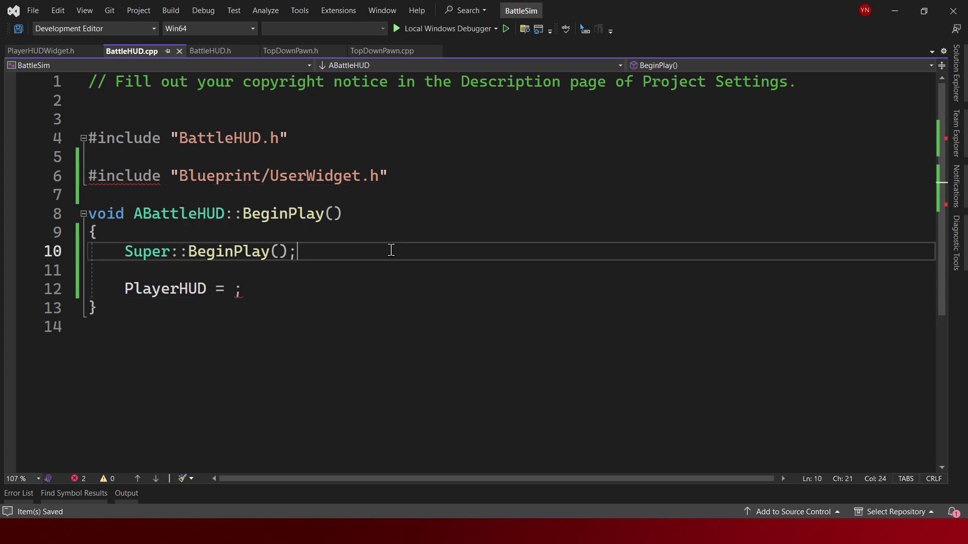
{"action": "left_click", "coordinate": [962, 94]}
{"action": "left_click", "coordinate": [815, 82]}
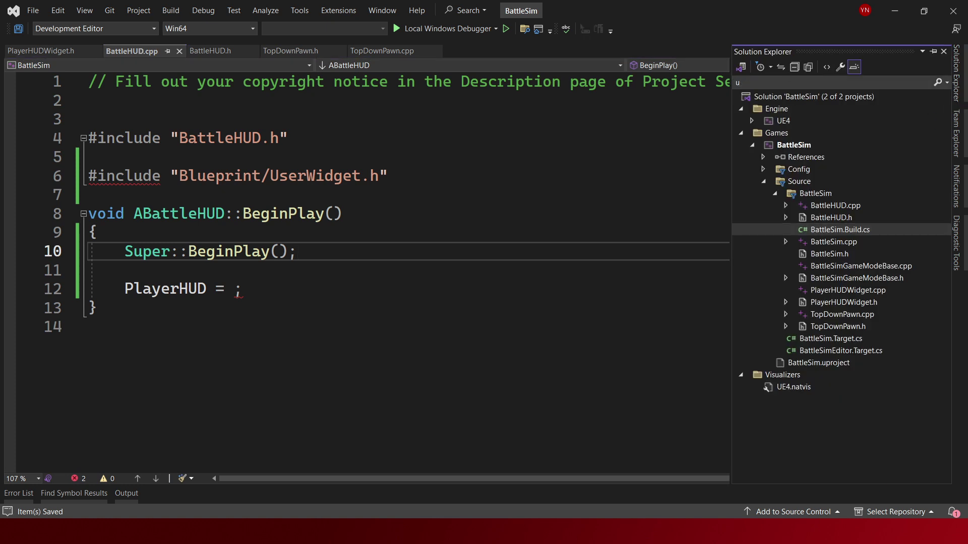
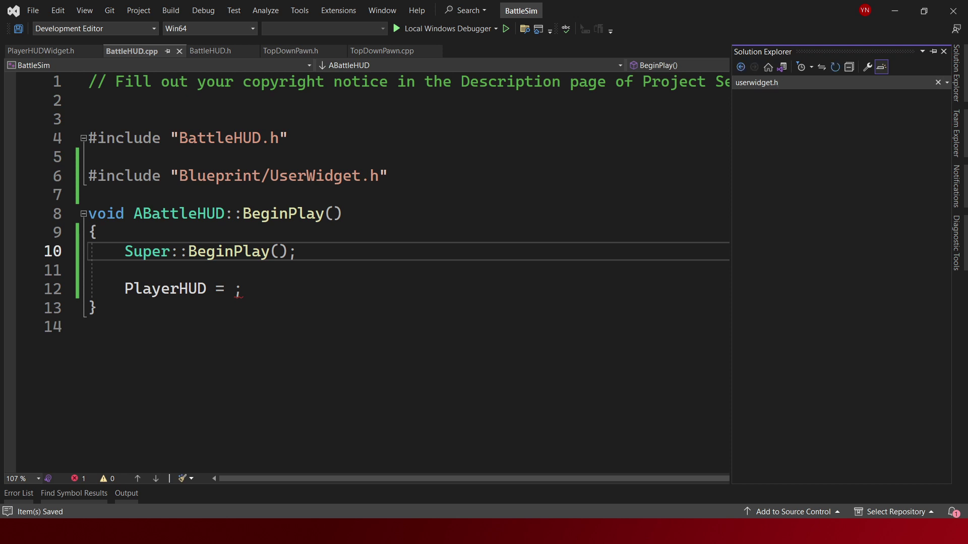
Step: Switch from BattleHUD.cpp to its BattleHUD.h header, below the PlayerHUD declaration
{"action": "left_click", "coordinate": [320, 186]}
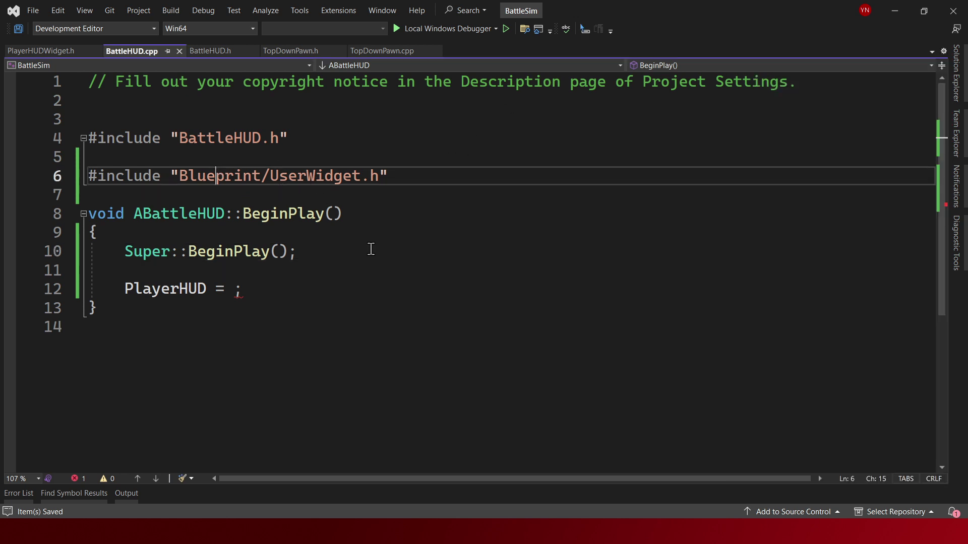
{"action": "left_click", "coordinate": [484, 247]}
{"action": "left_click", "coordinate": [598, 191]}
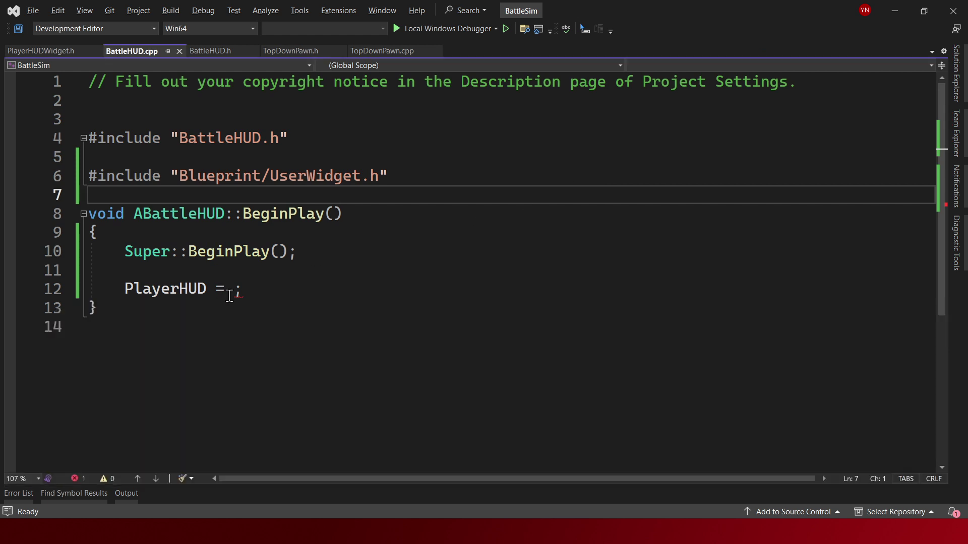
{"action": "key", "text": "ctrl+k"}
{"action": "key", "text": "ctrl+o"}
{"action": "key", "text": "ctrl+s"}
{"action": "scroll", "coordinate": [399, 166], "scroll_direction": "down", "scroll_amount": 4}
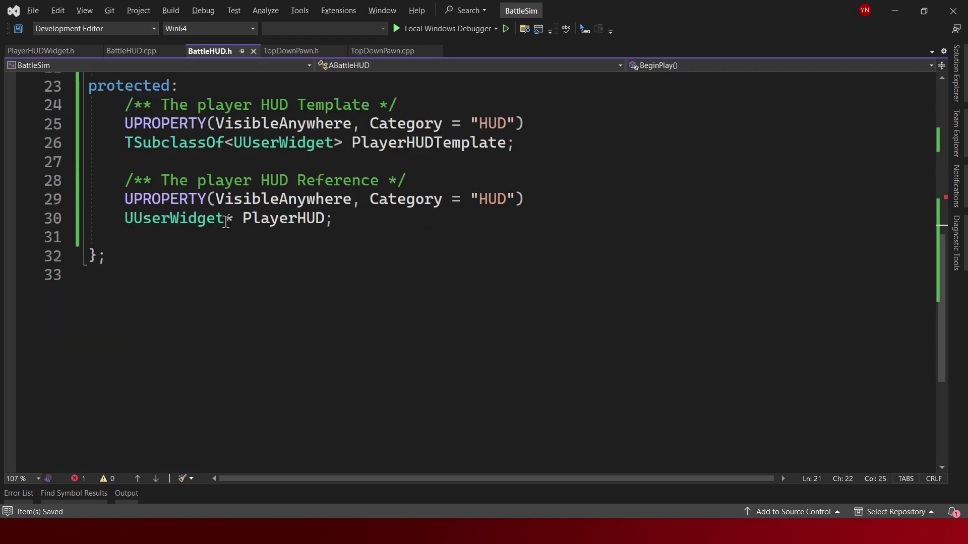
{"action": "scroll", "coordinate": [400, 168], "scroll_direction": "down", "scroll_amount": 1}
Step: Add a protected: section declaring CreateWidget(const TSubclassOf<UUserWidget>& Template)
{"action": "left_click", "coordinate": [397, 161]}
{"action": "key", "text": "Return"}
{"action": "key", "text": "Return"}
{"action": "type", "text": "v"}
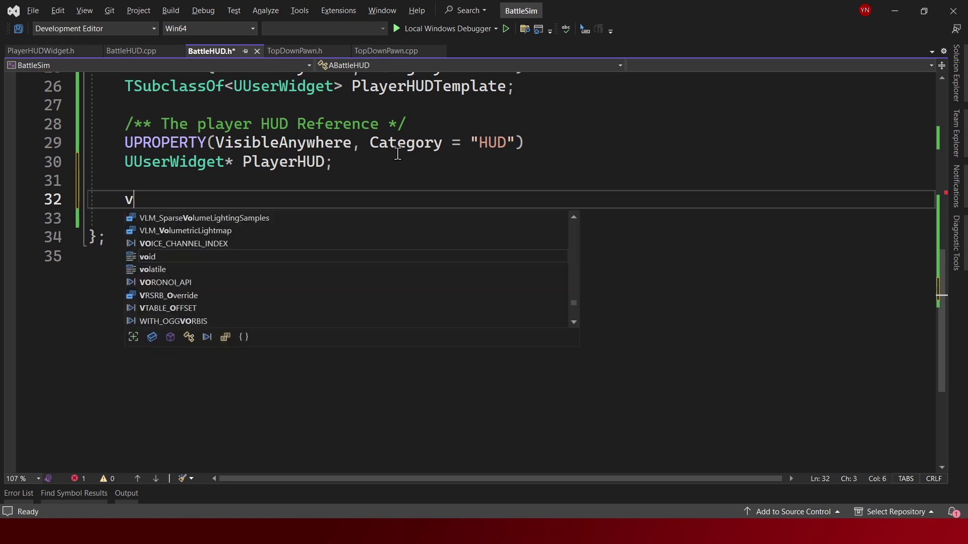
{"action": "key", "text": "BackSpace"}
{"action": "type", "text": "protected:"}
{"action": "key", "text": "Return"}
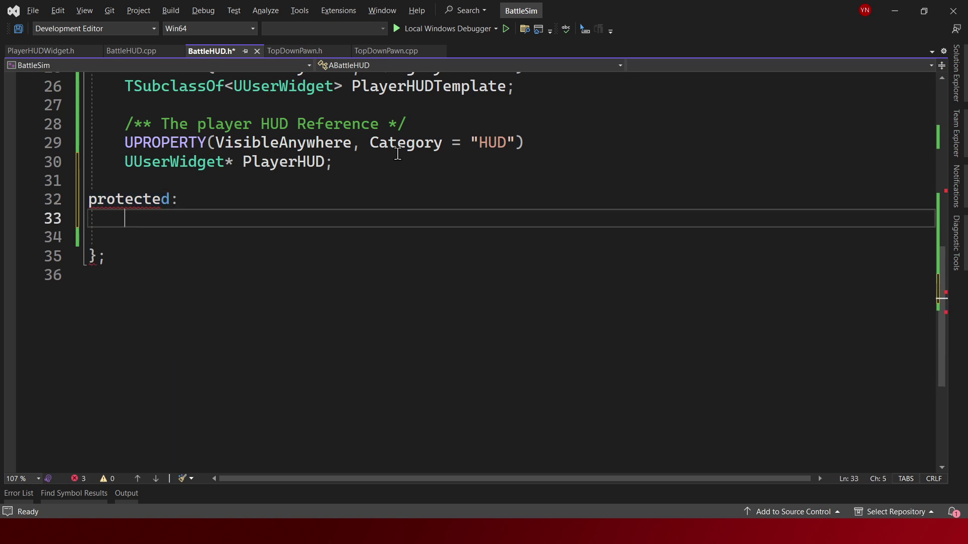
{"action": "type", "text": "void Crea"}
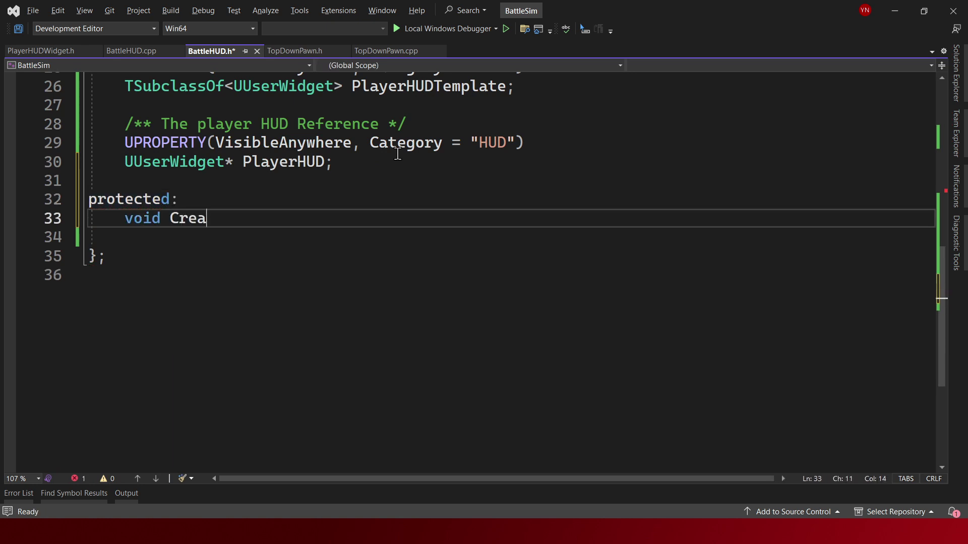
{"action": "type", "text": "teT"}
{"action": "key", "text": "BackSpace"}
{"action": "type", "text": "et("}
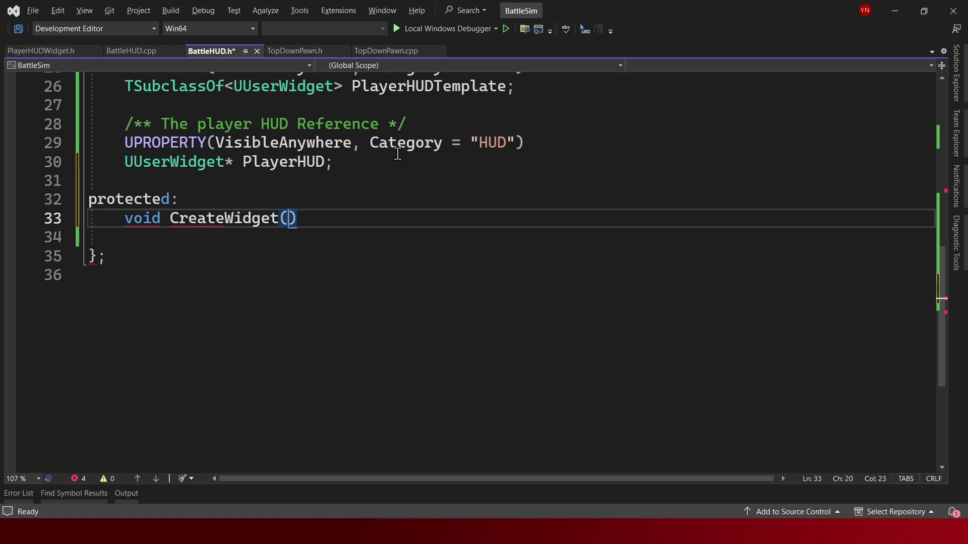
{"action": "type", "text": "co"}
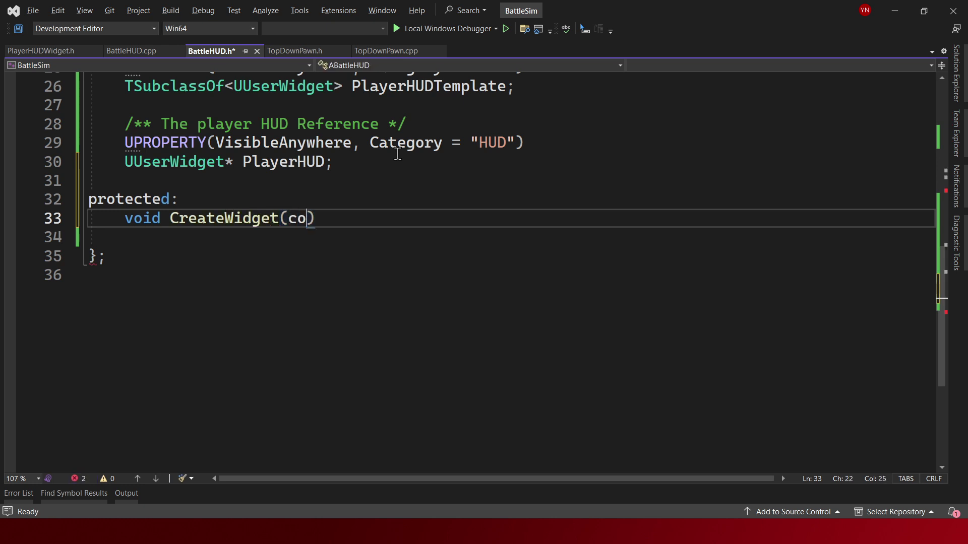
{"action": "type", "text": "nst TSubclass"}
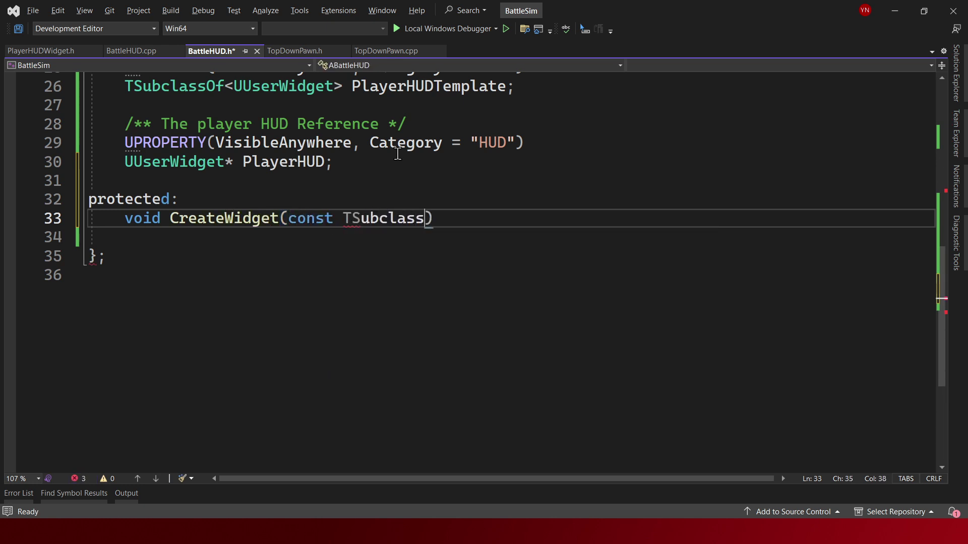
{"action": "type", "text": "Of<UUs"}
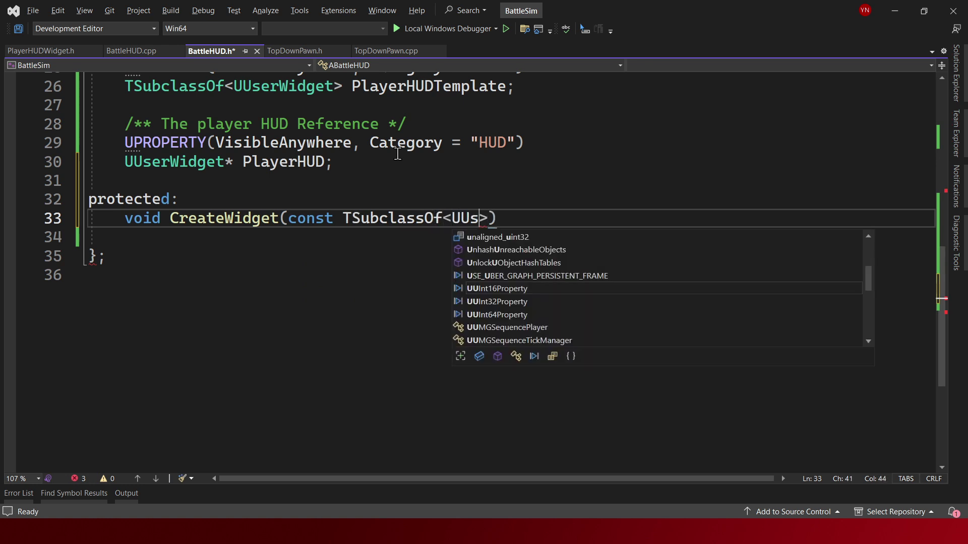
{"action": "type", "text": "erWidget>&"}
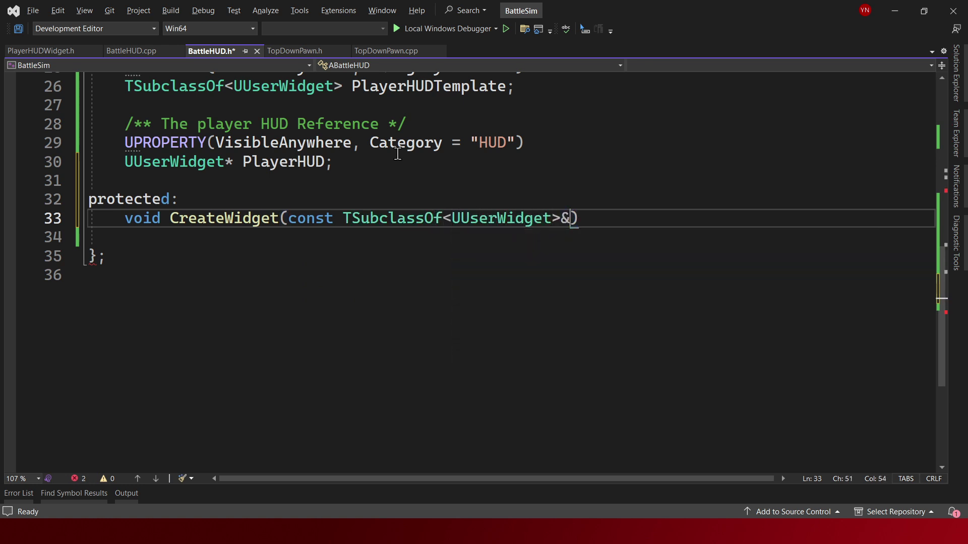
{"action": "type", "text": " T"}
{"action": "type", "text": "emplate);"}
Step: Add a '/** Create the widget' comment, make the return type UUserWidget*, and save
{"action": "key", "text": "ctrl+Return"}
{"action": "type", "text": "/"}
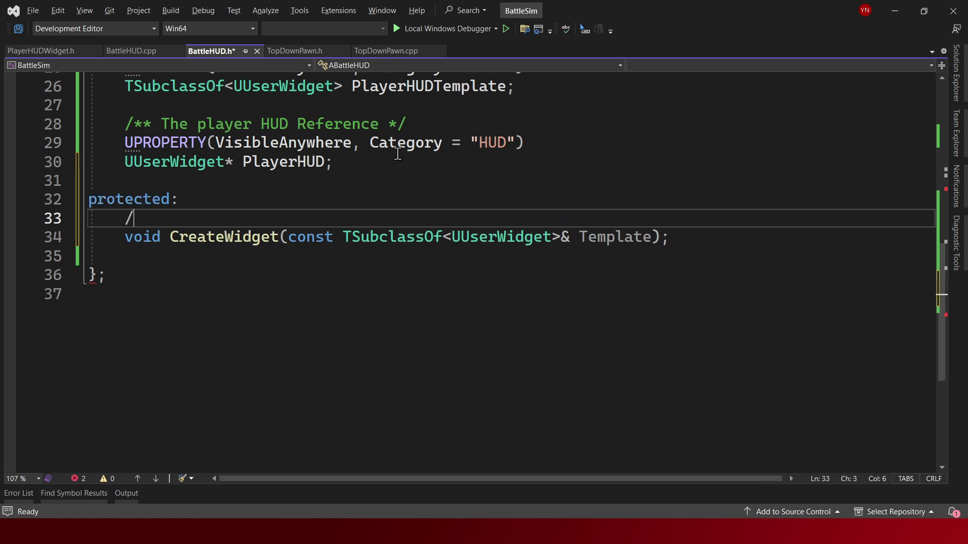
{"action": "type", "text": "***"}
{"action": "type", "text": "Create"}
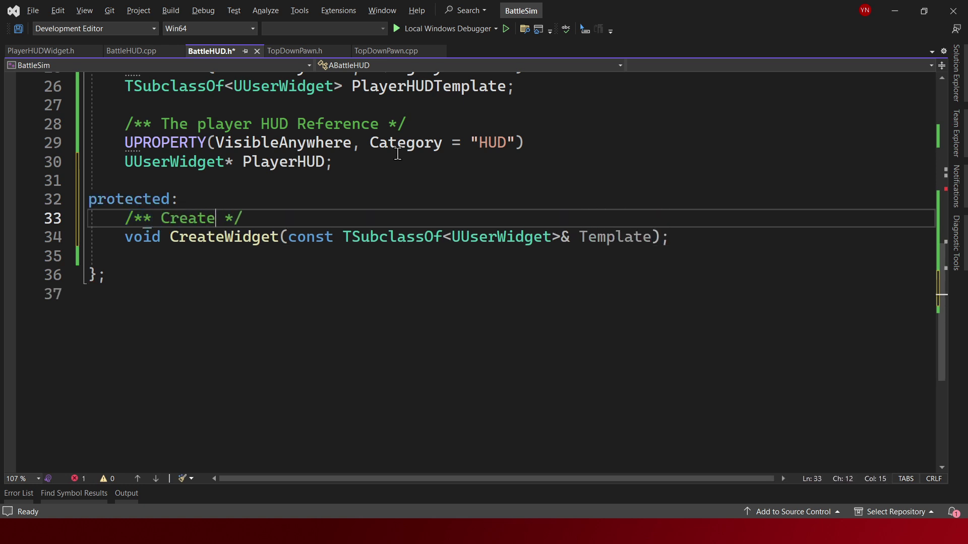
{"action": "type", "text": " the widget"}
{"action": "key", "text": "Down"}
{"action": "key", "text": "ctrl+Left"}
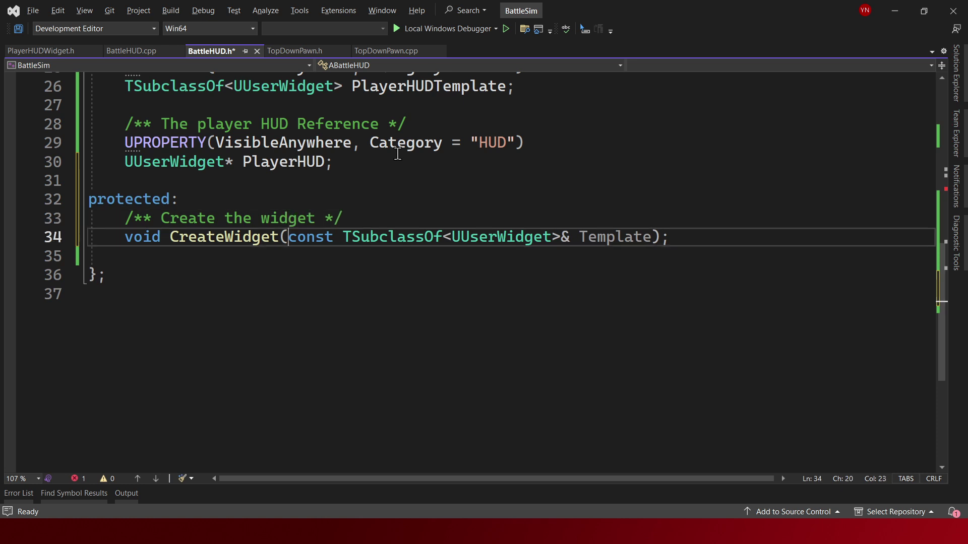
{"action": "key", "text": "ctrl+Left"}
{"action": "key", "text": "ctrl+Left"}
{"action": "key", "text": "ctrl+Left"}
{"action": "type", "text": "UUser"}
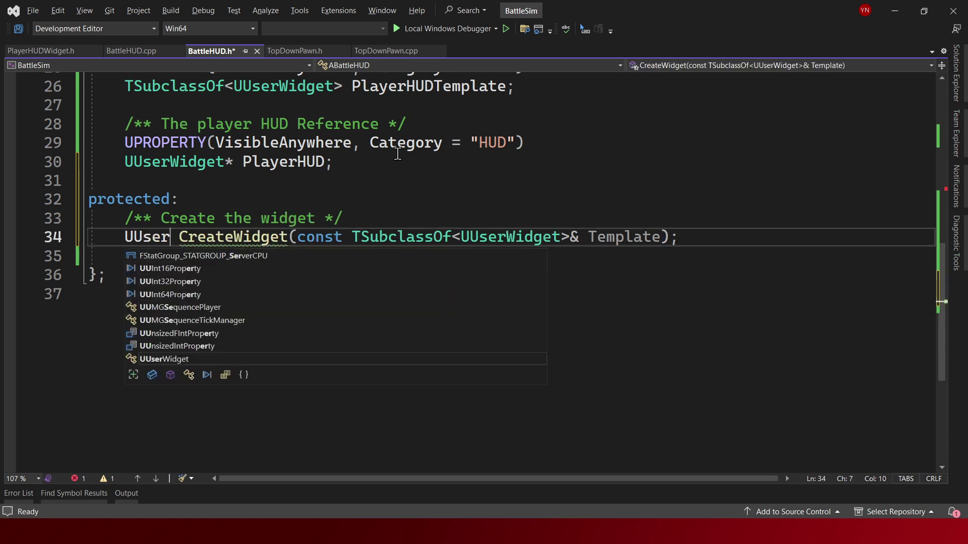
{"action": "type", "text": "Widget*"}
{"action": "key", "text": "ctrl+s"}
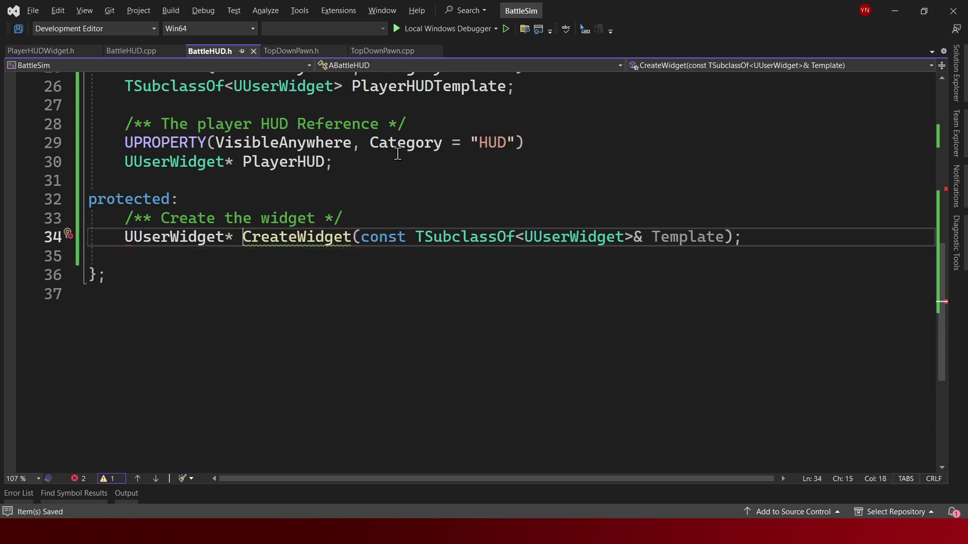
Step: Generate the CreateWidget definition in BattleHUD.cpp with Quick Actions and select its nullptr
{"action": "key", "text": "ctrl+period"}
{"action": "key", "text": "Return"}
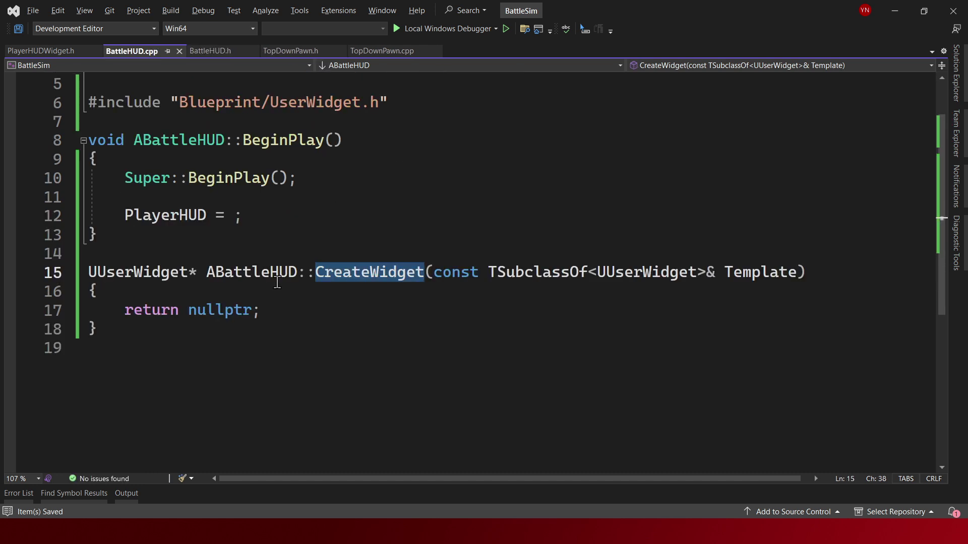
{"action": "double_click", "coordinate": [207, 311]}
Step: Return CreateWidget<UUserWidget>() instead of nullptr, save, and jump back to the header declaration
{"action": "type", "text": "CreateW"}
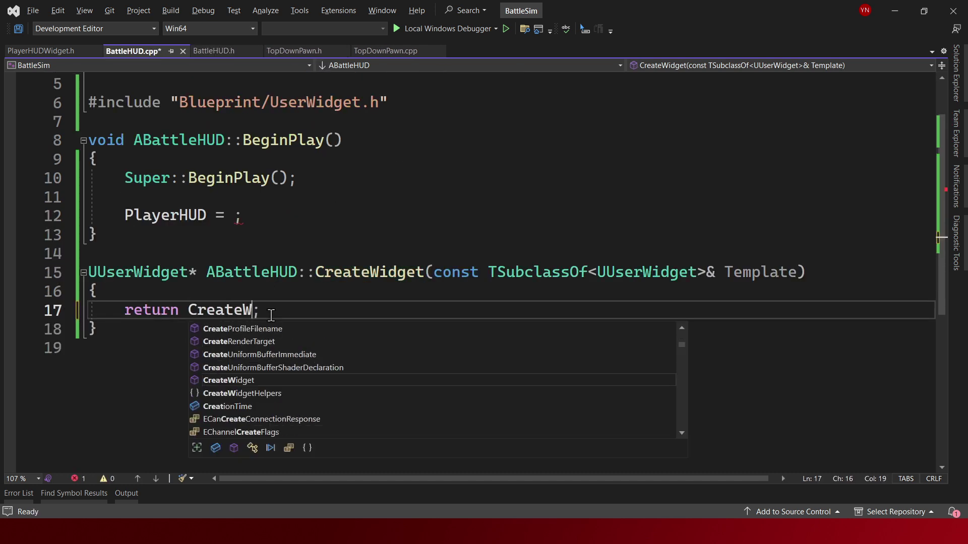
{"action": "type", "text": "idget("}
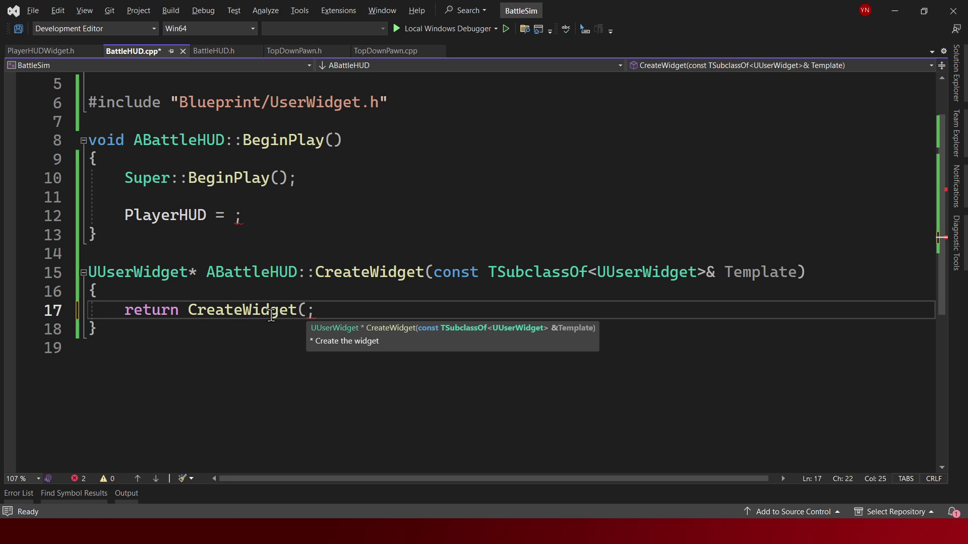
{"action": "type", "text": ")"}
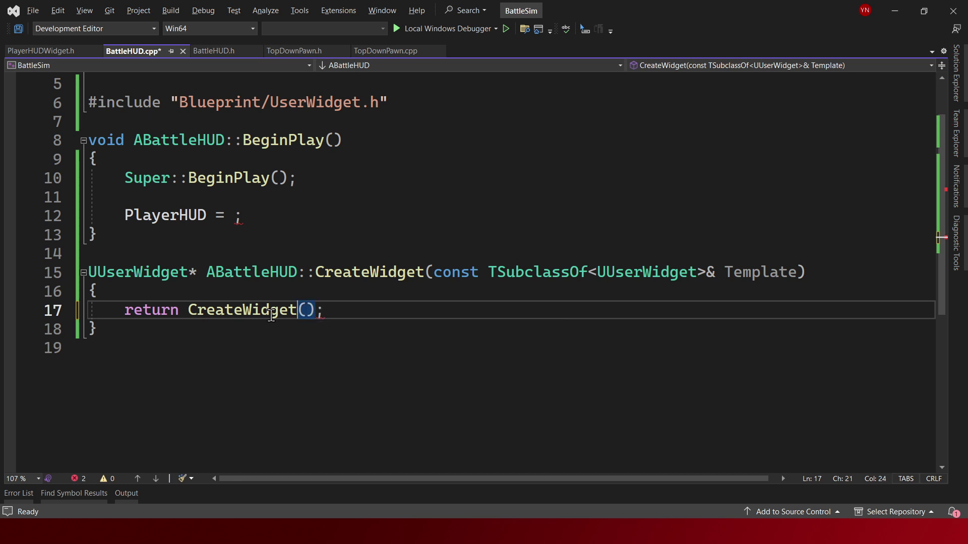
{"action": "type", "text": "<>"}
{"action": "type", "text": "UUs"}
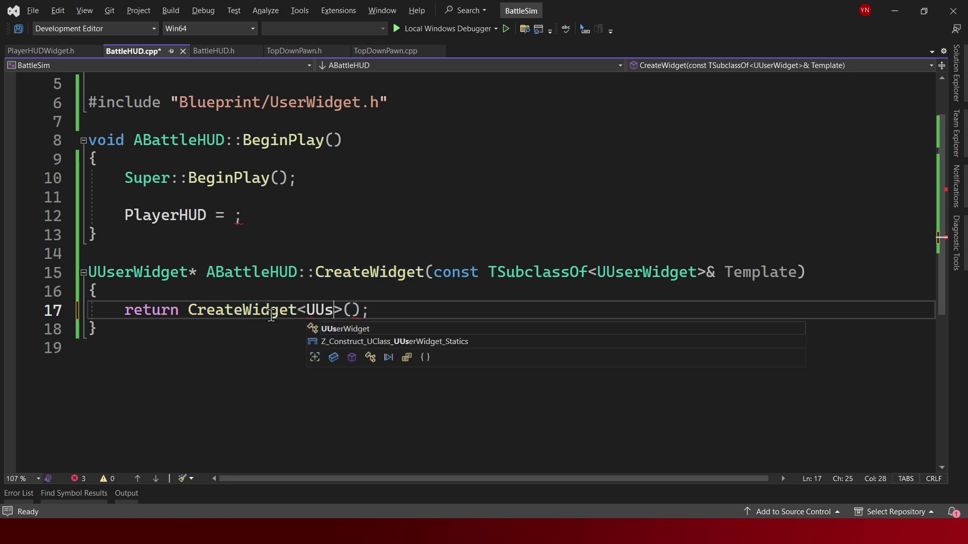
{"action": "type", "text": "erWudg"}
{"action": "key", "text": "Tab"}
{"action": "key", "text": "Left"}
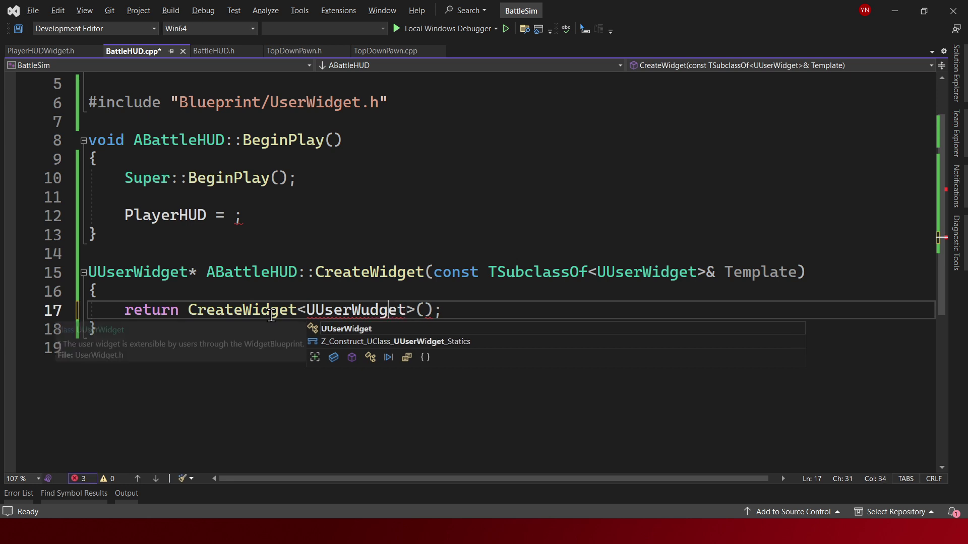
{"action": "key", "text": "Left"}
{"action": "key", "text": "Left"}
{"action": "key", "text": "Left"}
{"action": "key", "text": "ctrl+space"}
{"action": "key", "text": "Escape"}
{"action": "key", "text": "Right"}
{"action": "key", "text": "Right"}
{"action": "key", "text": "Right"}
{"action": "key", "text": "ctrl+s"}
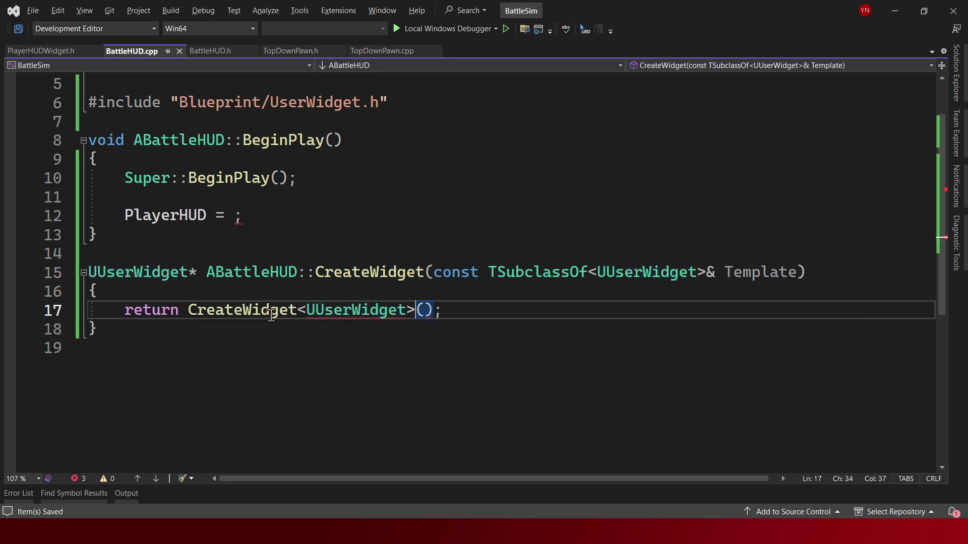
{"action": "left_click", "coordinate": [427, 311]}
{"action": "key", "text": "ctrl+F12"}
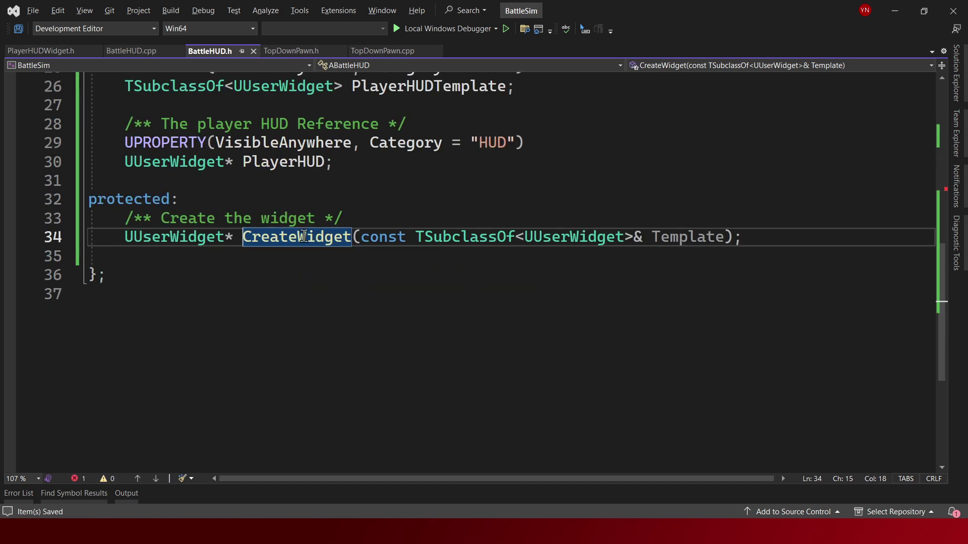
Step: Rename the function to CreateTheWidget in both BattleHUD.h and BattleHUD.cpp
{"action": "type", "text": "T"}
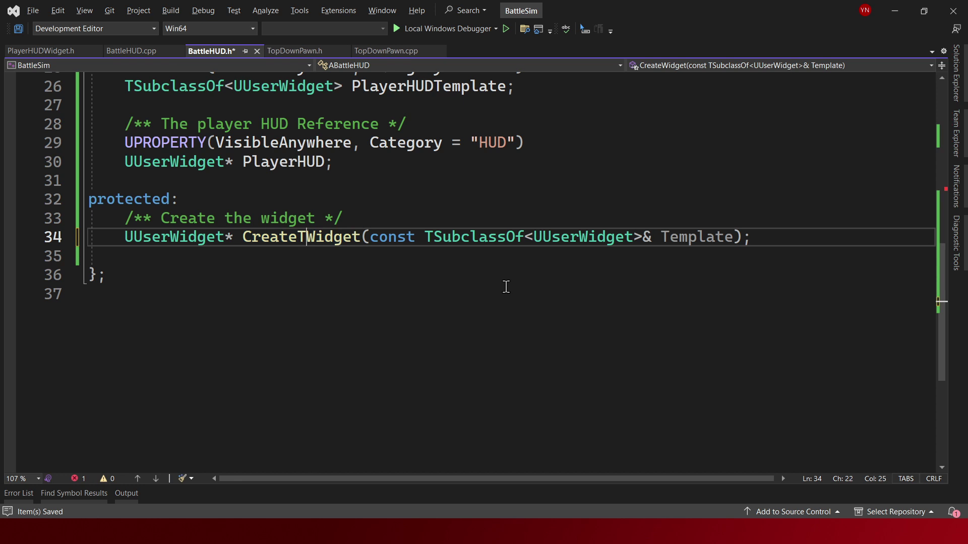
{"action": "type", "text": "he"}
{"action": "key", "text": "ctrl+Right"}
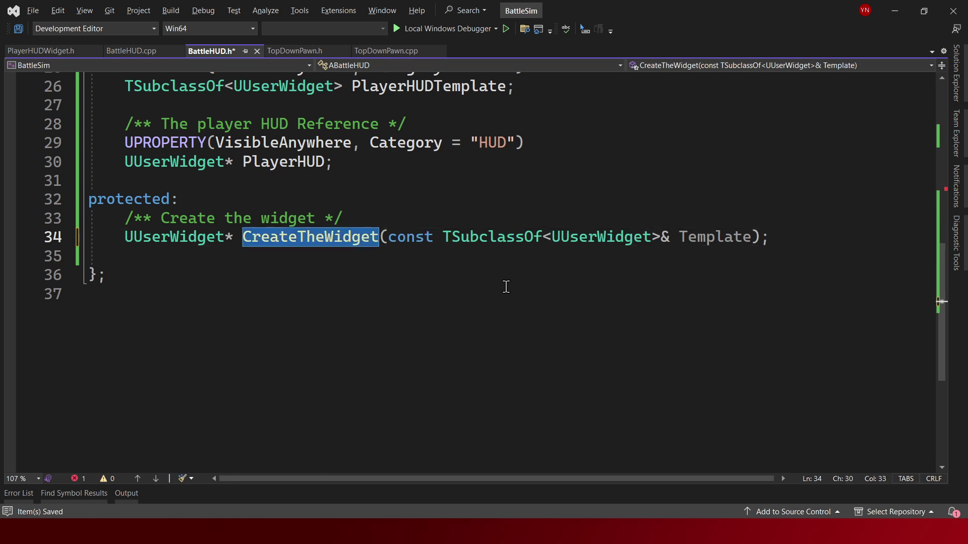
{"action": "key", "text": "ctrl+s"}
{"action": "key", "text": "ctrl+Tab"}
{"action": "double_click", "coordinate": [402, 273]}
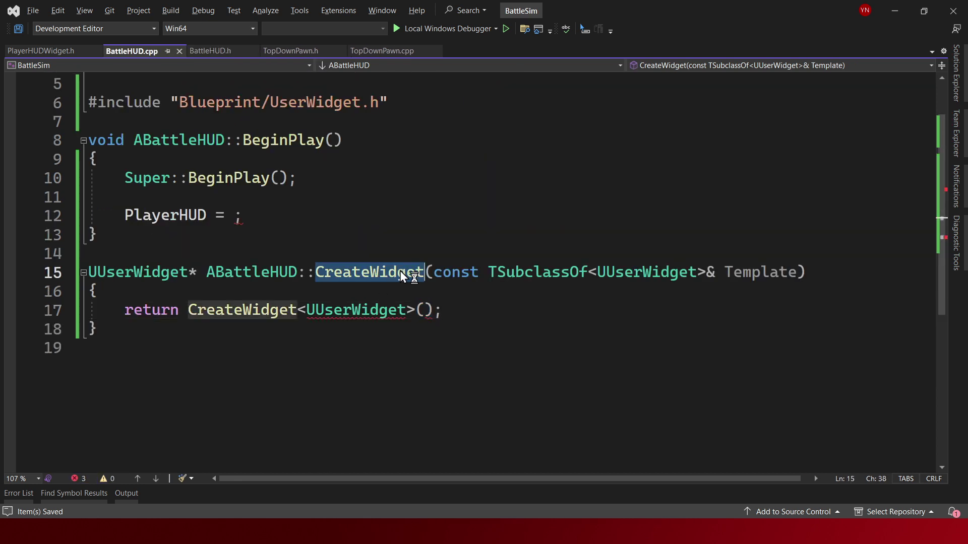
{"action": "type", "text": "CreateTheWidget"}
Step: Add 'if (!Template) { return nullptr; }' at the start of the body and save
{"action": "left_click", "coordinate": [411, 292]}
{"action": "key", "text": "Return"}
{"action": "type", "text": "if"}
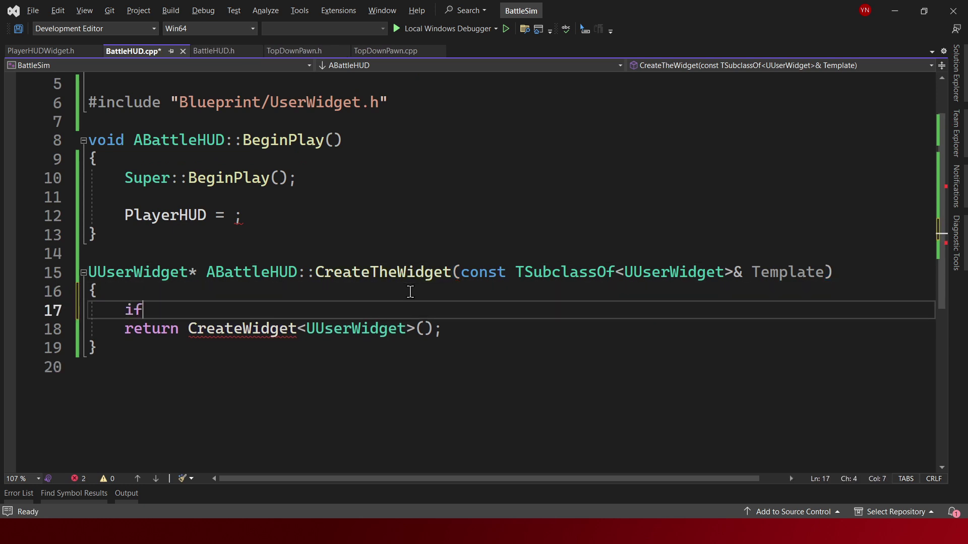
{"action": "type", "text": "("}
{"action": "type", "text": "!Te"}
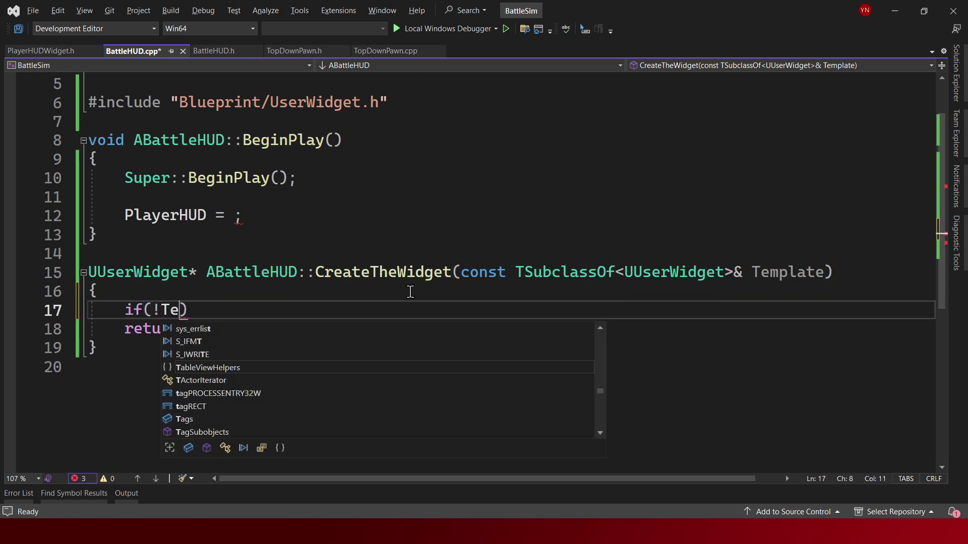
{"action": "type", "text": "mplate)"}
{"action": "key", "text": "Return"}
{"action": "type", "text": "p"}
{"action": "key", "text": "Escape"}
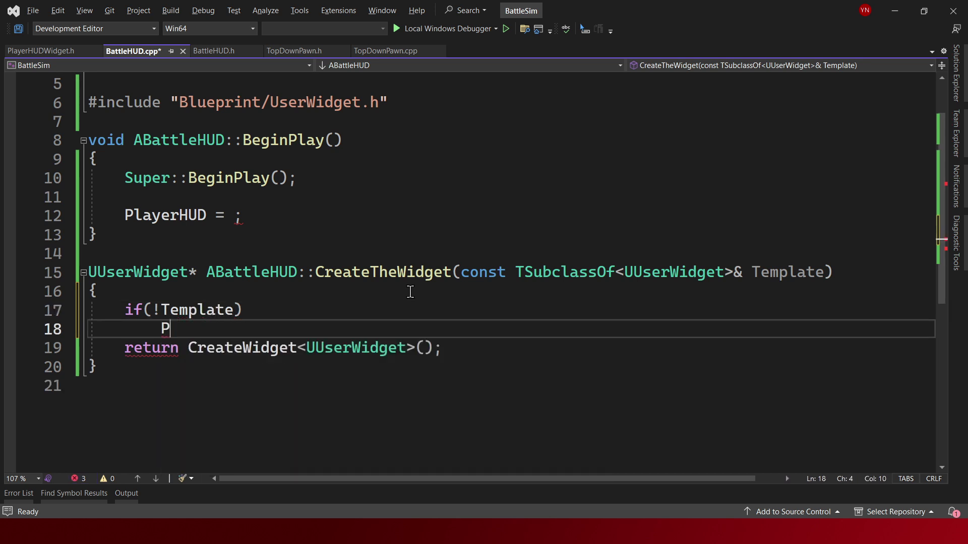
{"action": "key", "text": "BackSpace"}
{"action": "type", "text": "{"}
{"action": "key", "text": "Return"}
{"action": "type", "text": "return fal"}
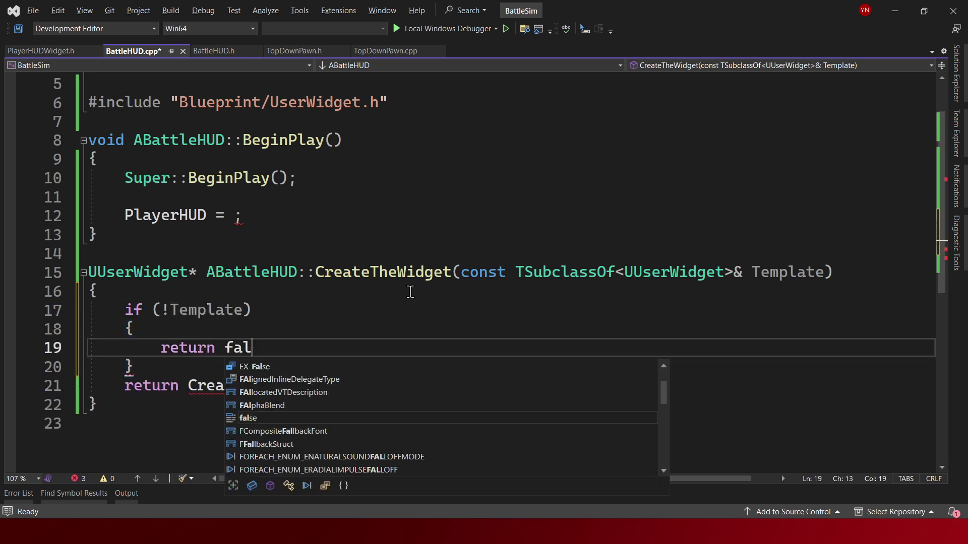
{"action": "type", "text": "s"}
{"action": "key", "text": "BackSpace"}
{"action": "key", "text": "BackSpace"}
{"action": "key", "text": "BackSpace"}
{"action": "type", "text": "nullp"}
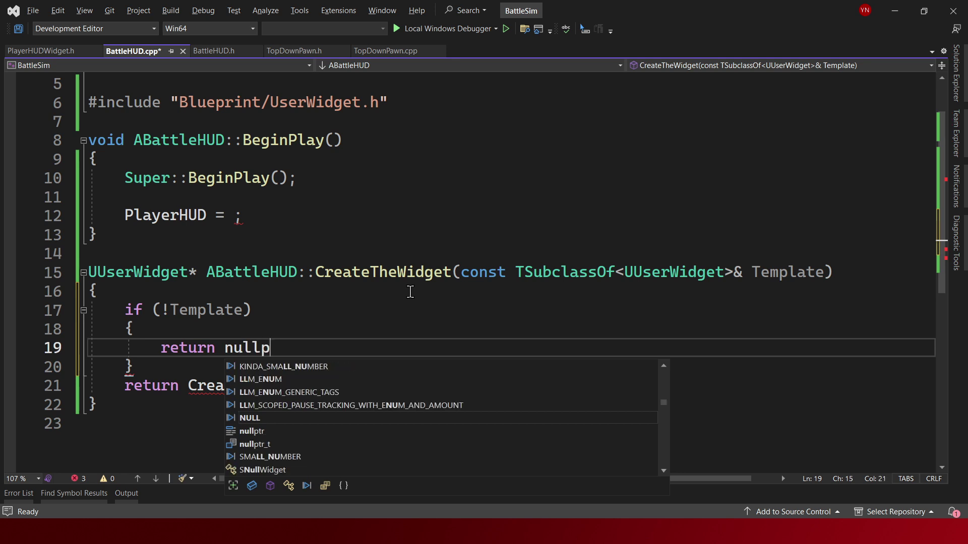
{"action": "type", "text": "tr;"}
{"action": "key", "text": "ctrl+s"}
Step: Add a blank line after the if block and comment out the broken return line
{"action": "key", "text": "Down"}
{"action": "key", "text": "Return"}
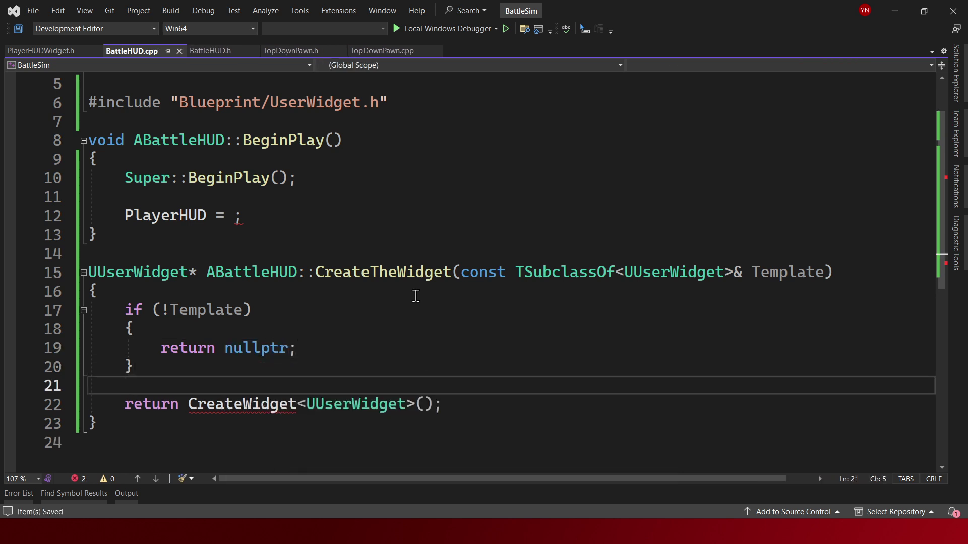
{"action": "mouse_move", "coordinate": [242, 412]}
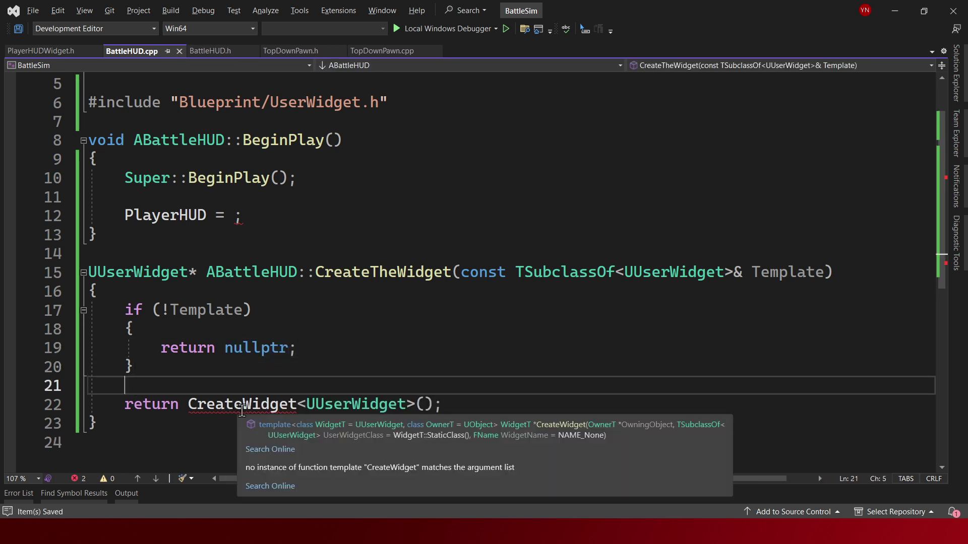
{"action": "left_click", "coordinate": [415, 405]}
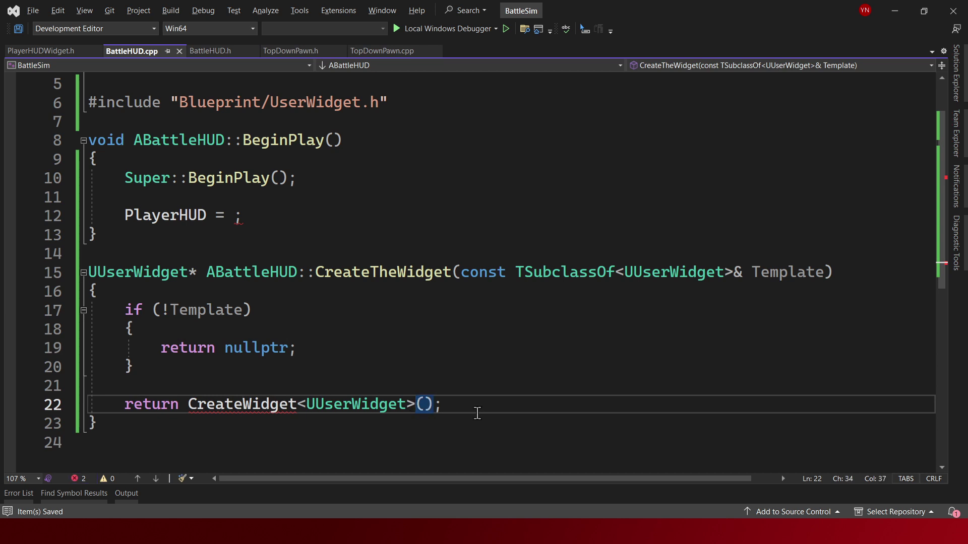
{"action": "key", "text": "ctrl+k"}
{"action": "key", "text": "ctrl+c"}
Step: Build BattleSim with Ctrl+Shift+B and briefly view the project's file tree
{"action": "key", "text": "ctrl+shift+b"}
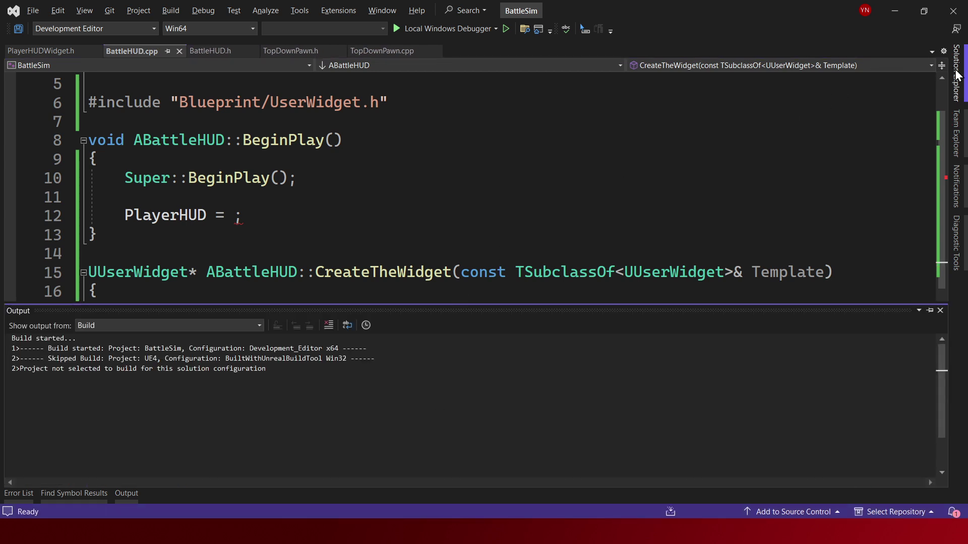
{"action": "left_click", "coordinate": [957, 75]}
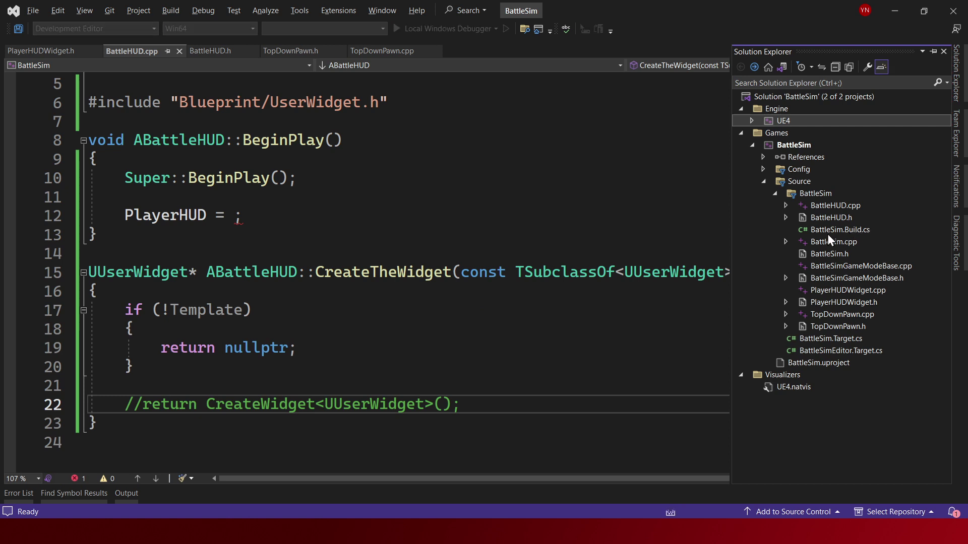
{"action": "left_click", "coordinate": [442, 365]}
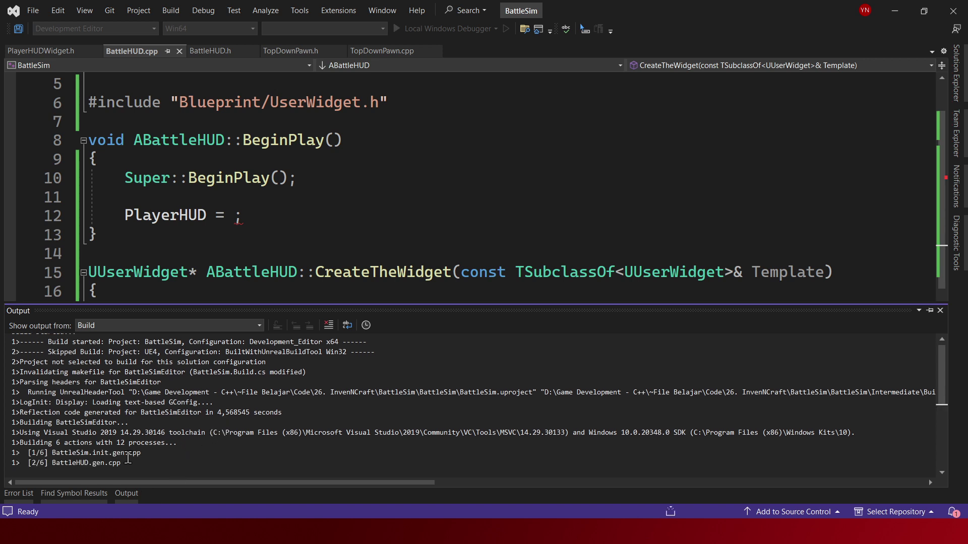
Step: Comment out the incomplete PlayerHUD assignment in BeginPlay and rebuild with no issues
{"action": "scroll", "coordinate": [150, 443], "scroll_direction": "down", "scroll_amount": 1}
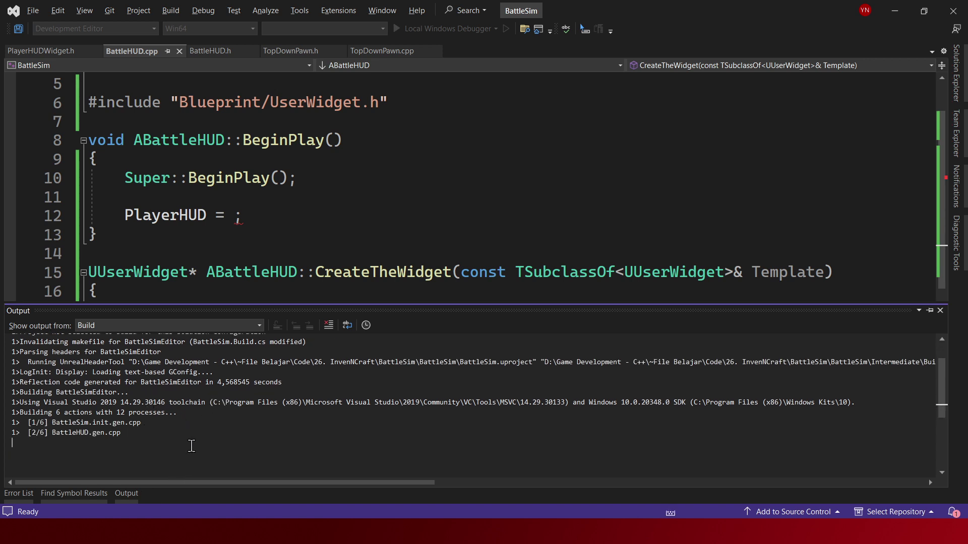
{"action": "left_click", "coordinate": [263, 220]}
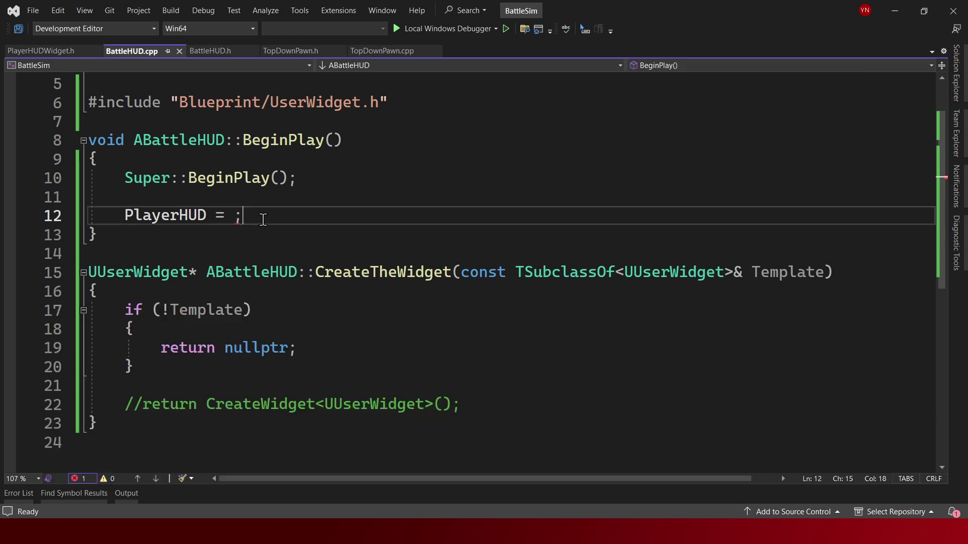
{"action": "key", "text": "ctrl+k"}
{"action": "key", "text": "ctrl+c"}
{"action": "key", "text": "ctrl+shift+b"}
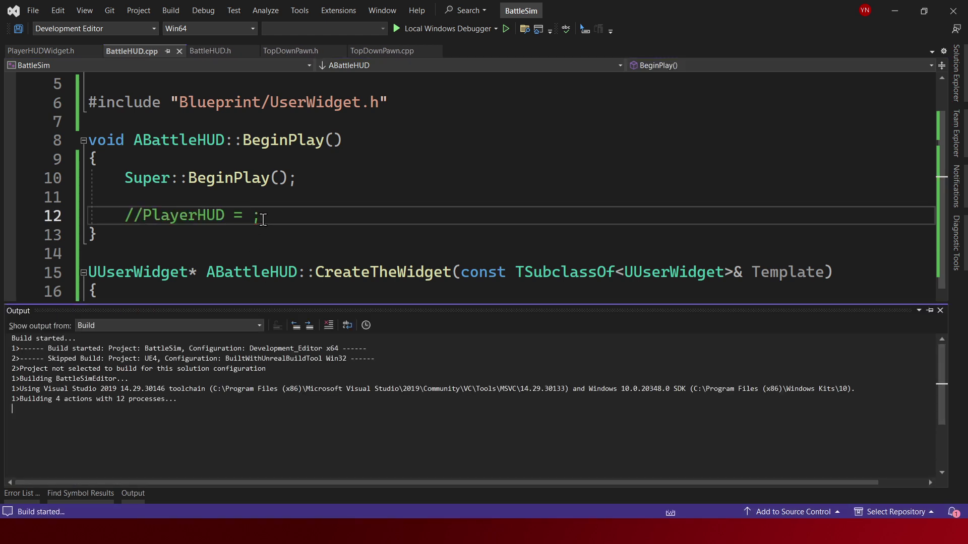
{"action": "left_click", "coordinate": [252, 229]}
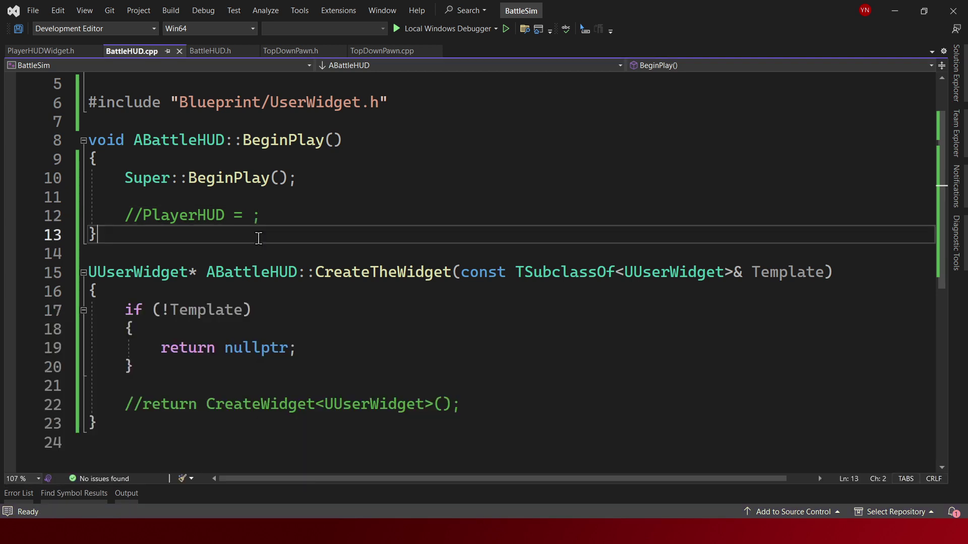
{"action": "scroll", "coordinate": [273, 298], "scroll_direction": "down", "scroll_amount": 1}
{"action": "left_click", "coordinate": [219, 329]}
Step: Write 'return CreateWidget(this, Template);', delete the old commented return, and save
{"action": "key", "text": "Return"}
{"action": "type", "text": "r"}
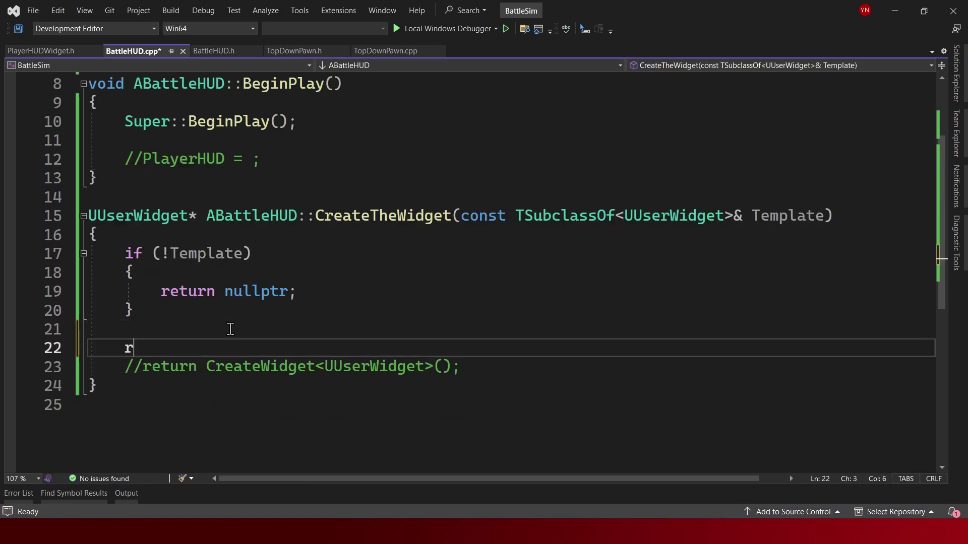
{"action": "type", "text": "eturn Create"}
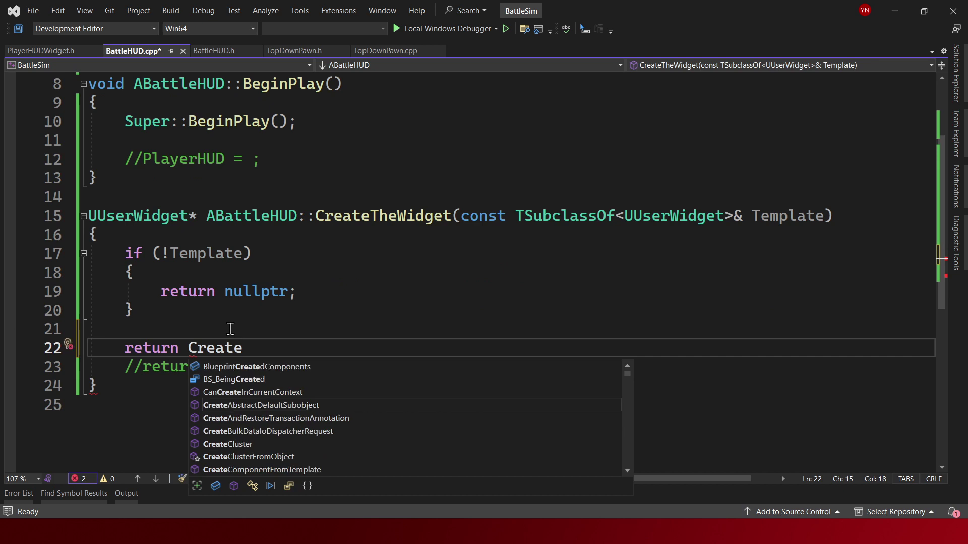
{"action": "type", "text": "Widget"}
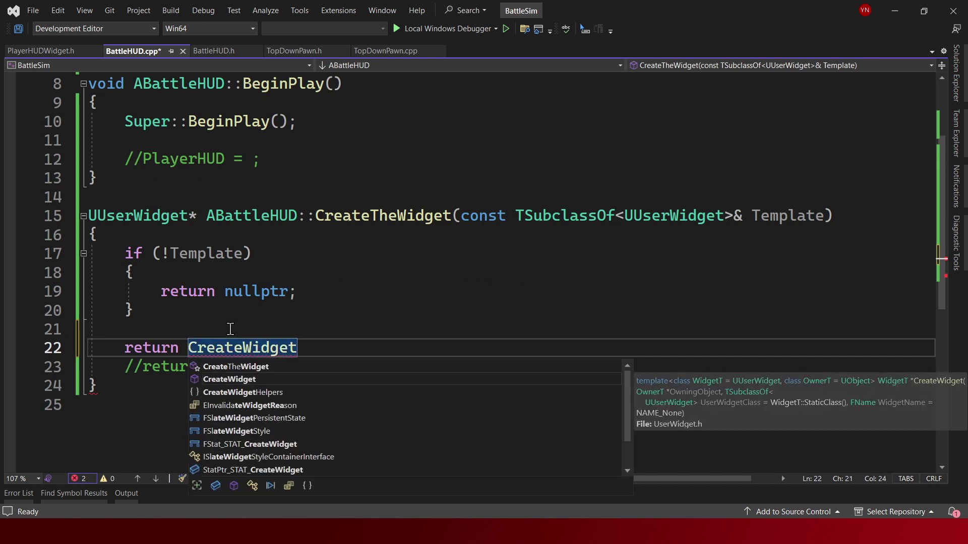
{"action": "type", "text": "(t"}
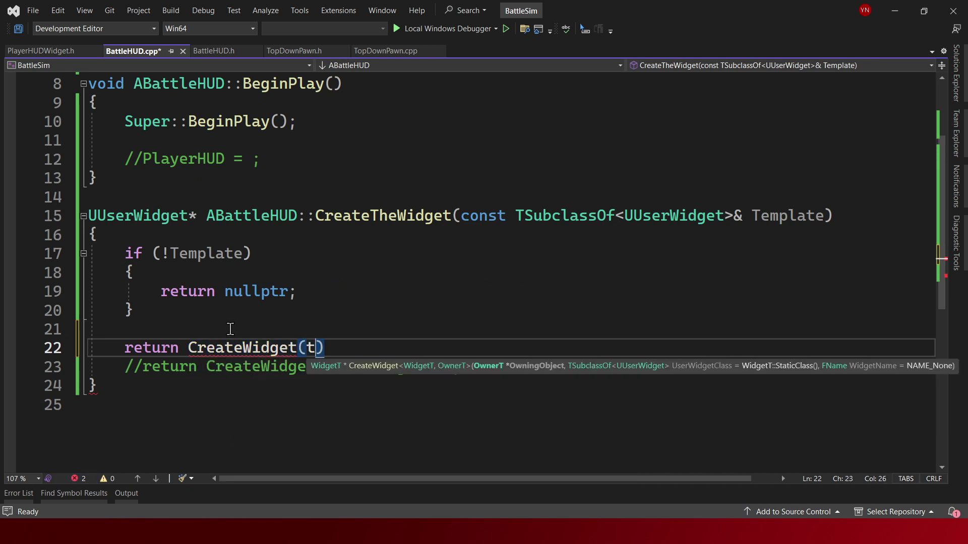
{"action": "type", "text": "his,"}
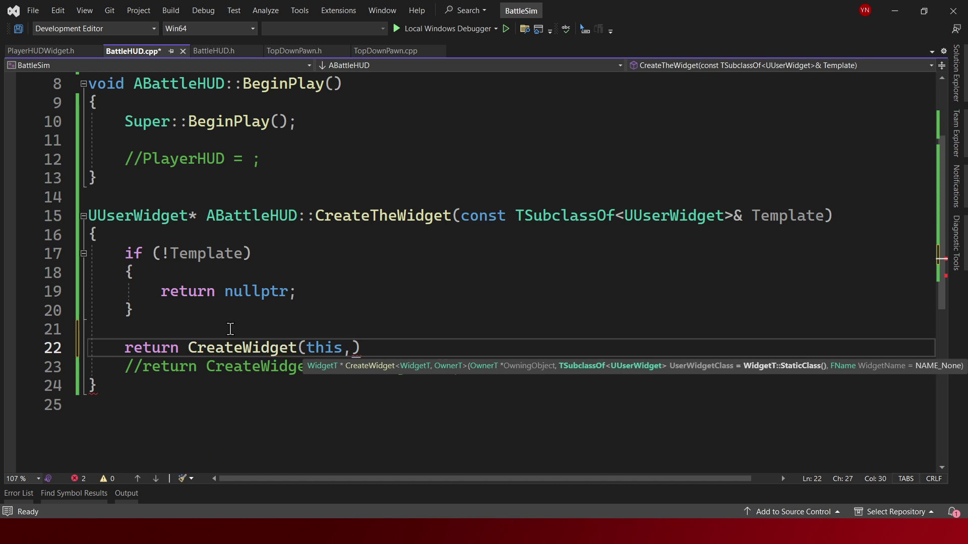
{"action": "type", "text": " Template,"}
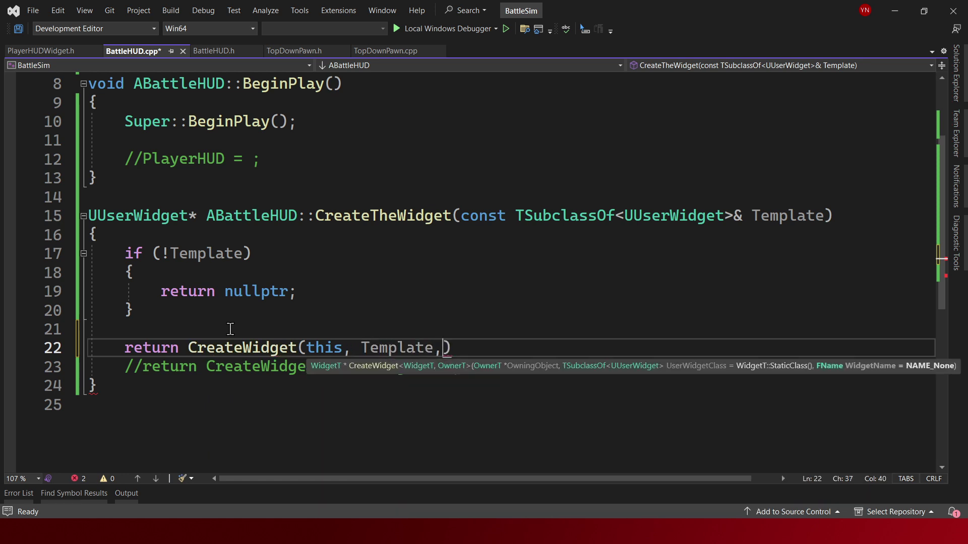
{"action": "key", "text": "BackSpace"}
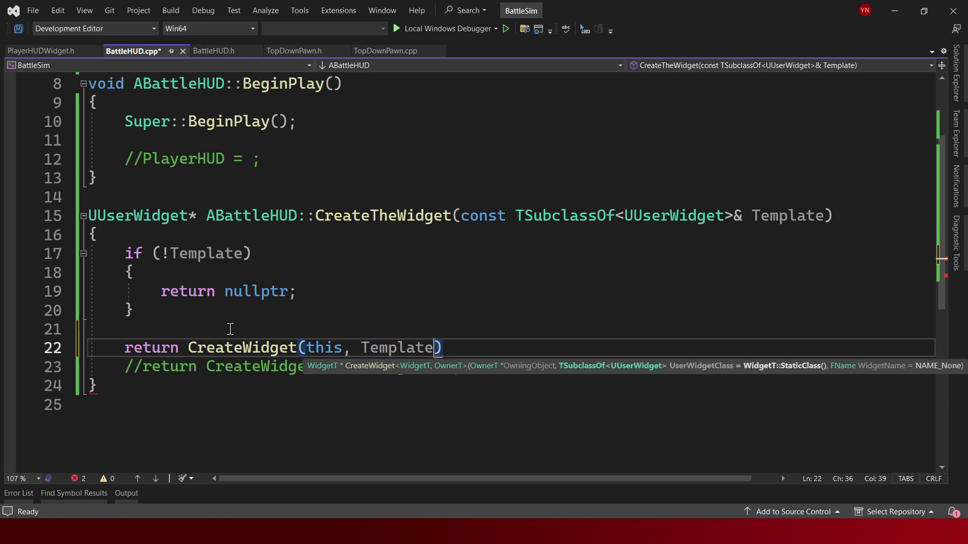
{"action": "key", "text": "End"}
{"action": "type", "text": ";"}
{"action": "key", "text": "Down"}
{"action": "key", "text": "ctrl+x"}
{"action": "key", "text": "ctrl+s"}
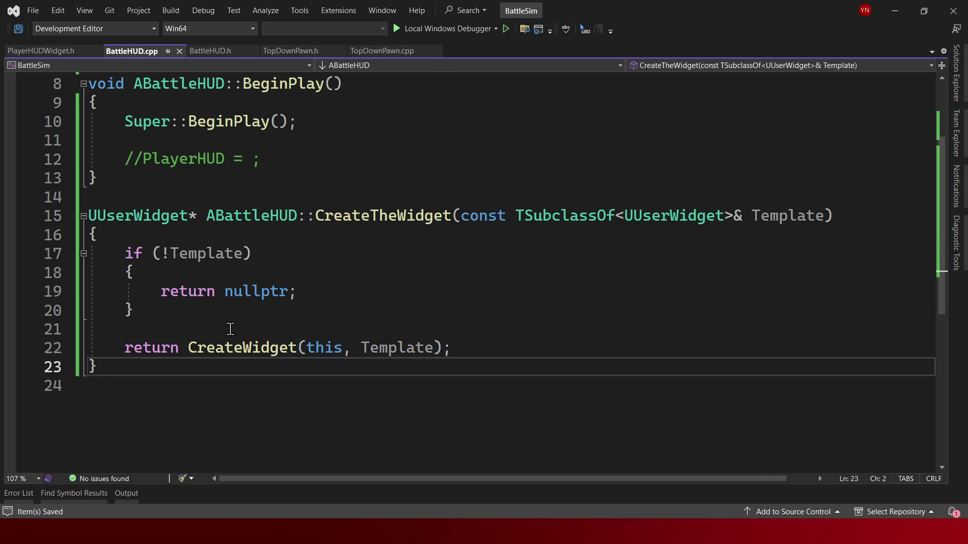
Step: Check CreateWidget's parameter list in the return call and save BattleHUD.cpp
{"action": "left_click", "coordinate": [298, 351]}
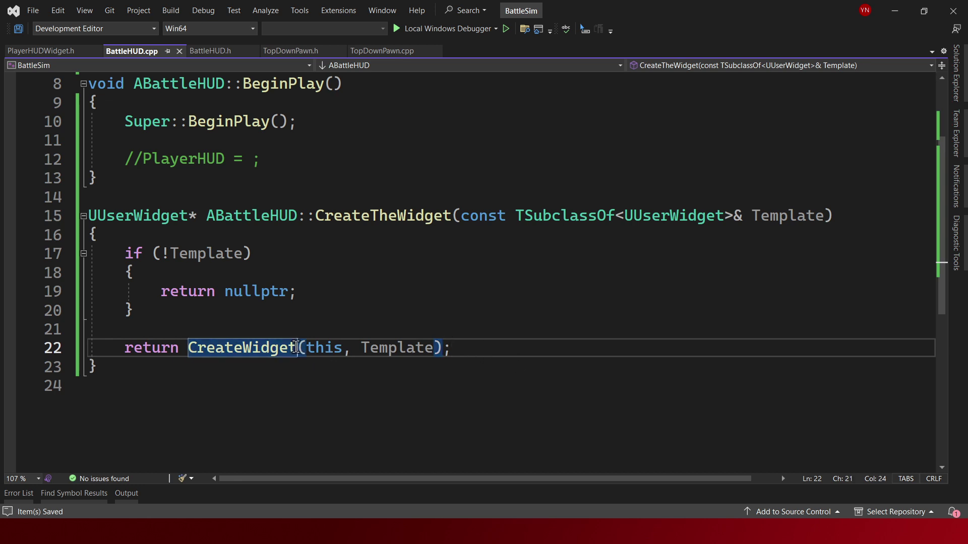
{"action": "type", "text": "<>"}
{"action": "key", "text": "BackSpace"}
{"action": "key", "text": "BackSpace"}
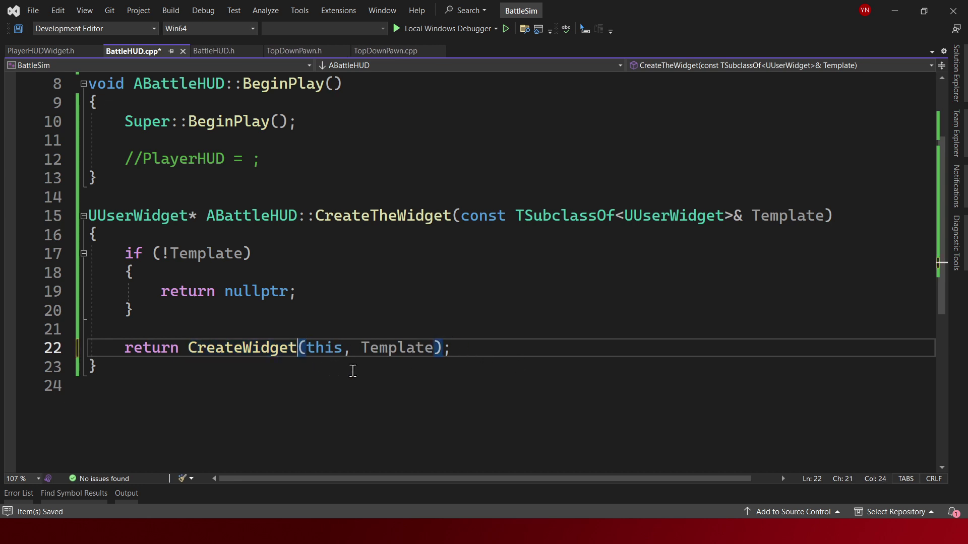
{"action": "left_click", "coordinate": [333, 348]}
{"action": "key", "text": "ctrl+shift+space"}
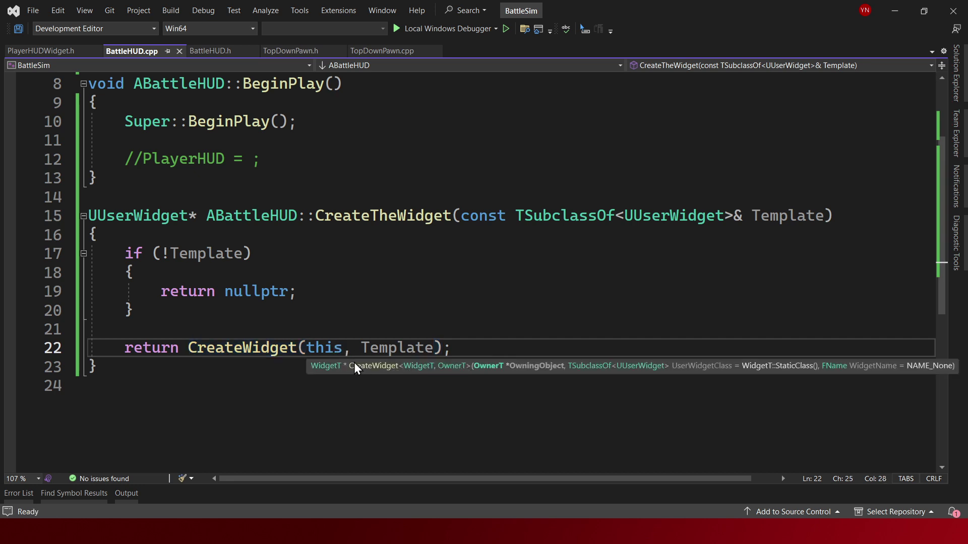
{"action": "left_click", "coordinate": [446, 348]}
{"action": "key", "text": "ctrl+s"}
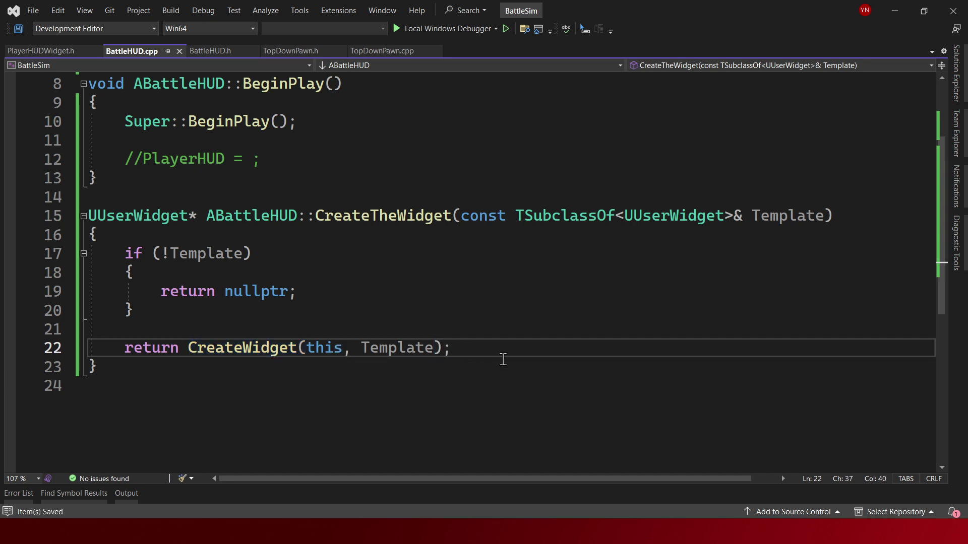
Step: Start a build, then cancel it from the Build menu
{"action": "key", "text": "ctrl+shift+b"}
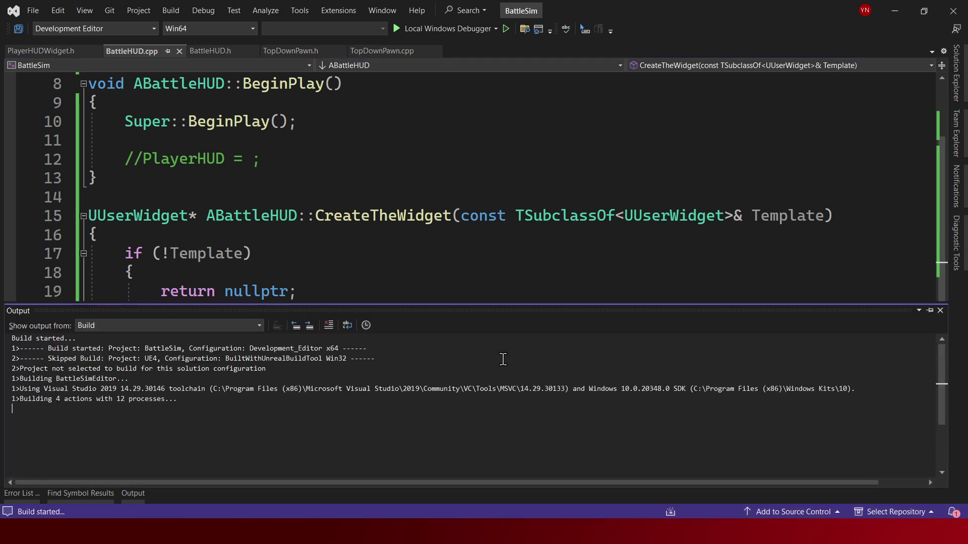
{"action": "left_click", "coordinate": [168, 9]}
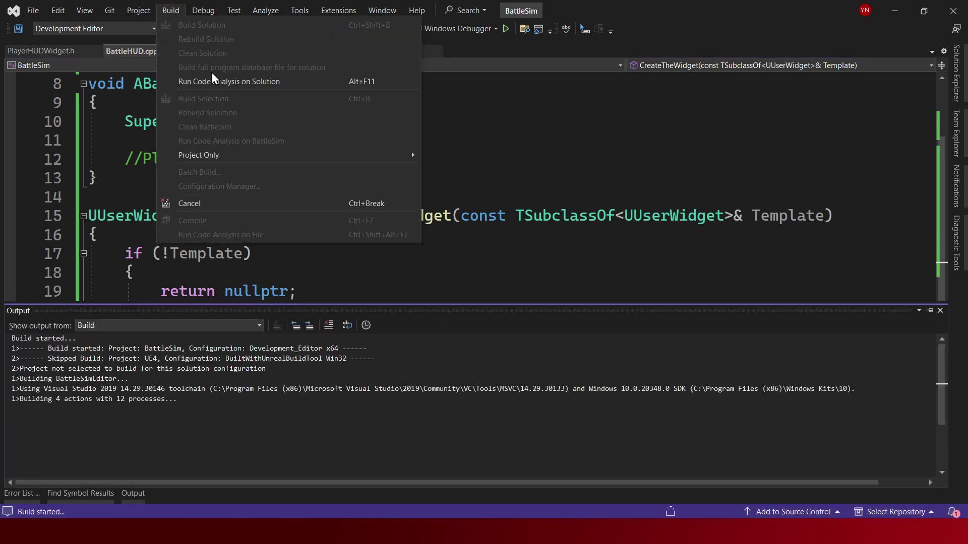
{"action": "left_click", "coordinate": [184, 204]}
{"action": "left_click", "coordinate": [285, 277]}
{"action": "left_click", "coordinate": [285, 165]}
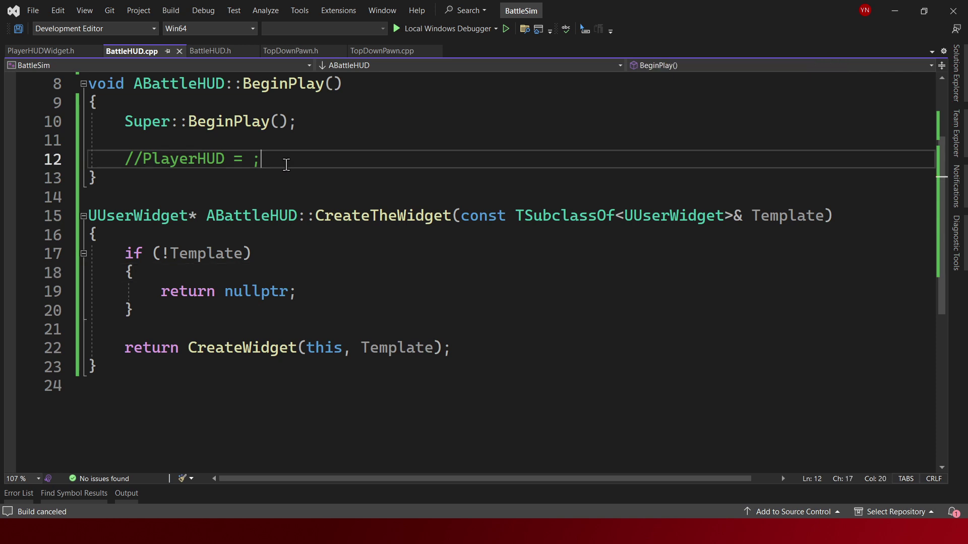
Step: Uncomment the BeginPlay line and assign PlayerHUD = CreateTheWidget(PlayerHUDTemplate), then save
{"action": "key", "text": "ctrl+k"}
{"action": "key", "text": "ctrl+u"}
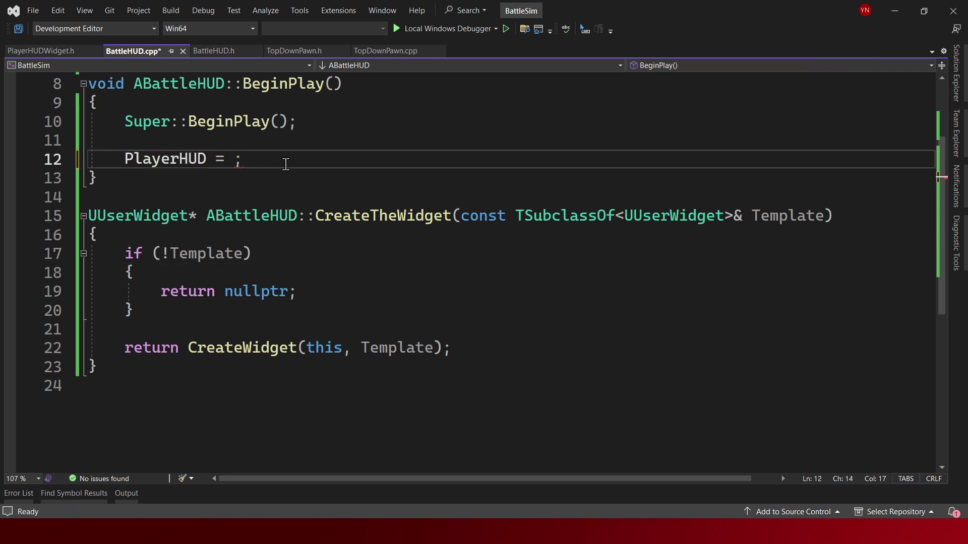
{"action": "type", "text": "CreateThe"}
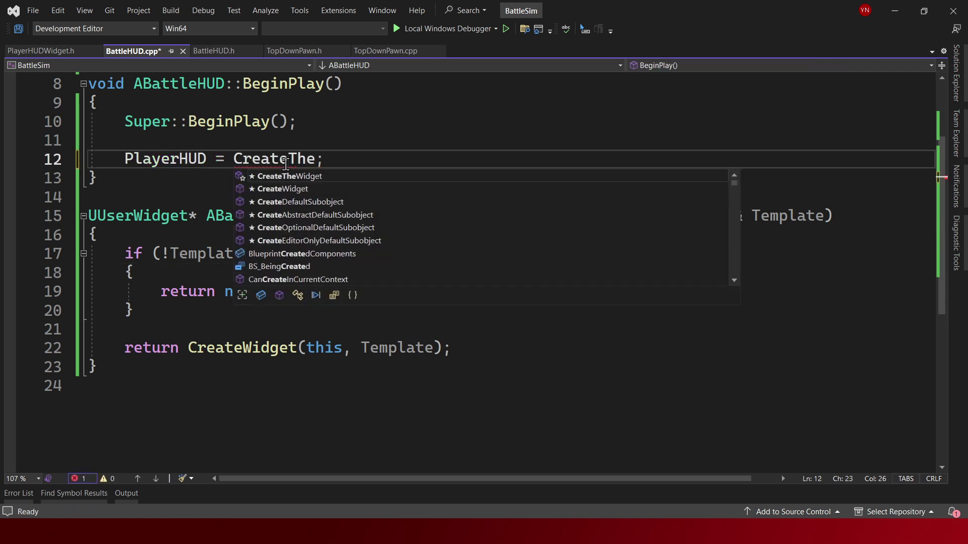
{"action": "key", "text": "Tab"}
{"action": "type", "text": "("}
{"action": "key", "text": "Escape"}
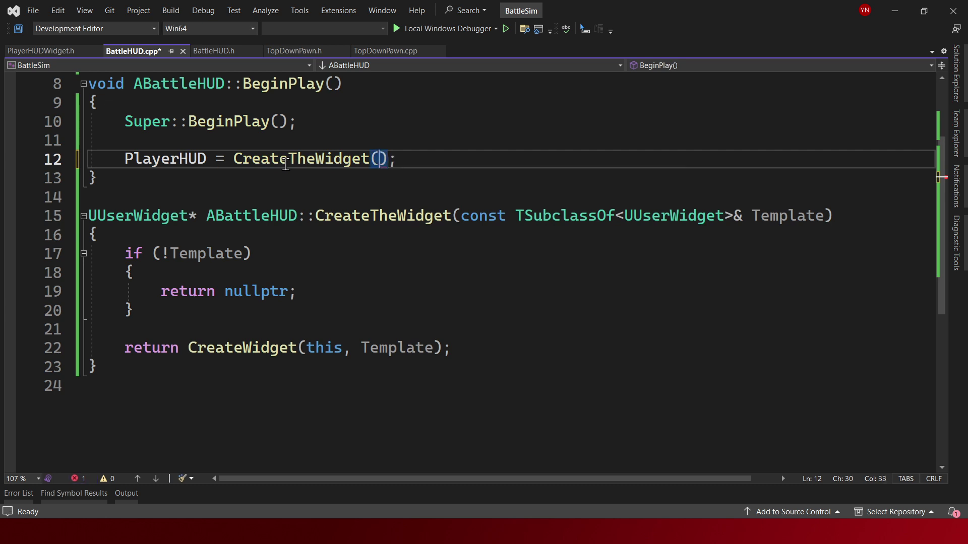
{"action": "type", "text": "P"}
{"action": "type", "text": "layerHUDTem"}
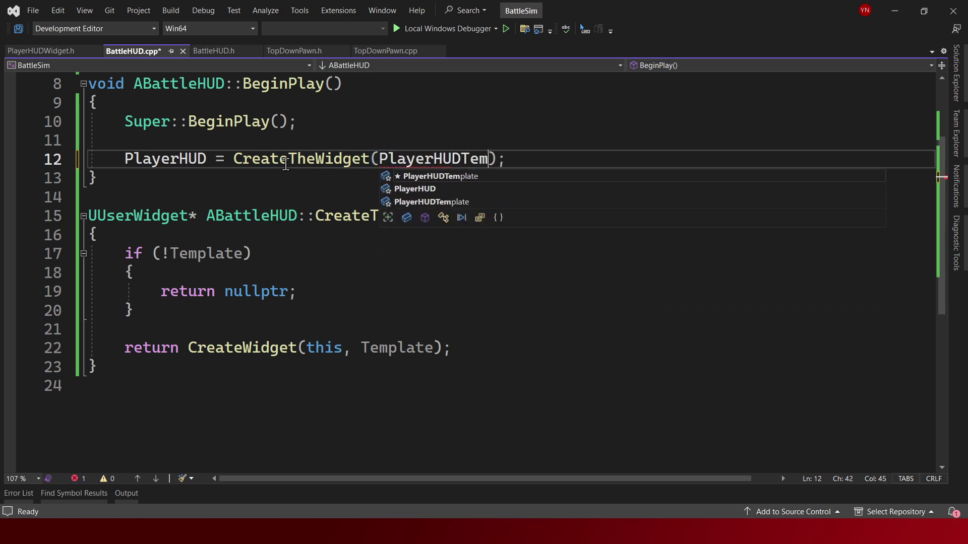
{"action": "key", "text": "Tab"}
{"action": "key", "text": "End"}
{"action": "key", "text": "ctrl+s"}
Step: Add an empty if (PlayerHUD) { } block below the assignment
{"action": "key", "text": "Return"}
{"action": "type", "text": "if("}
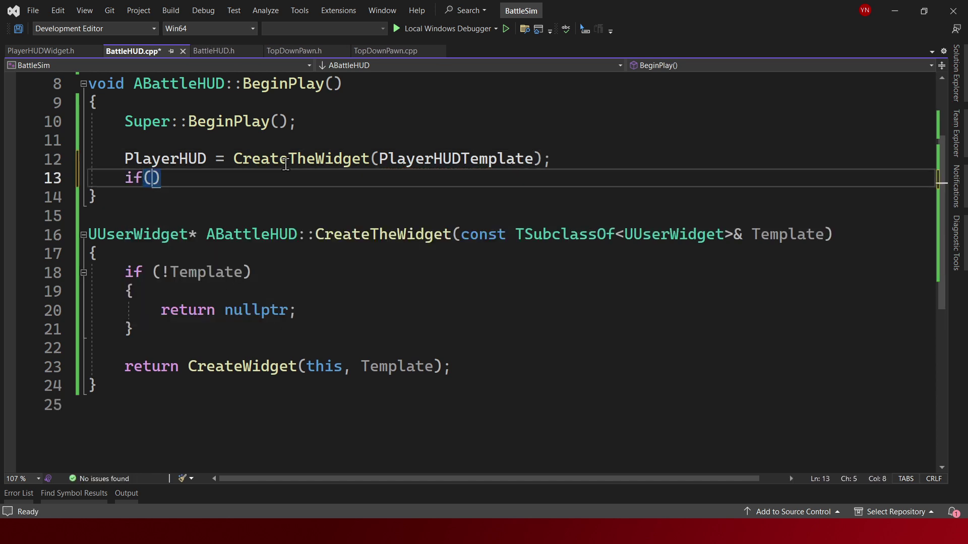
{"action": "type", "text": "PlayerHUYD"}
{"action": "key", "text": "BackSpace"}
{"action": "key", "text": "BackSpace"}
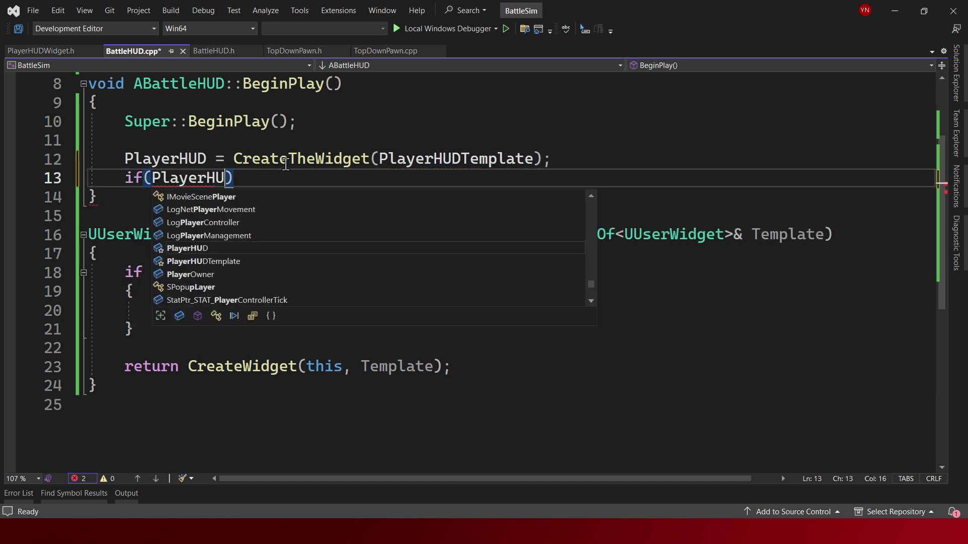
{"action": "type", "text": "D"}
{"action": "key", "text": "End"}
{"action": "key", "text": "Return"}
{"action": "type", "text": "{"}
{"action": "key", "text": "Return"}
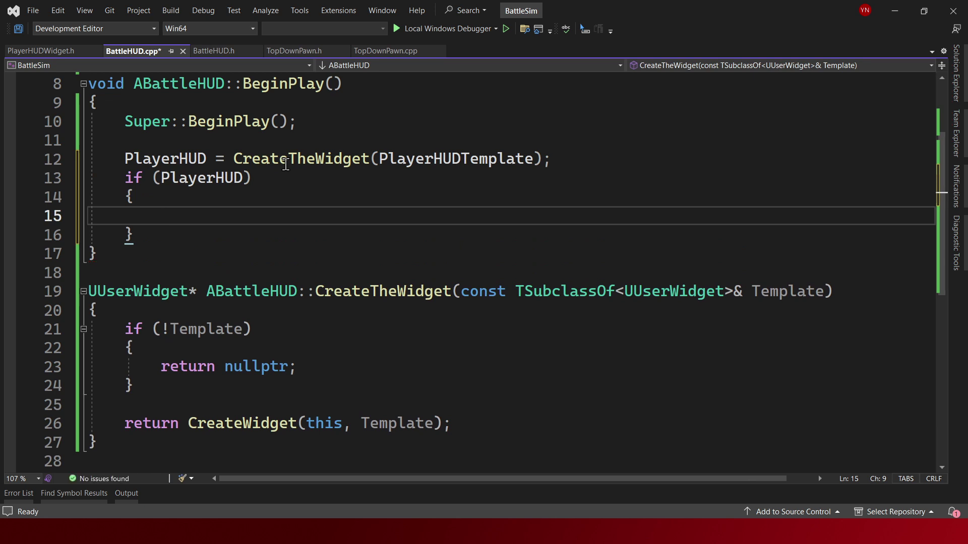
{"action": "key", "text": "ctrl+Tab"}
Step: Change PlayerHUD's type from UUserWidget* to TWeakObjectPtr<UUserWidget> and save all files
{"action": "scroll", "coordinate": [216, 293], "scroll_direction": "up", "scroll_amount": 2}
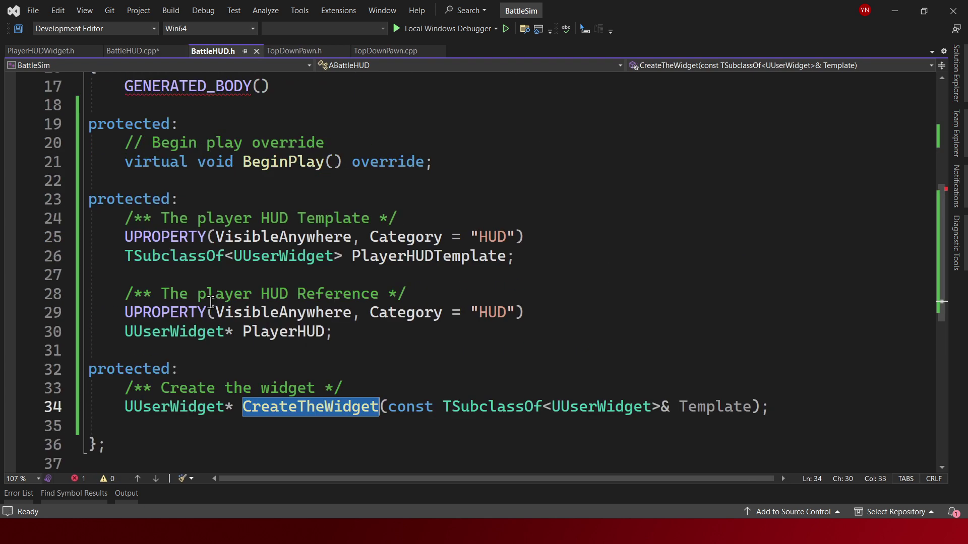
{"action": "left_click", "coordinate": [233, 332]}
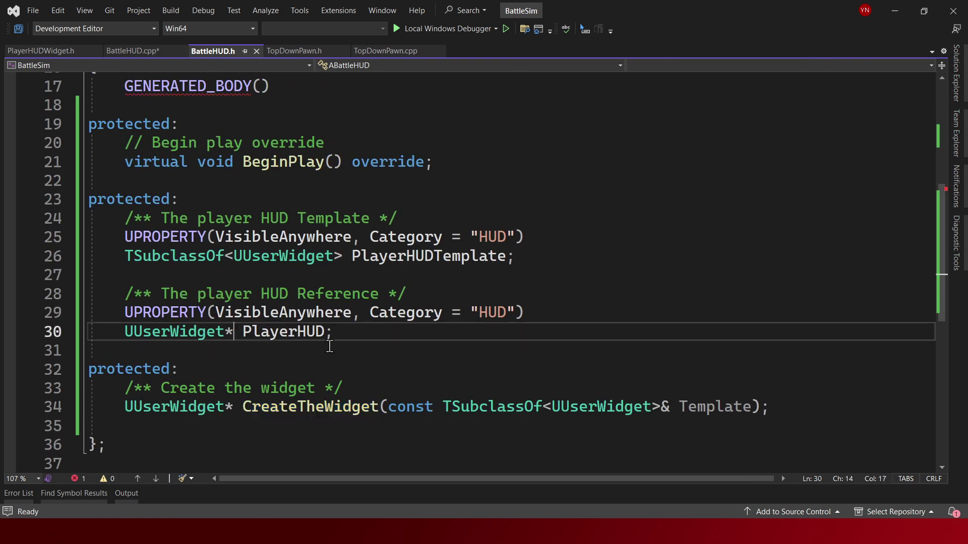
{"action": "key", "text": "BackSpace"}
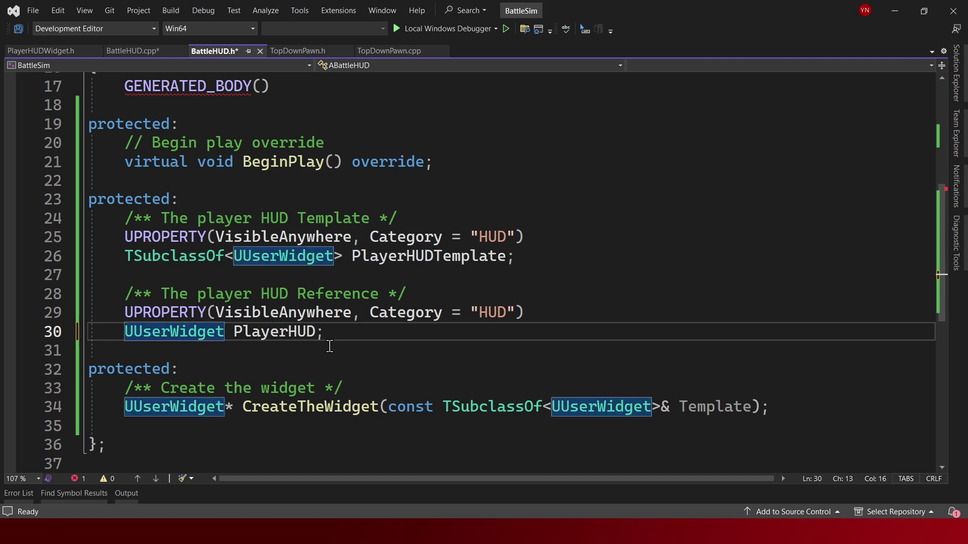
{"action": "key", "text": "shift+Home"}
{"action": "type", "text": "<"}
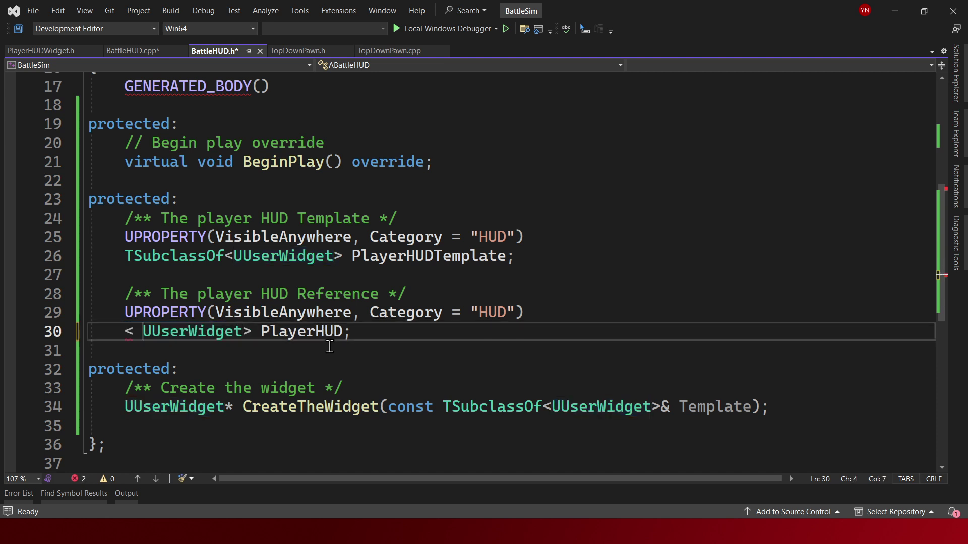
{"action": "key", "text": "BackSpace"}
{"action": "key", "text": "Left"}
{"action": "type", "text": "TWeakObj"}
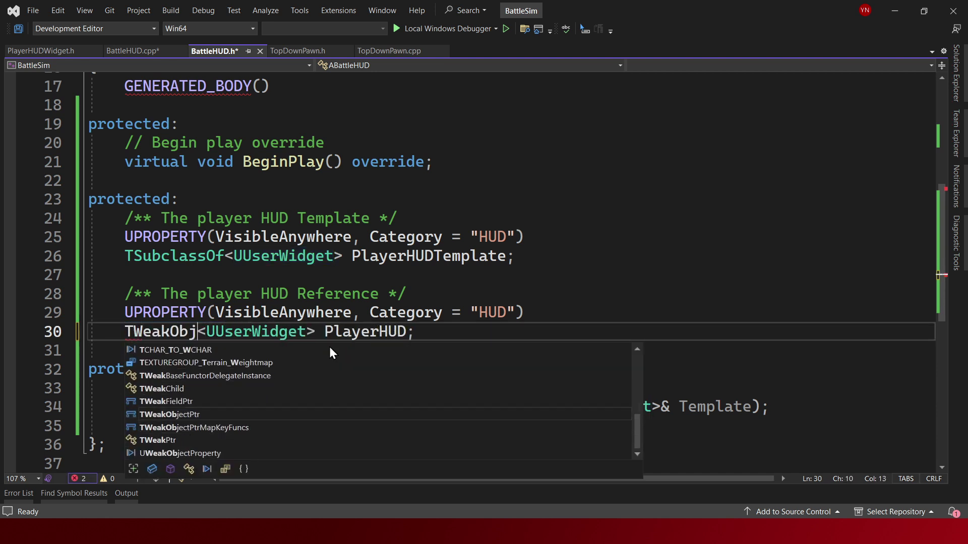
{"action": "type", "text": "ectPtr"}
{"action": "key", "text": "ctrl+shift+s"}
{"action": "key", "text": "ctrl+Tab"}
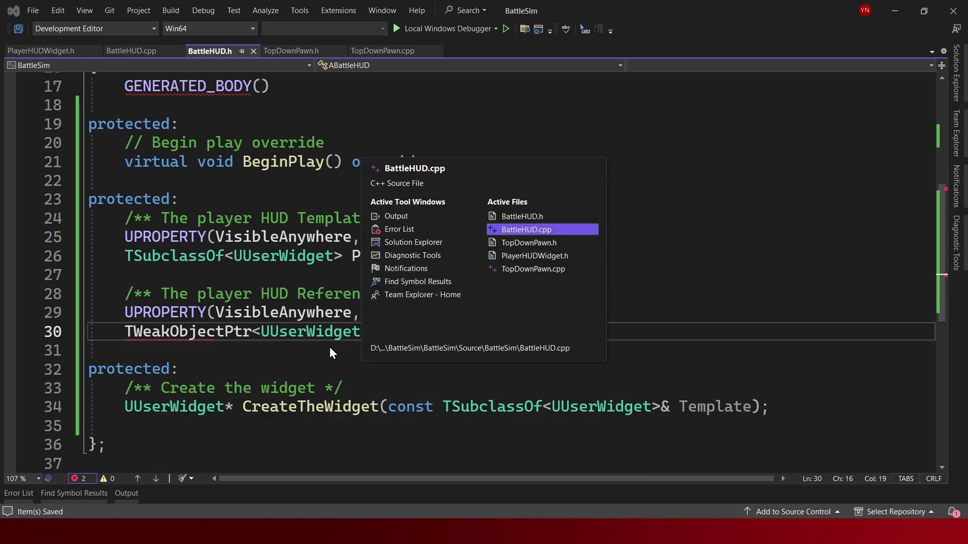
{"action": "left_click", "coordinate": [242, 178]}
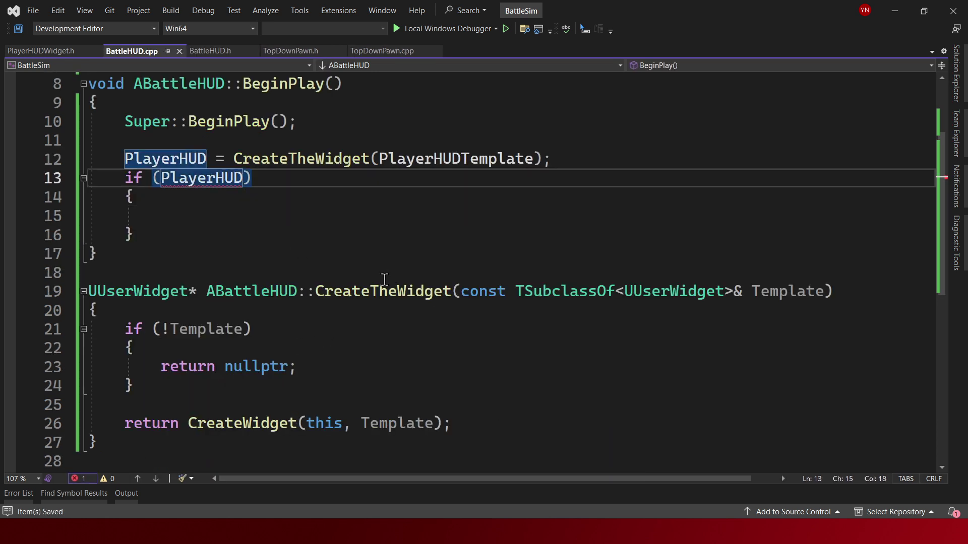
Step: Finish the PlayerHUD.IsValid() condition and begin a PlayerHUD->SetVisibility(ESlateVisibility call inside it
{"action": "type", "text": ".IsValid(*)"}
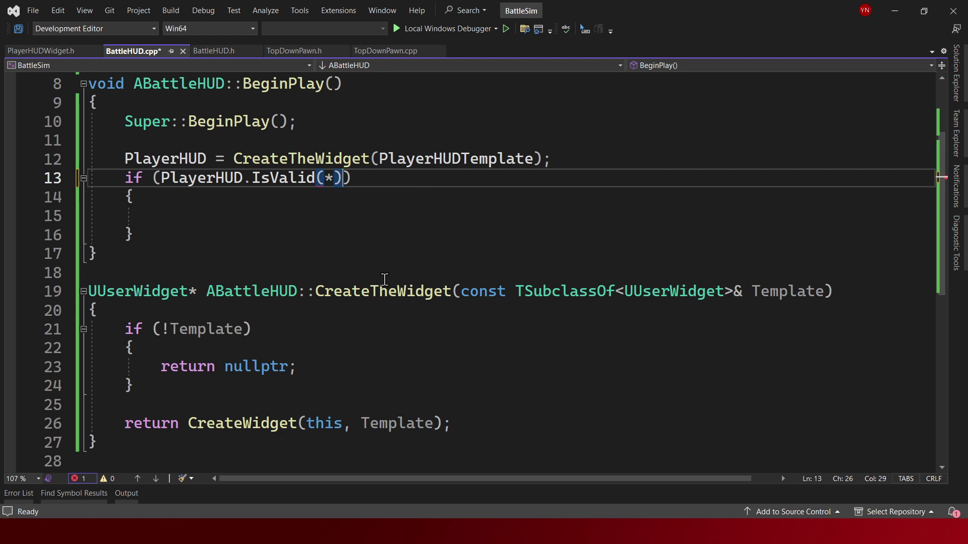
{"action": "key", "text": "BackSpace"}
{"action": "key", "text": "Down"}
{"action": "key", "text": "Down"}
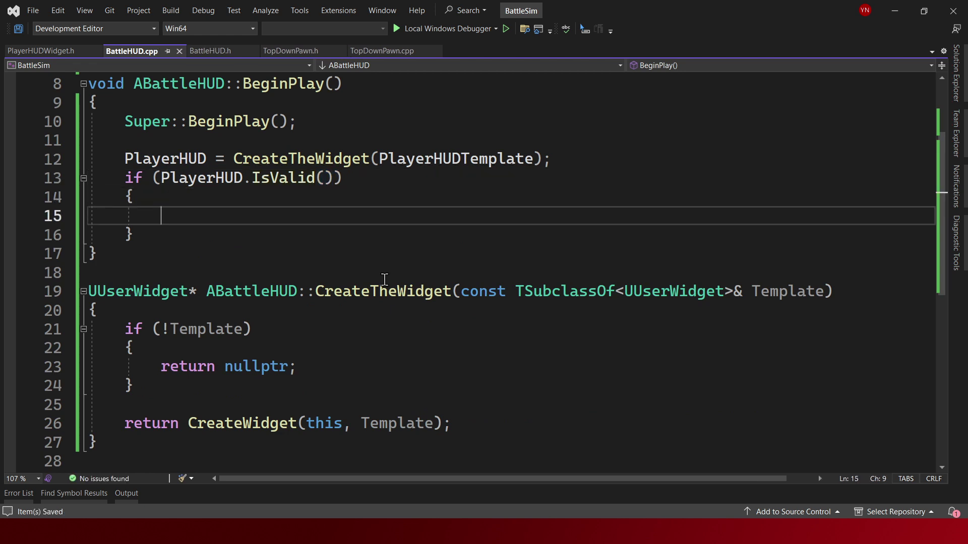
{"action": "type", "text": "PlayerHUD"}
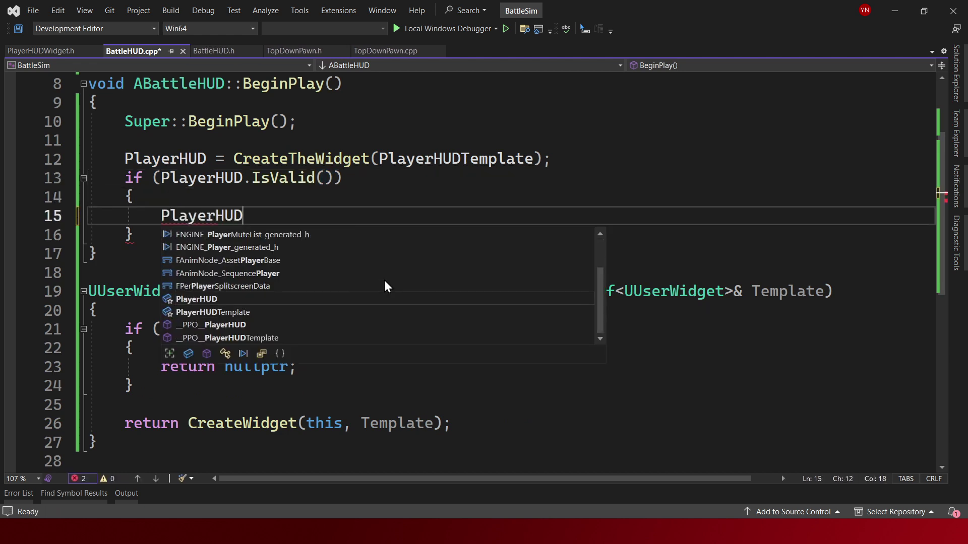
{"action": "type", "text": "->SetVisi"}
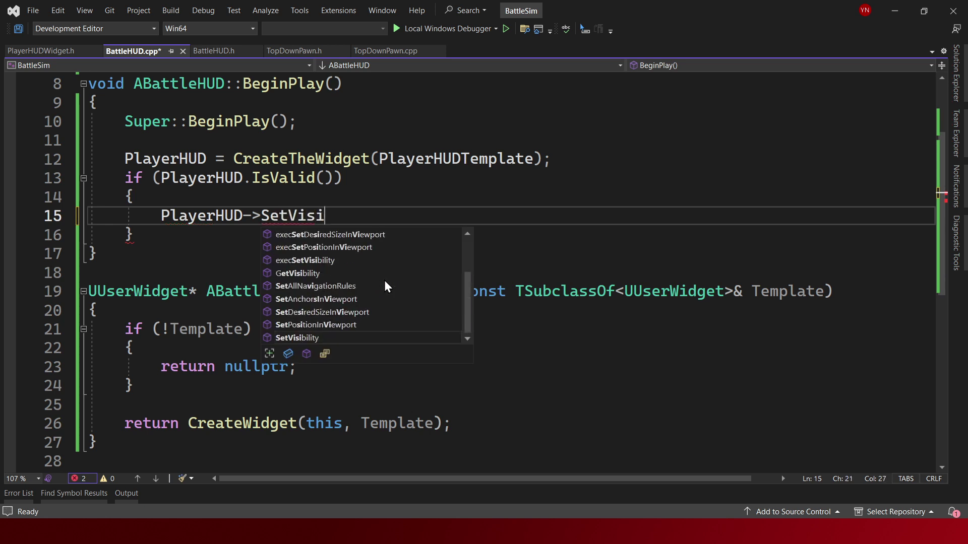
{"action": "type", "text": "bility("}
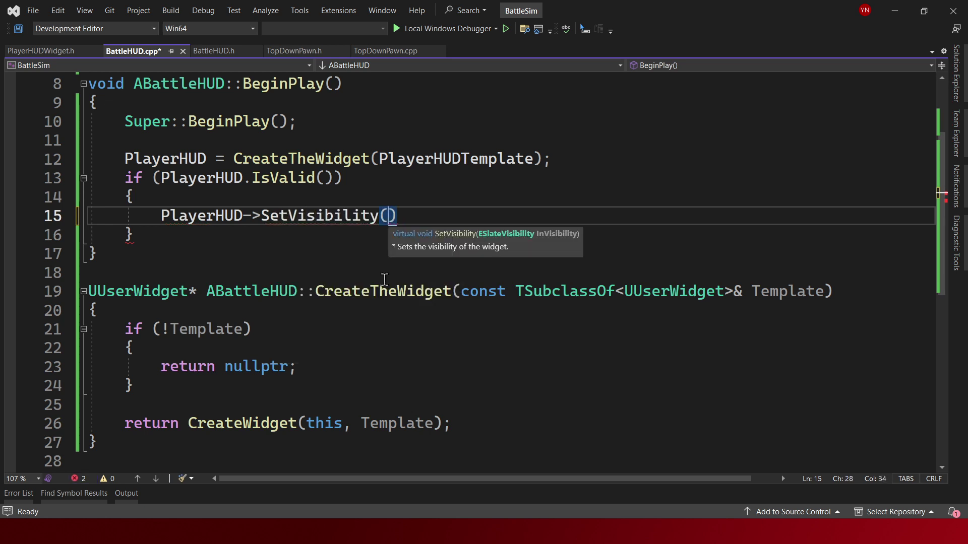
{"action": "type", "text": "ESlateV"}
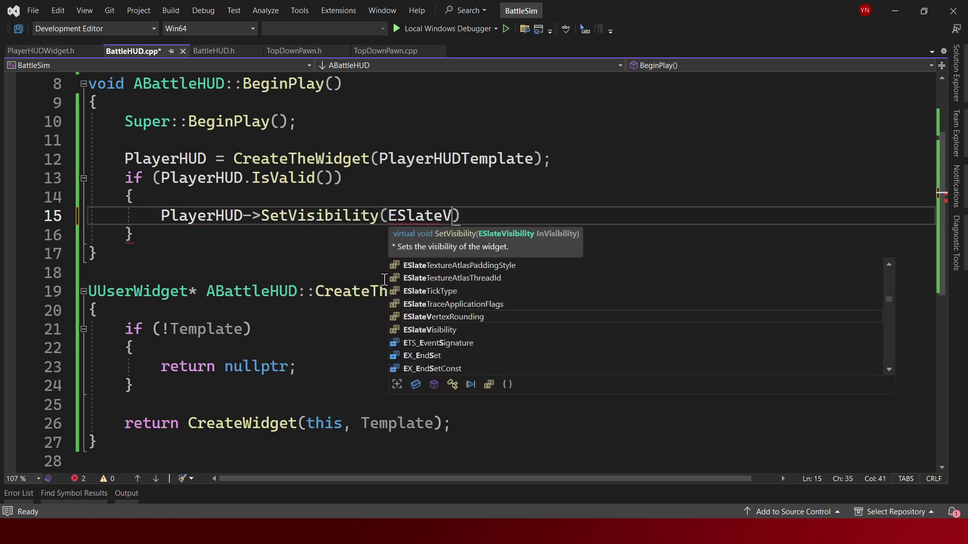
{"action": "type", "text": "is"}
{"action": "key", "text": "Down"}
{"action": "key", "text": "Up"}
{"action": "key", "text": "Tab"}
Step: Complete the call as SetVisibility(ESlateVisibility::HitTestInvisible);
{"action": "type", "text": "L+"}
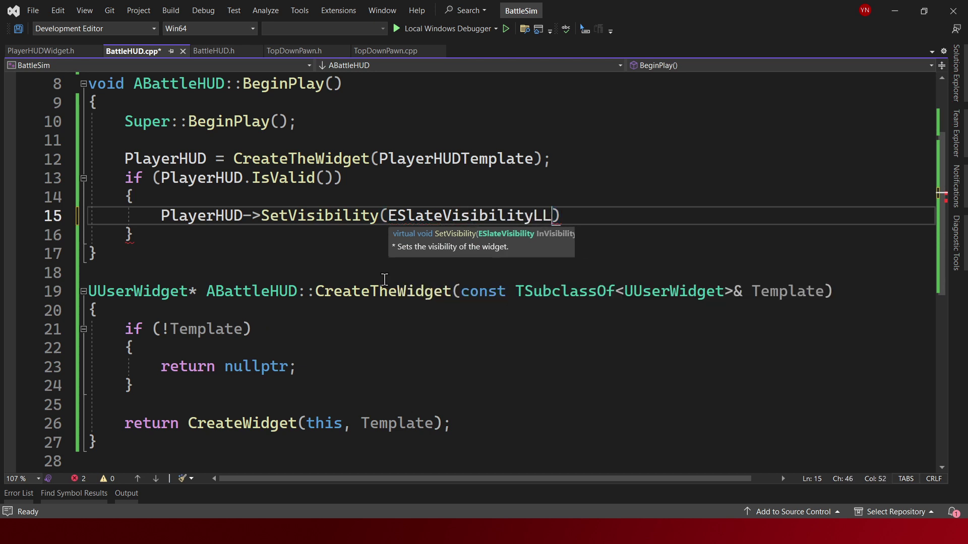
{"action": "key", "text": "BackSpace"}
{"action": "key", "text": "BackSpace"}
{"action": "type", "text": "L+"}
{"action": "key", "text": "BackSpace"}
{"action": "key", "text": "BackSpace"}
{"action": "type", "text": "::"}
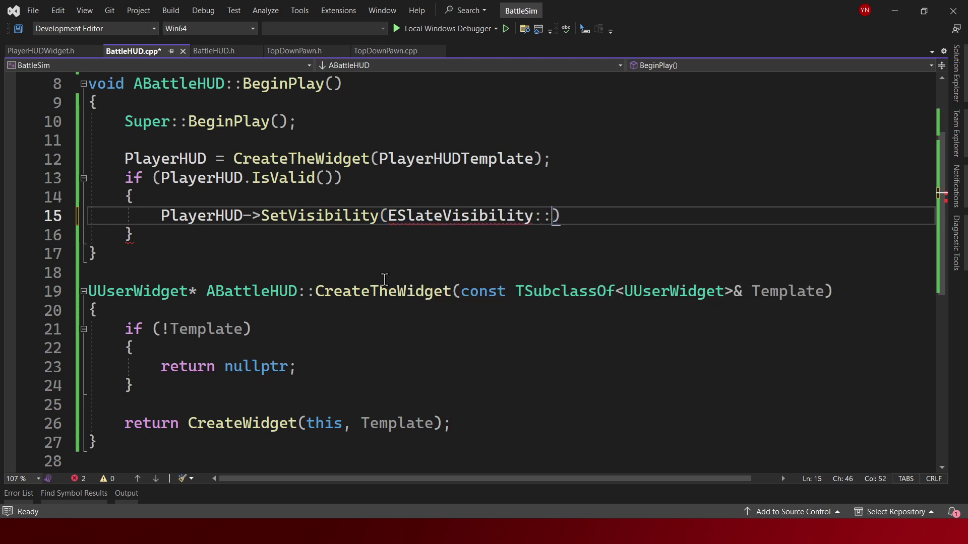
{"action": "key", "text": "Down"}
{"action": "key", "text": "Down"}
{"action": "key", "text": "Down"}
{"action": "key", "text": "Down"}
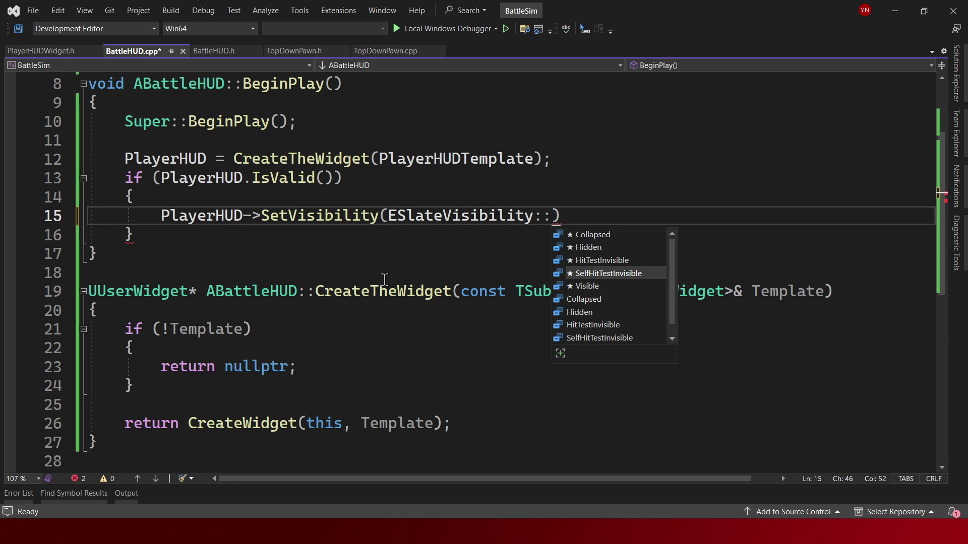
{"action": "key", "text": "Up"}
{"action": "key", "text": "Down"}
{"action": "key", "text": "Up"}
{"action": "key", "text": "Tab"}
{"action": "key", "text": "End"}
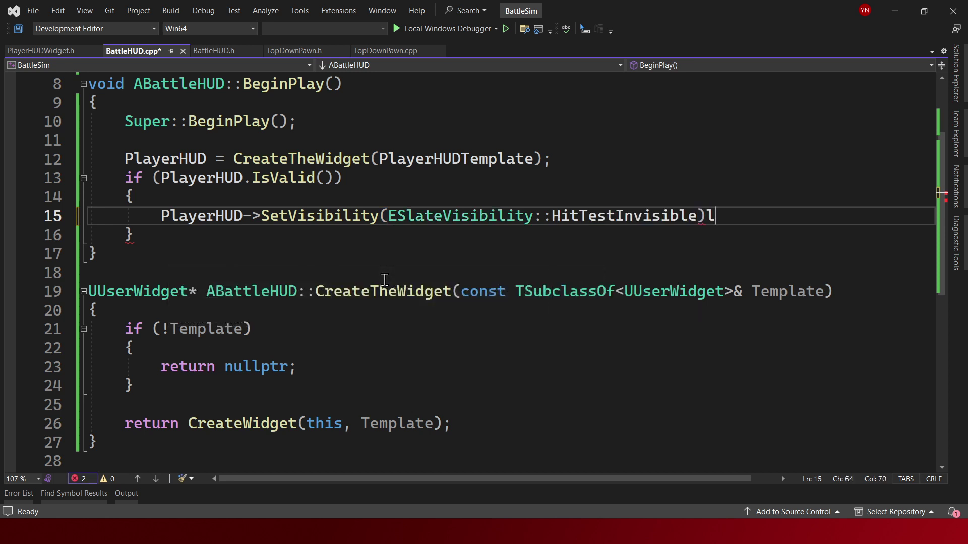
{"action": "type", "text": ";"}
Step: Add PlayerHUD->AddToViewport(); on the next line and save BattleHUD.cpp
{"action": "key", "text": "Return"}
{"action": "type", "text": "Pla"}
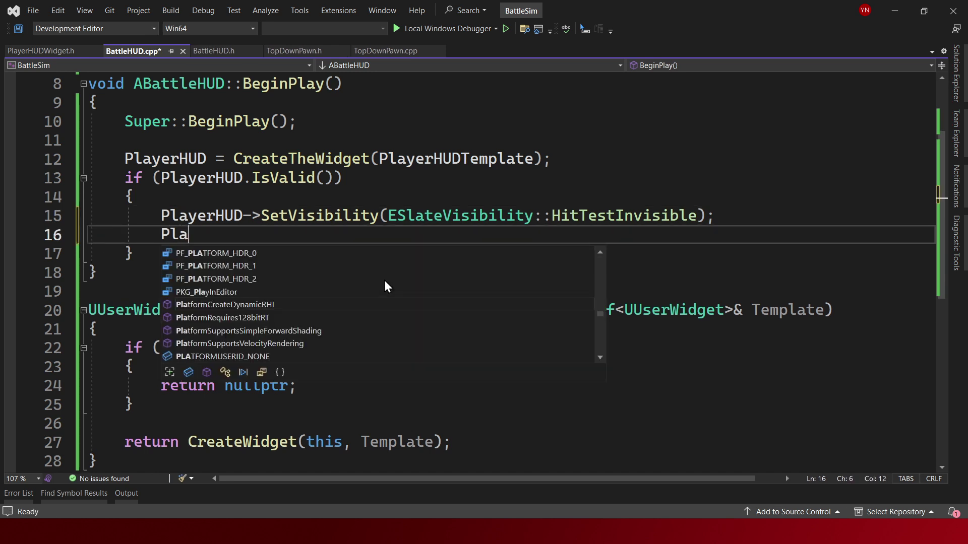
{"action": "type", "text": "yerHUD->A"}
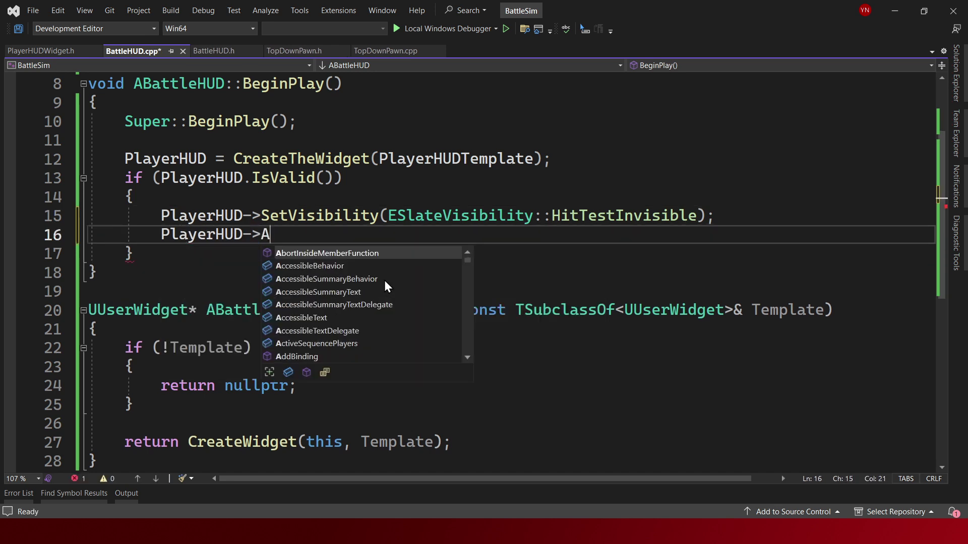
{"action": "type", "text": "ddToV"}
{"action": "key", "text": "Tab"}
{"action": "type", "text": "("}
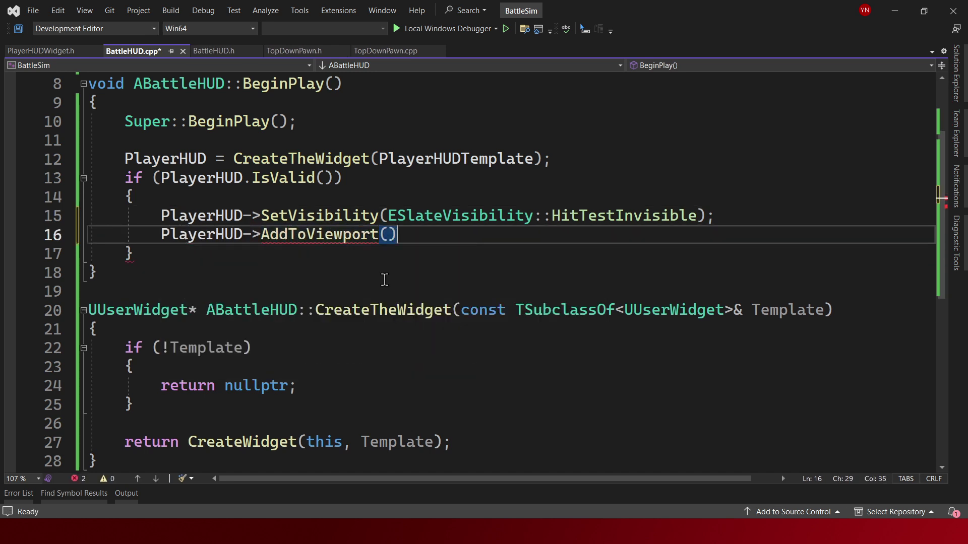
{"action": "type", "text": ");"}
{"action": "key", "text": "ctrl+s"}
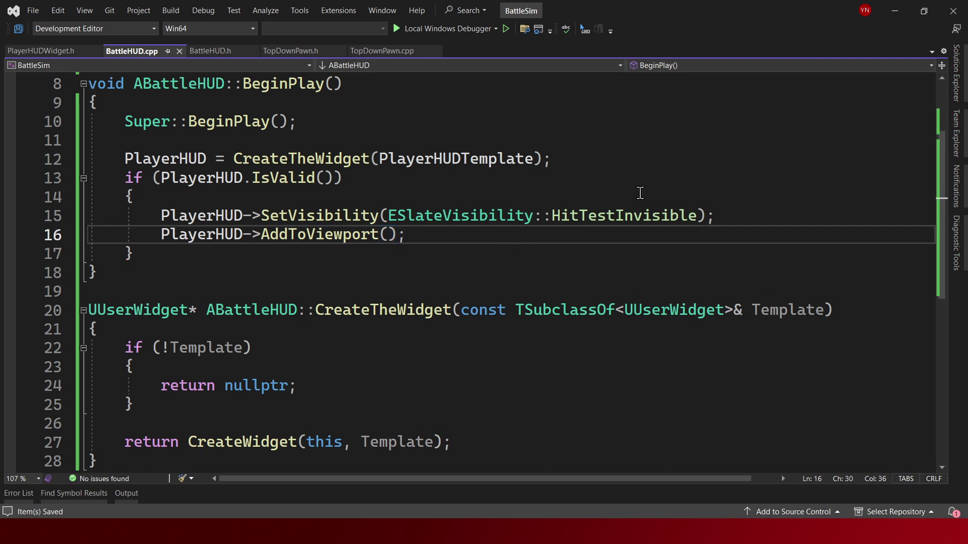
Step: Build the BattleSim project with the new BeginPlay HUD code
{"action": "left_click_drag", "start_coordinate": [716, 236], "coordinate": [126, 160]}
{"action": "left_click", "coordinate": [607, 247]}
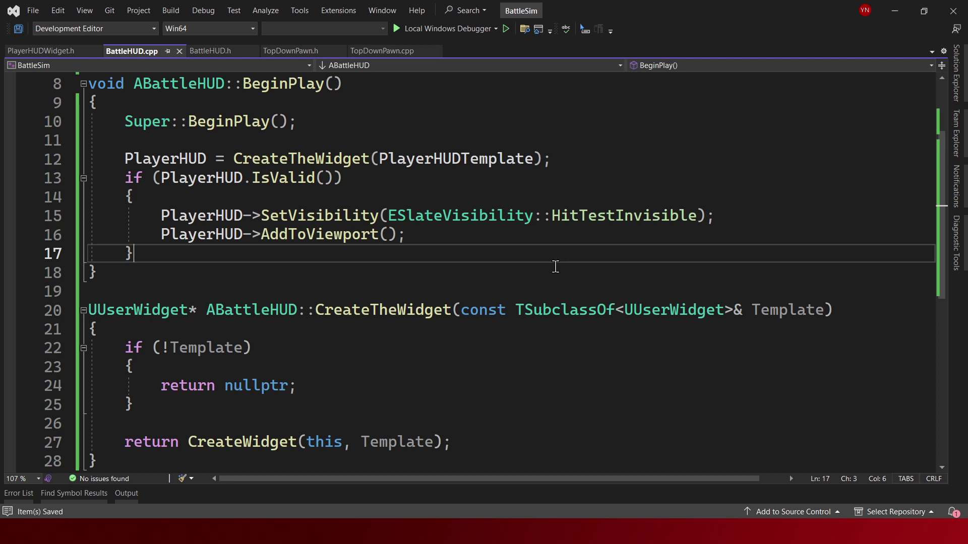
{"action": "key", "text": "ctrl+shift+b"}
{"action": "left_click", "coordinate": [479, 238]}
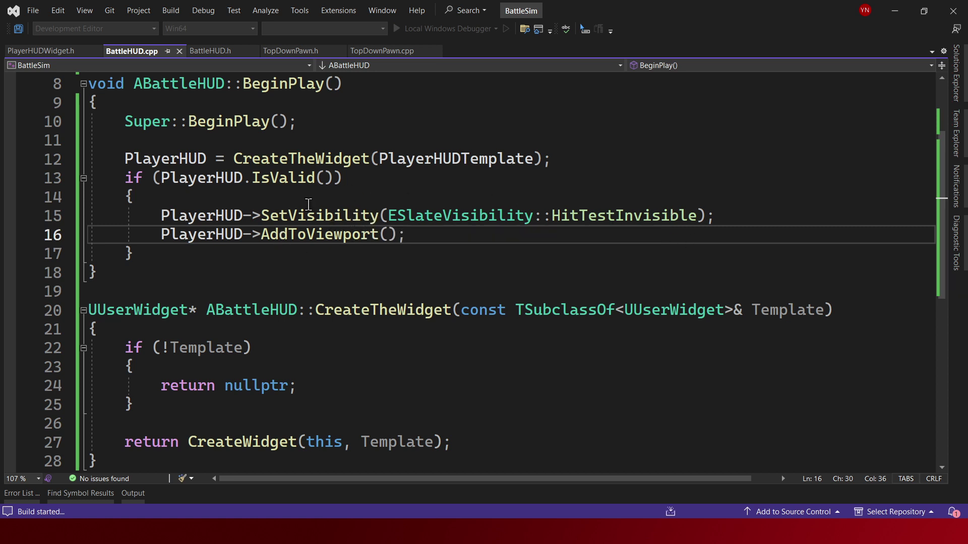
Step: Find and select the C2665 CreateWidget overload error in the build log, then return to CreateTheWidget
{"action": "left_click", "coordinate": [388, 236]}
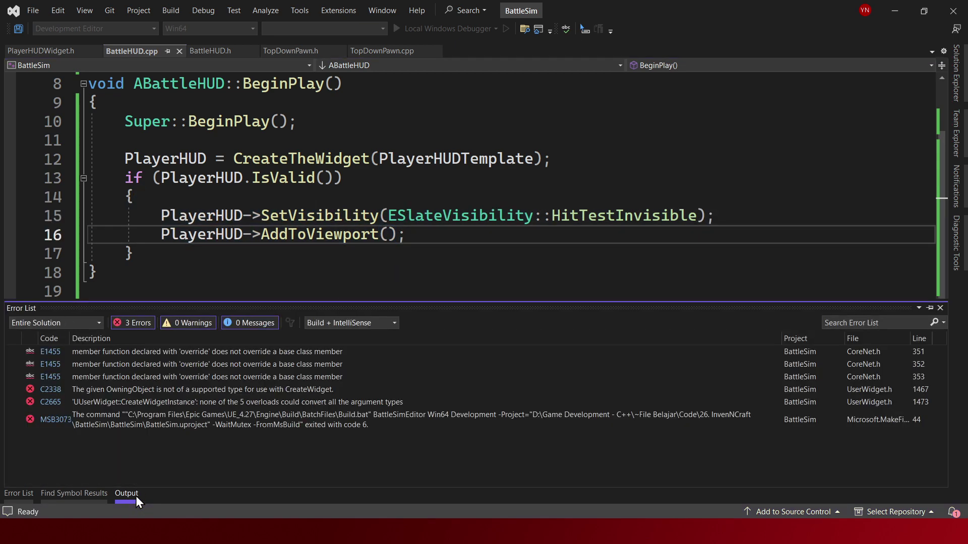
{"action": "left_click", "coordinate": [135, 496]}
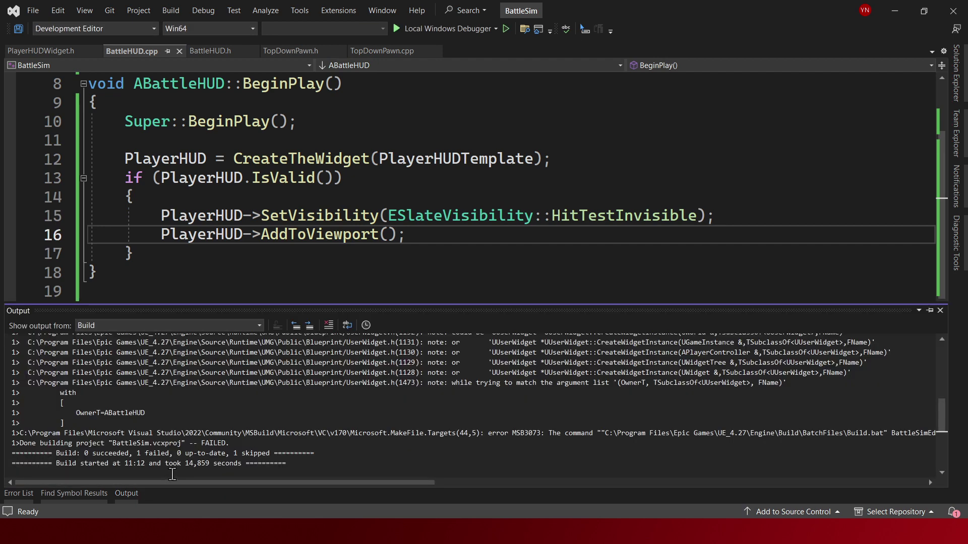
{"action": "scroll", "coordinate": [635, 428], "scroll_direction": "up", "scroll_amount": 1}
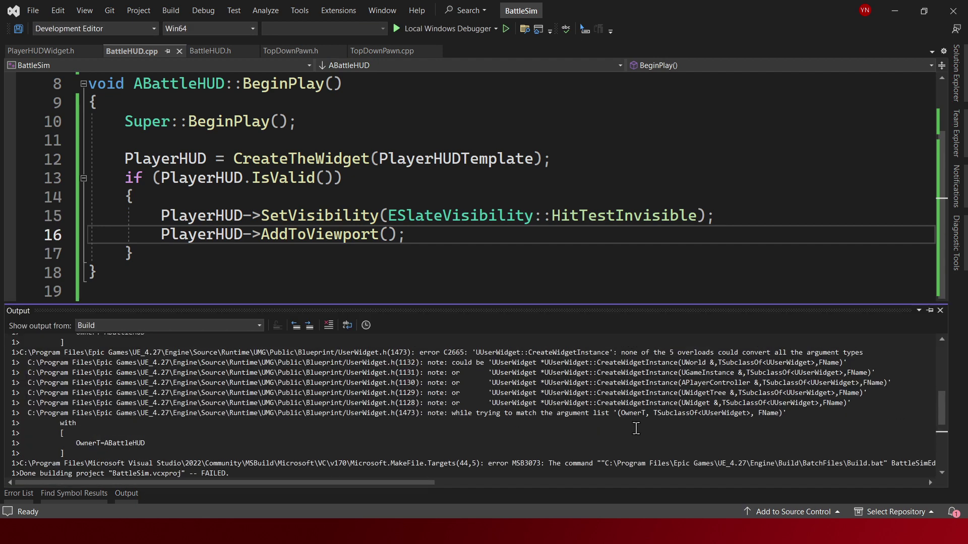
{"action": "scroll", "coordinate": [635, 429], "scroll_direction": "up", "scroll_amount": 1}
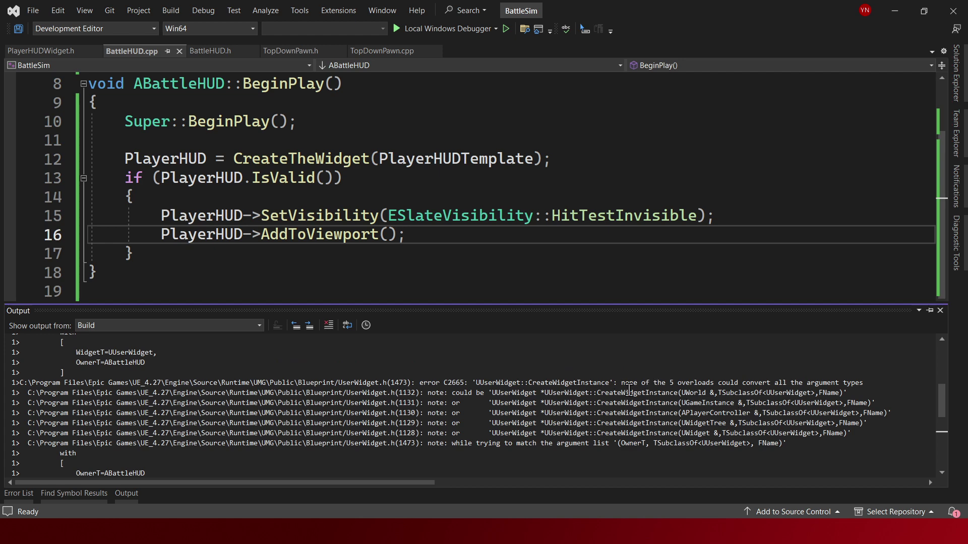
{"action": "left_click_drag", "start_coordinate": [628, 385], "coordinate": [787, 384]}
{"action": "scroll", "coordinate": [671, 230], "scroll_direction": "down", "scroll_amount": 4}
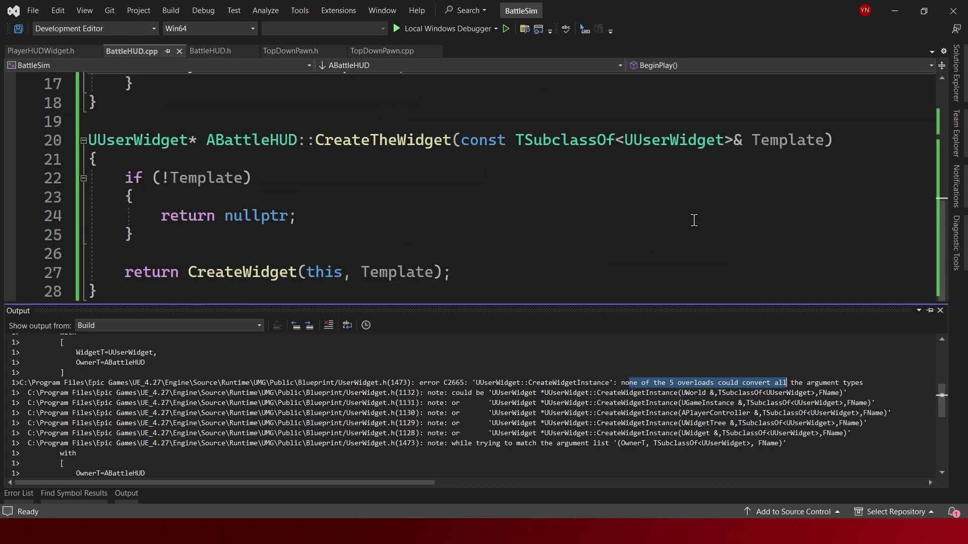
{"action": "scroll", "coordinate": [600, 230], "scroll_direction": "up", "scroll_amount": 1}
{"action": "scroll", "coordinate": [579, 224], "scroll_direction": "down", "scroll_amount": 1}
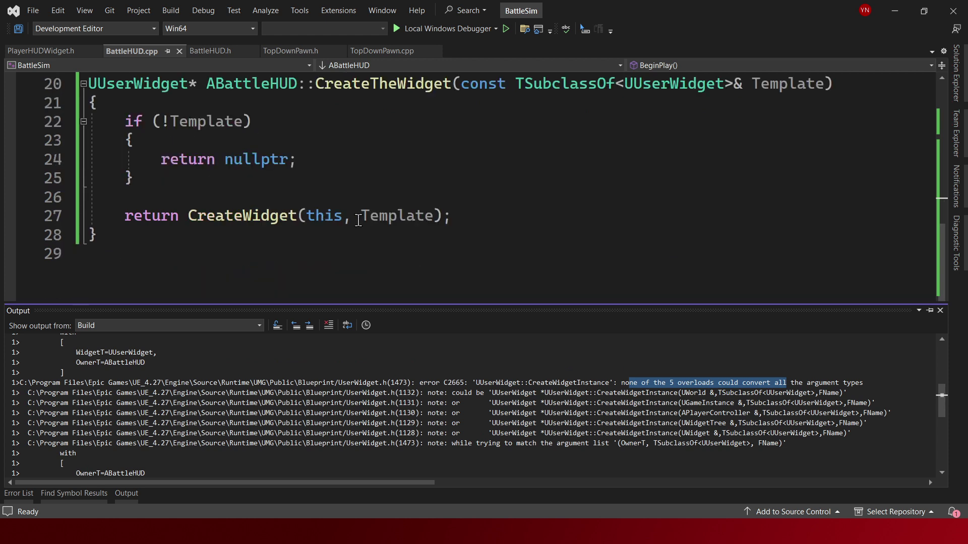
{"action": "left_click", "coordinate": [334, 216]}
Step: Change the call to CreateWidget<UUserWidget>(this, Template)
{"action": "key", "text": "ctrl+shift+space"}
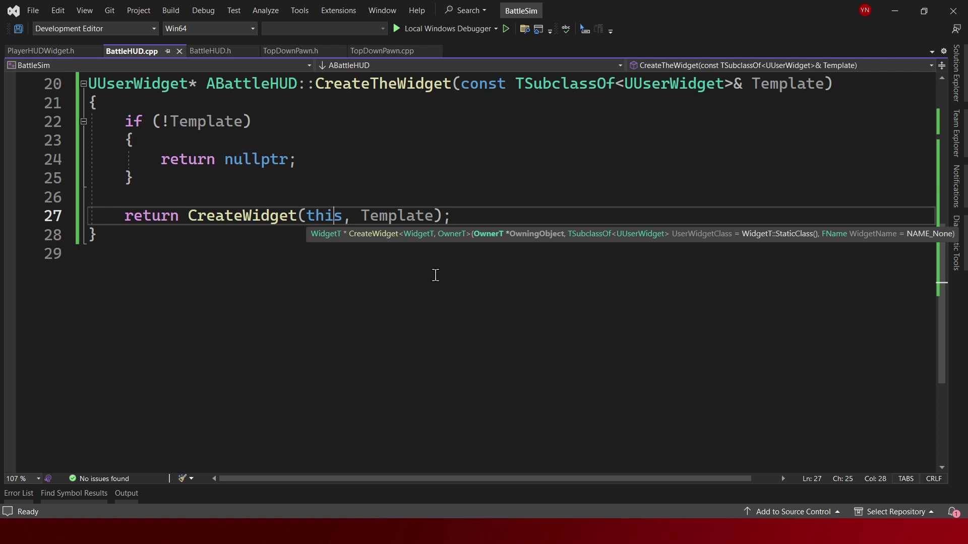
{"action": "key", "text": "Left"}
{"action": "type", "text": "<>"}
{"action": "key", "text": "BackSpace"}
{"action": "key", "text": "BackSpace"}
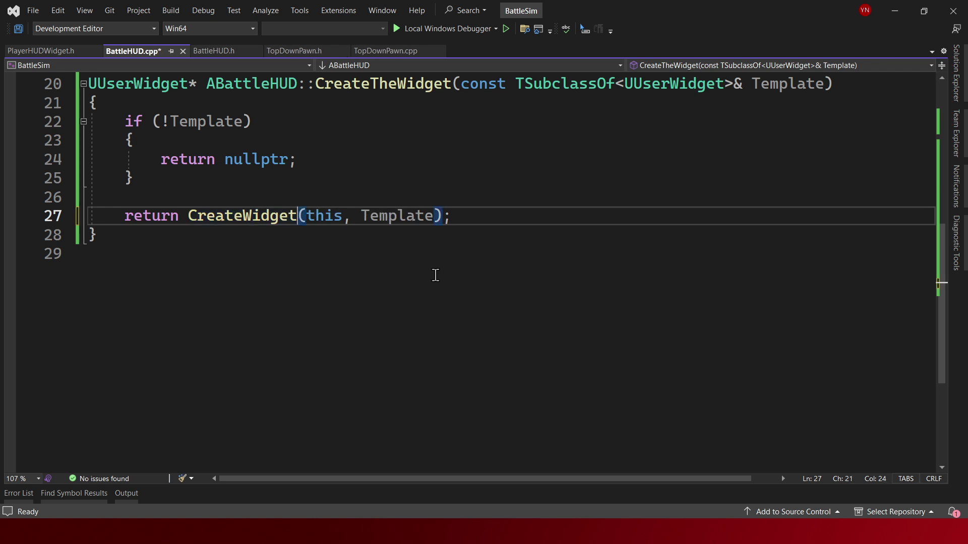
{"action": "type", "text": "<>"}
{"action": "type", "text": "UUser"}
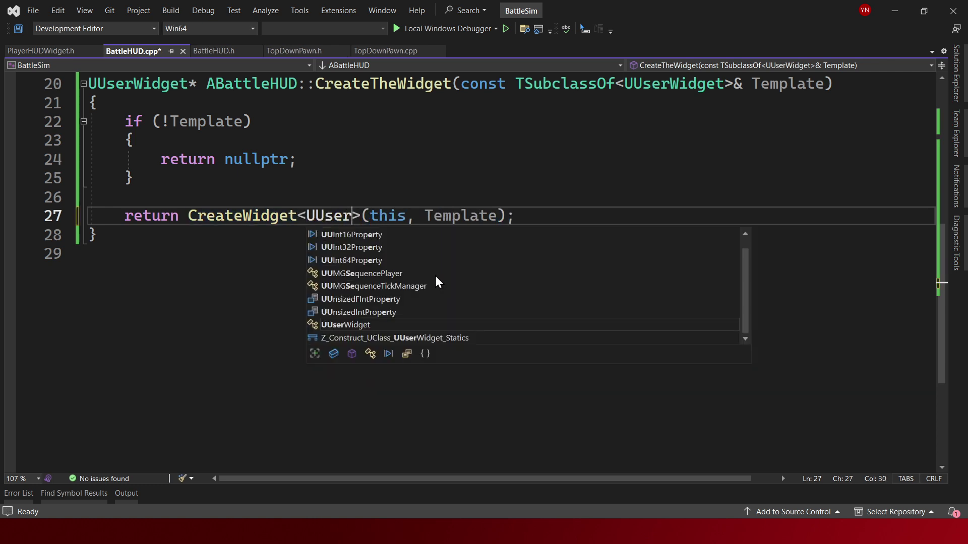
{"action": "type", "text": "Widget"}
Step: Rebuild and check the log, which rejects ABattleHUD as the owning object
{"action": "key", "text": "ctrl+shift+b"}
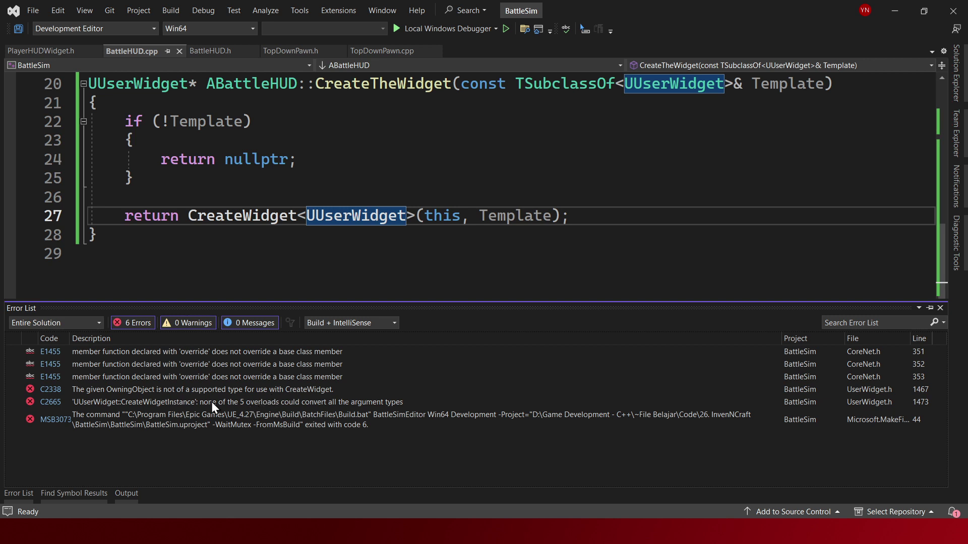
{"action": "left_click", "coordinate": [124, 494]}
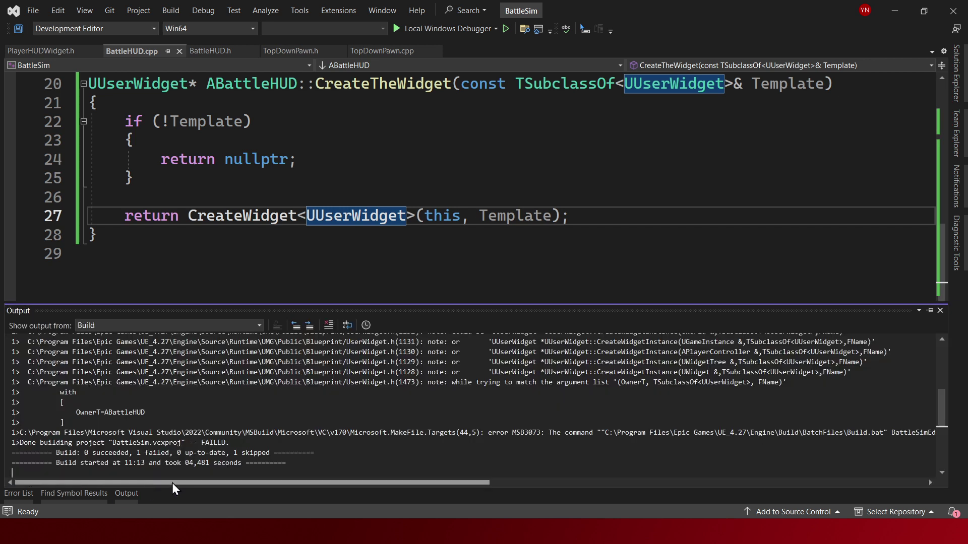
{"action": "scroll", "coordinate": [701, 399], "scroll_direction": "up", "scroll_amount": 1}
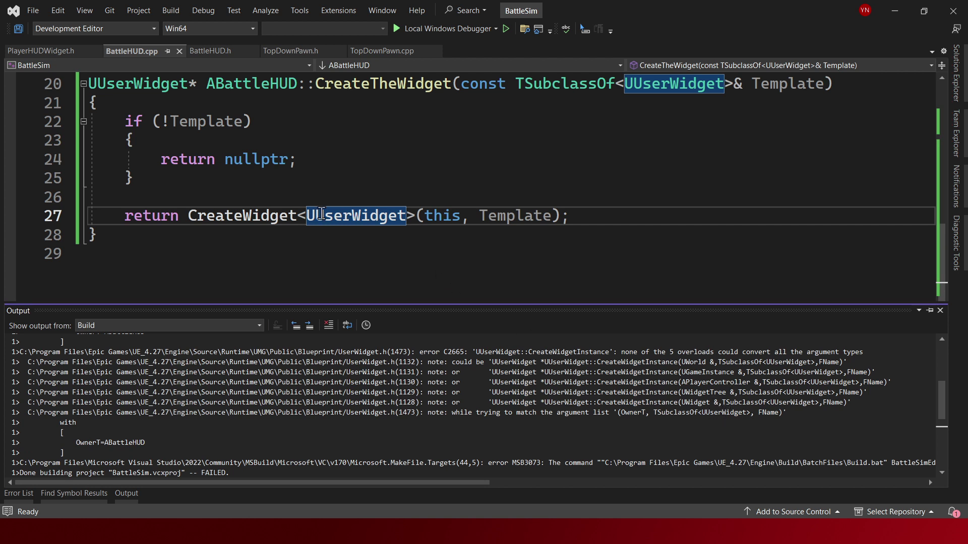
{"action": "left_click", "coordinate": [302, 203]}
{"action": "left_click", "coordinate": [441, 217]}
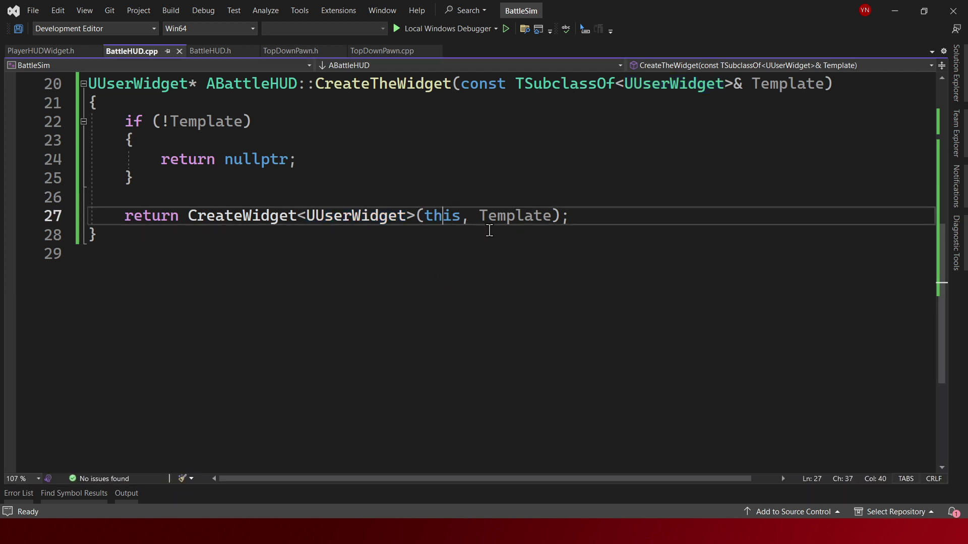
Step: Swap this for GetWorld() as CreateWidget's owner and rebuild
{"action": "key", "text": "ctrl+BackSpace"}
{"action": "type", "text": "GetWorld"}
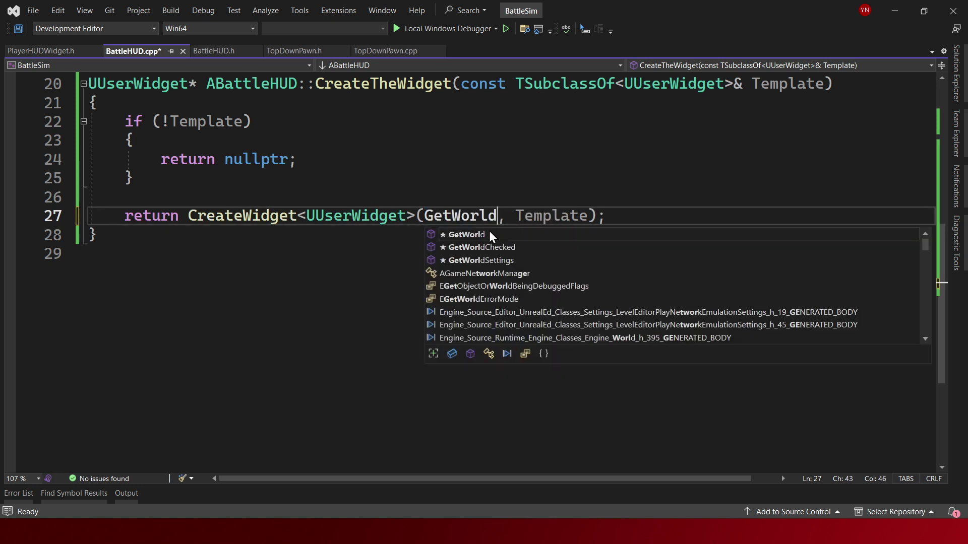
{"action": "type", "text": "()"}
{"action": "key", "text": "ctrl+shift+b"}
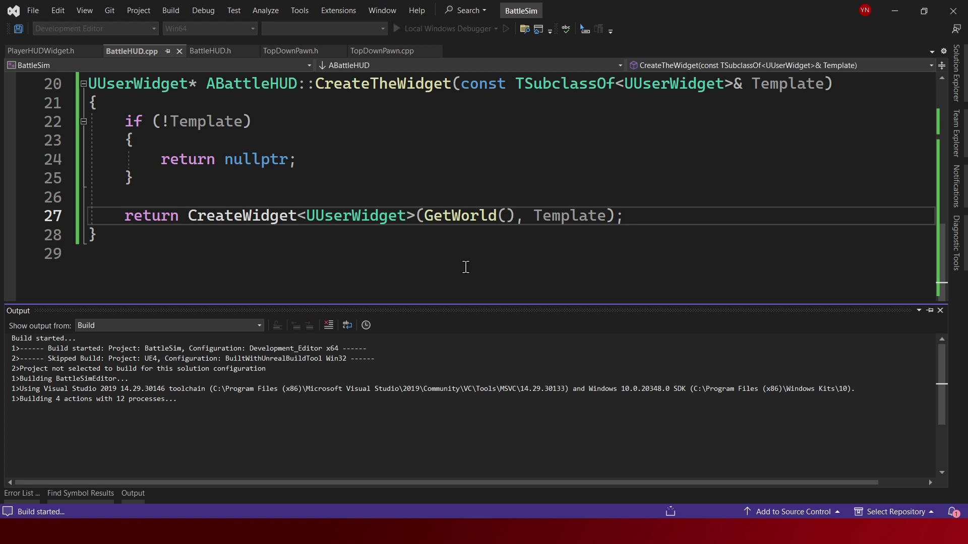
Step: Write a GetOwningPlayerController() call on the empty line 26
{"action": "left_click", "coordinate": [433, 202]}
{"action": "type", "text": "C"}
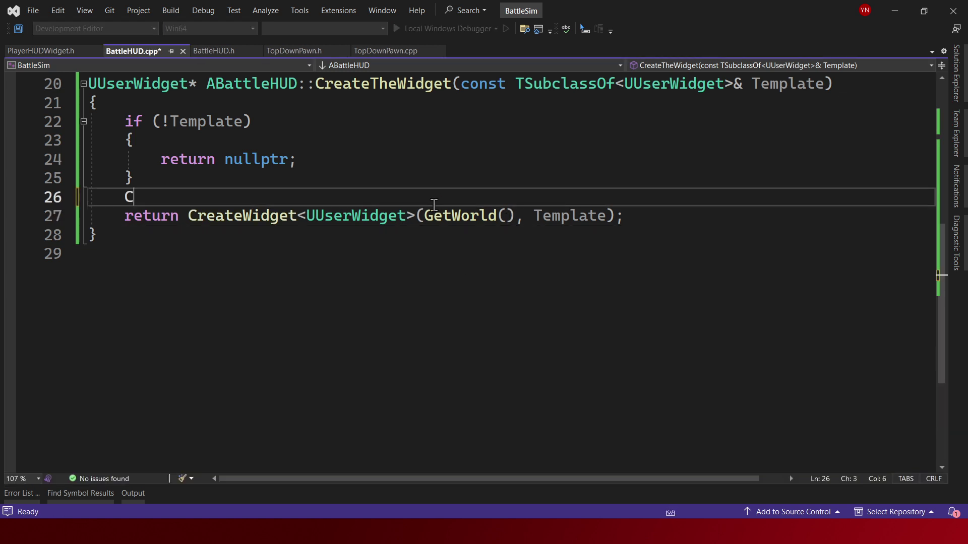
{"action": "type", "text": "ontroll"}
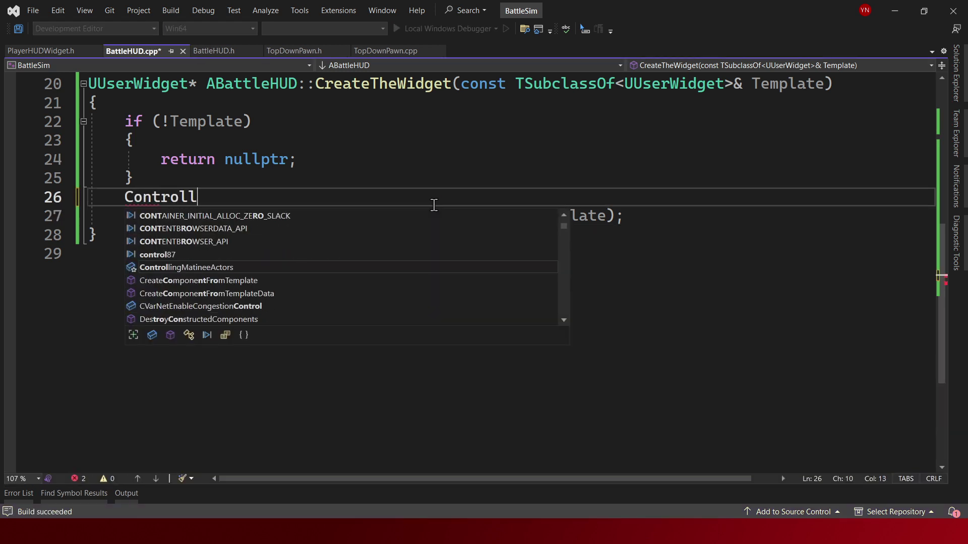
{"action": "type", "text": "er"}
{"action": "key", "text": "ctrl+BackSpace"}
{"action": "type", "text": "GetCo"}
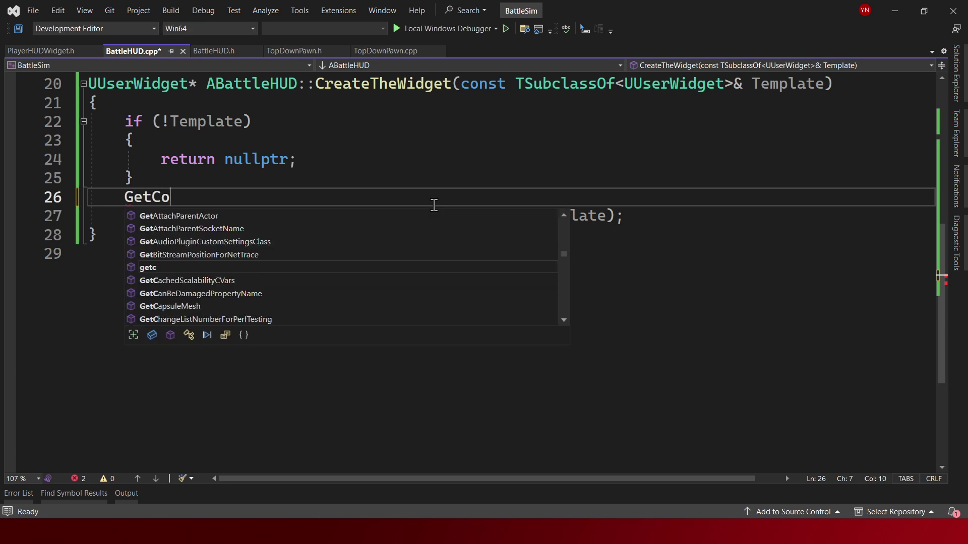
{"action": "type", "text": "ntroller"}
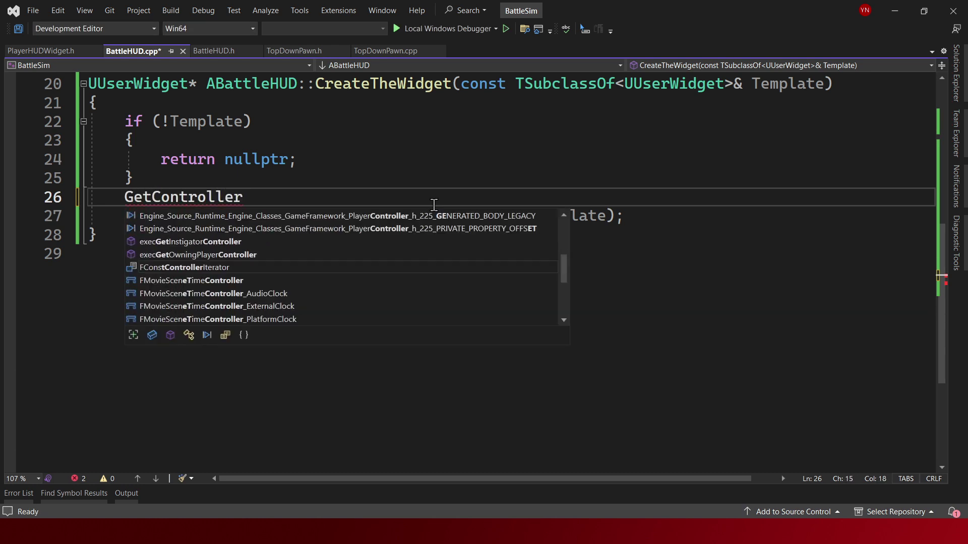
{"action": "key", "text": "ctrl+BackSpace"}
{"action": "type", "text": "G"}
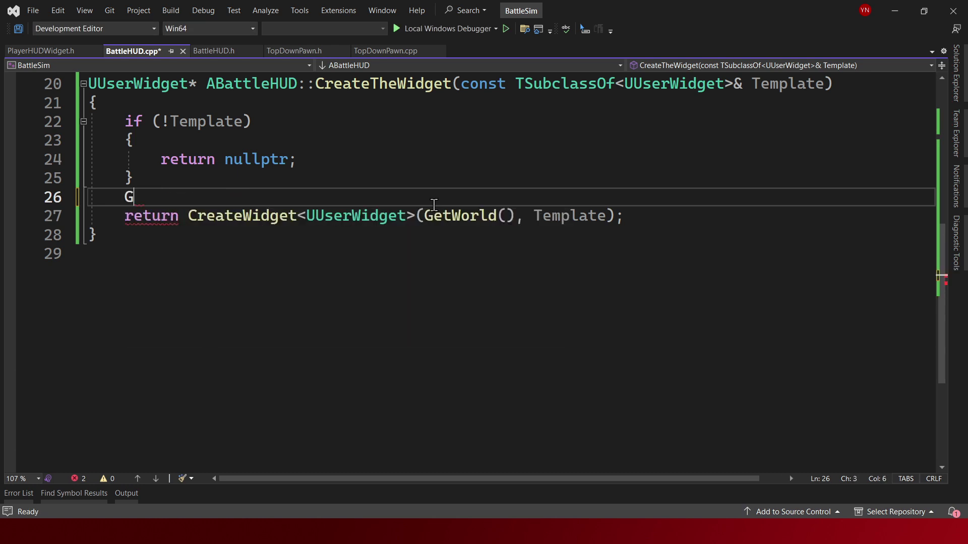
{"action": "type", "text": "etOwningPlaye"}
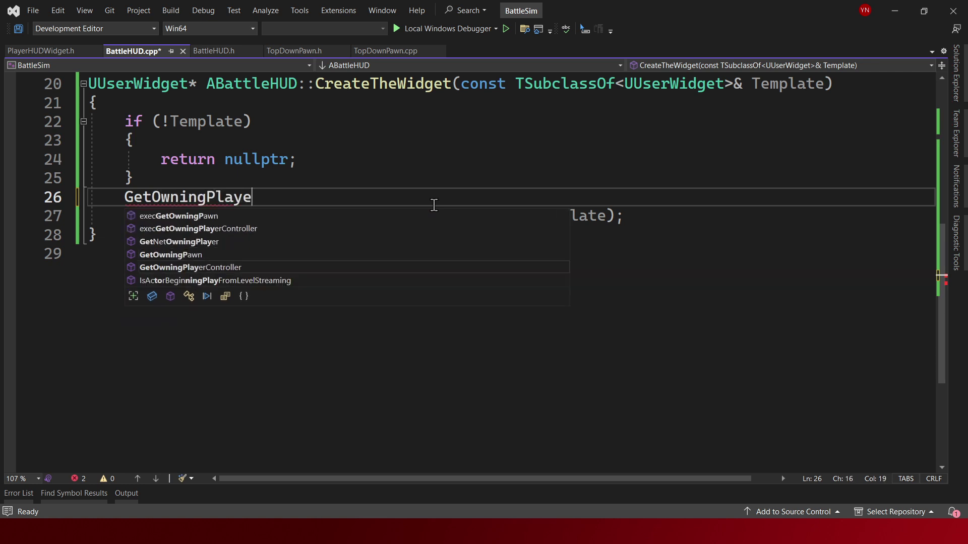
{"action": "type", "text": "r"}
{"action": "key", "text": "Tab"}
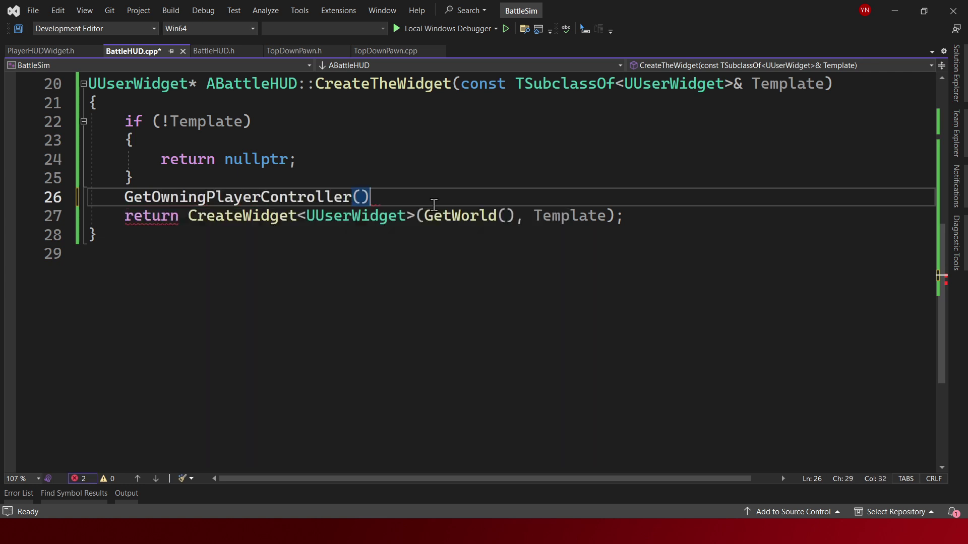
Step: Replace GetWorld() with GetOwningPlayerController() in CreateWidget, save, and build
{"action": "key", "text": "shift+Home"}
{"action": "key", "text": "ctrl+c"}
{"action": "key", "text": "BackSpace"}
{"action": "key", "text": "Down"}
{"action": "key", "text": "Down"}
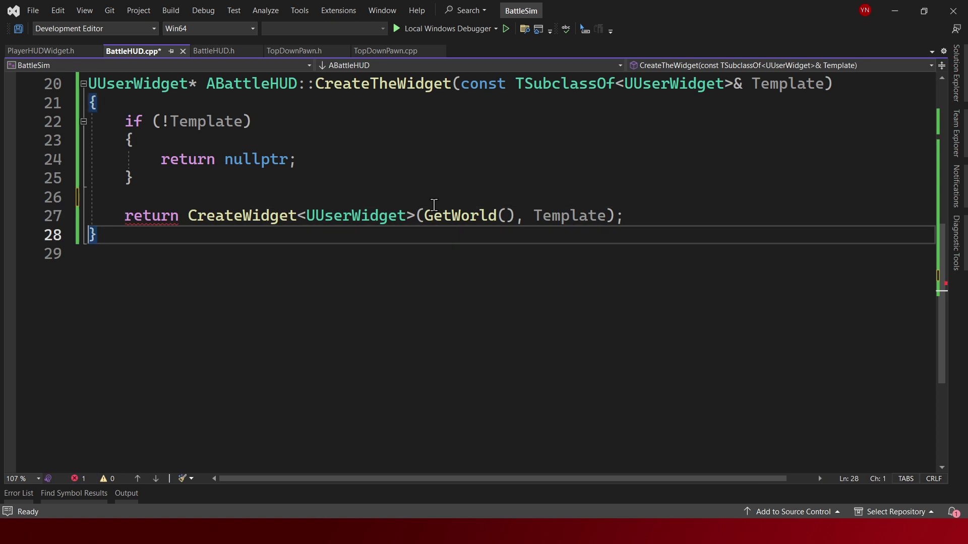
{"action": "key", "text": "Up"}
{"action": "key", "text": "End"}
{"action": "key", "text": "Left"}
{"action": "key", "text": "Left"}
{"action": "key", "text": "ctrl+Left"}
{"action": "key", "text": "ctrl+Left"}
{"action": "key", "text": "ctrl+Left"}
{"action": "key", "text": "ctrl+shift+Right"}
{"action": "key", "text": "ctrl+shift+Right"}
{"action": "key", "text": "ctrl+shift+Right"}
{"action": "key", "text": "ctrl+v"}
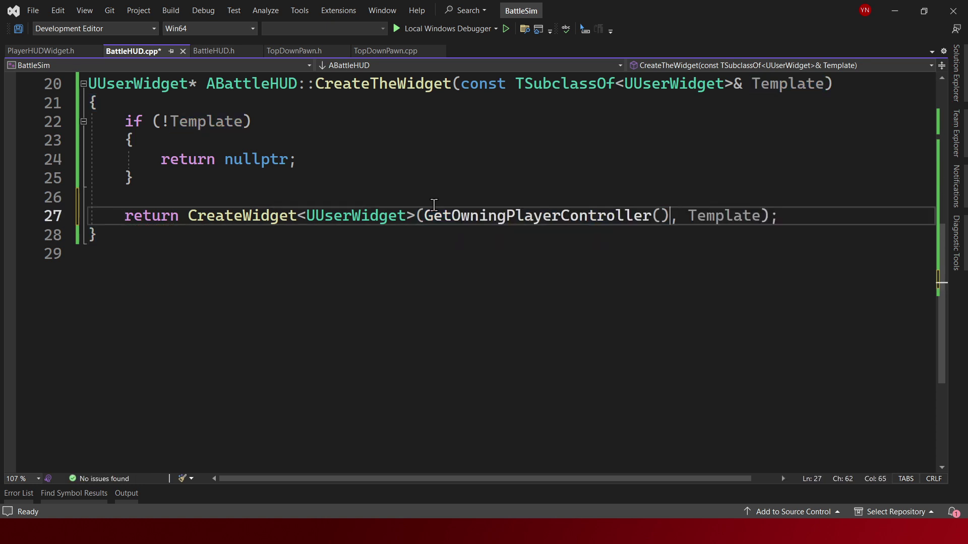
{"action": "key", "text": "ctrl+s"}
{"action": "key", "text": "ctrl+shift+b"}
Step: Return from the build output to BP_BattleHUD in the Unreal editor
{"action": "left_click", "coordinate": [498, 213]}
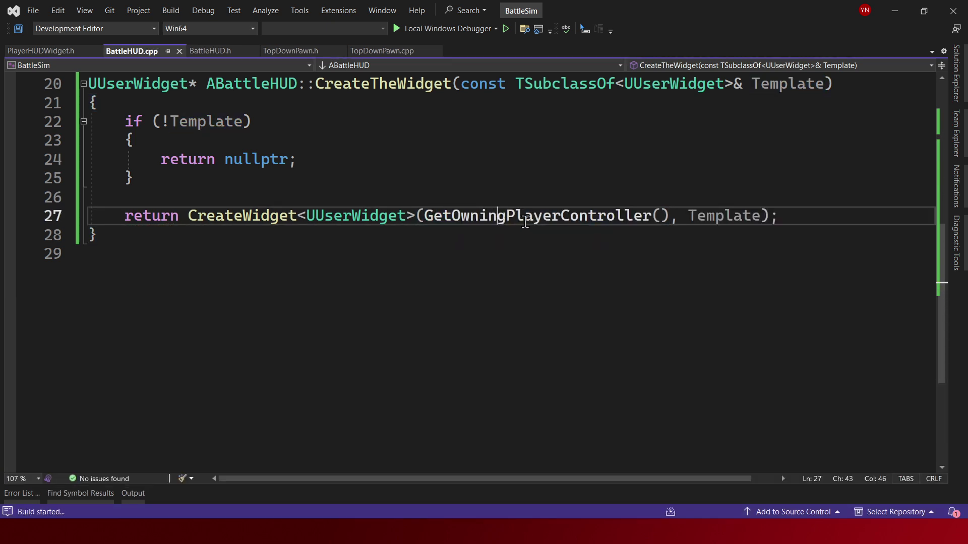
{"action": "mouse_move", "coordinate": [605, 224]}
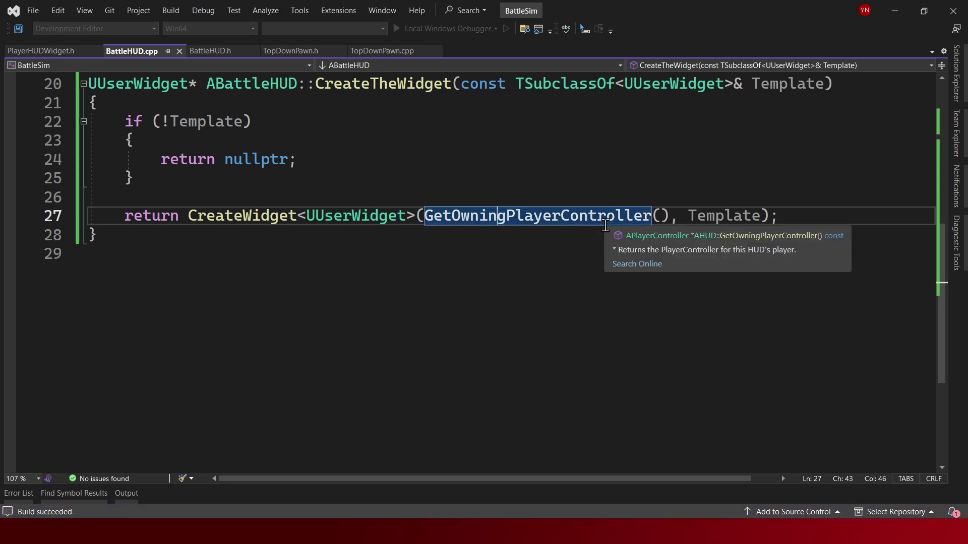
{"action": "left_click", "coordinate": [508, 261]}
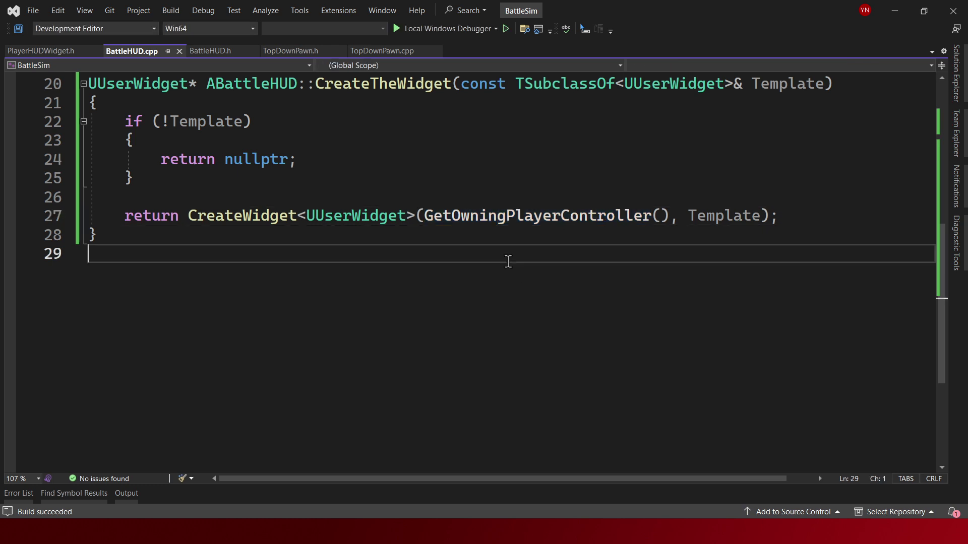
{"action": "scroll", "coordinate": [290, 261], "scroll_direction": "up", "scroll_amount": 1}
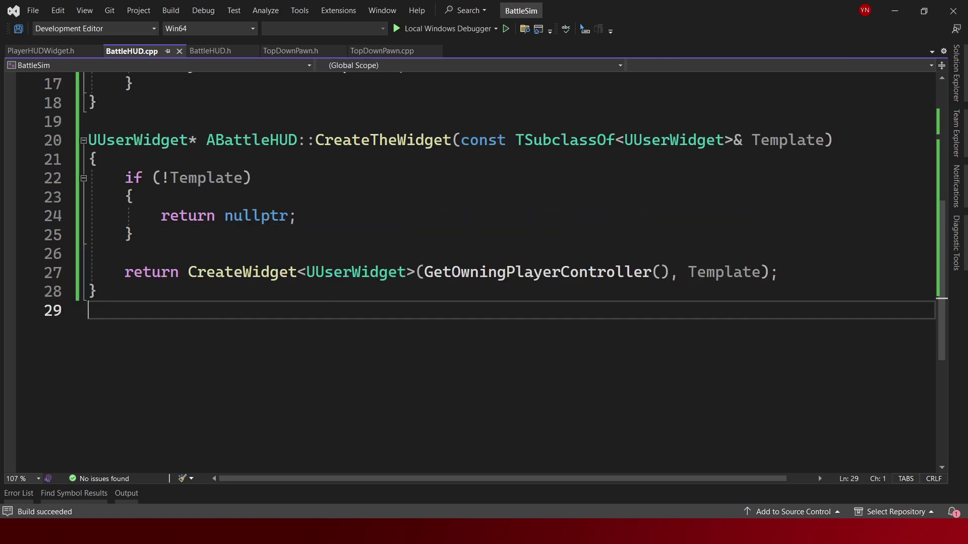
{"action": "key", "text": "alt+Tab"}
{"action": "left_click", "coordinate": [437, 4]}
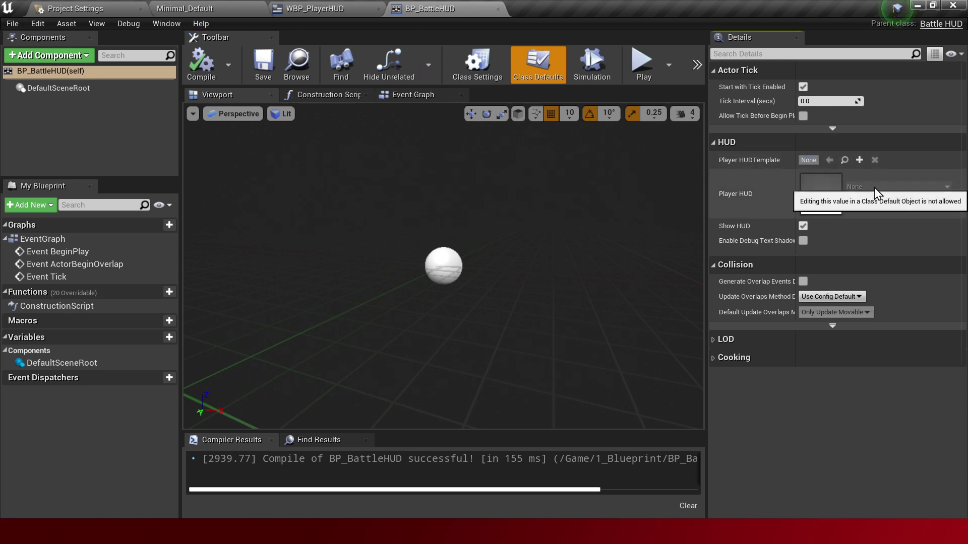
Step: In BattleHUD.h, change PlayerHUDTemplate's UPROPERTY from VisibleAnywhere to EditAnywhere
{"action": "key", "text": "alt+Tab"}
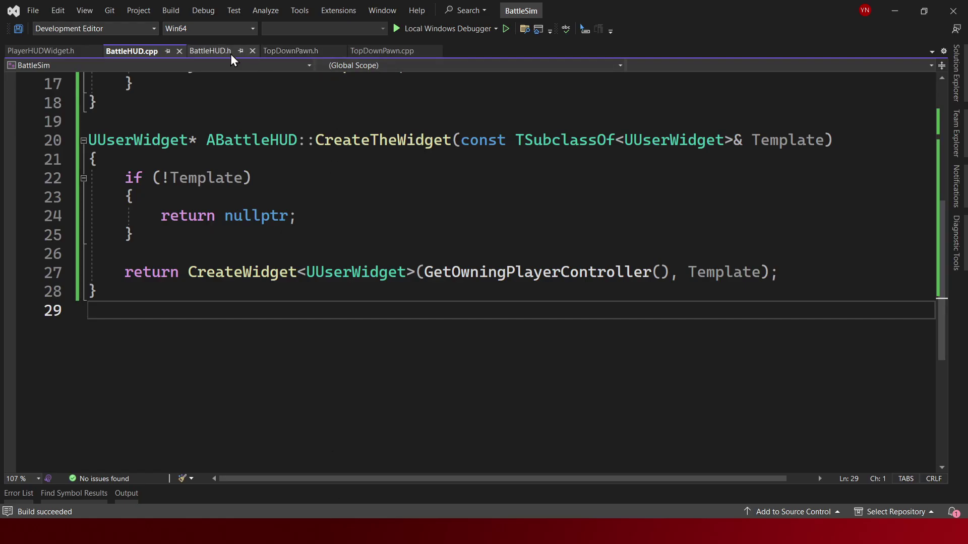
{"action": "left_click", "coordinate": [204, 53]}
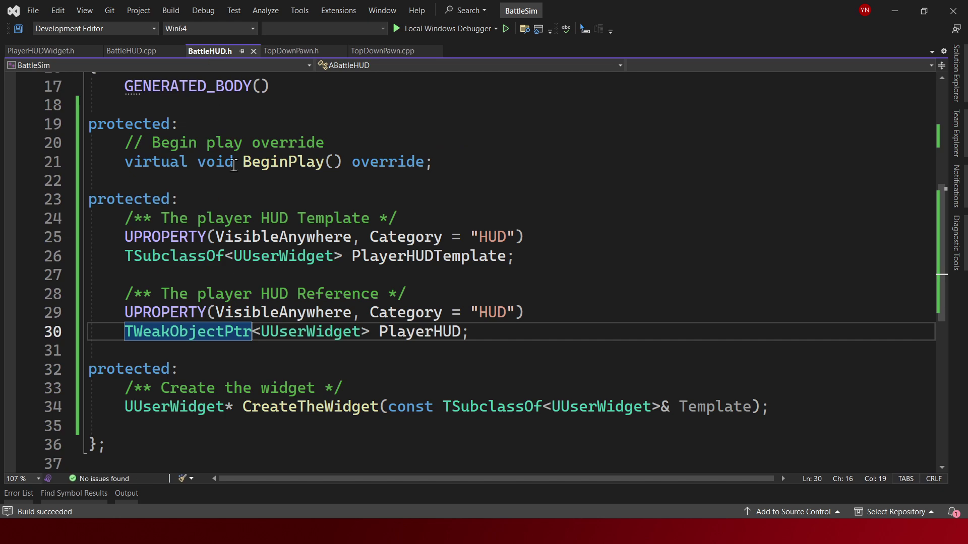
{"action": "left_click", "coordinate": [278, 237]}
{"action": "double_click", "coordinate": [277, 236]}
{"action": "type", "text": "Edit"}
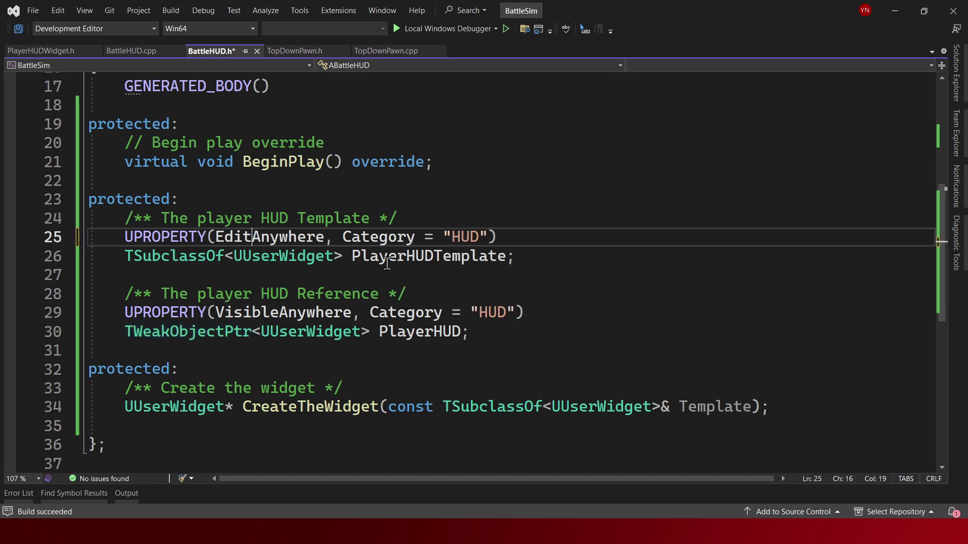
Step: Save and build the project, then check the build log
{"action": "key", "text": "ctrl+shift+b"}
{"action": "left_click", "coordinate": [364, 258]}
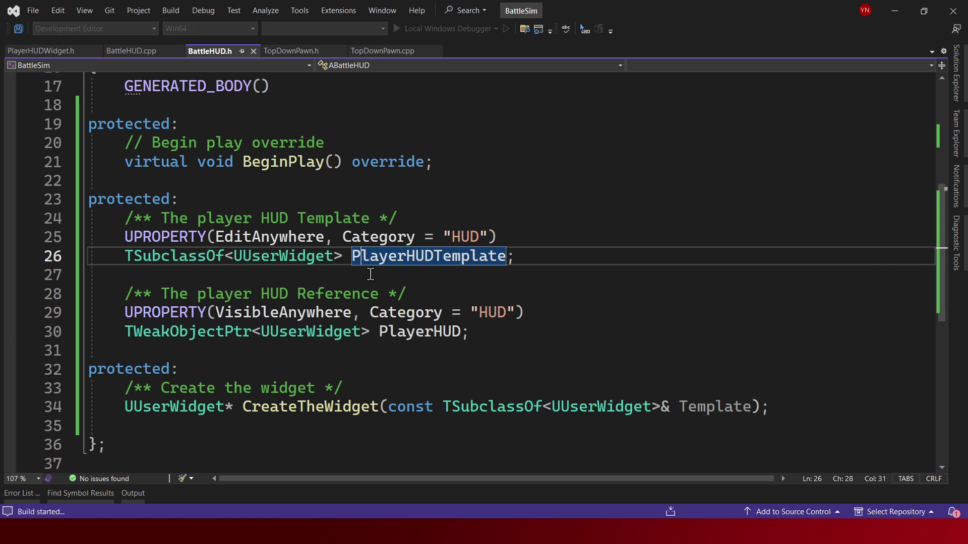
{"action": "left_click", "coordinate": [125, 495]}
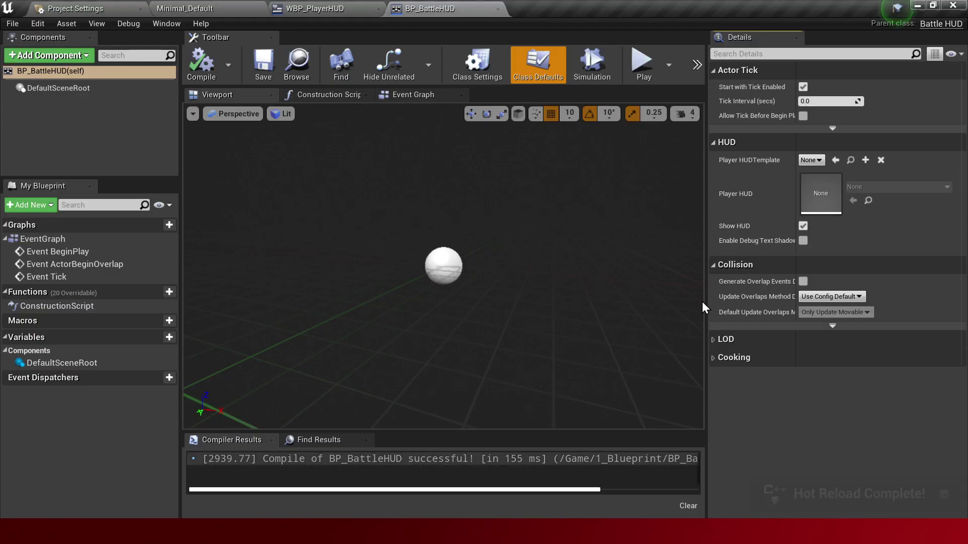
Step: Set Player HUDTemplate to WBP_PlayerHUD, compile BP_BattleHUD, and play Minimal_Default
{"action": "left_click", "coordinate": [808, 160]}
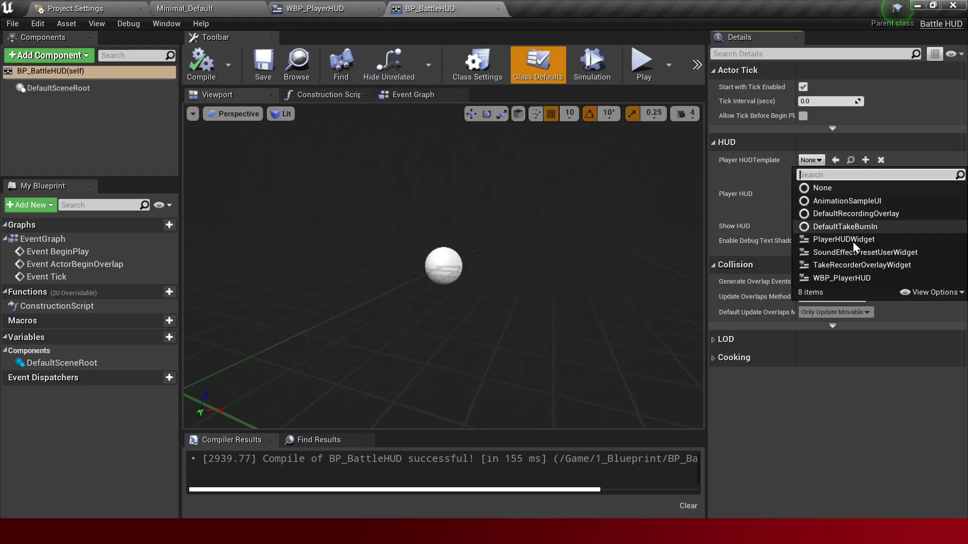
{"action": "left_click", "coordinate": [851, 278]}
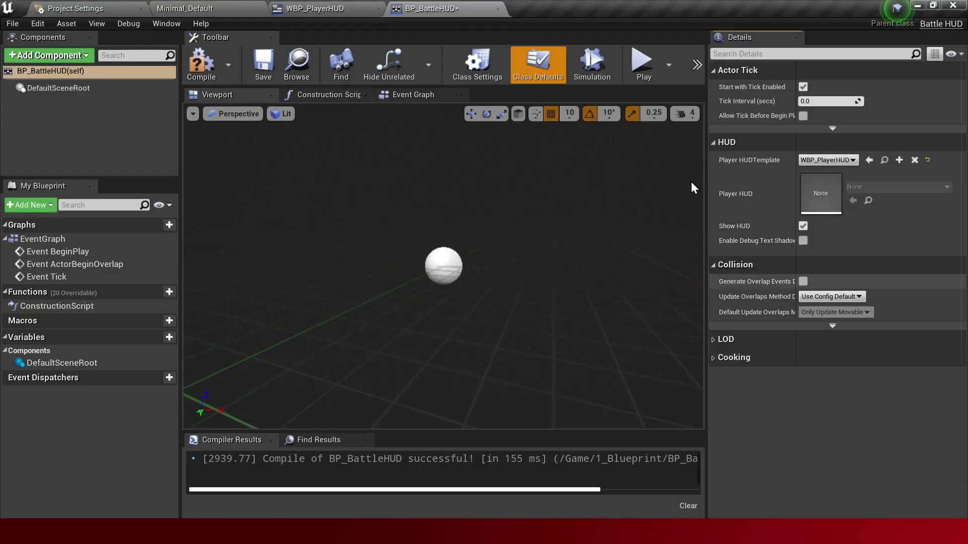
{"action": "left_click", "coordinate": [208, 71]}
{"action": "left_click", "coordinate": [227, 5]}
{"action": "key", "text": "alt+p"}
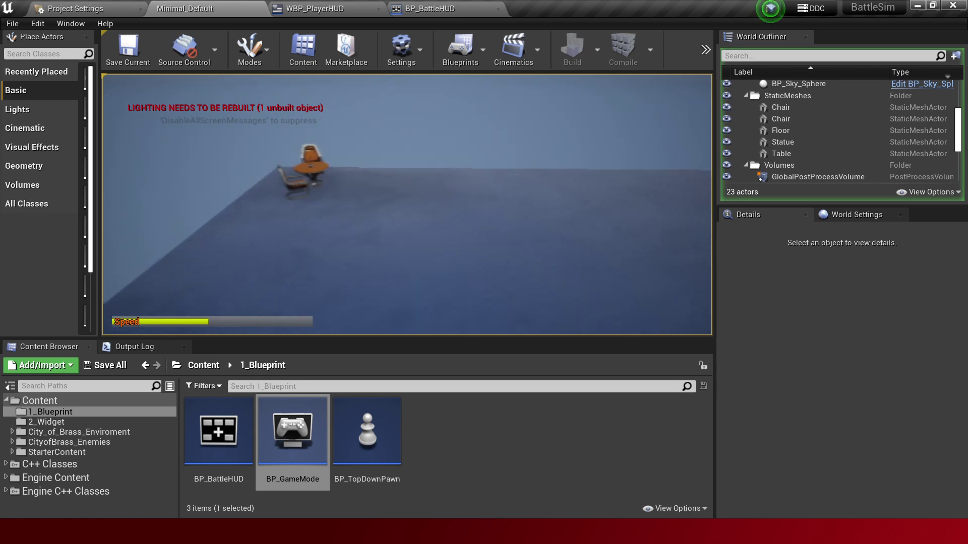
Step: Stop the play session and close the BP_BattleHUD blueprint
{"action": "key", "text": "shift+F1"}
{"action": "key", "text": "Escape"}
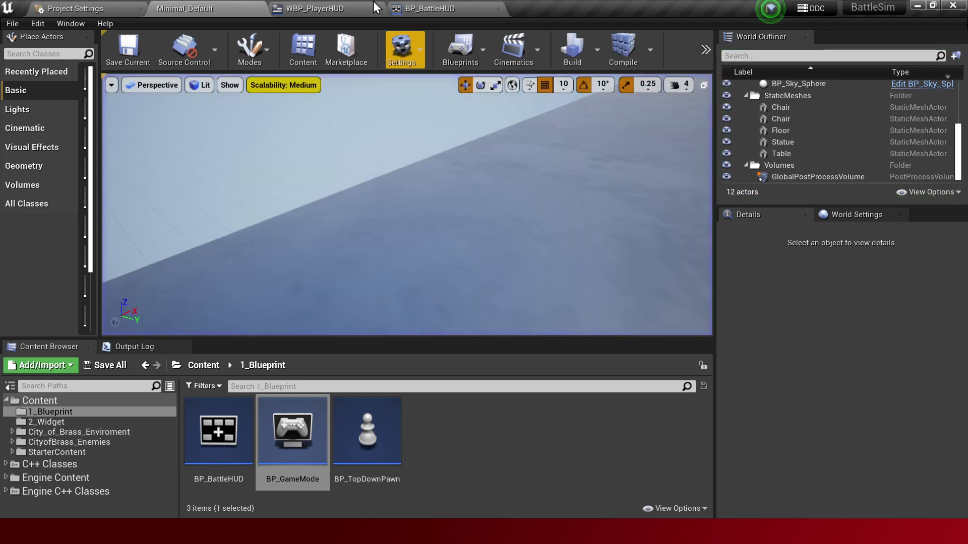
{"action": "left_click", "coordinate": [355, 3]}
{"action": "left_click", "coordinate": [433, 7]}
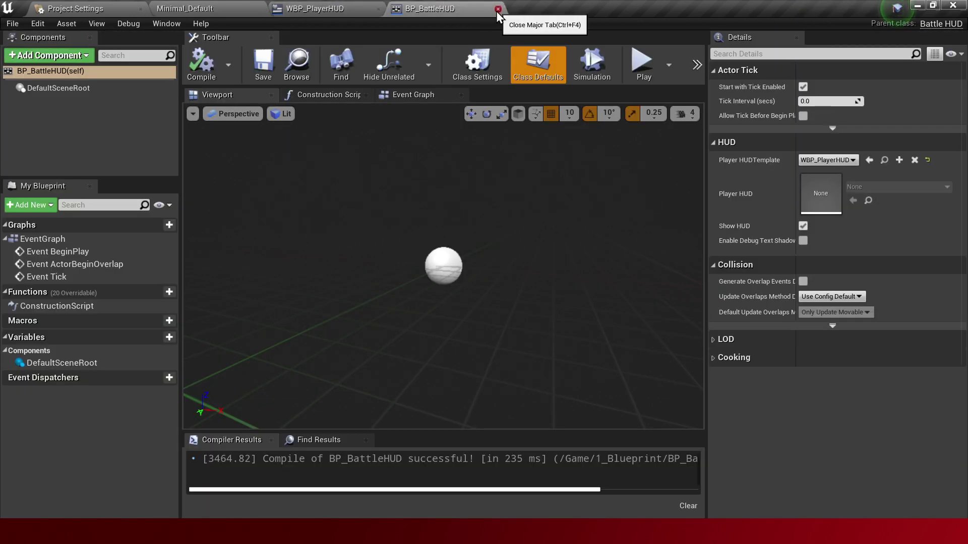
{"action": "left_click", "coordinate": [496, 11]}
Step: Select the Pb_Speed progress bar in WBP_PlayerHUD and center it in view
{"action": "left_click", "coordinate": [383, 335]}
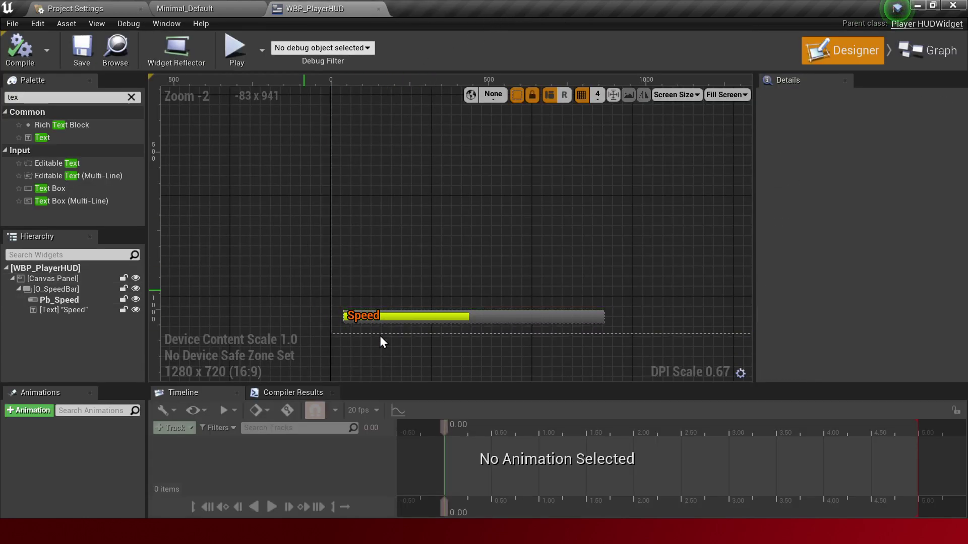
{"action": "left_click", "coordinate": [458, 316]}
{"action": "scroll", "coordinate": [452, 335], "scroll_direction": "up", "scroll_amount": 4}
{"action": "right_click_drag", "start_coordinate": [451, 335], "coordinate": [440, 260]}
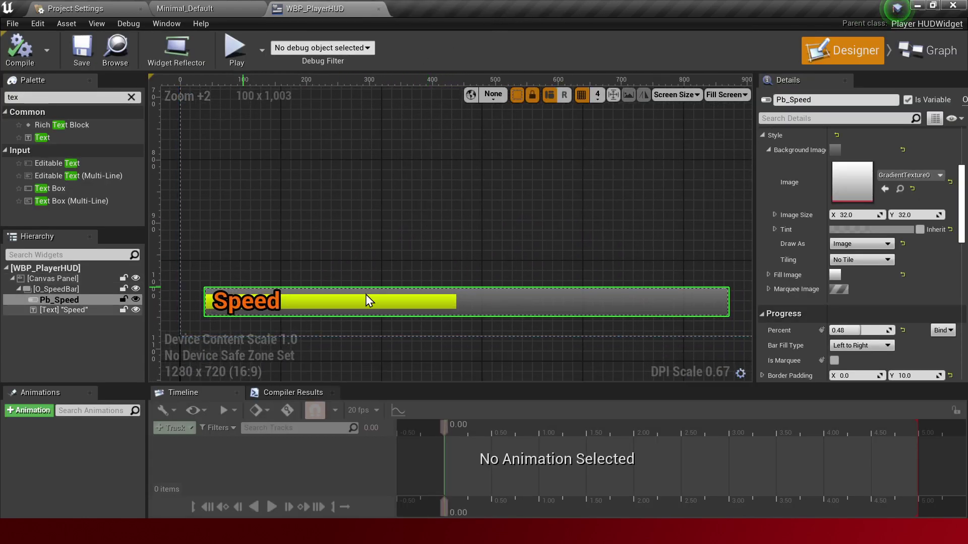